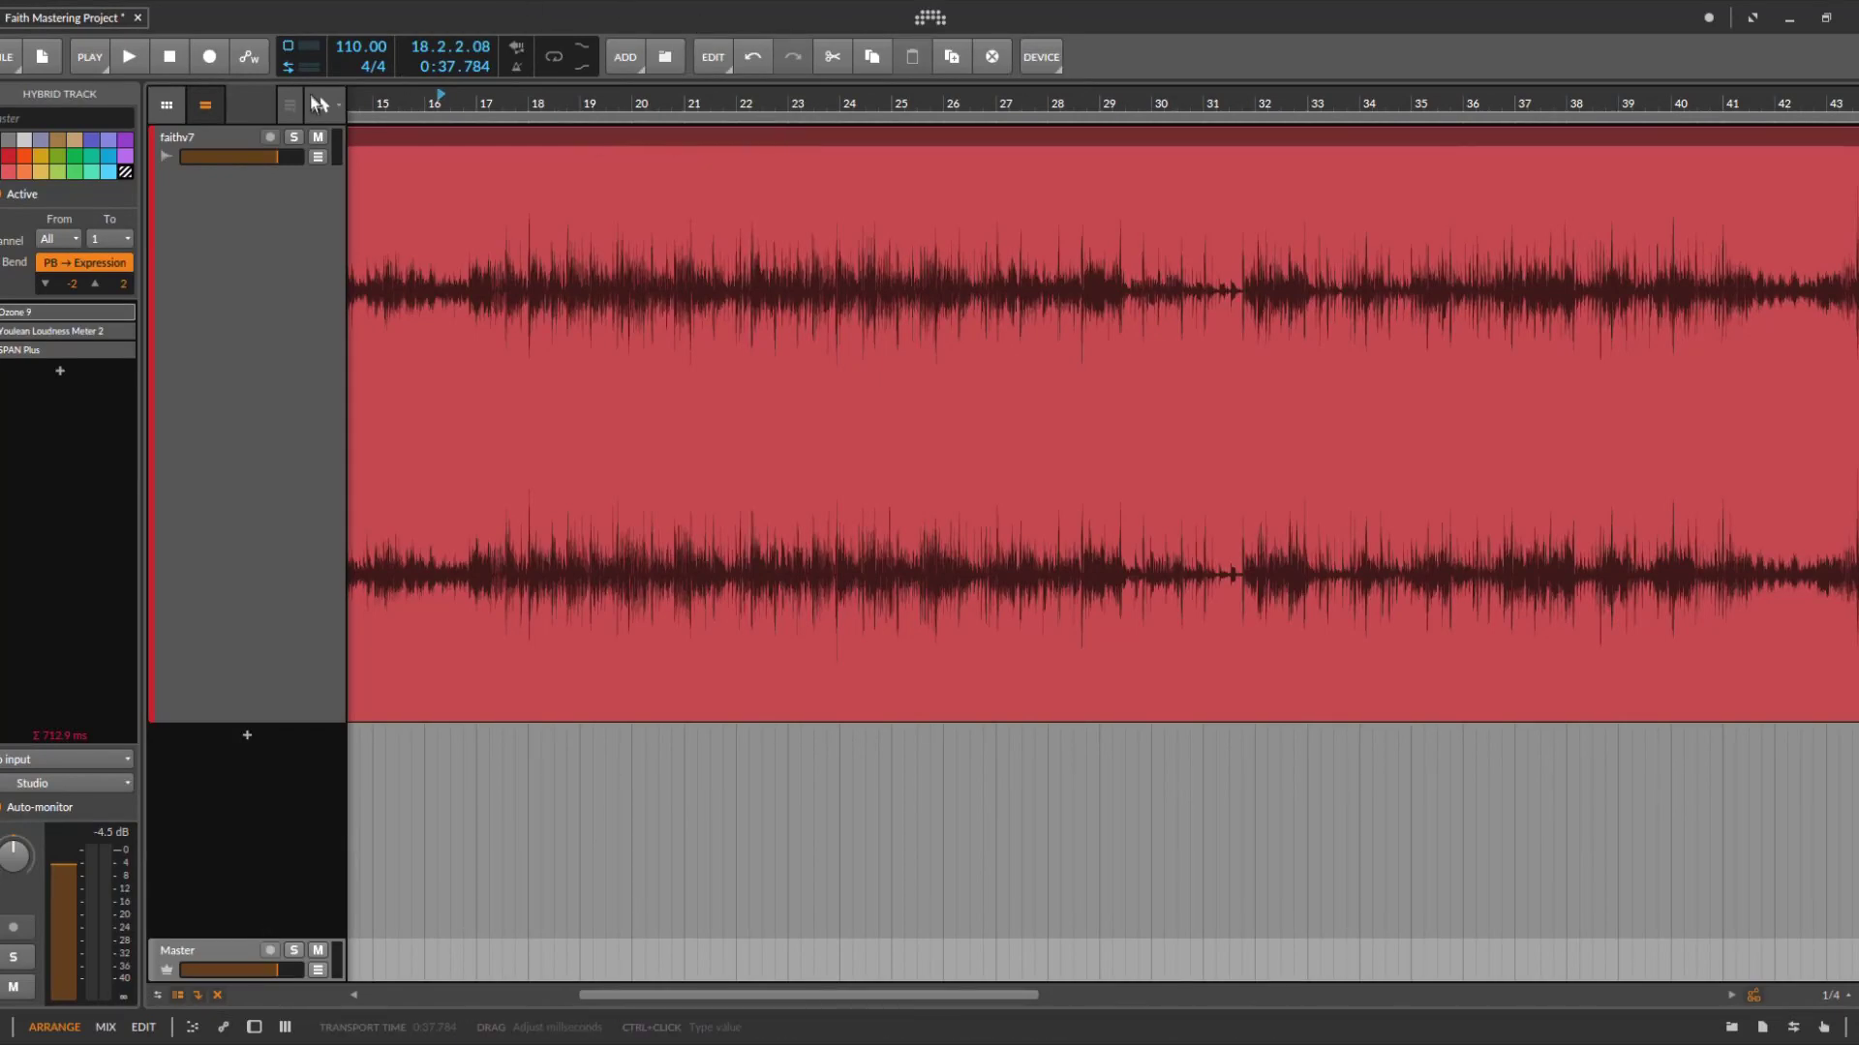
# Inspect the Youlean Loudness Meter 2 and SPAN Plus plug-ins on the master track and close their windows
pyautogui.moveTo(368, 103)
pyautogui.mouseDown()
pyautogui.moveTo(368, 199)
pyautogui.moveTo(368, 107)
pyautogui.moveTo(368, 135)
pyautogui.mouseUp()
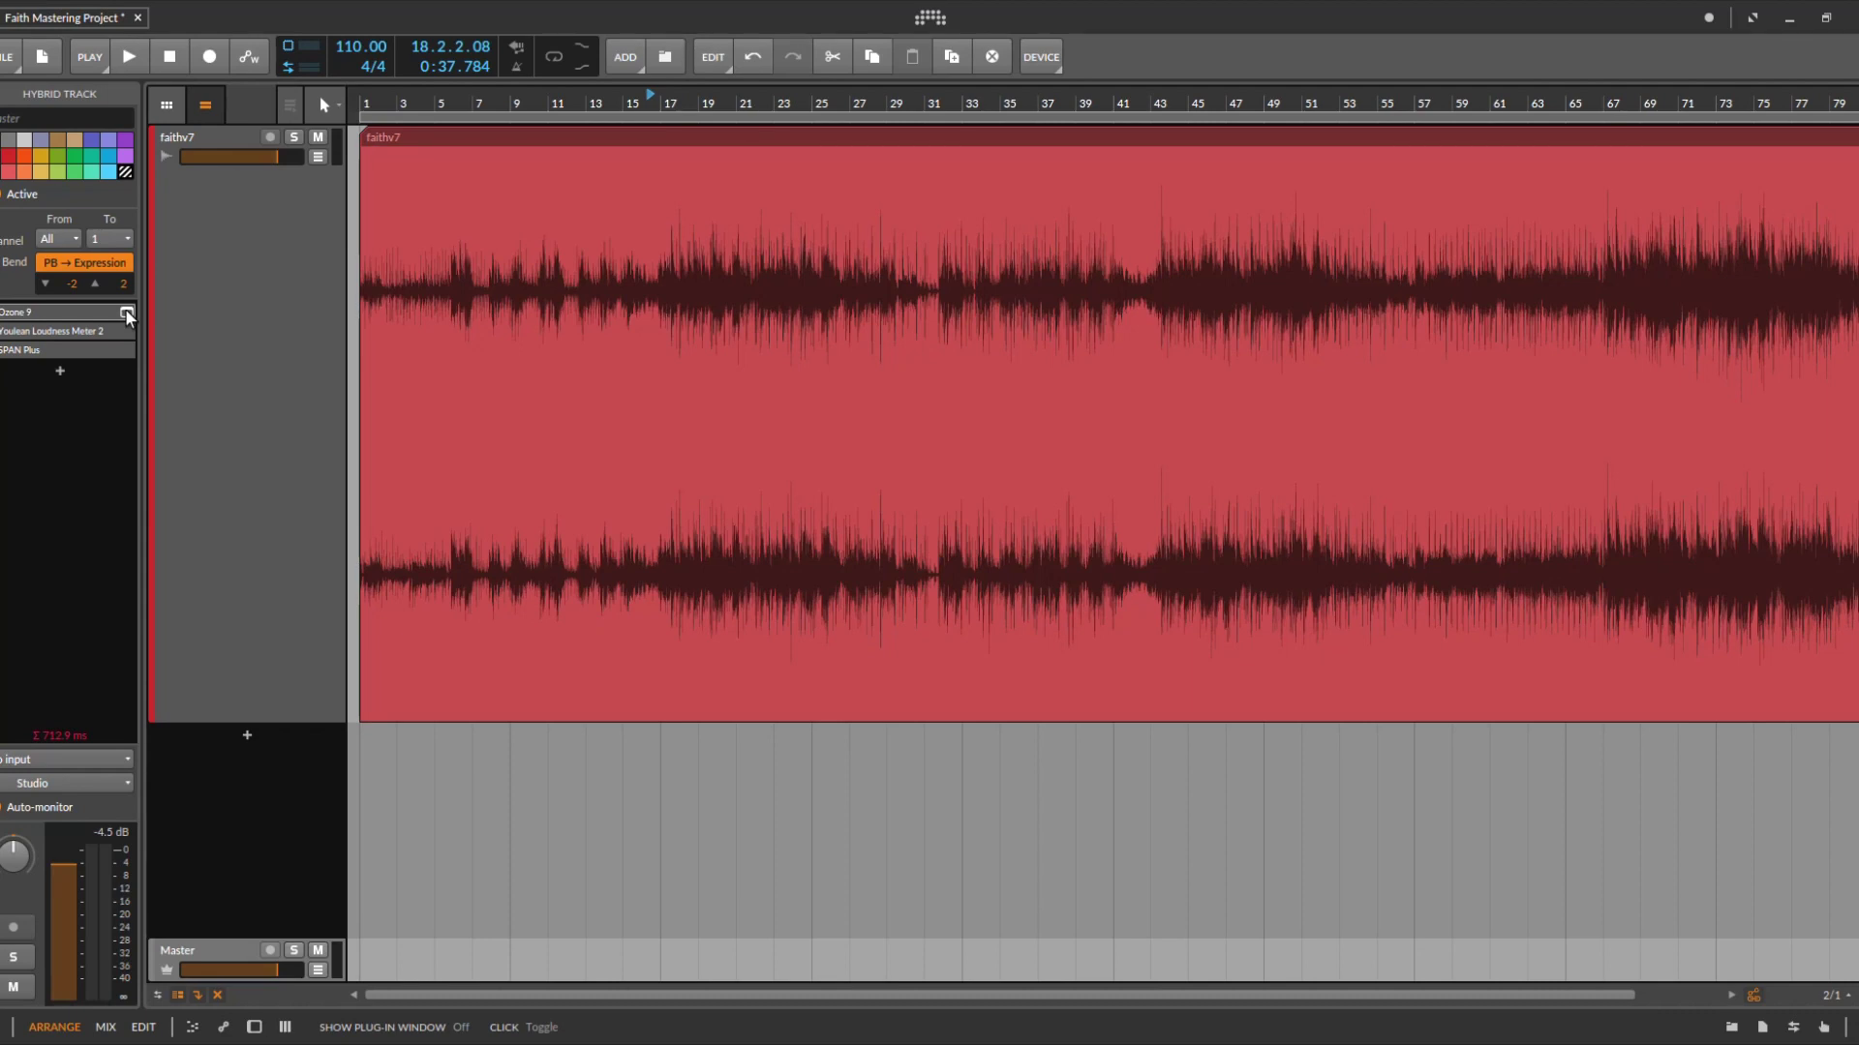
pyautogui.moveTo(81, 336)
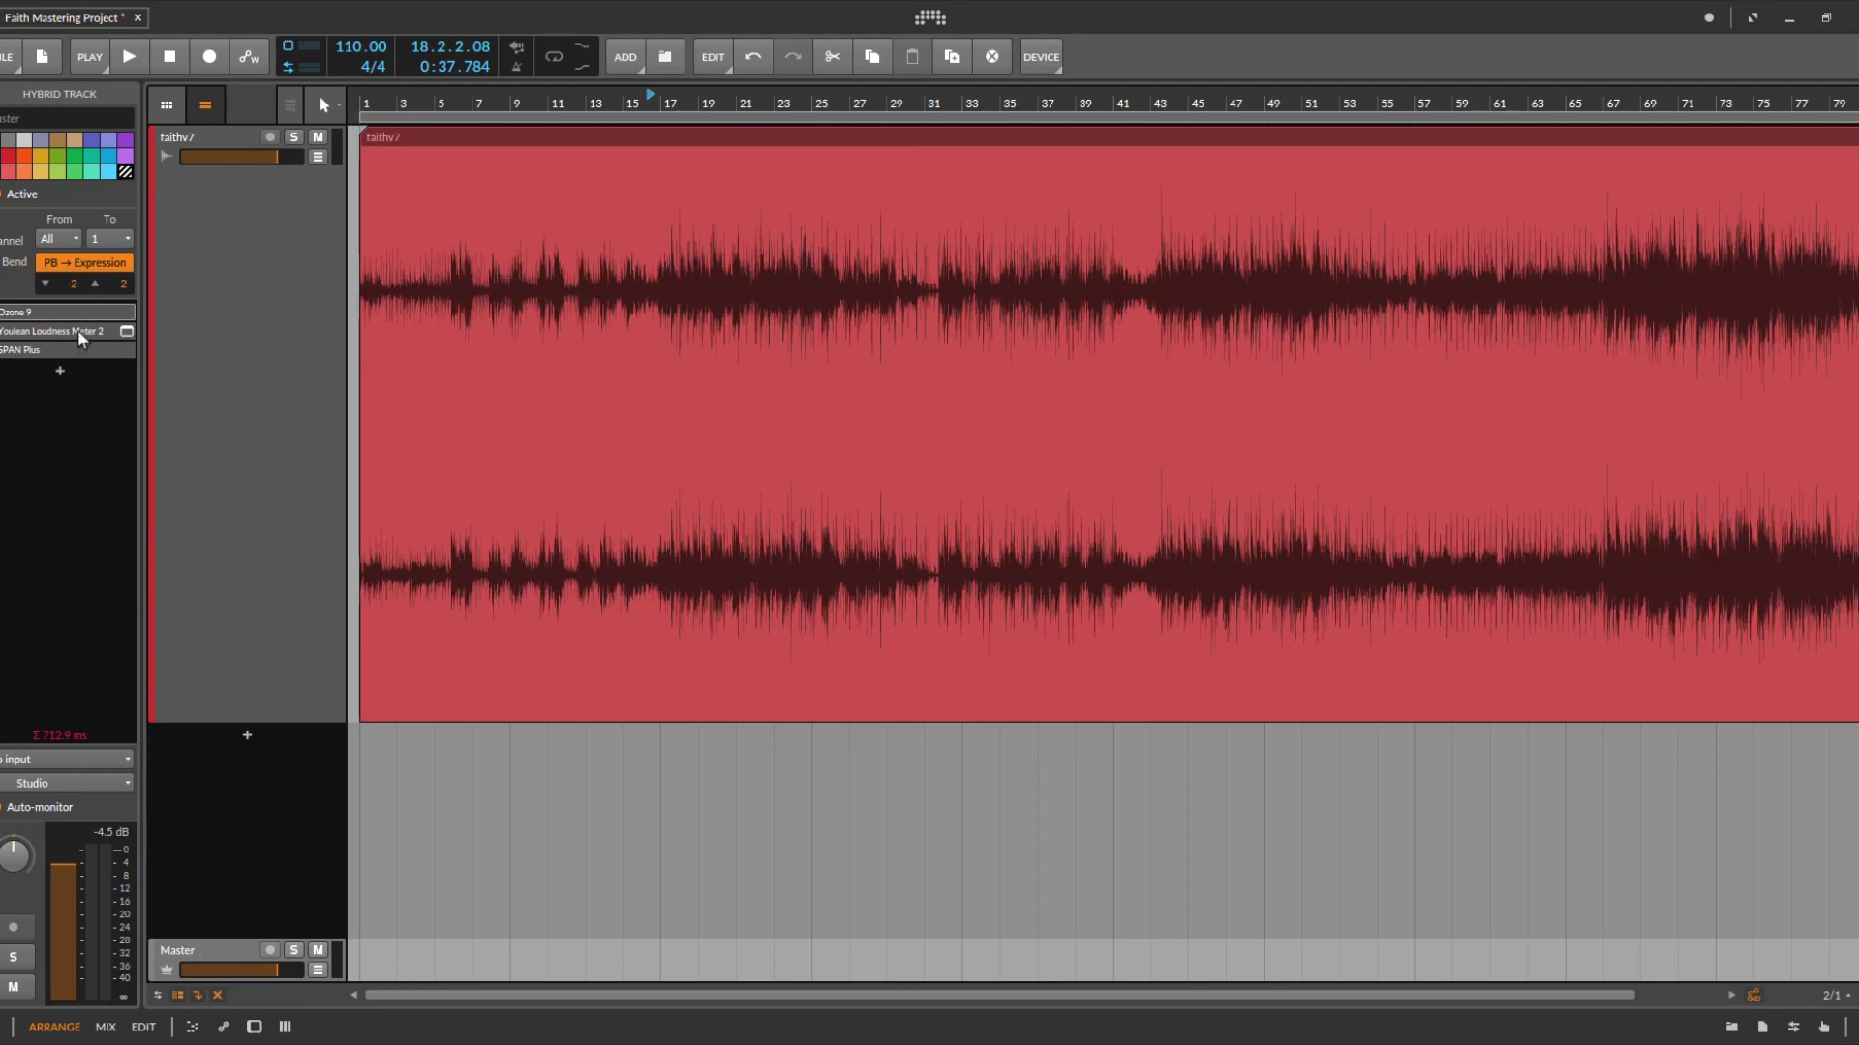
pyautogui.click(127, 332)
pyautogui.click(126, 332)
pyautogui.click(126, 350)
pyautogui.click(126, 351)
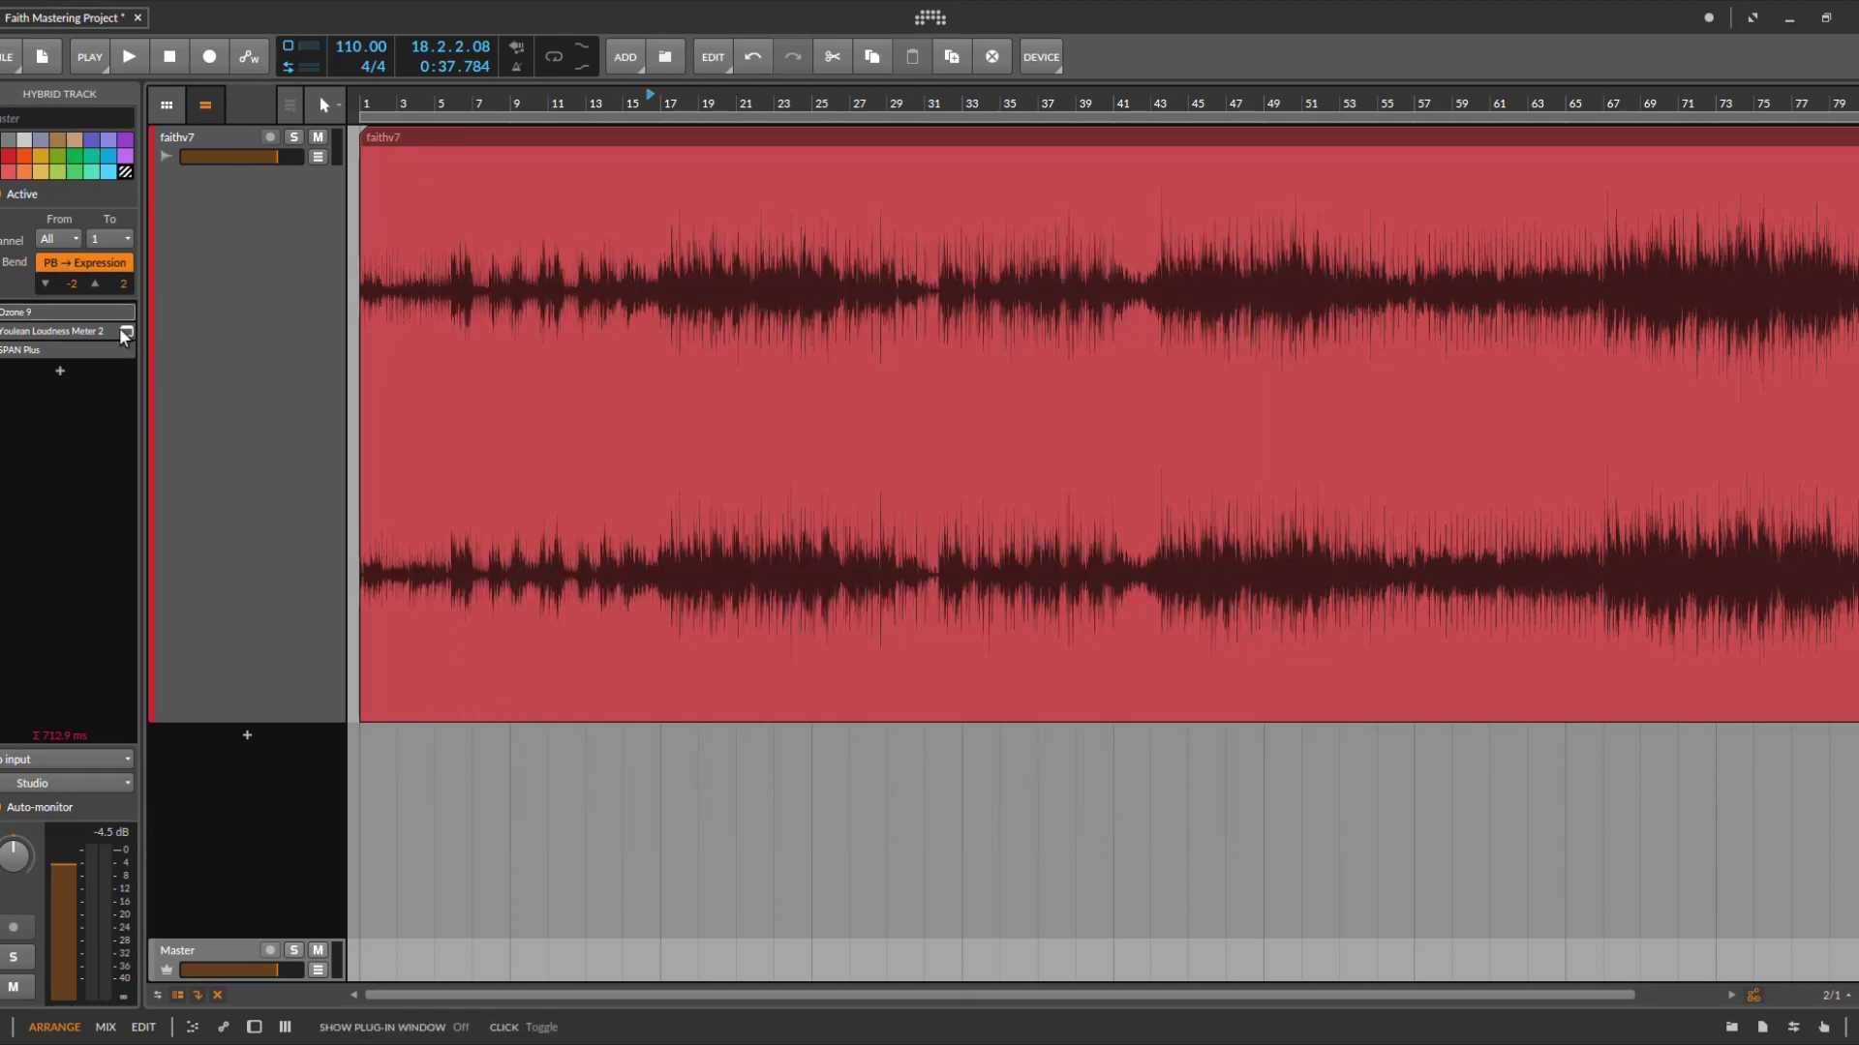
pyautogui.click(126, 332)
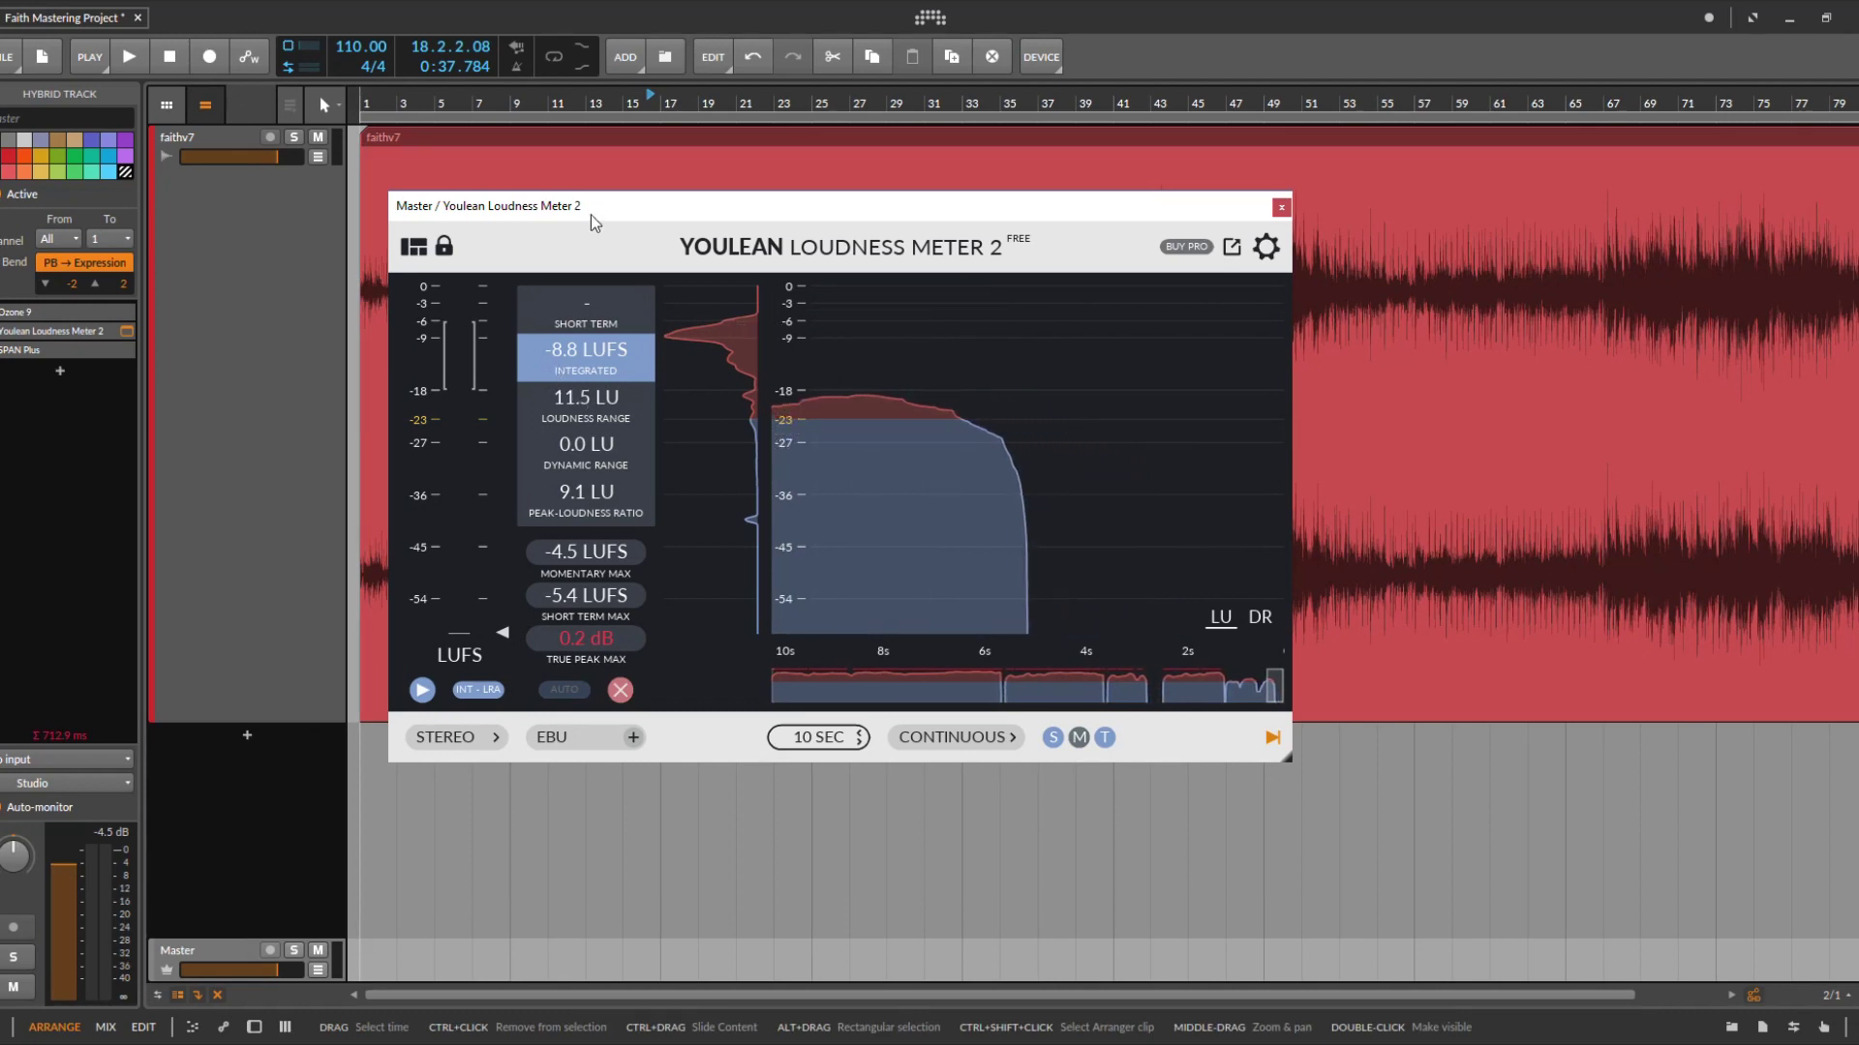
pyautogui.moveTo(588, 207); pyautogui.dragTo(702, 244)
pyautogui.click(127, 331)
# Play the track from around bar 17, display the Ozone 9 plug-in on the master, and stop playback
pyautogui.moveTo(490, 104); pyautogui.dragTo(424, 68)
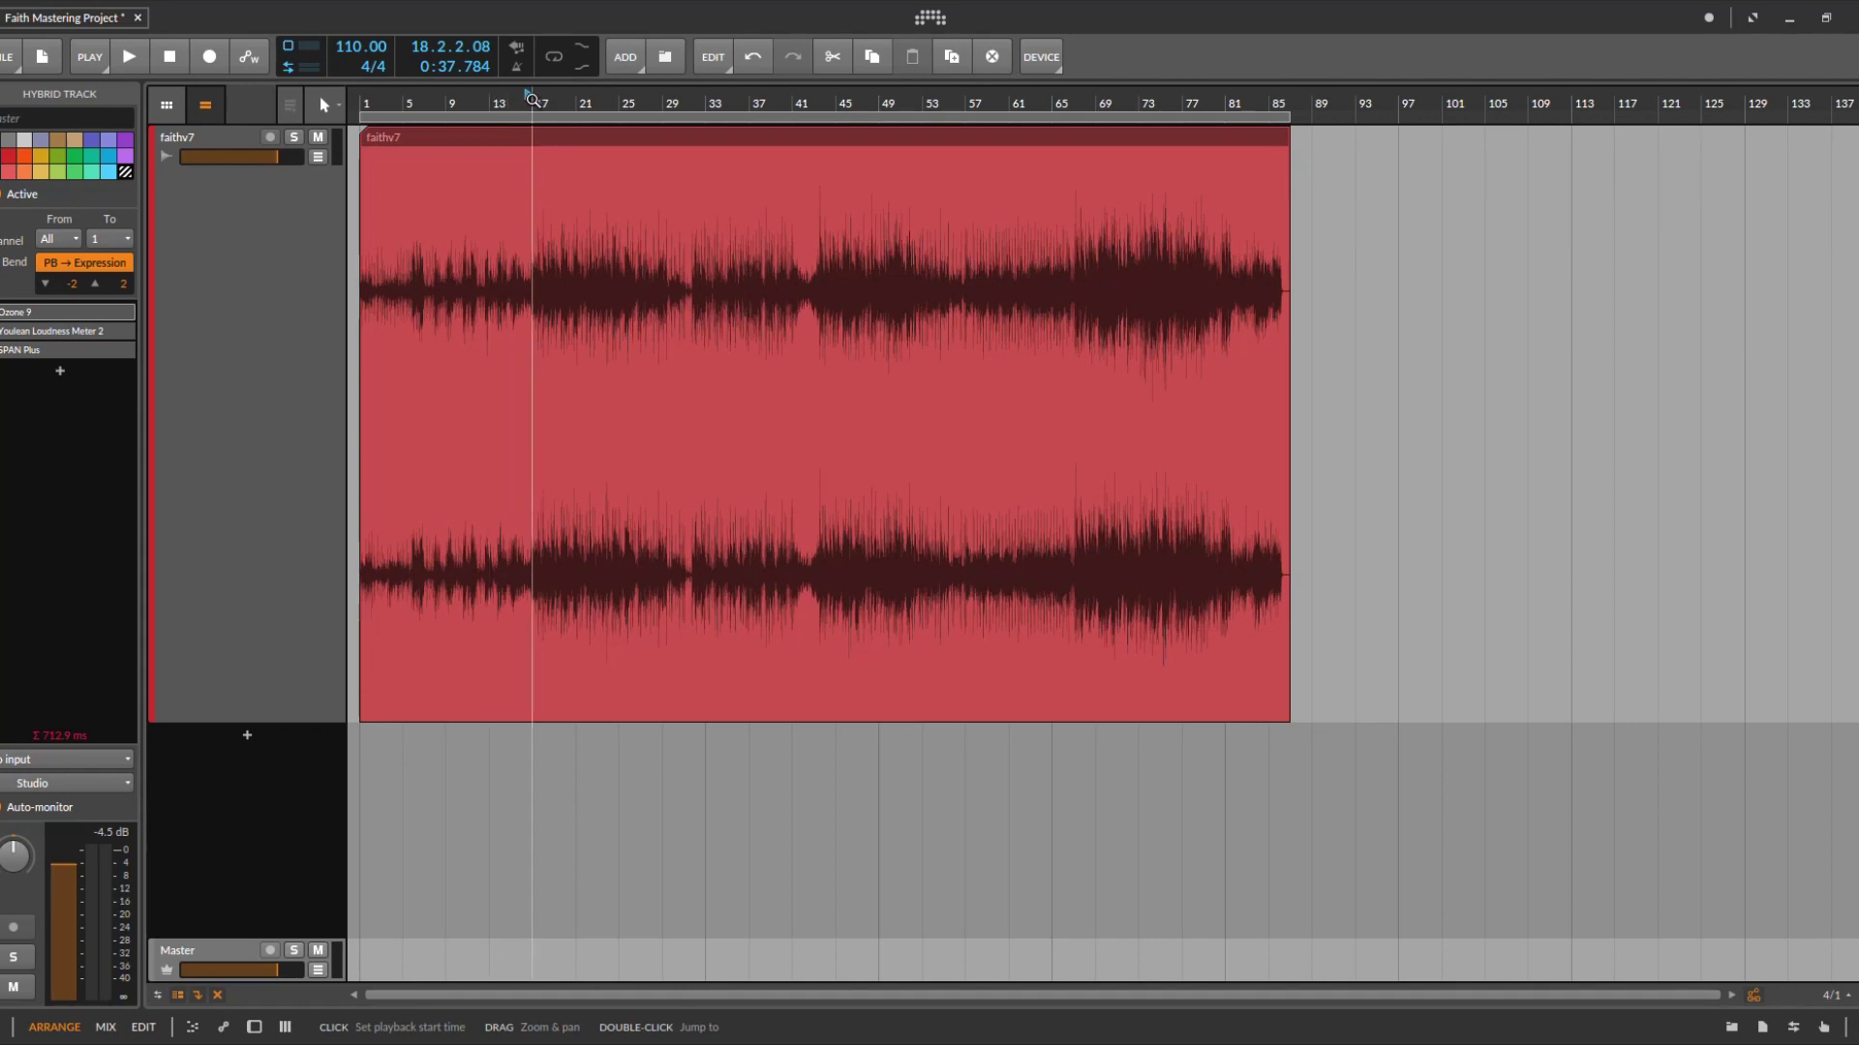
pyautogui.press('space')
pyautogui.moveTo(533, 100); pyautogui.dragTo(668, 101)
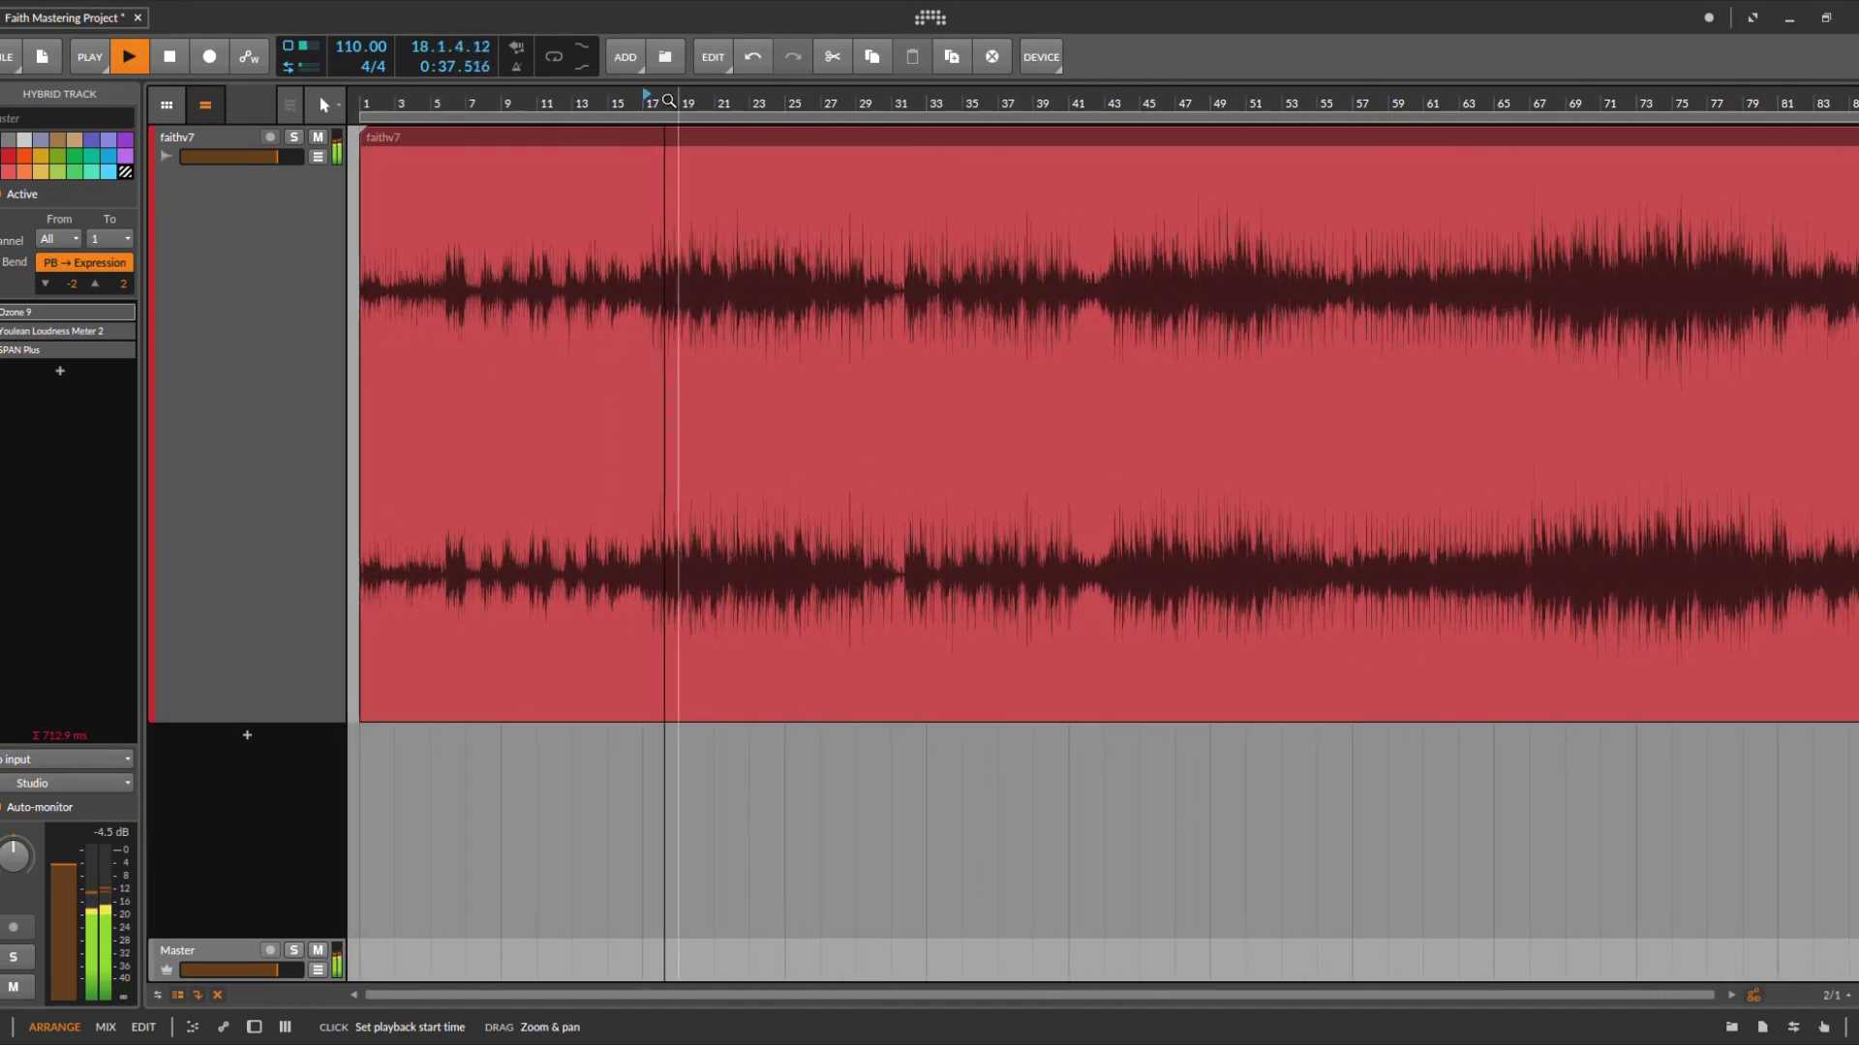
pyautogui.click(127, 318)
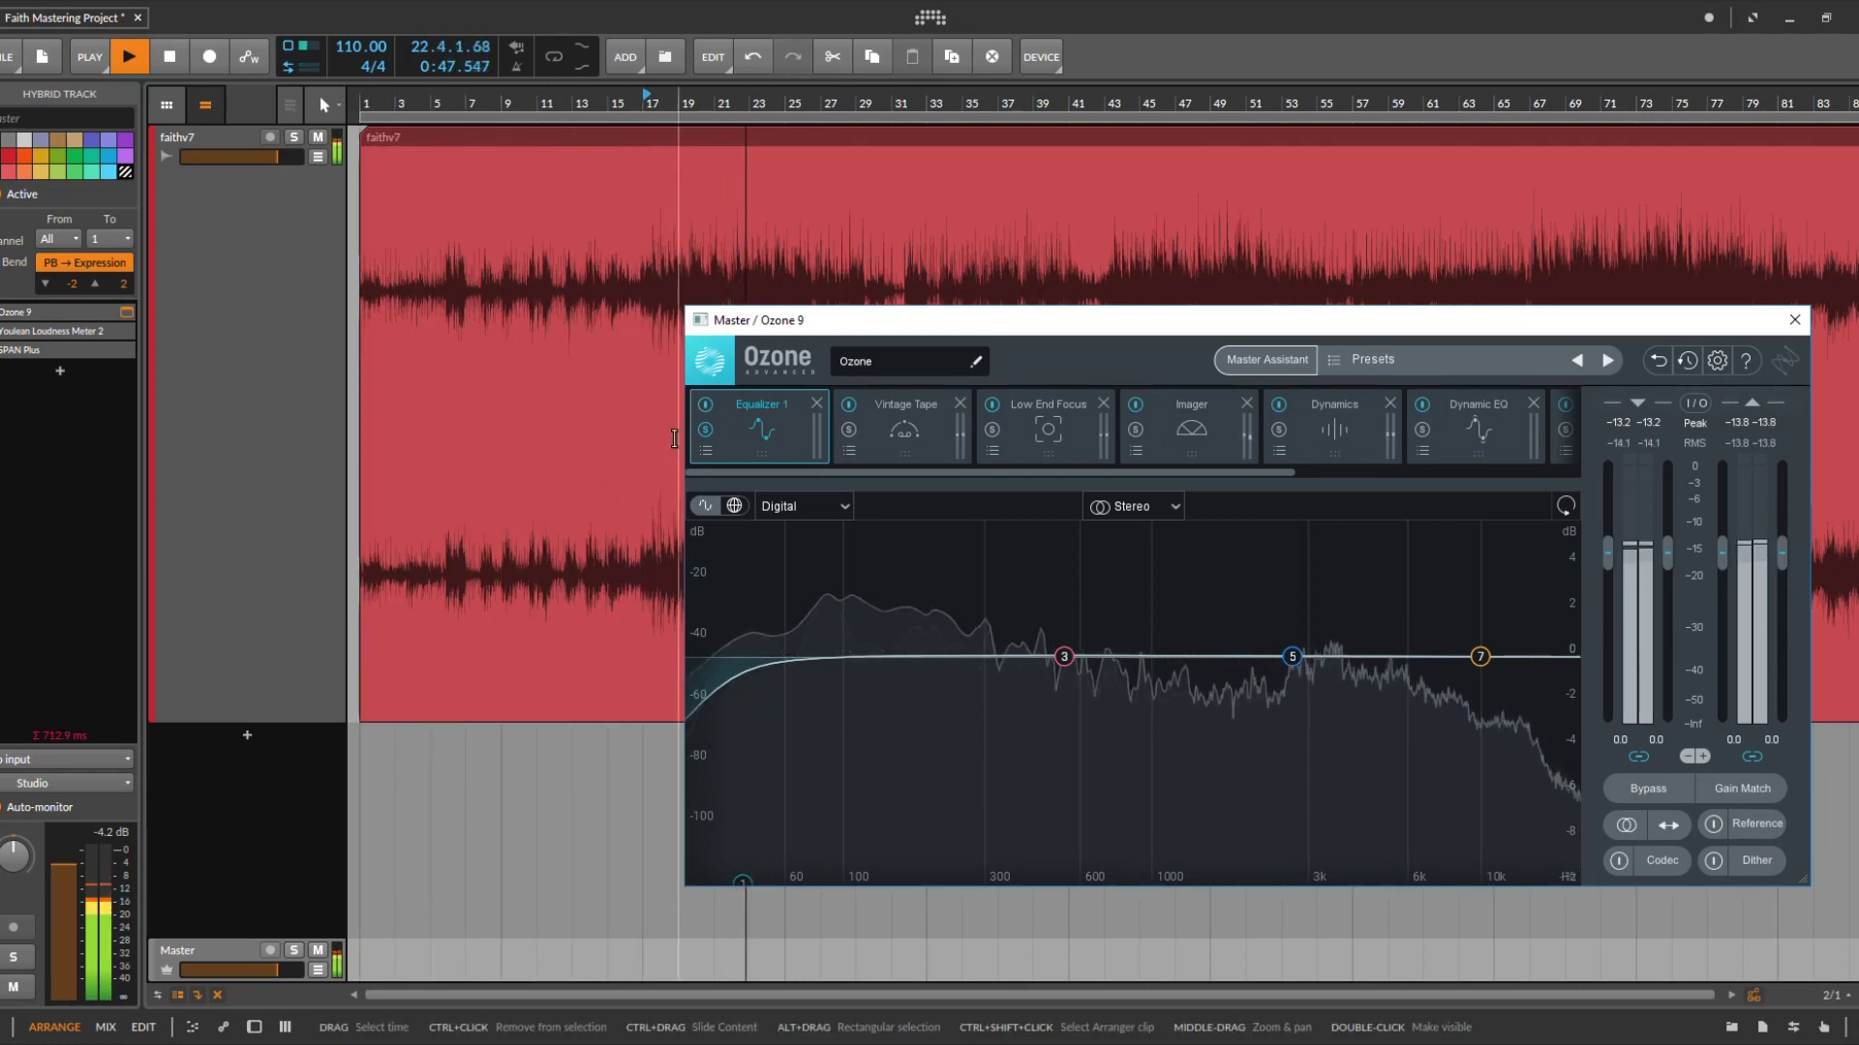
pyautogui.press('space')
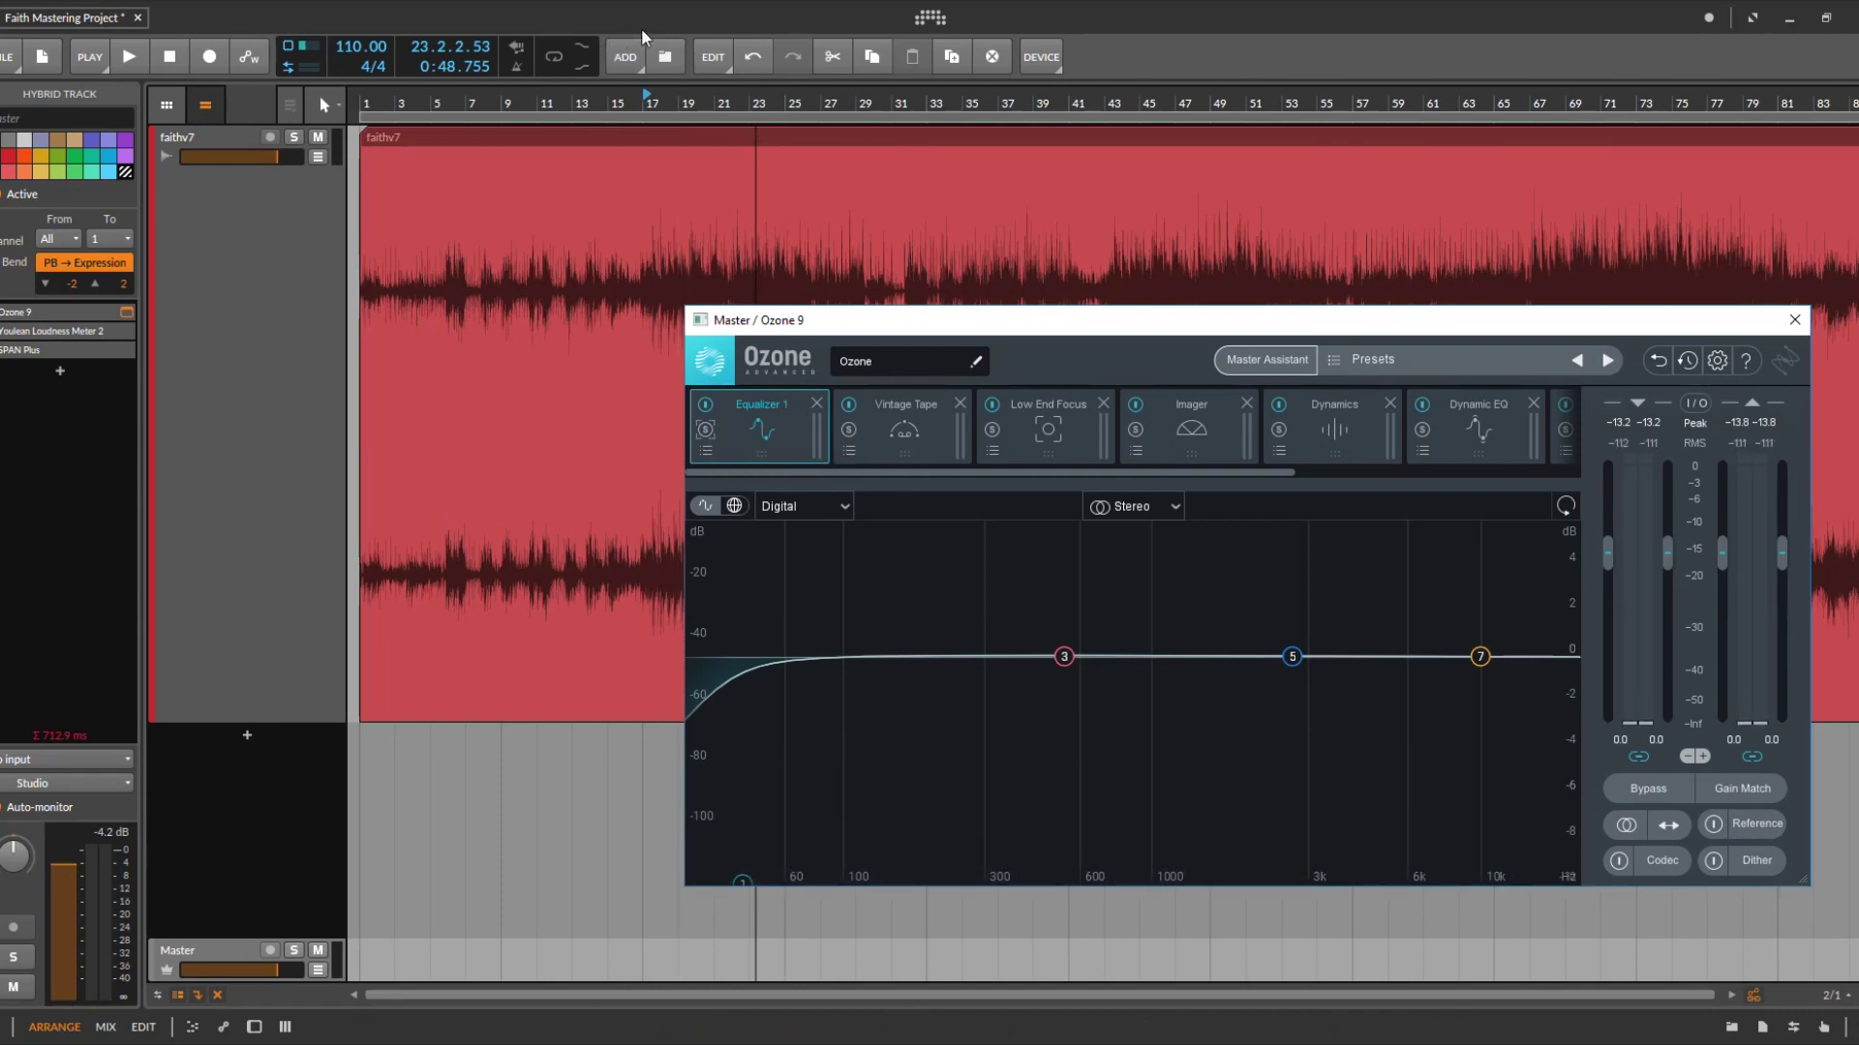
# Play from bar 23 while viewing Ozone 9's full module chain, and end with its window closed and playback stopped
pyautogui.click(752, 103)
pyautogui.press('space')
pyautogui.moveTo(752, 103); pyautogui.dragTo(677, 106)
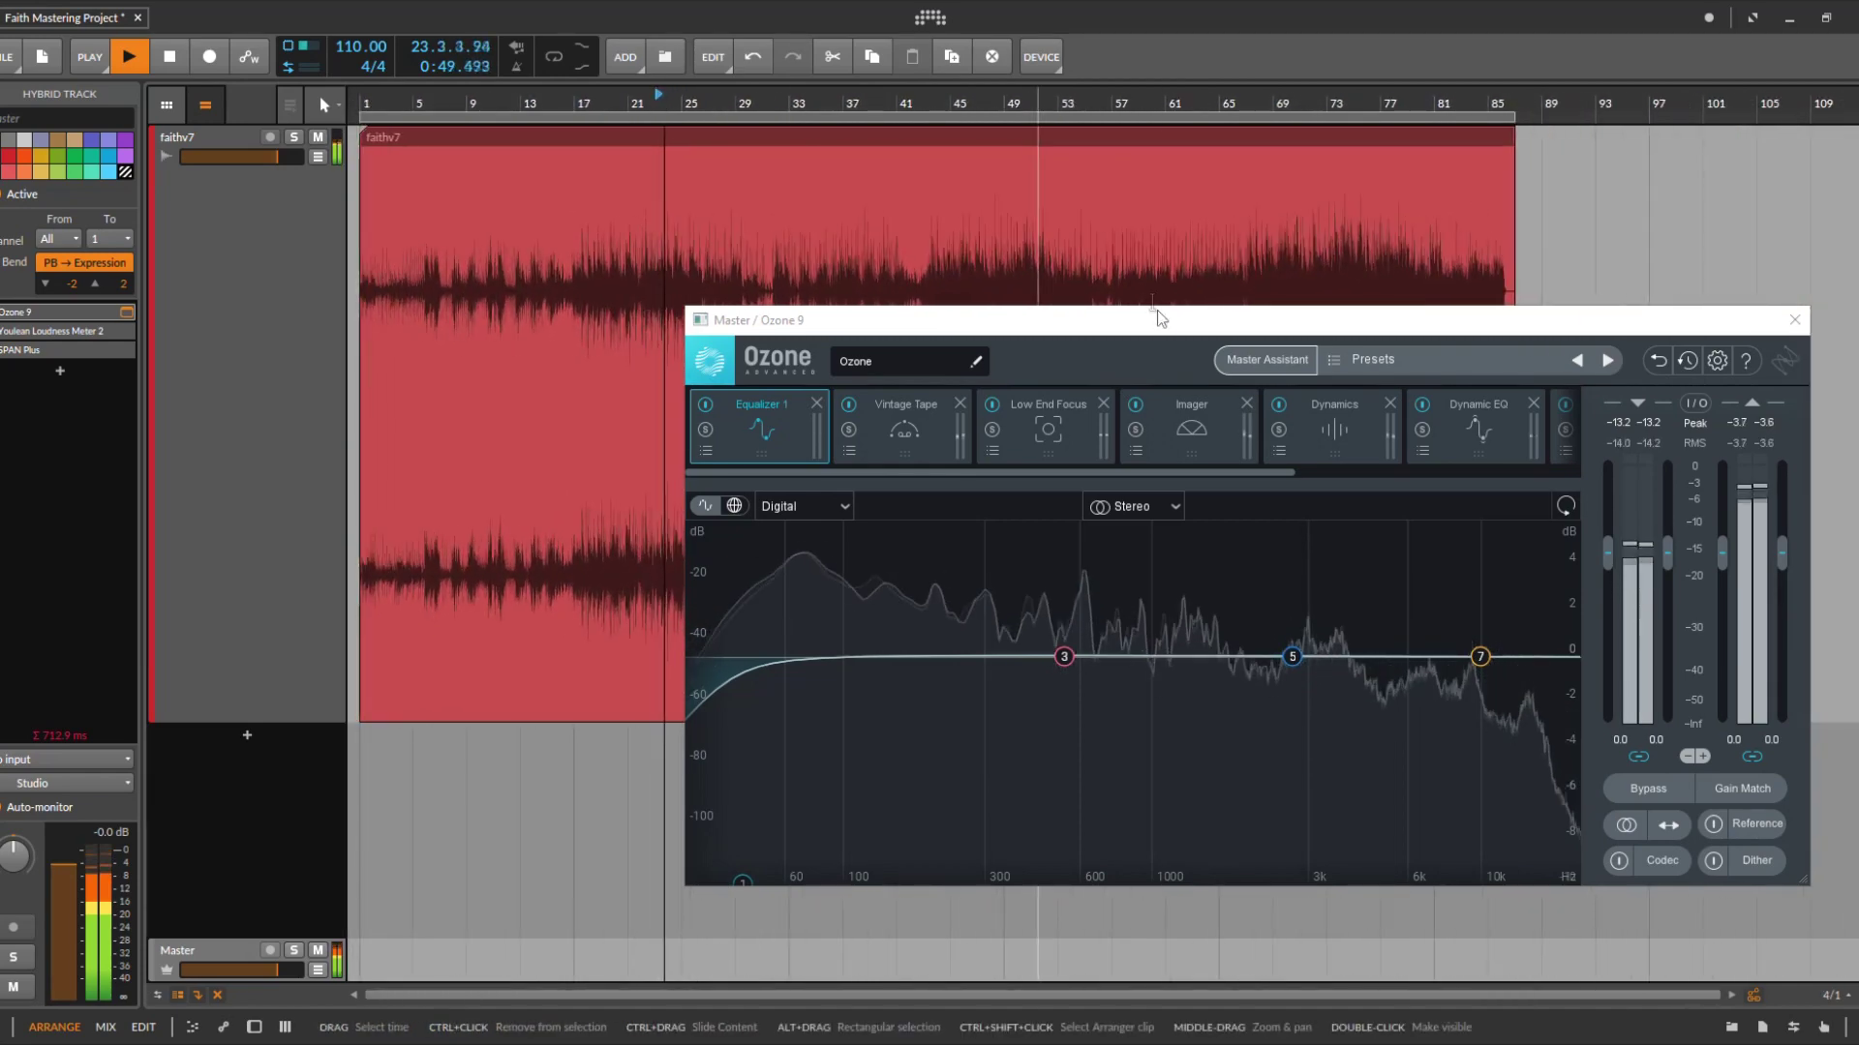
pyautogui.moveTo(1120, 311); pyautogui.dragTo(732, 195)
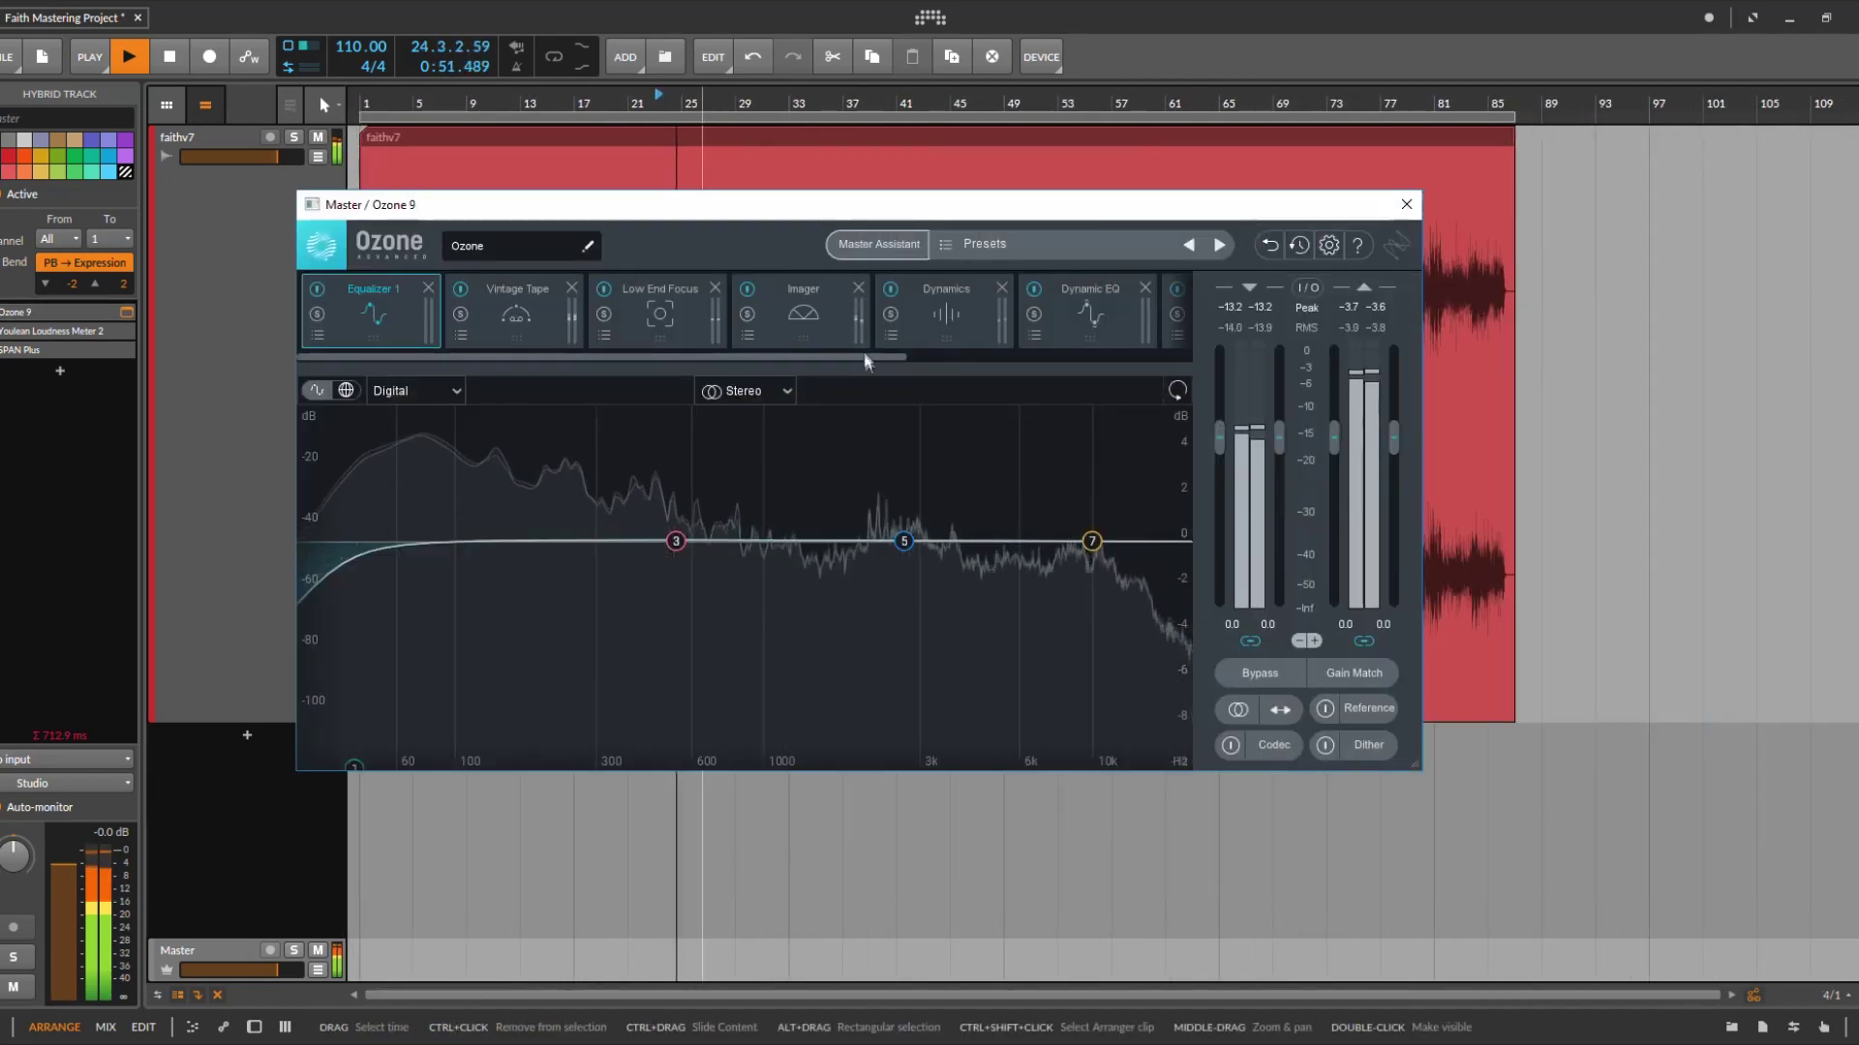
pyautogui.moveTo(864, 354); pyautogui.dragTo(1119, 362)
pyautogui.click(1406, 204)
pyautogui.press('space')
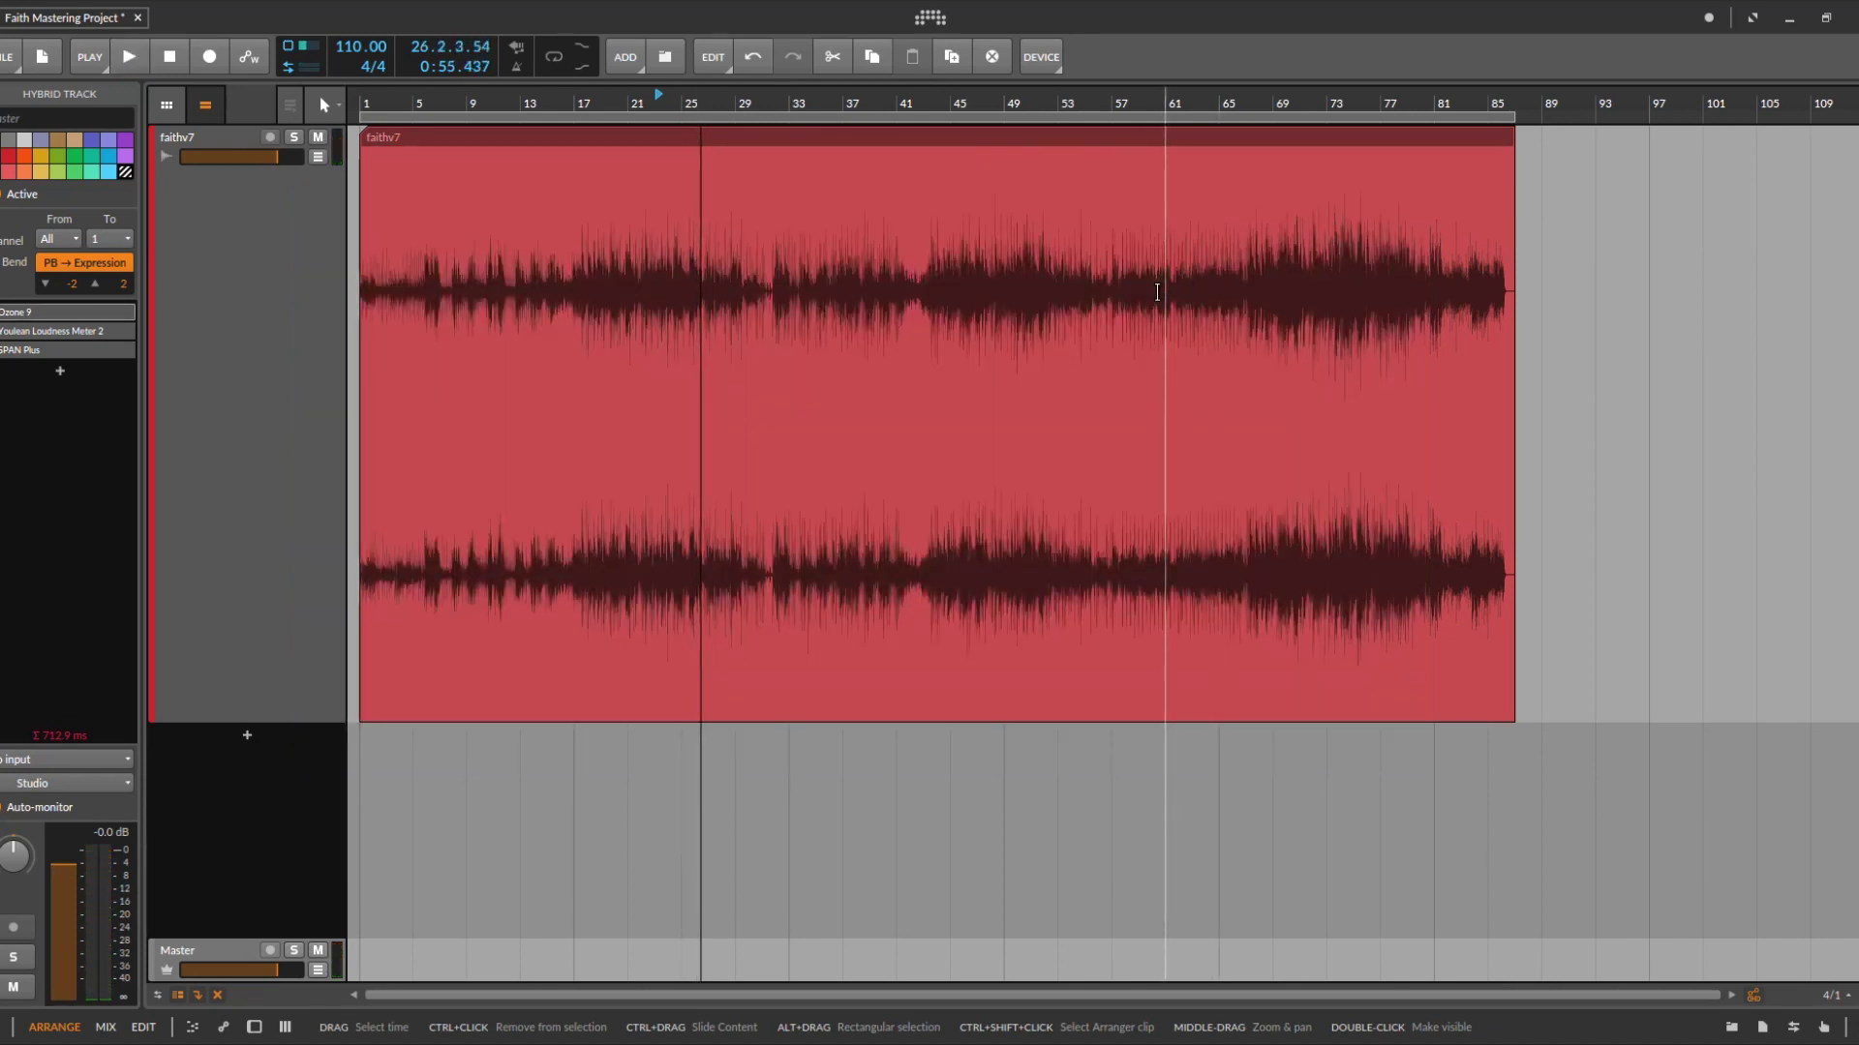
# Reopen Ozone 9 and view the settings of its Vintage Tape and Low End Focus modules
pyautogui.click(127, 313)
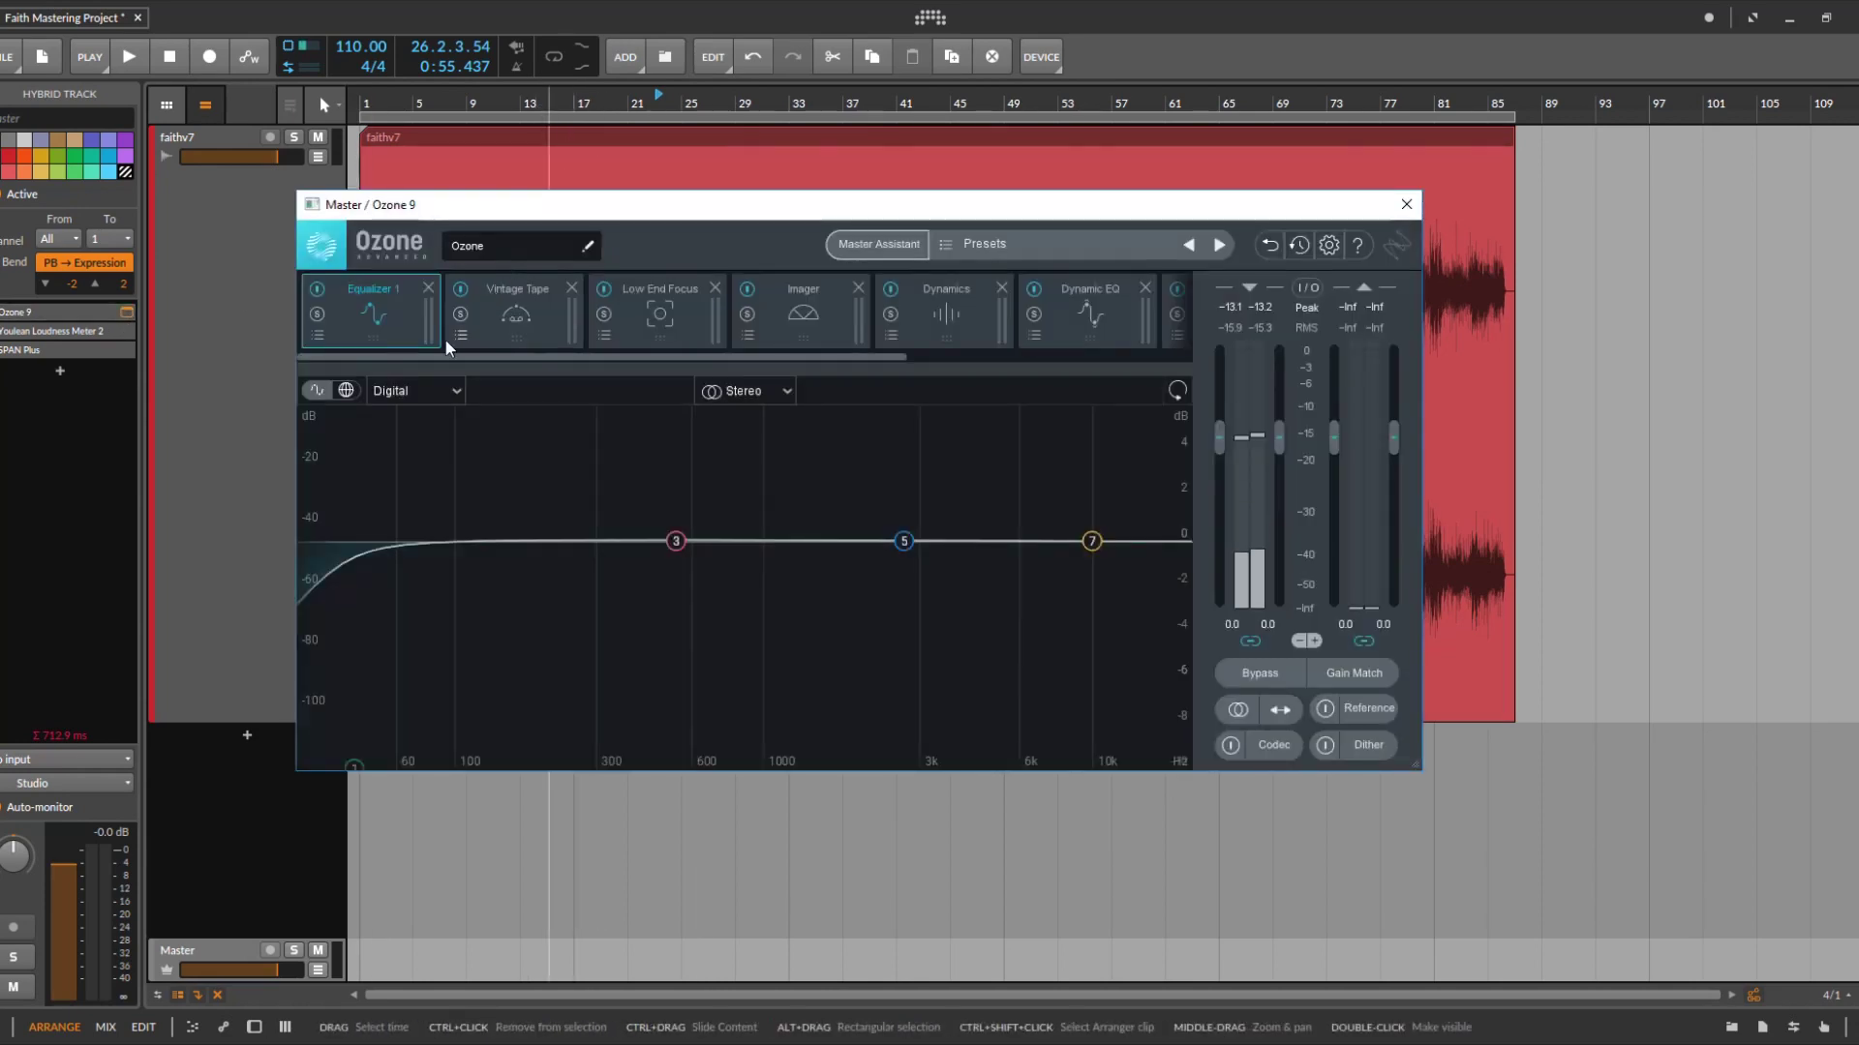
pyautogui.click(538, 312)
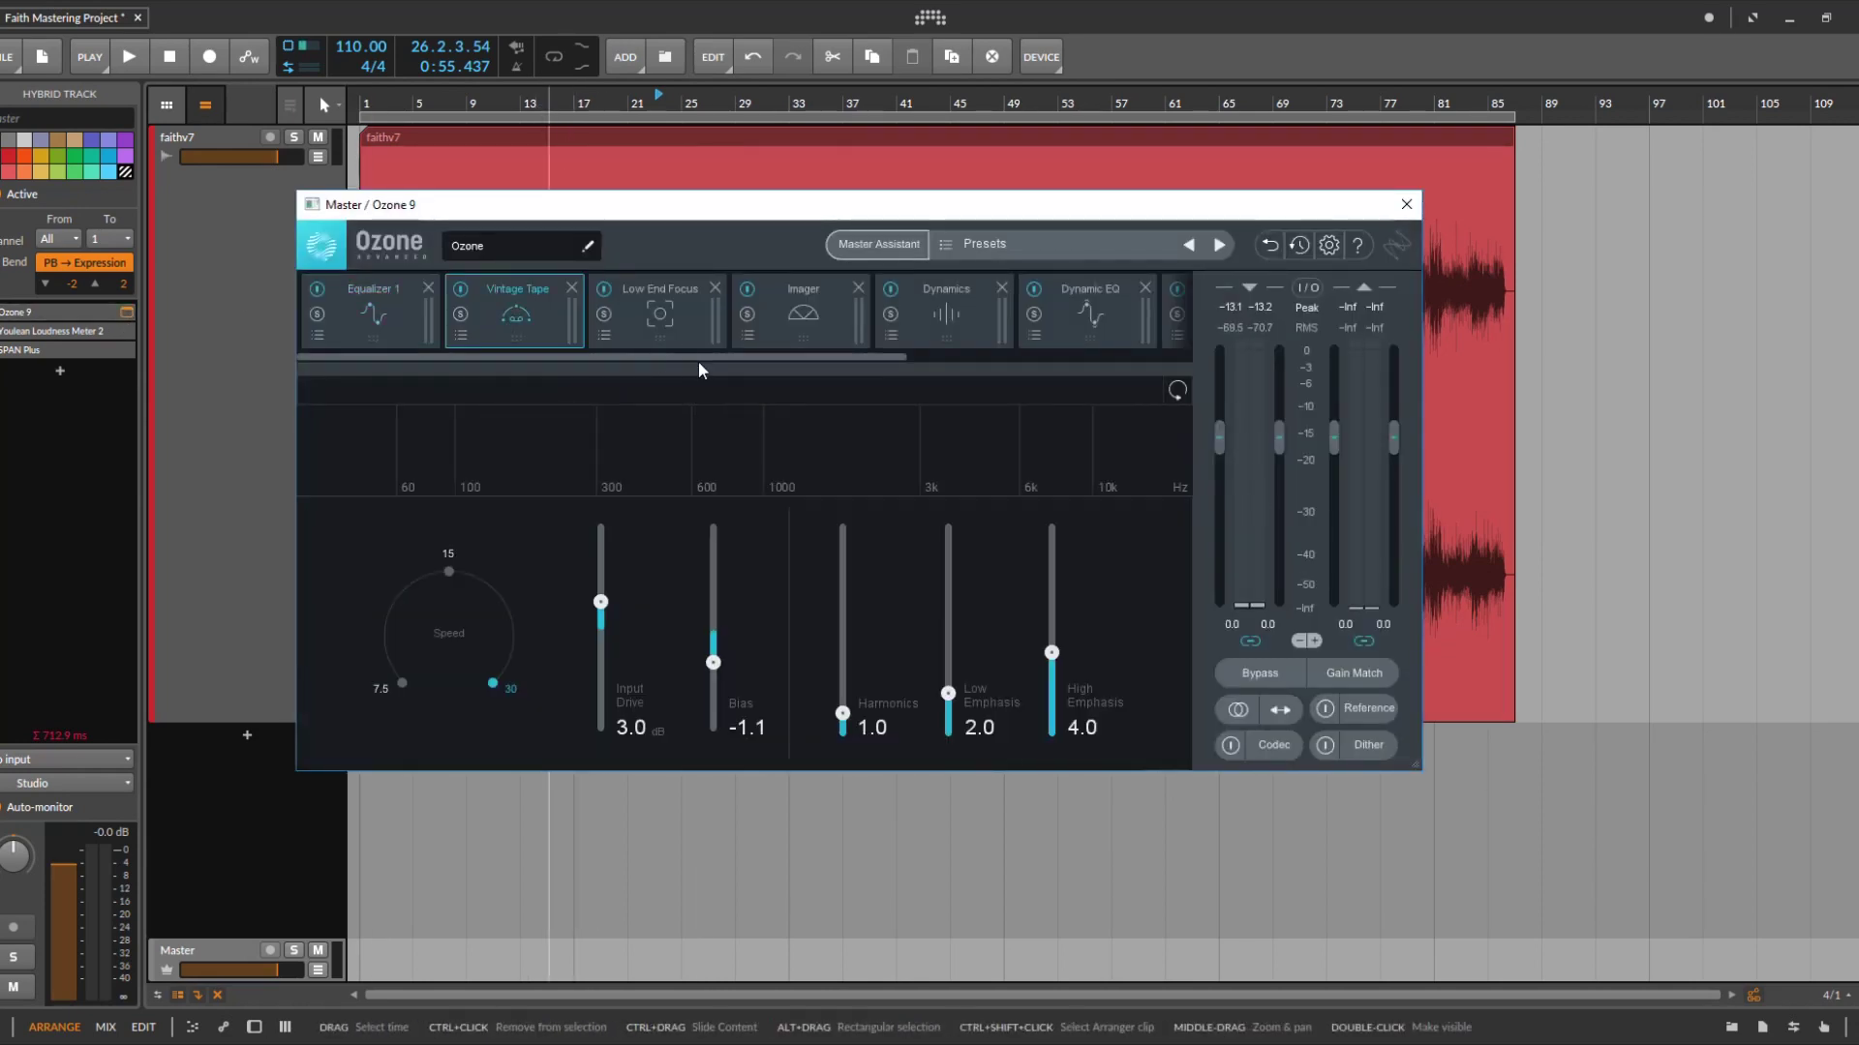
pyautogui.click(678, 334)
pyautogui.moveTo(682, 357); pyautogui.dragTo(486, 342)
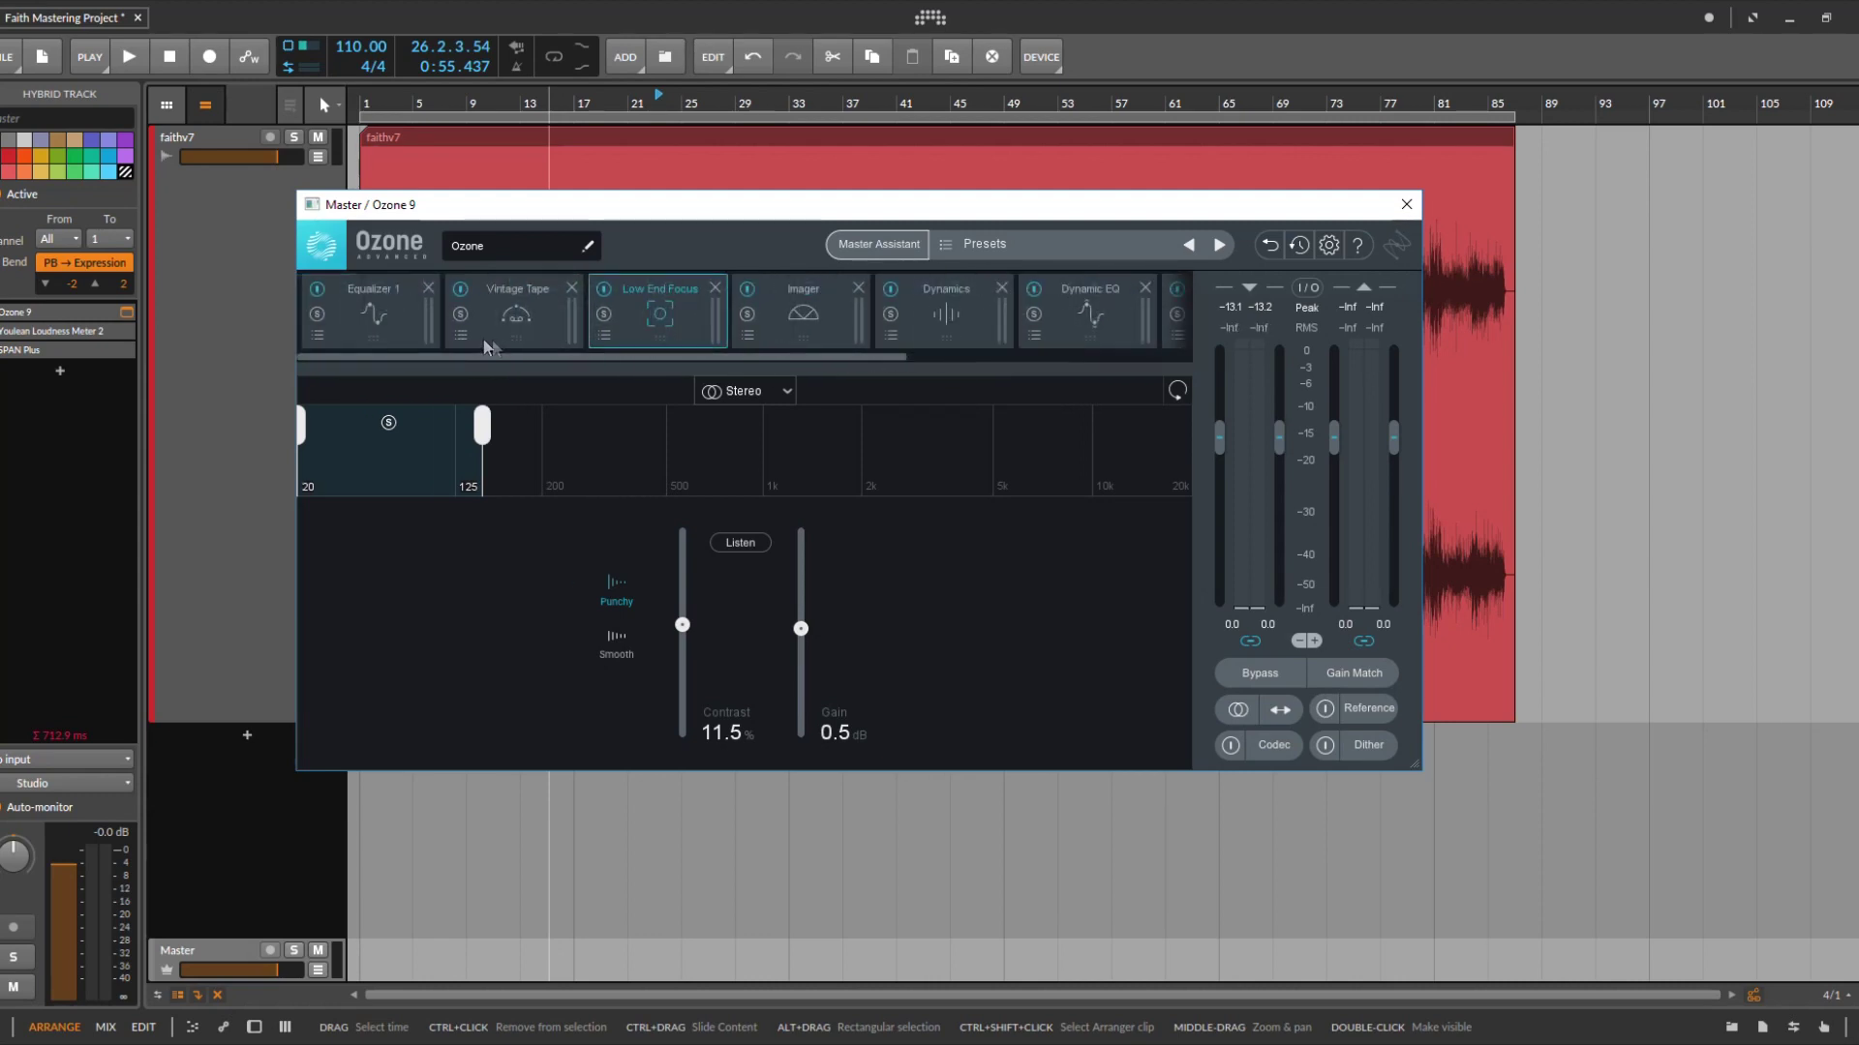
# Delete SPAN Plus and Youlean Loudness Meter 2 from the master track's device chain, keeping Ozone 9
pyautogui.click(103, 351)
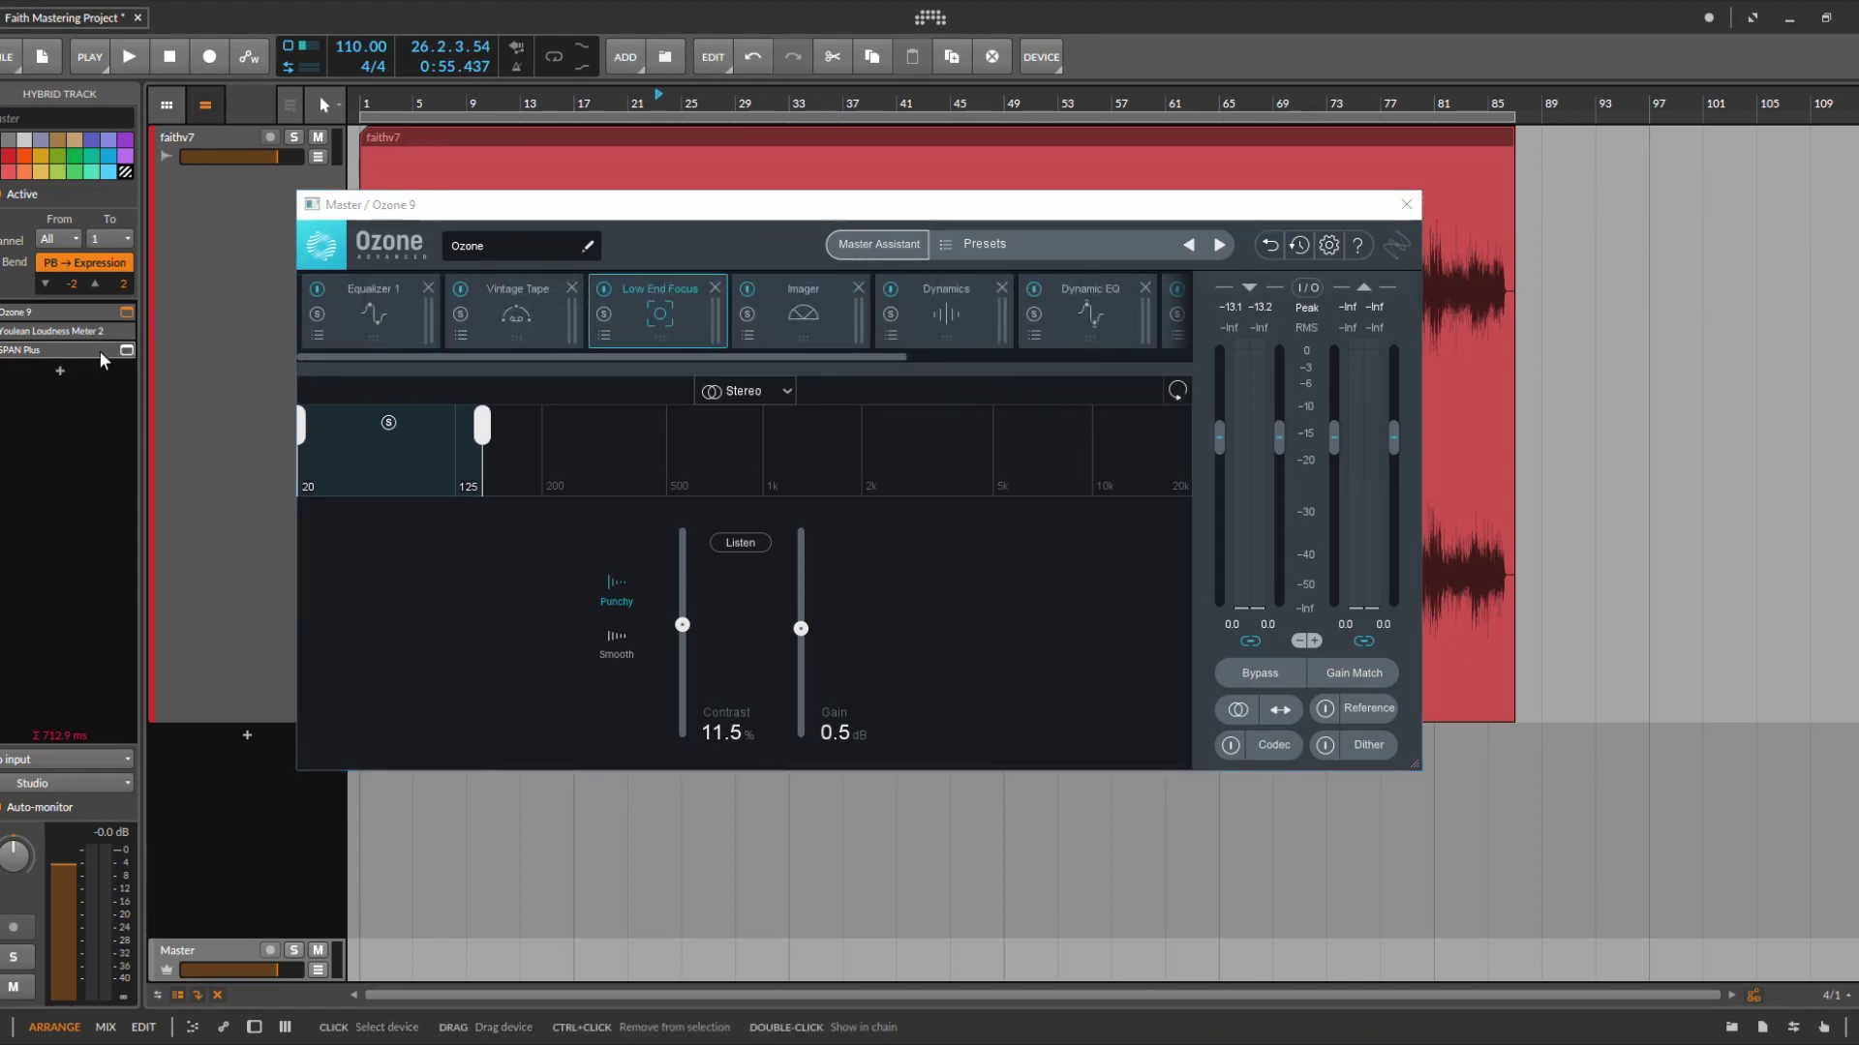
pyautogui.press('Delete')
pyautogui.press('Delete')
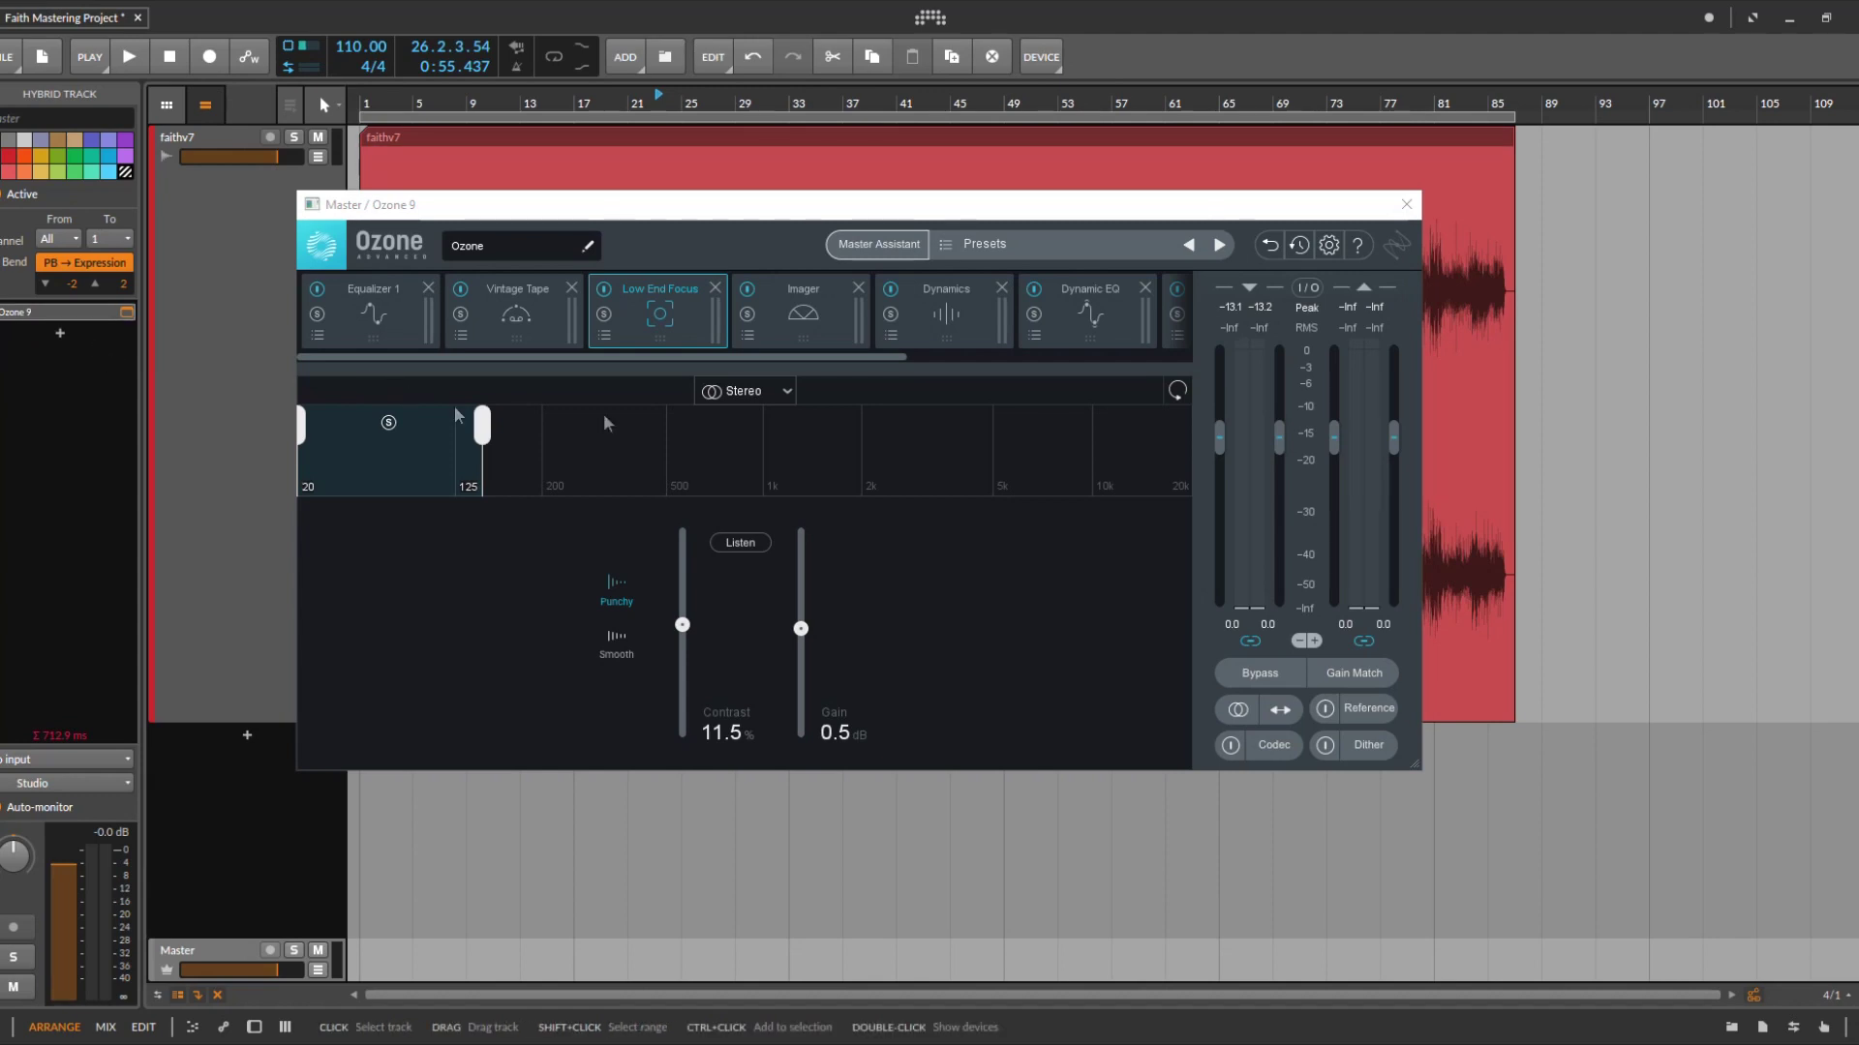
# Show the Equalizer 1 module and the settings of its lowest band, with the Ozone window clear of the track's start
pyautogui.click(372, 306)
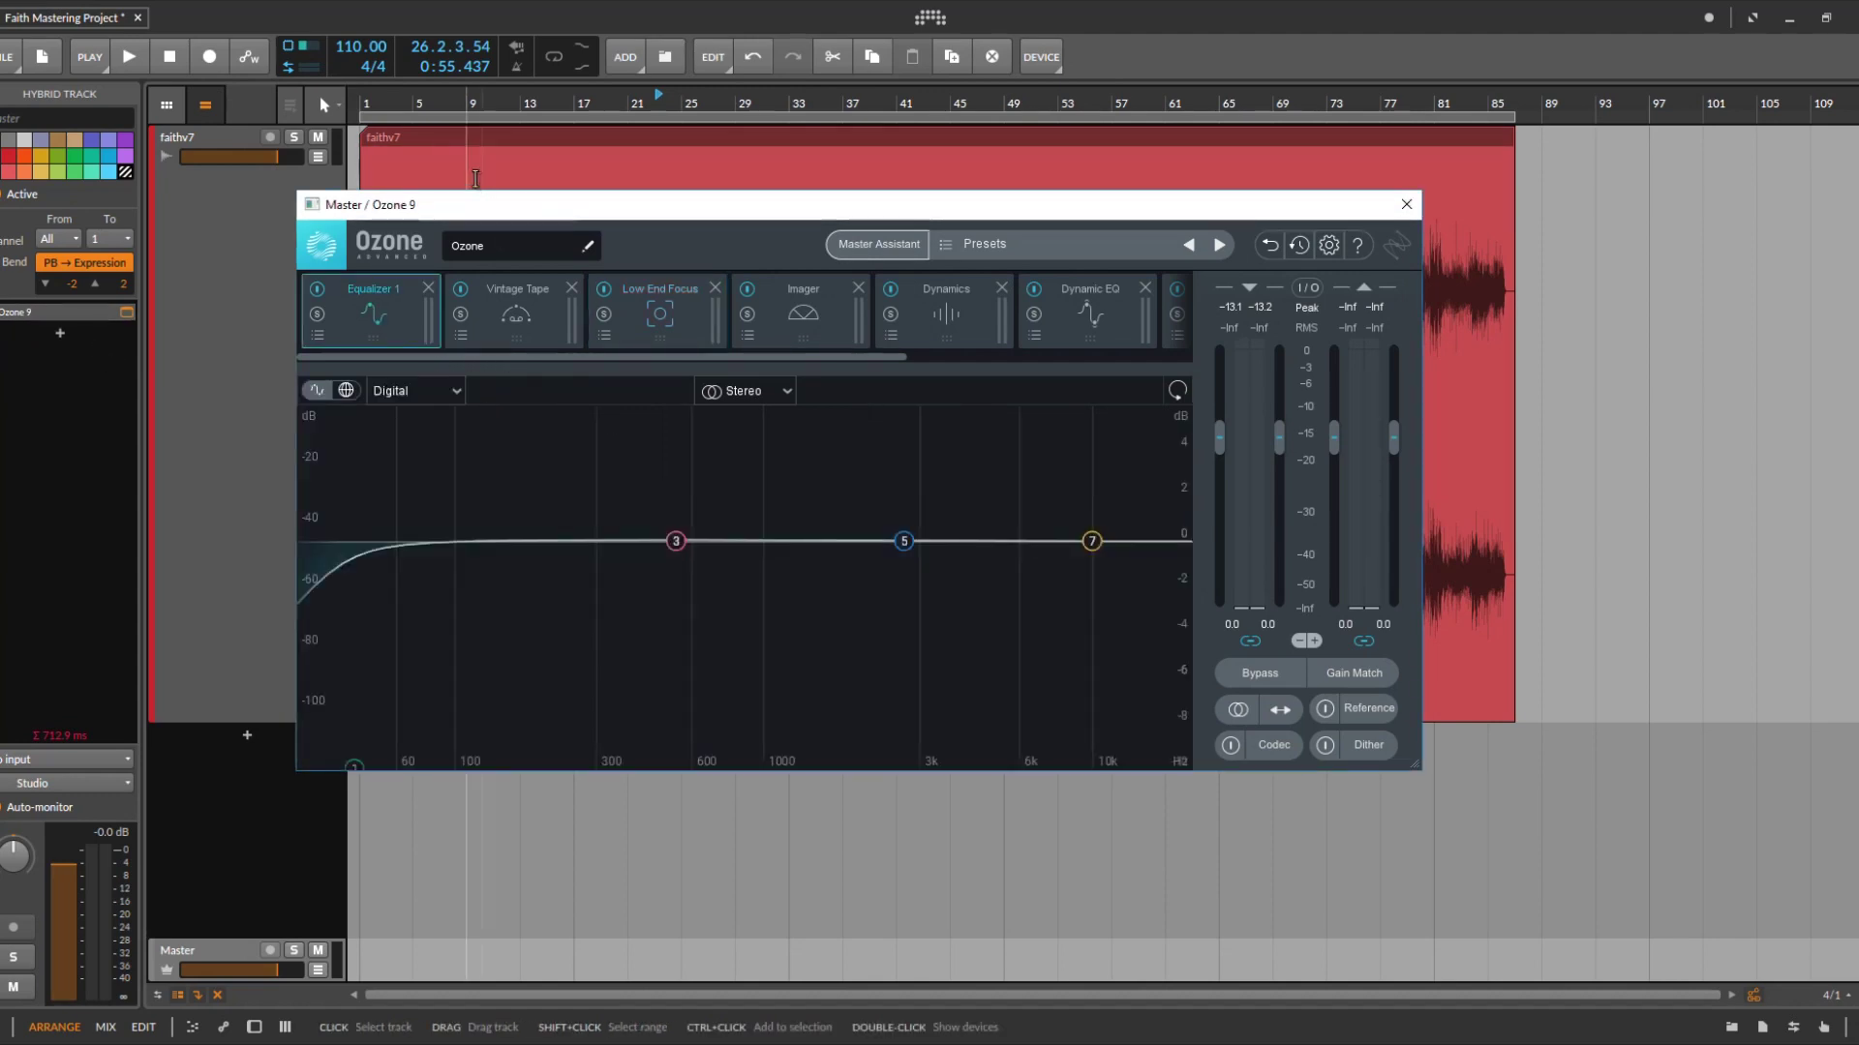
pyautogui.moveTo(559, 190); pyautogui.dragTo(612, 337)
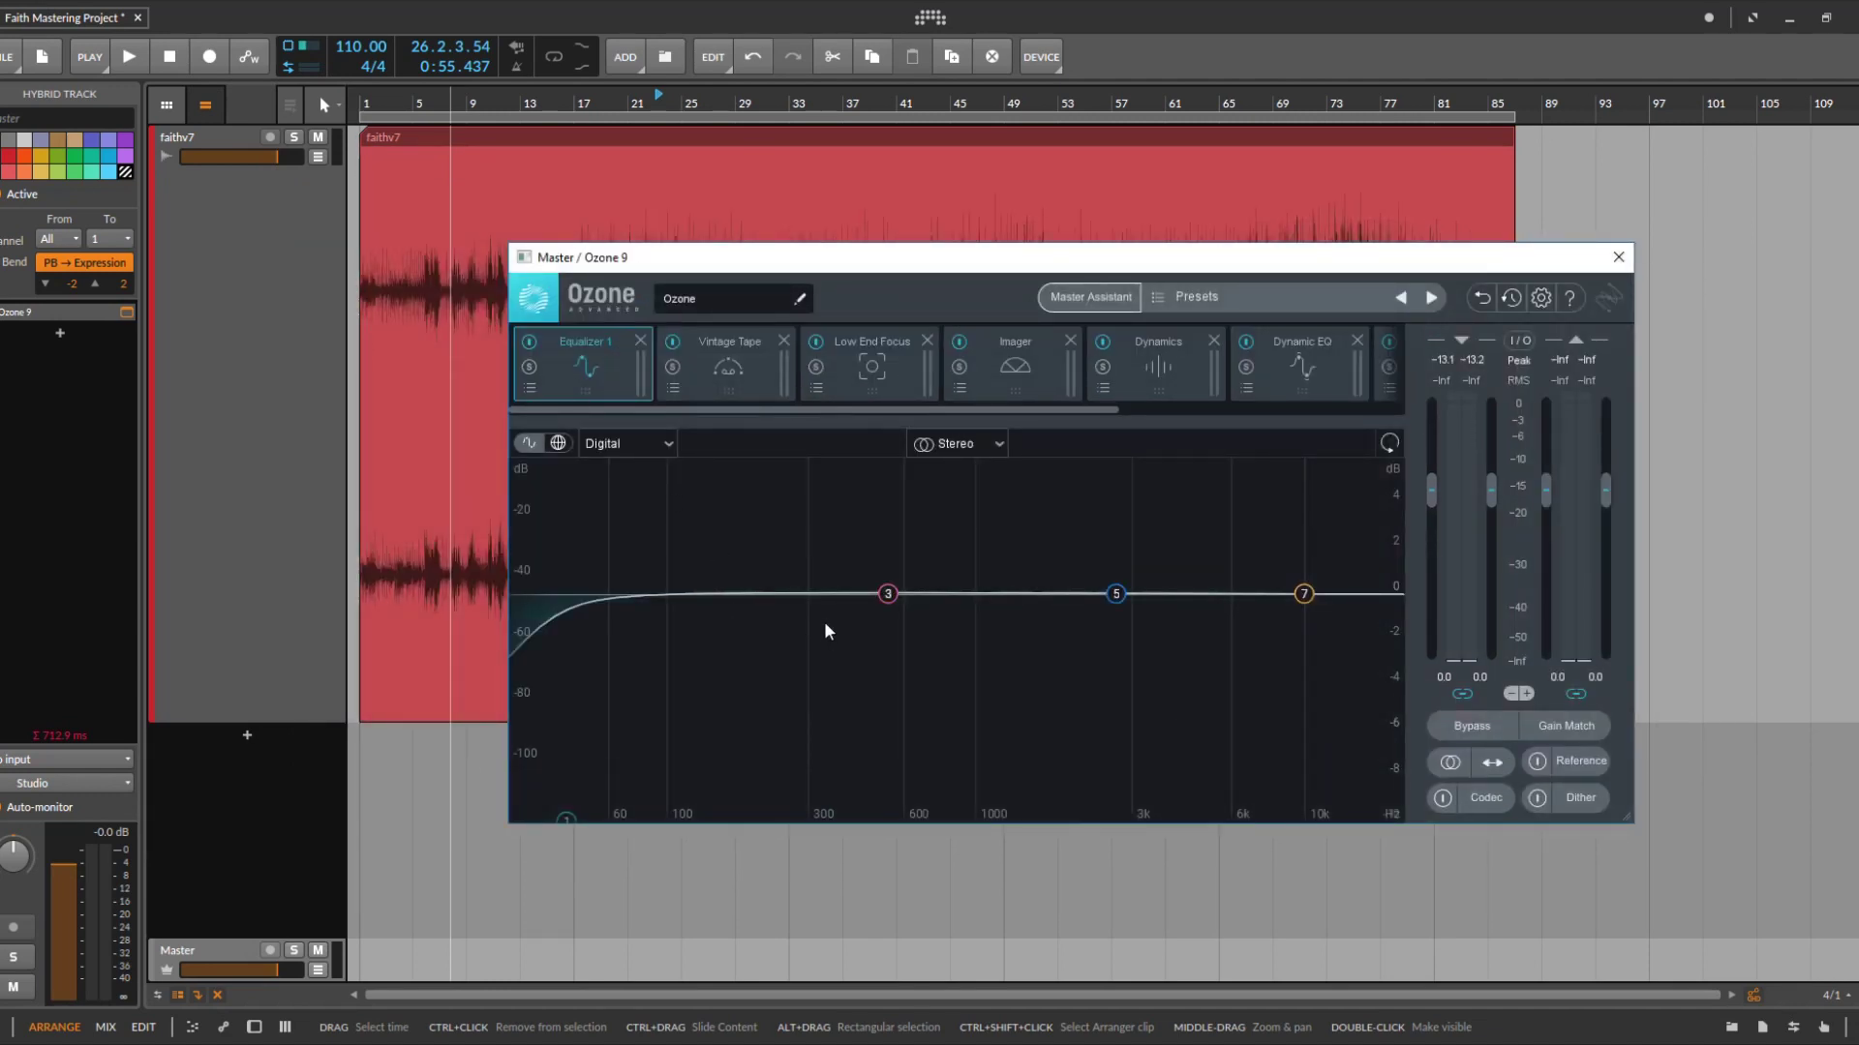
pyautogui.click(567, 822)
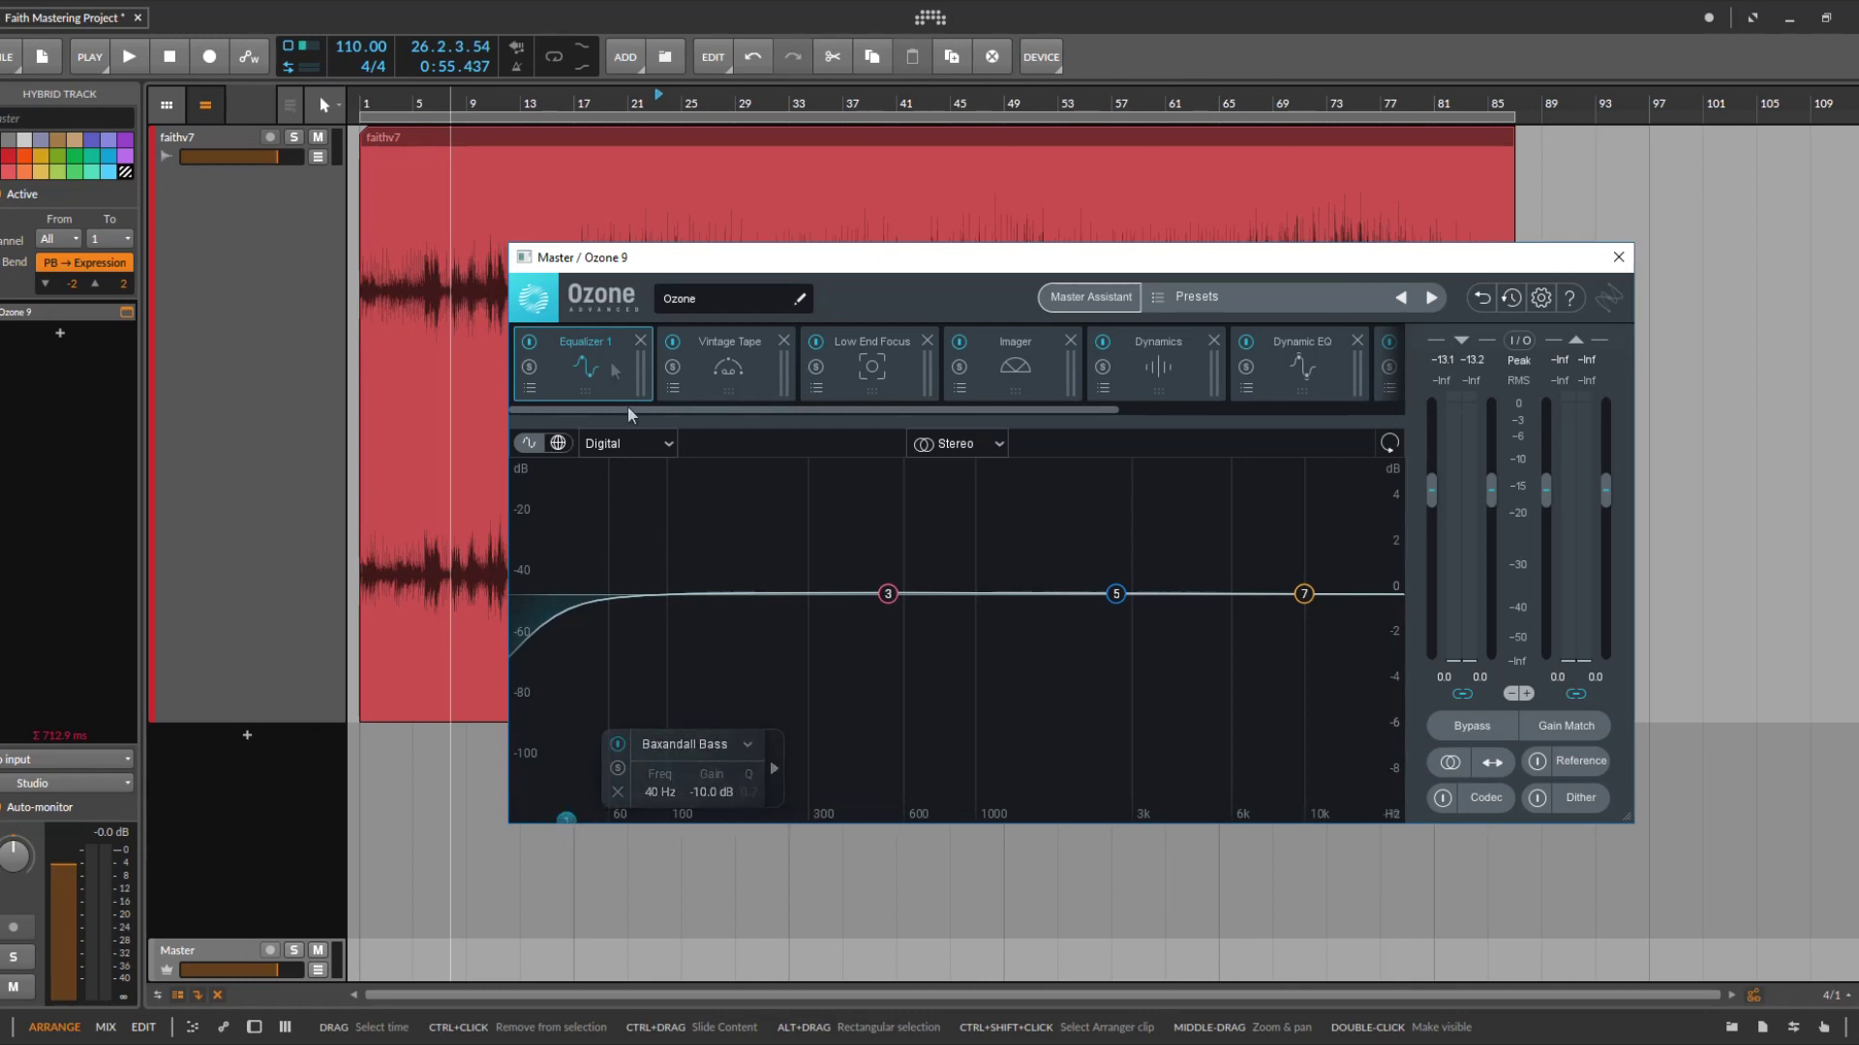
pyautogui.moveTo(617, 262); pyautogui.dragTo(742, 259)
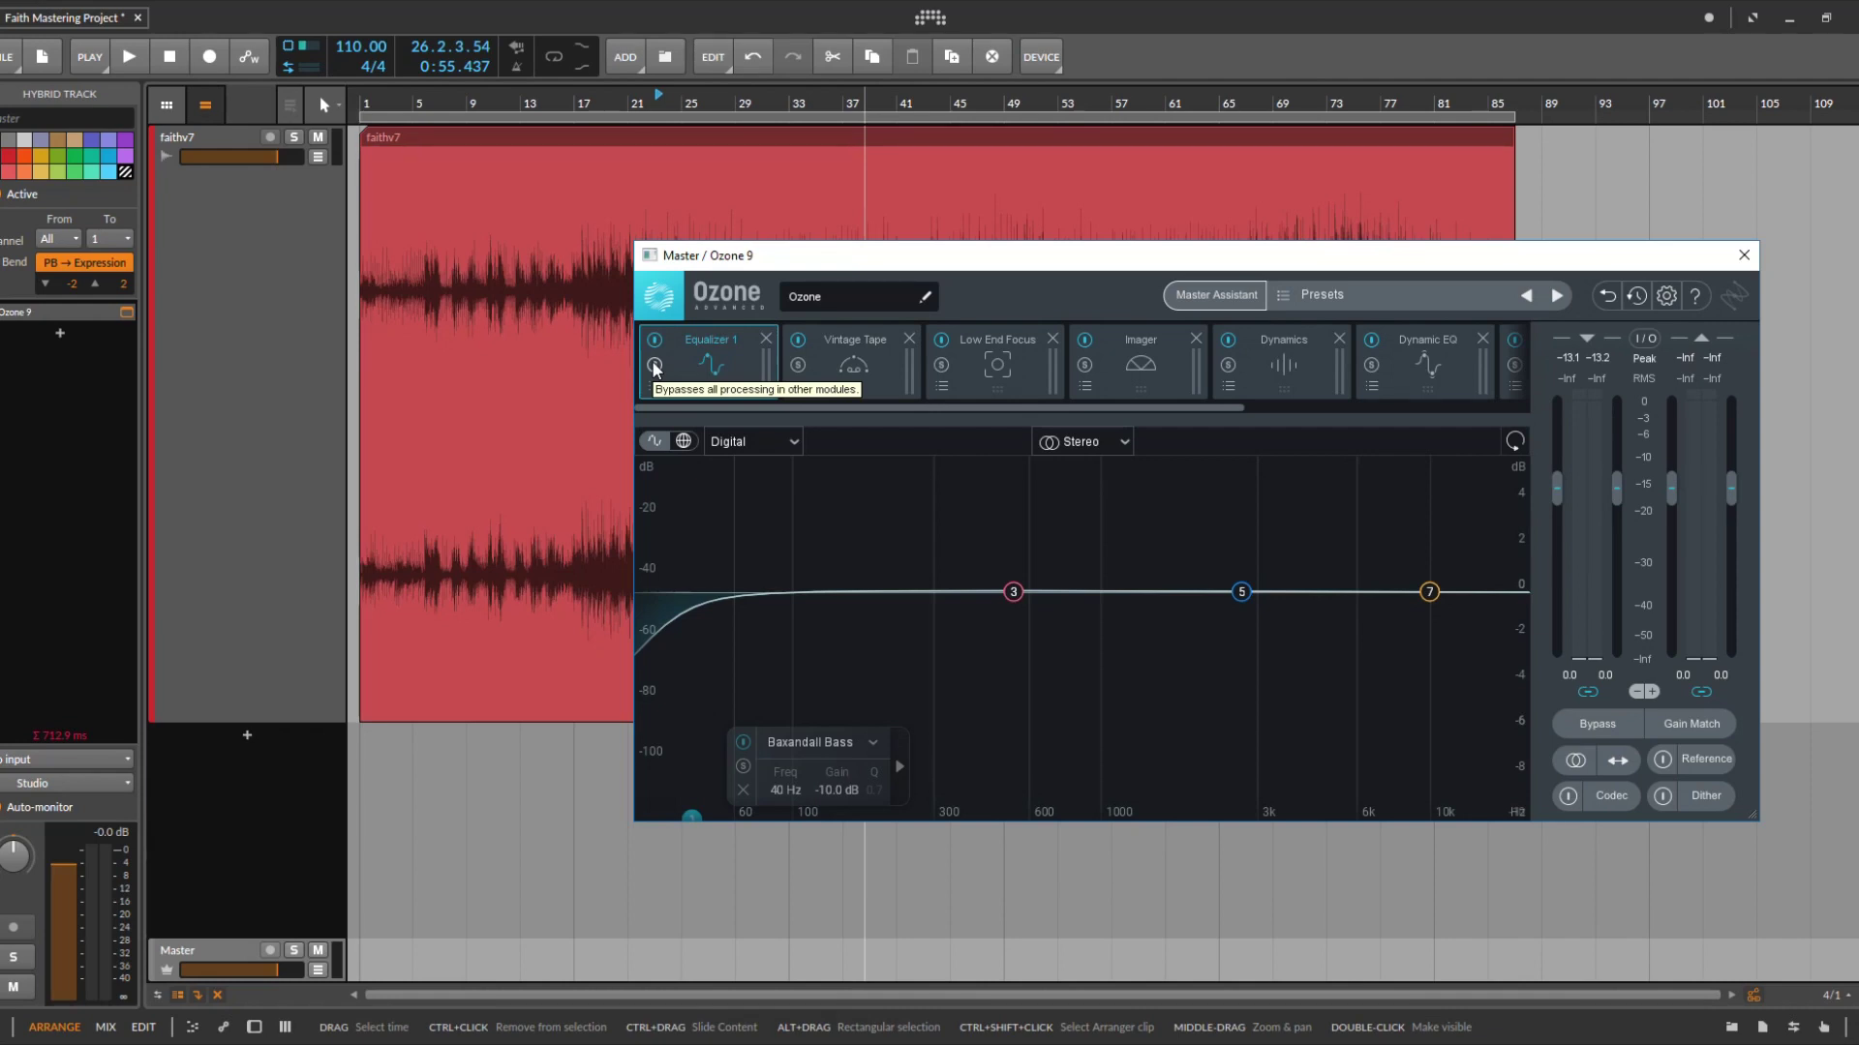
# Audition the Equalizer 1 module soloed, playing the track from bar 21, and stop playback
pyautogui.click(631, 99)
pyautogui.press('space')
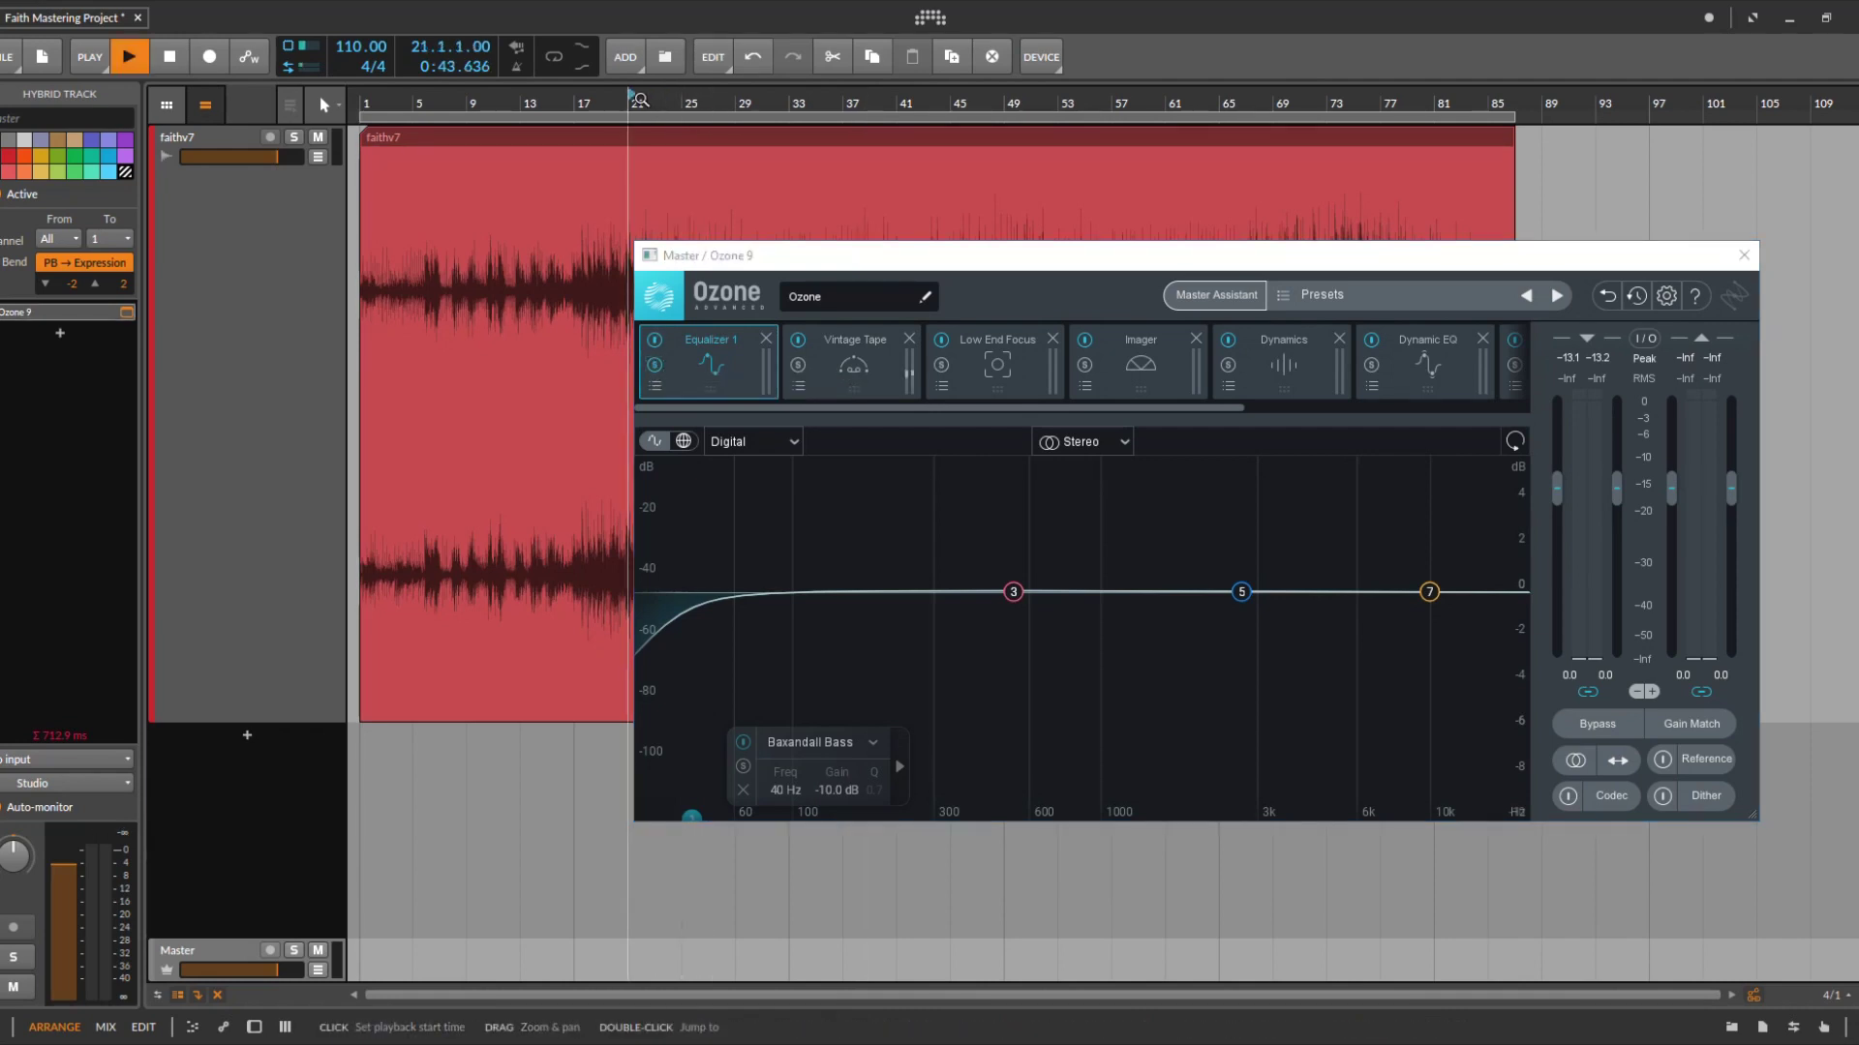
pyautogui.moveTo(641, 100); pyautogui.dragTo(619, 131)
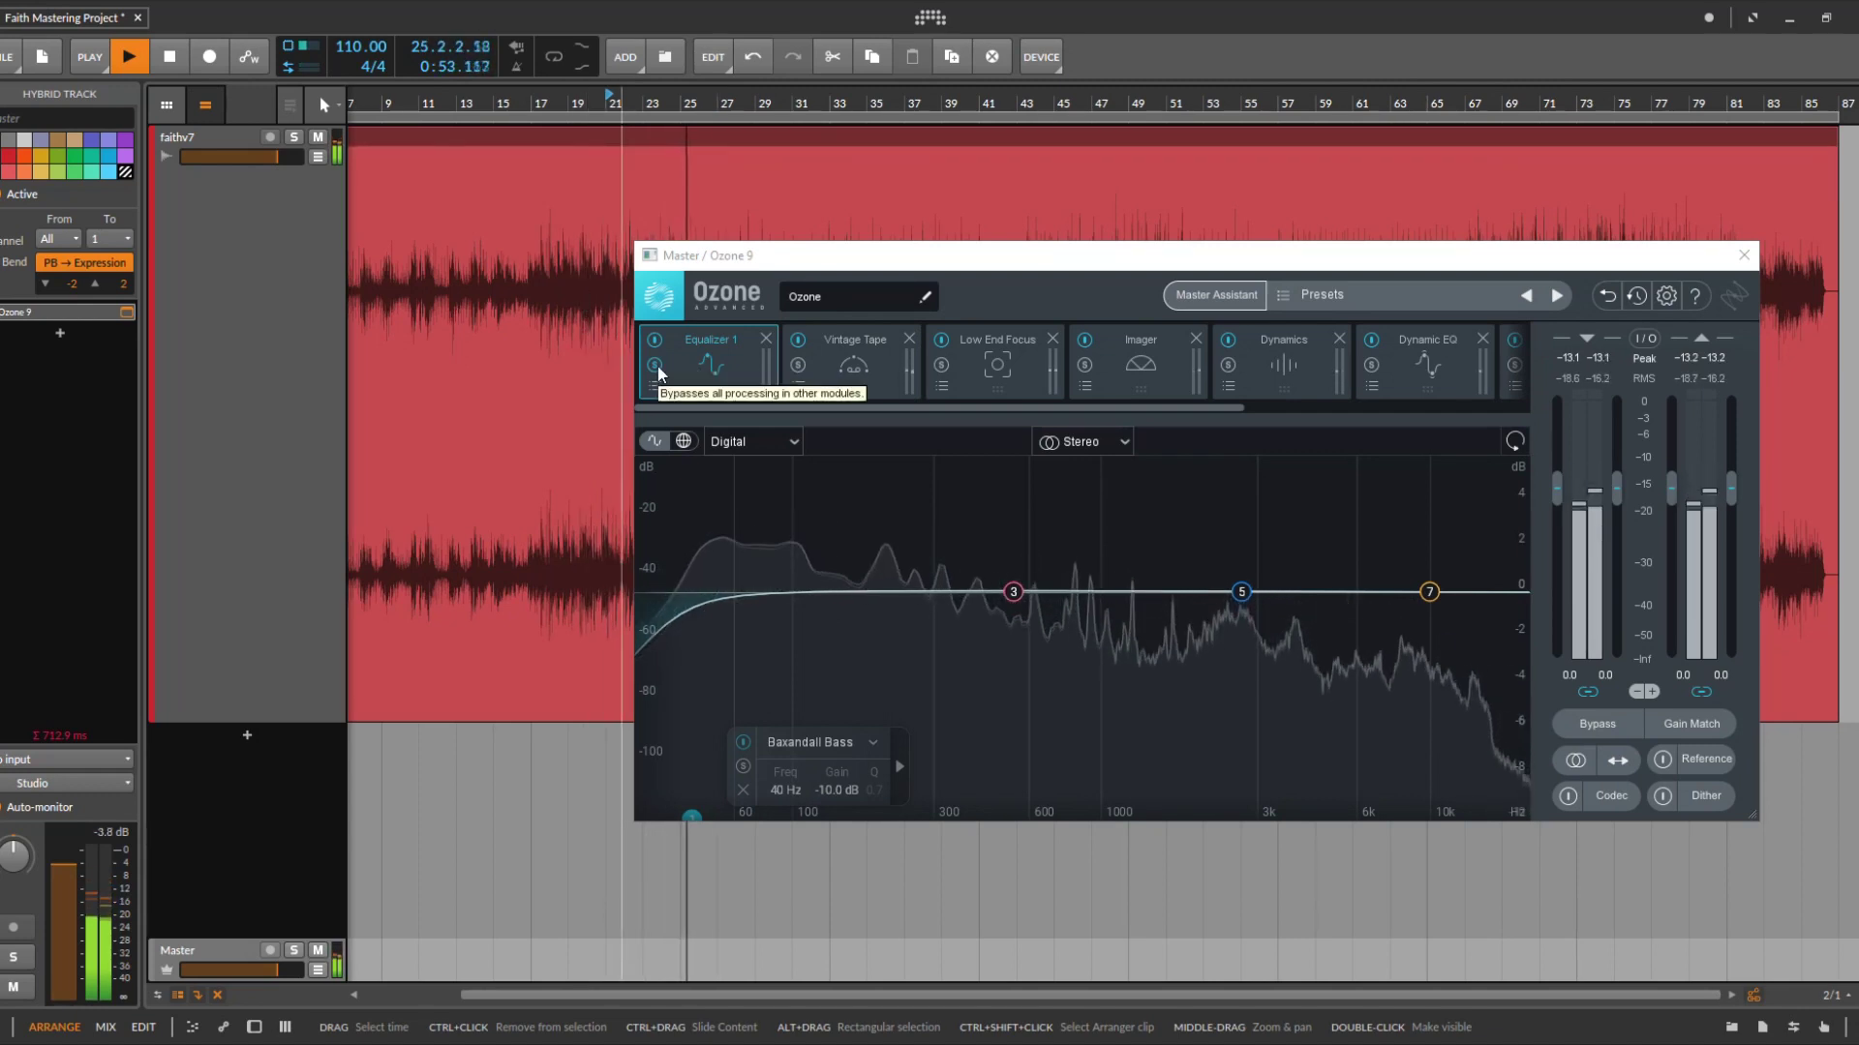
pyautogui.press('space')
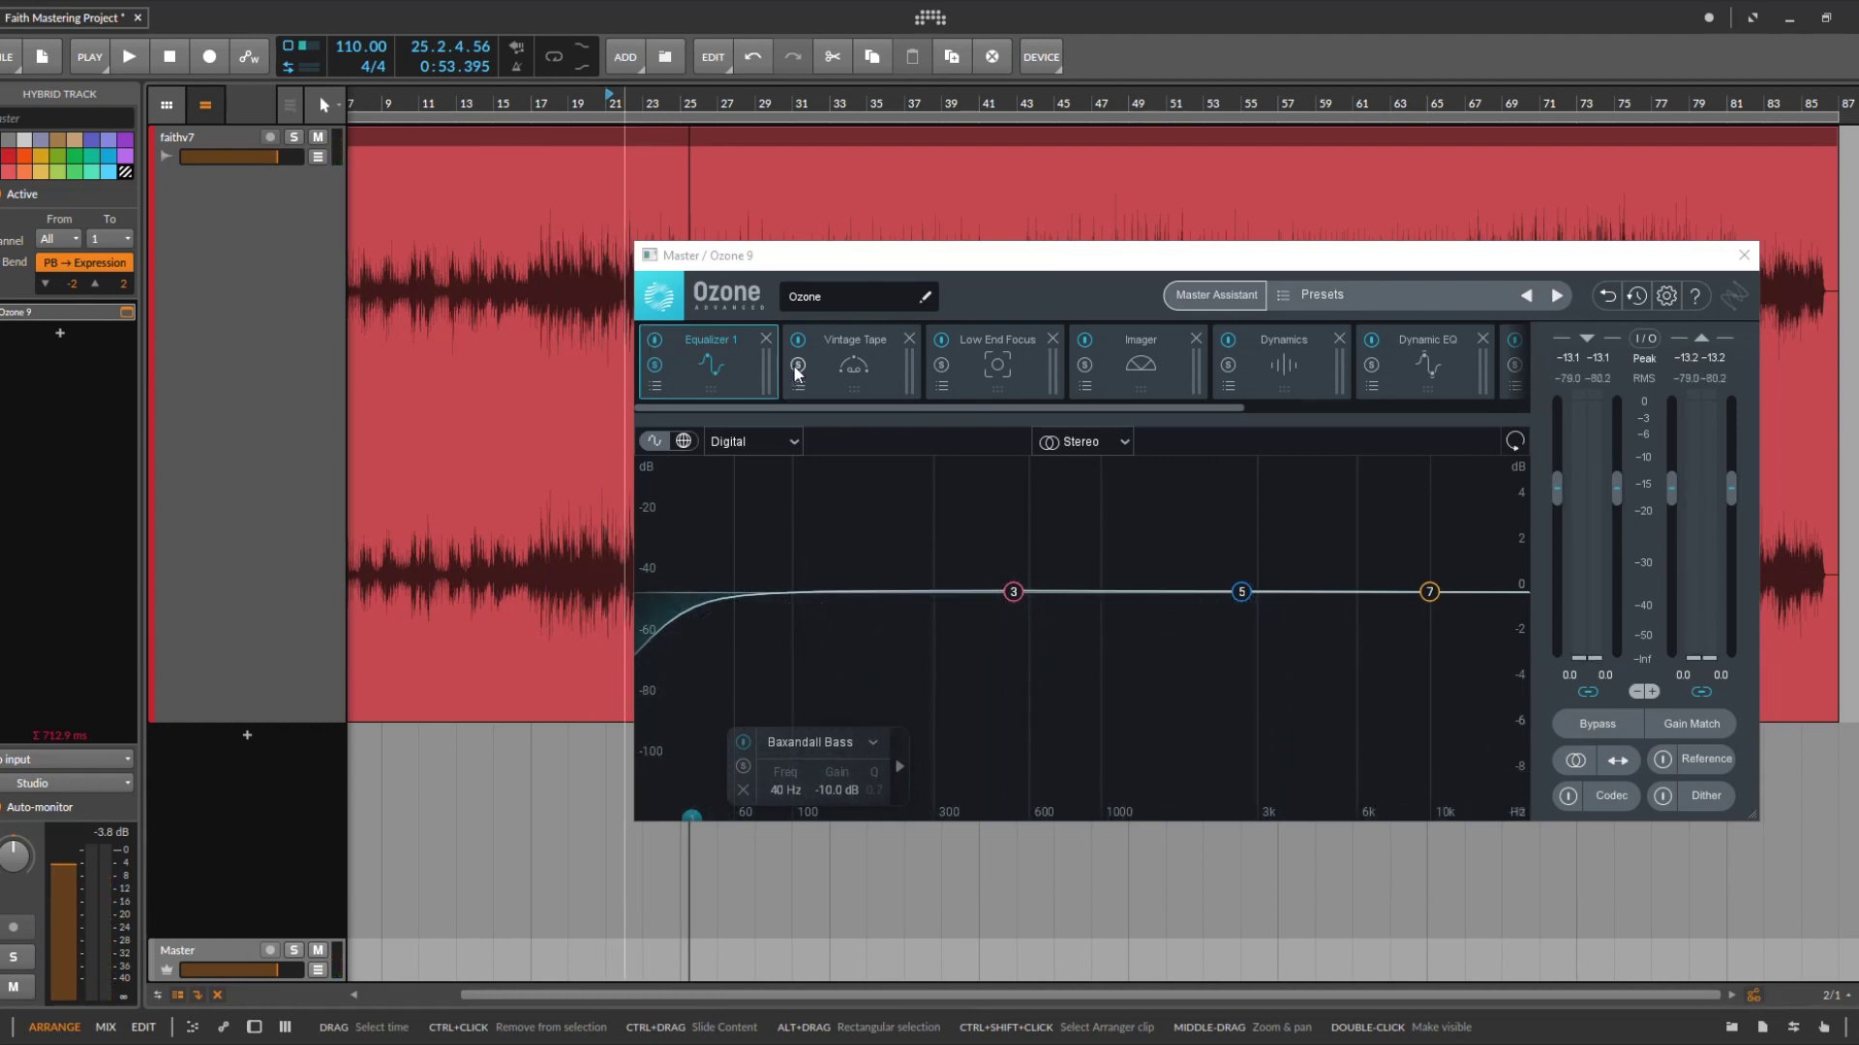
# Solo the Vintage Tape module and play the track from bar 17
pyautogui.click(862, 368)
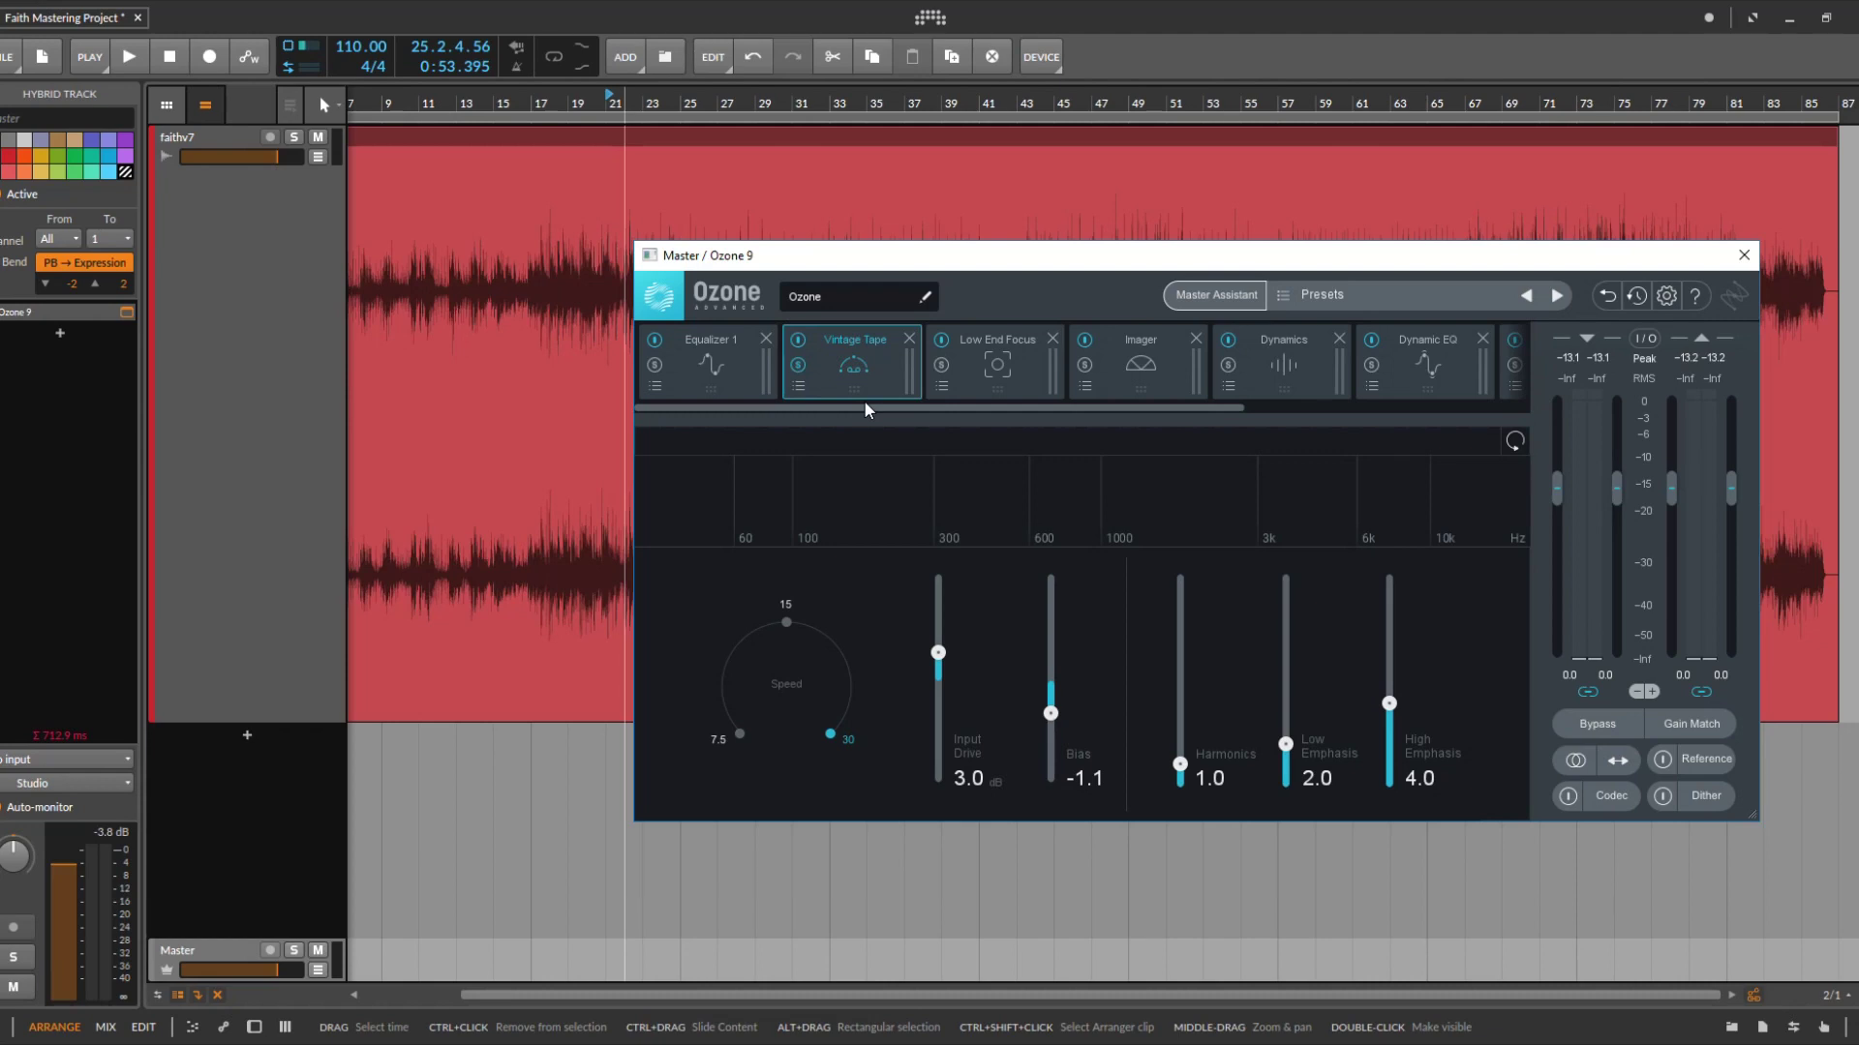
pyautogui.click(533, 101)
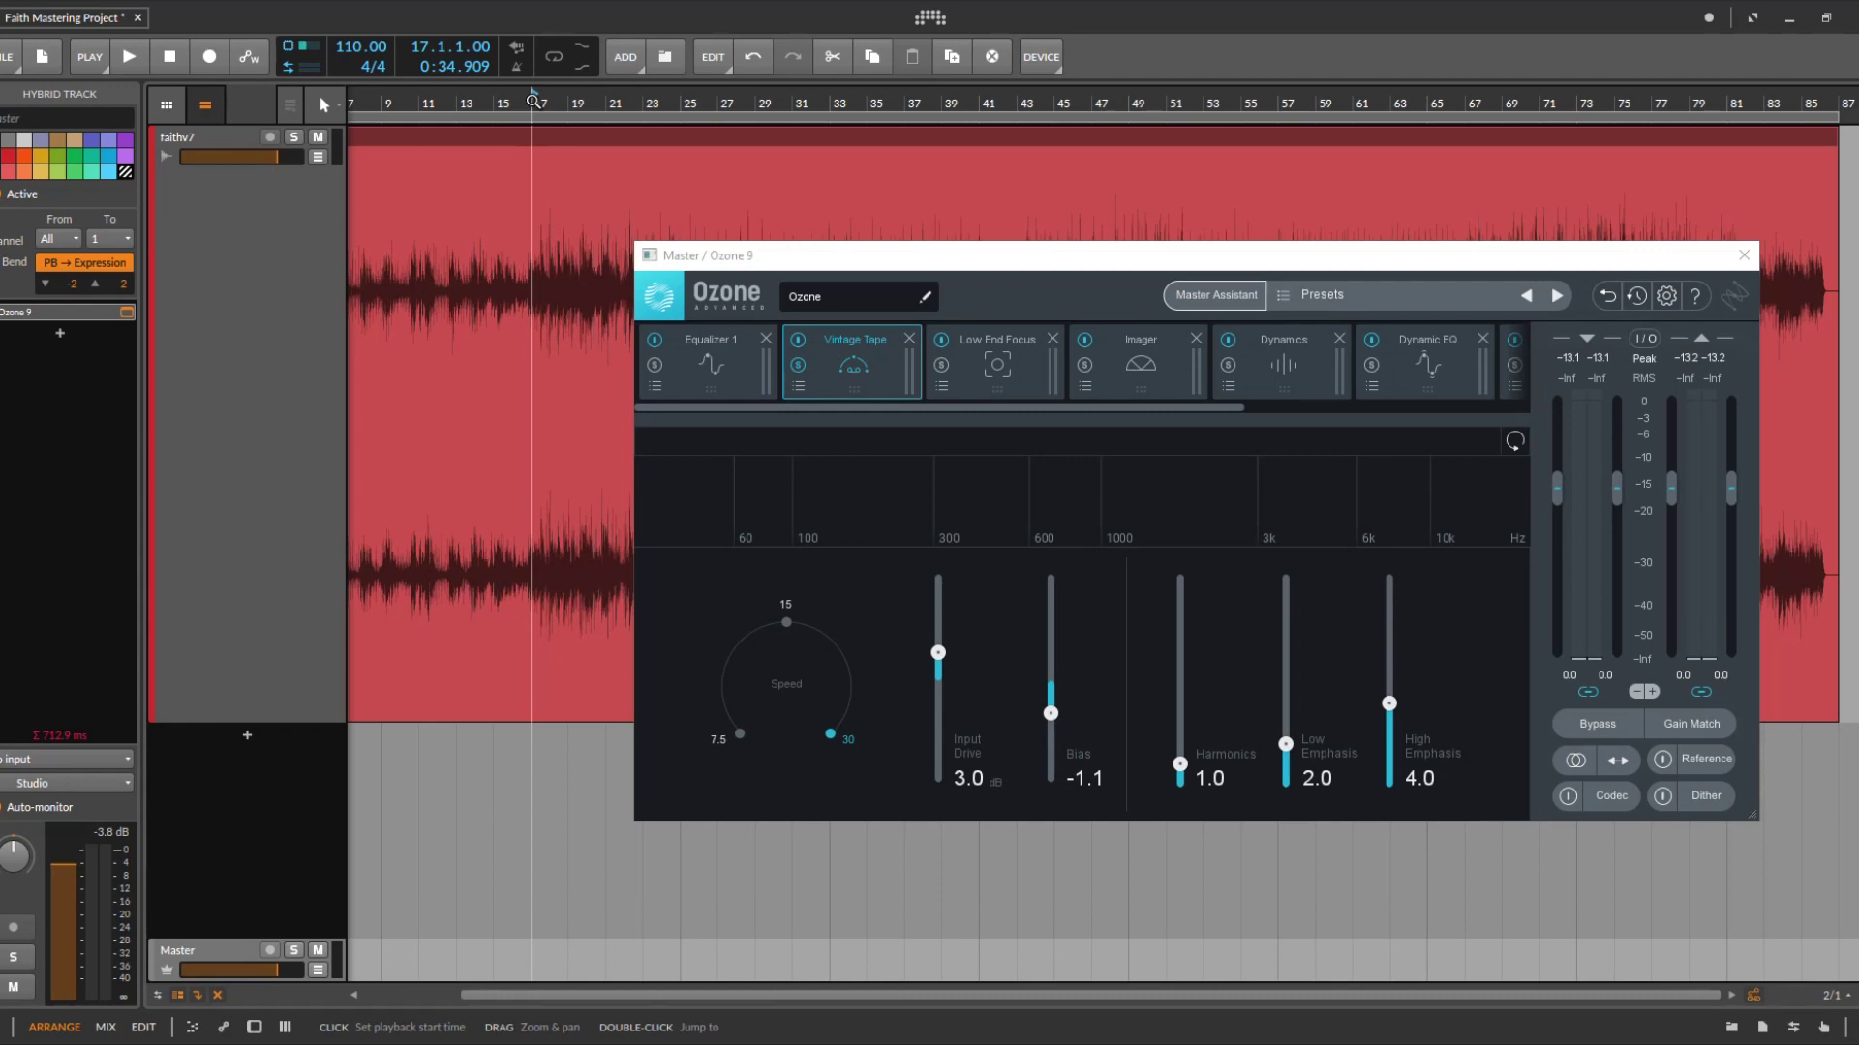
pyautogui.press('space')
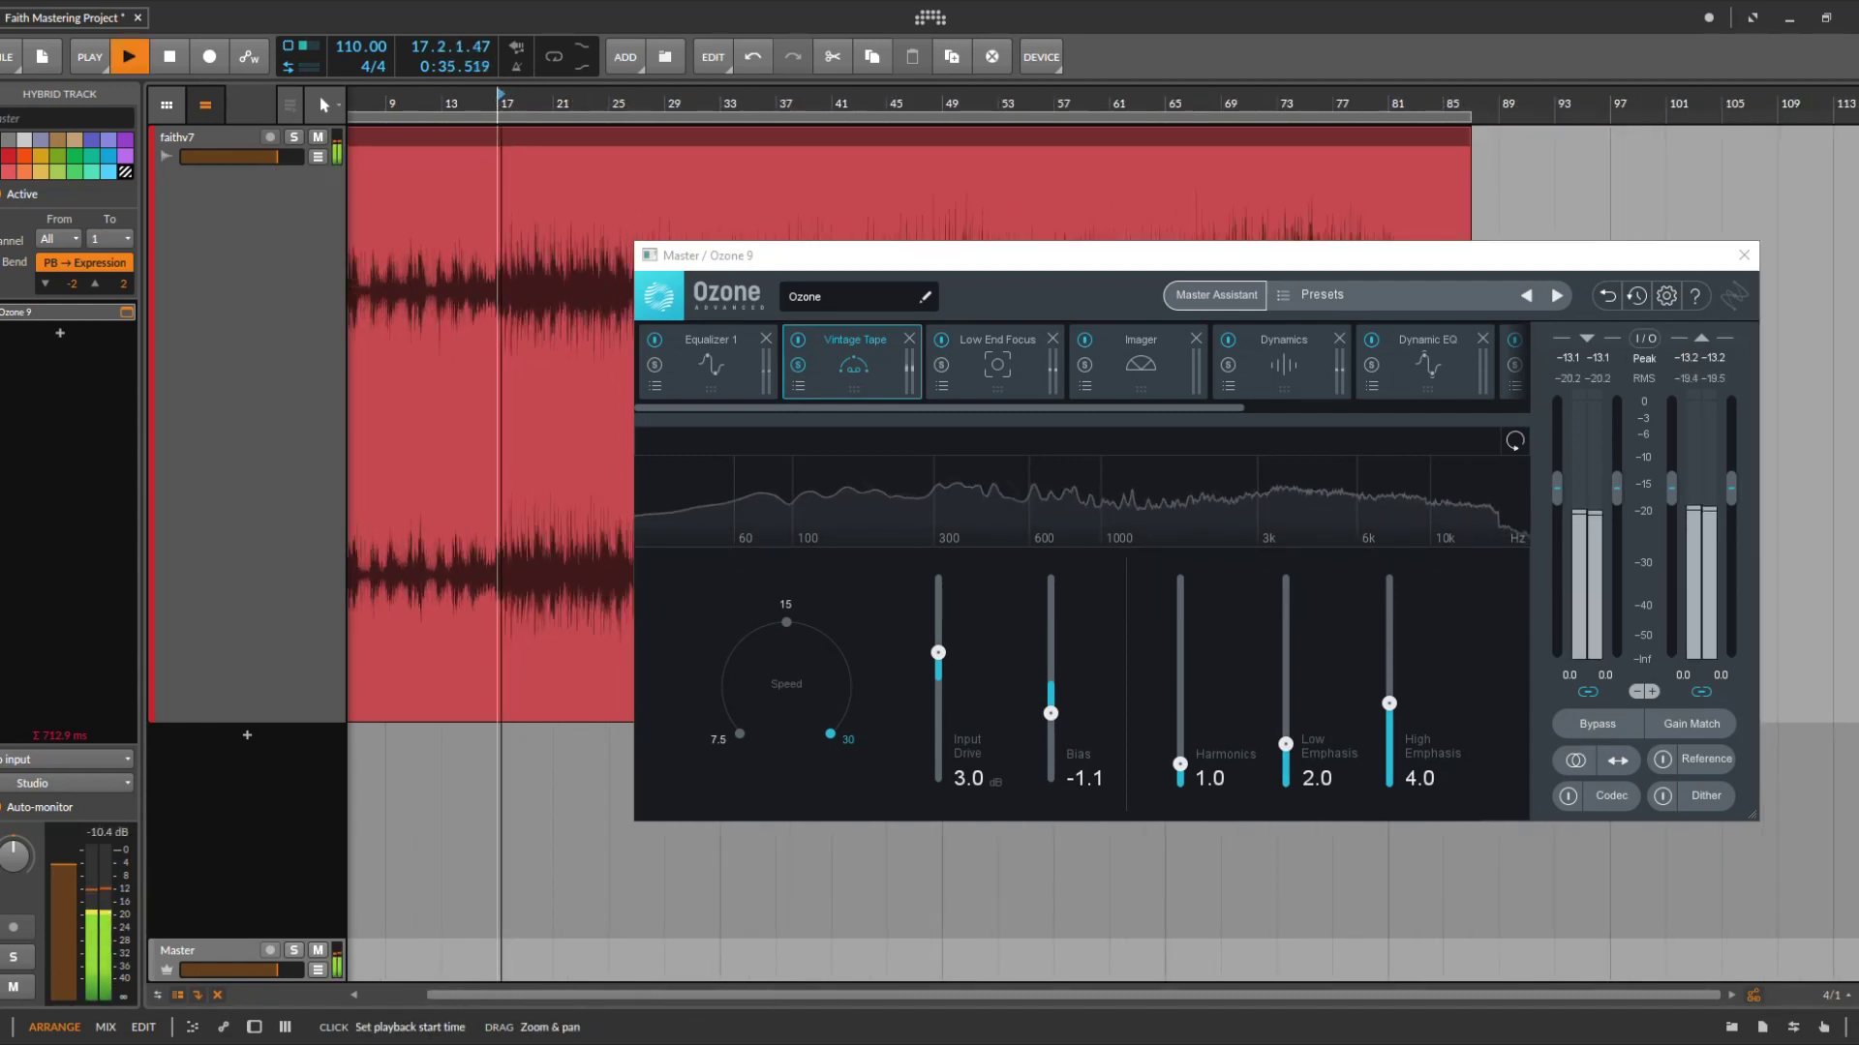
pyautogui.click(726, 594)
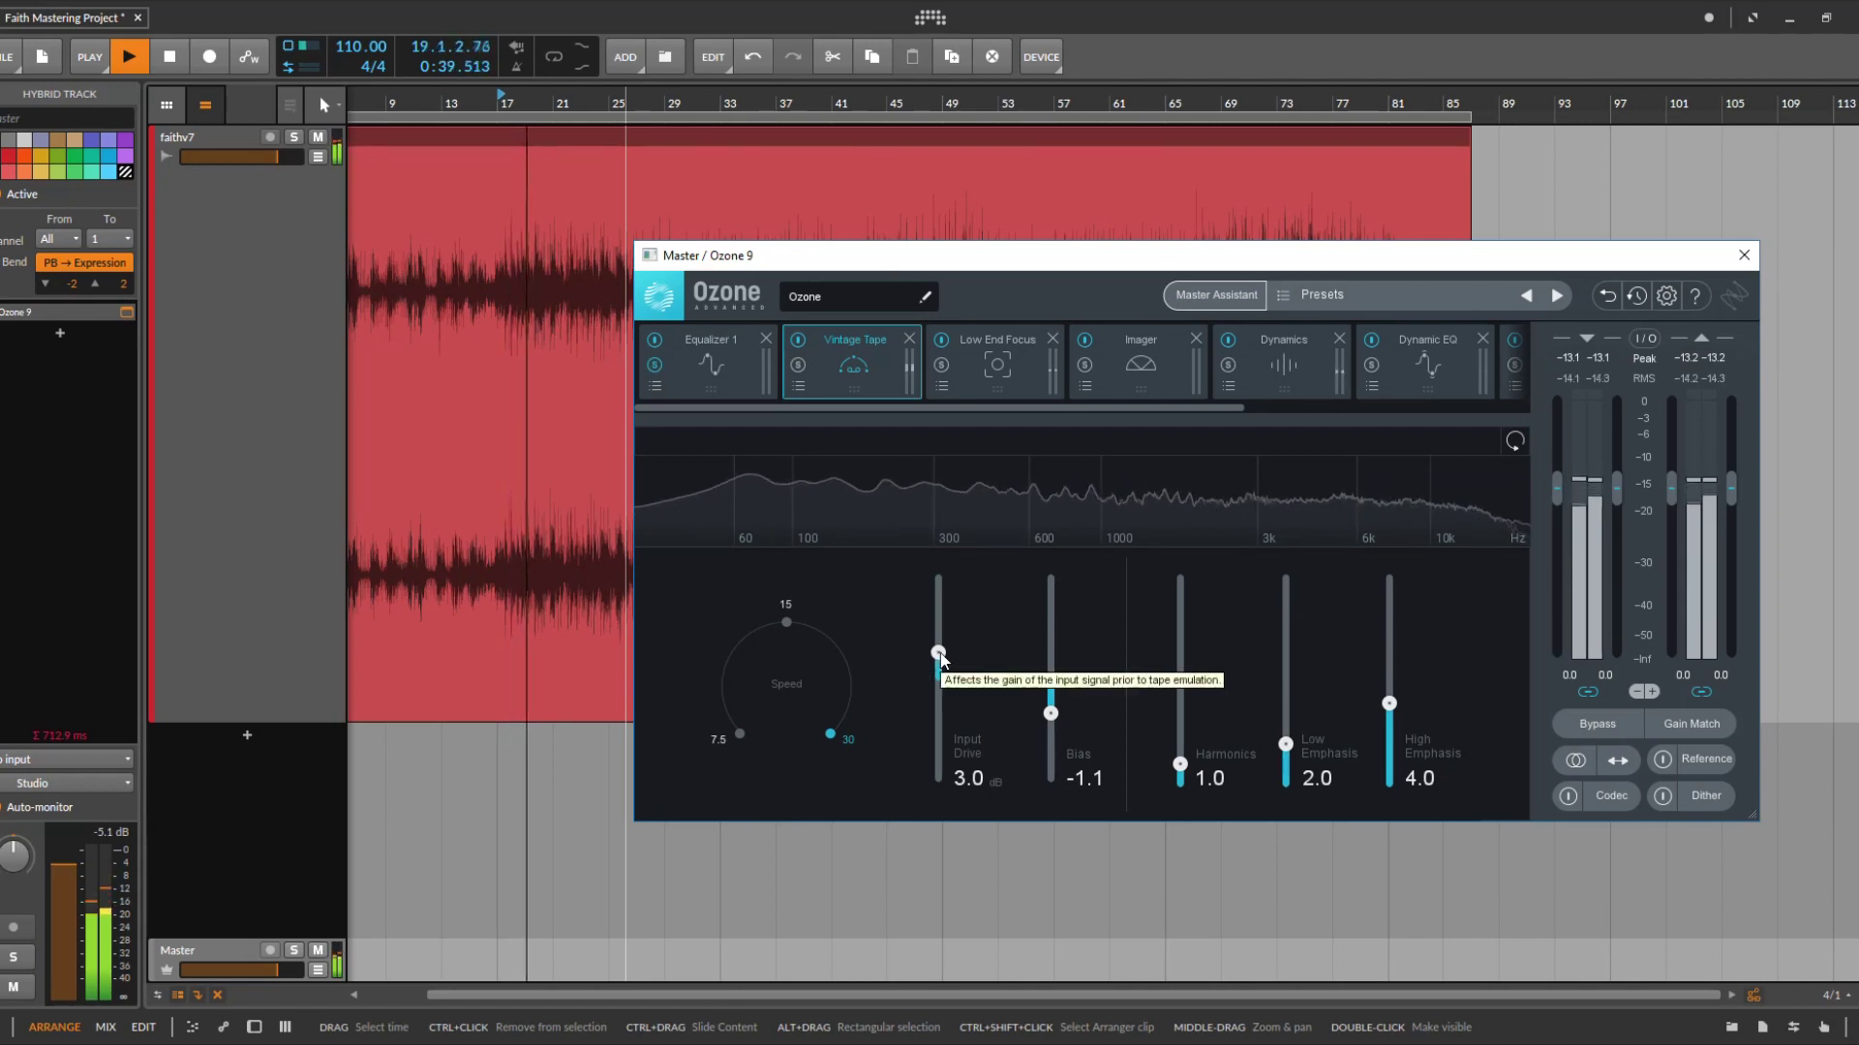
# Try Vintage Tape's Input Drive at 30.0 dB and at 1.3 dB during playback, and stop the track
pyautogui.moveTo(940, 659); pyautogui.dragTo(954, 552)
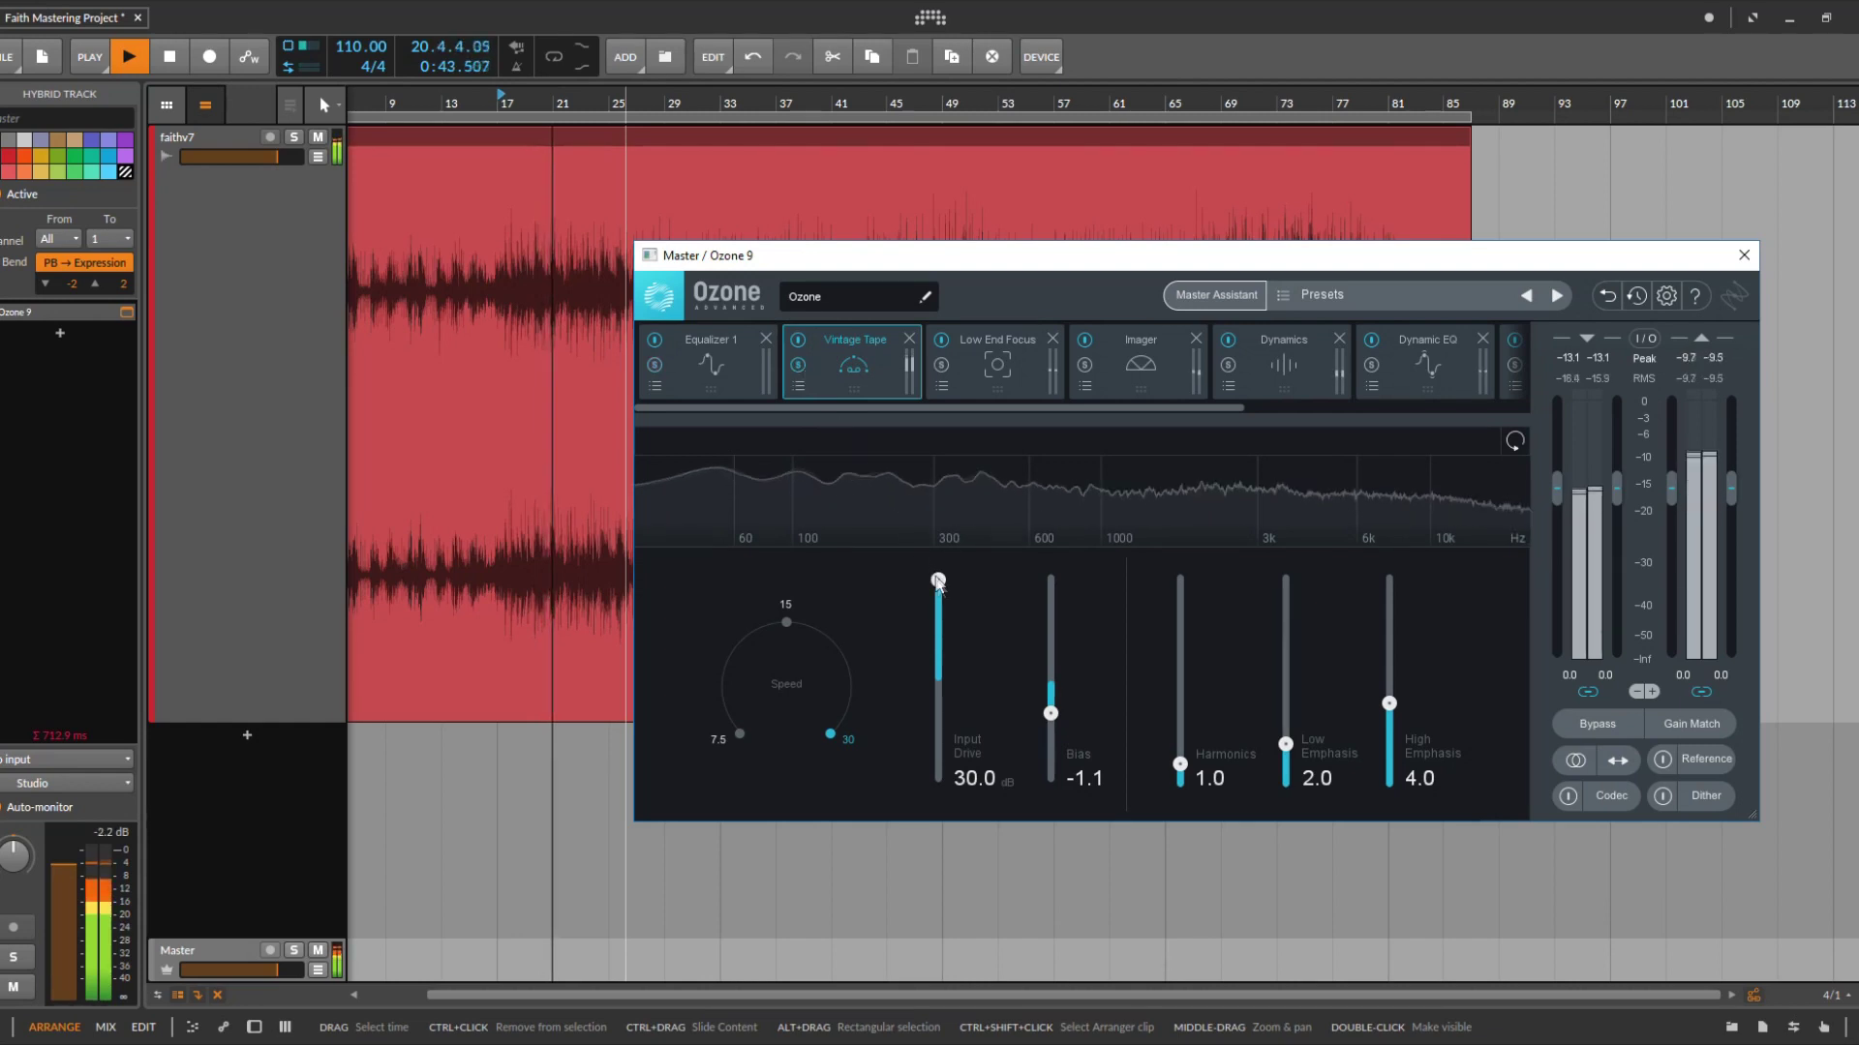
pyautogui.moveTo(938, 581); pyautogui.dragTo(943, 670)
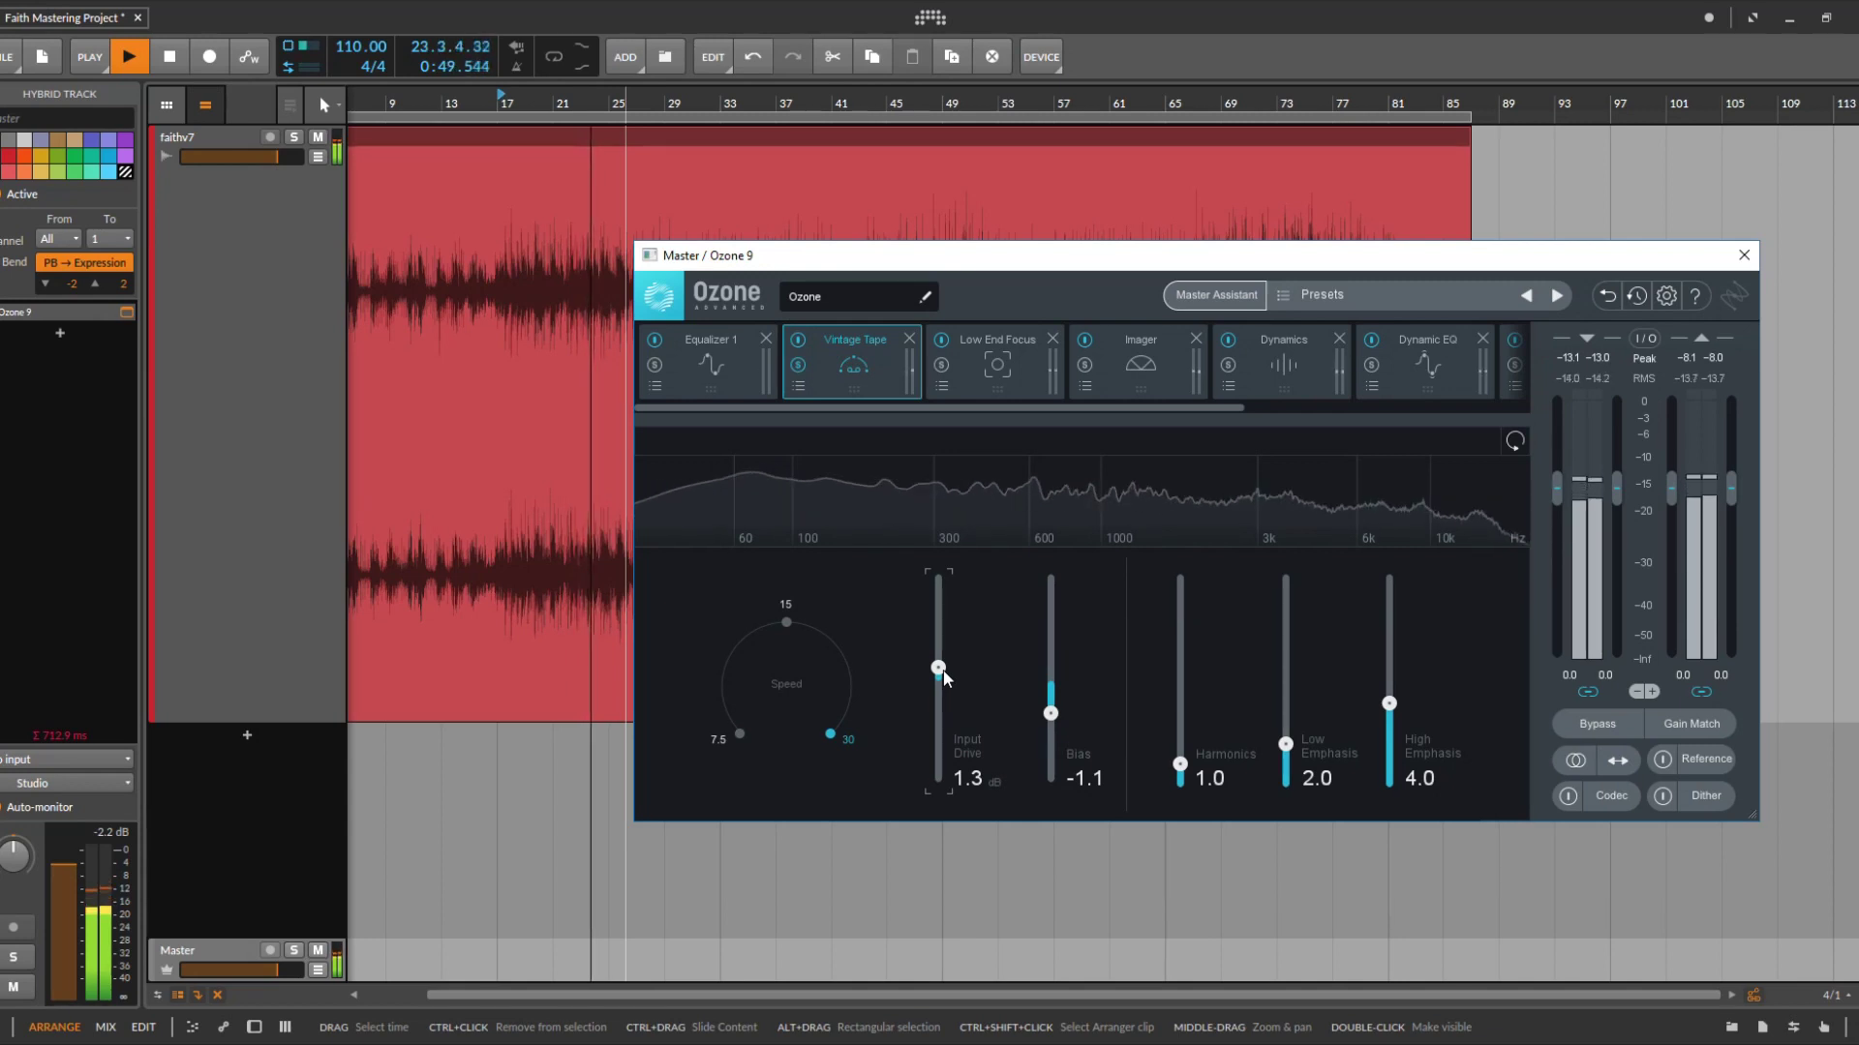
pyautogui.press('space')
# Set Vintage Tape's Input Drive to 3.0 dB and the playback start position to bar 17
pyautogui.moveTo(938, 667)
pyautogui.mouseDown()
pyautogui.moveTo(938, 643)
pyautogui.moveTo(932, 657)
pyautogui.mouseUp()
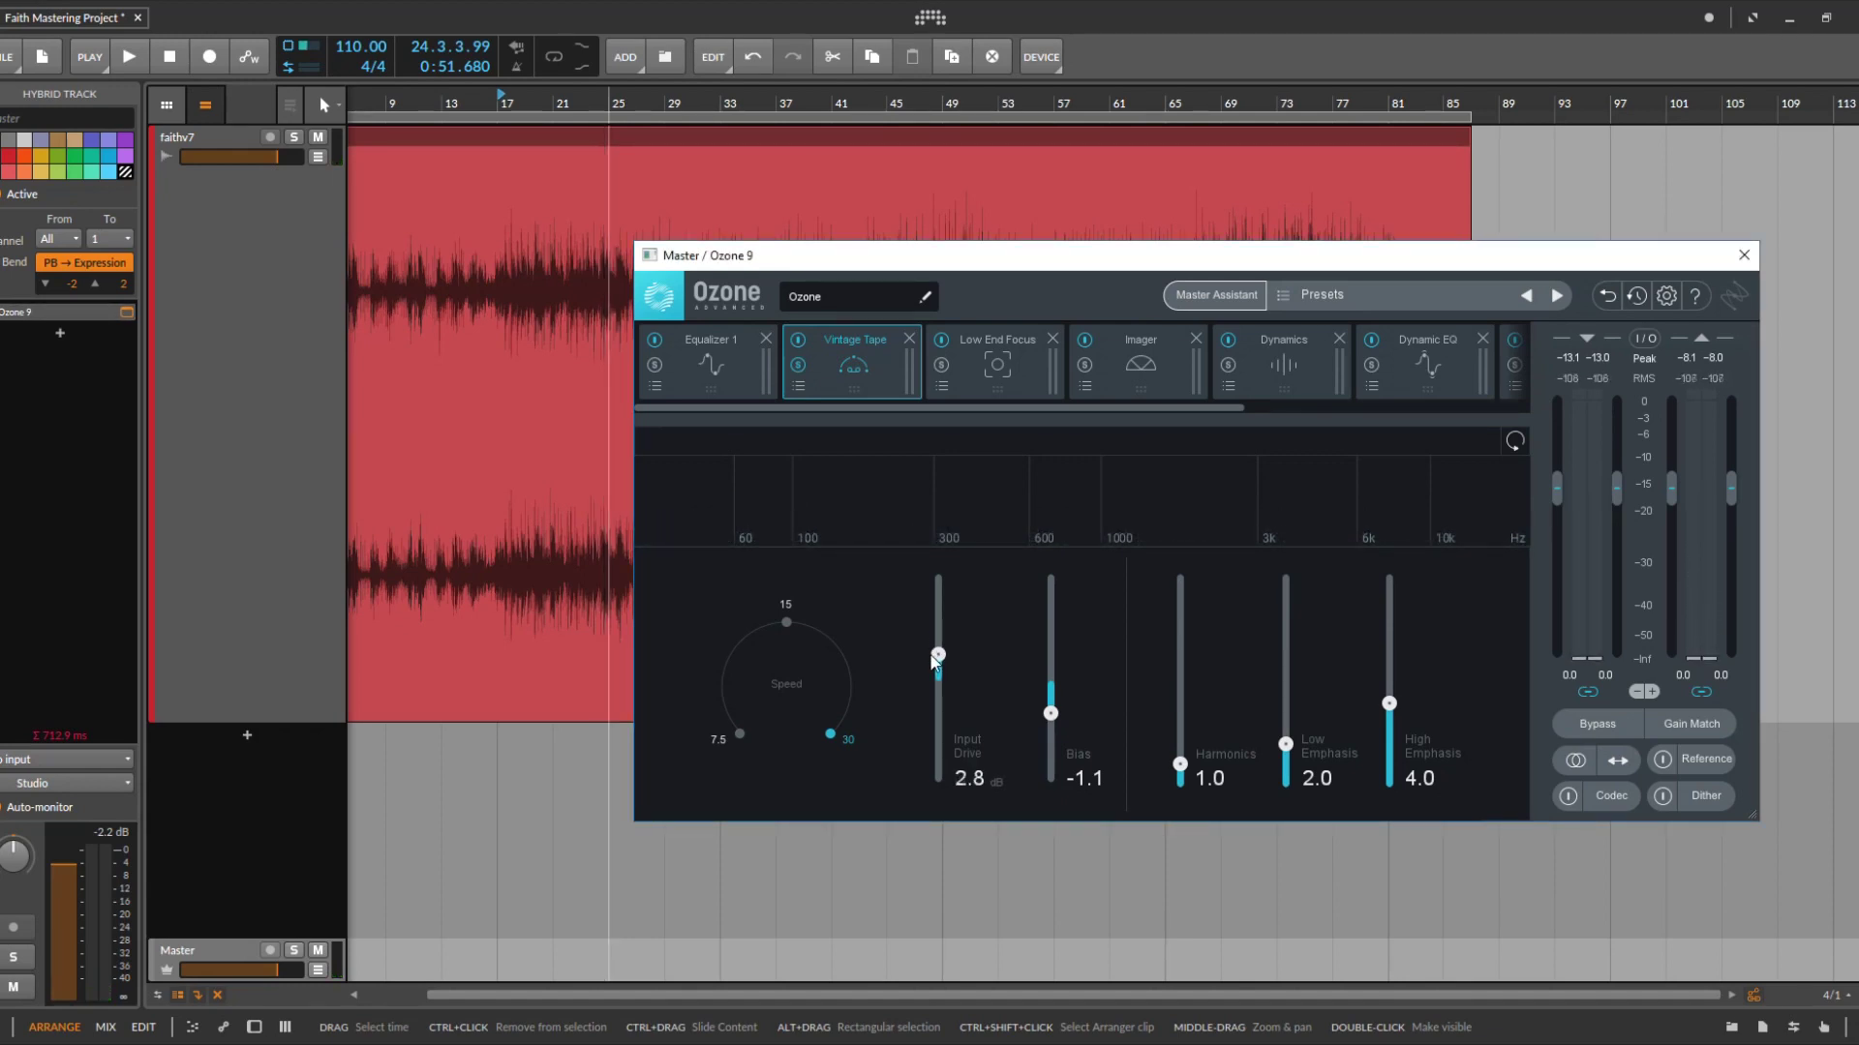
pyautogui.click(970, 778)
pyautogui.write('3')
pyautogui.press('Return')
pyautogui.click(499, 106)
pyautogui.click(942, 661)
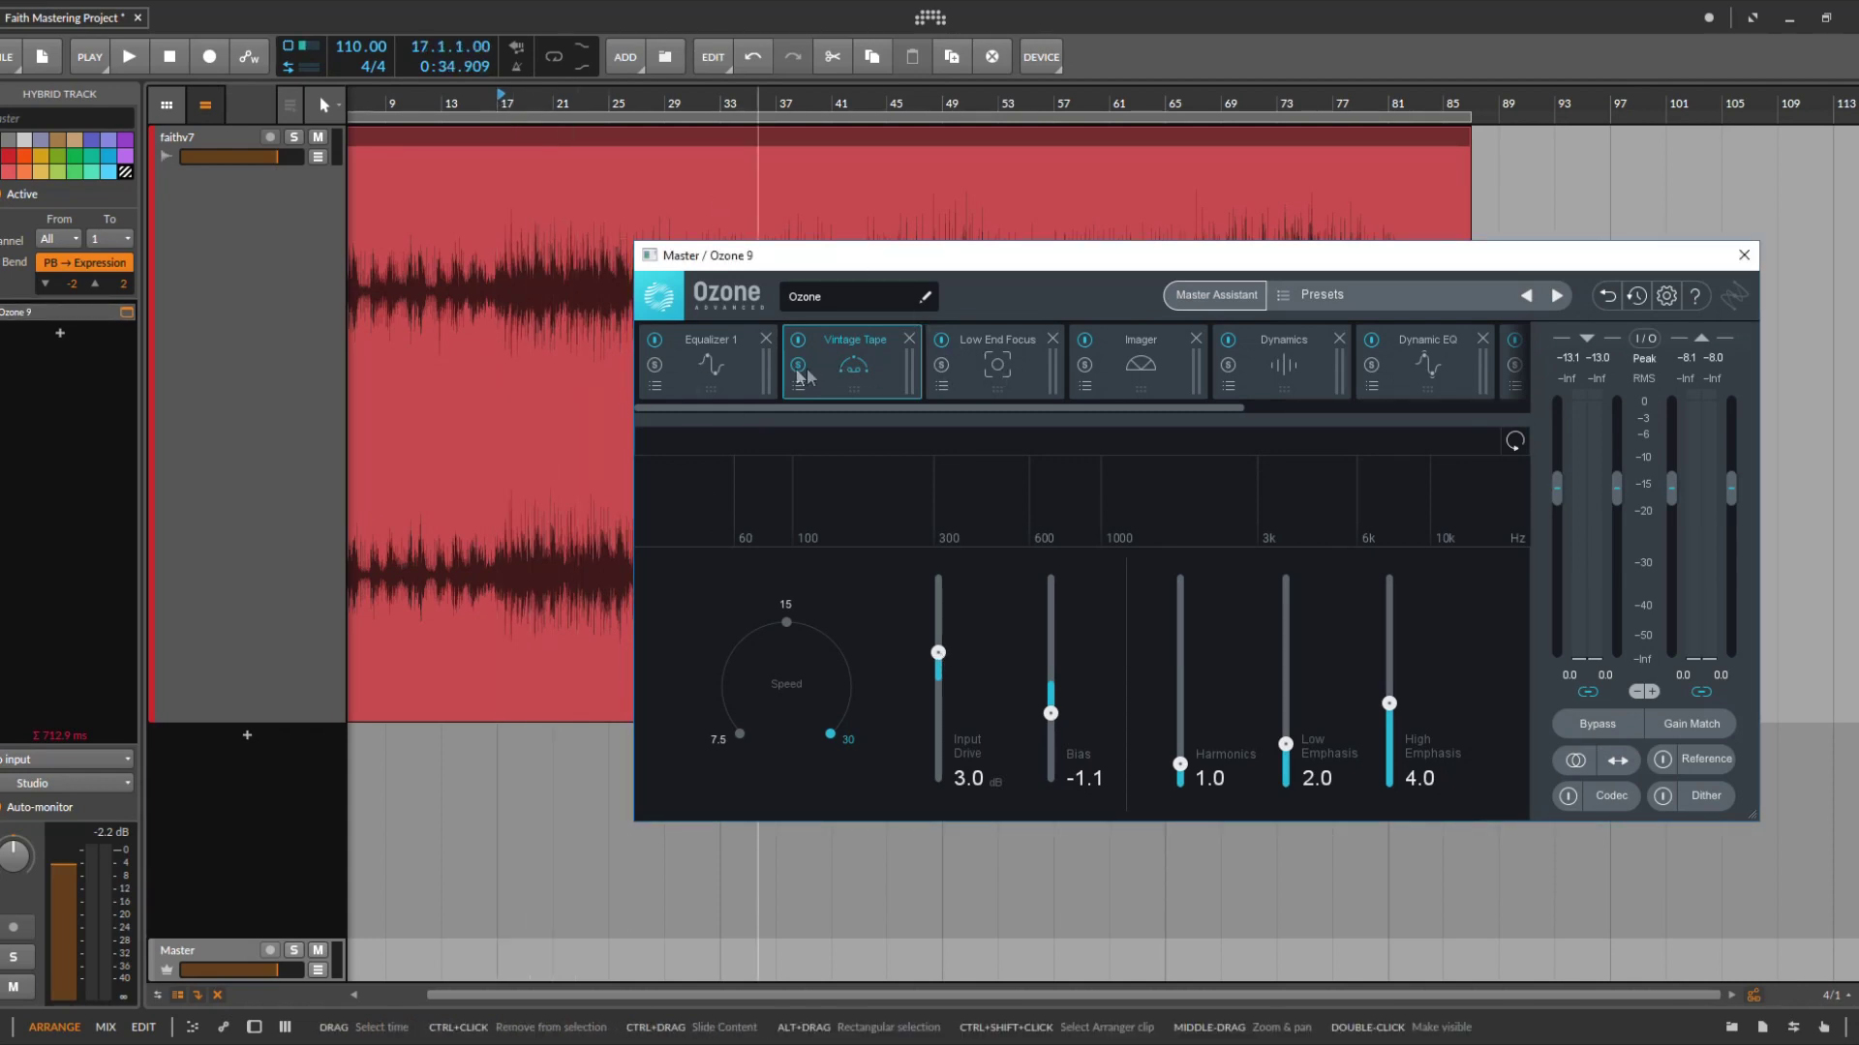
# Solo the Low End Focus module, play from bar 17, and solo its 20–125 Hz action region
pyautogui.click(972, 368)
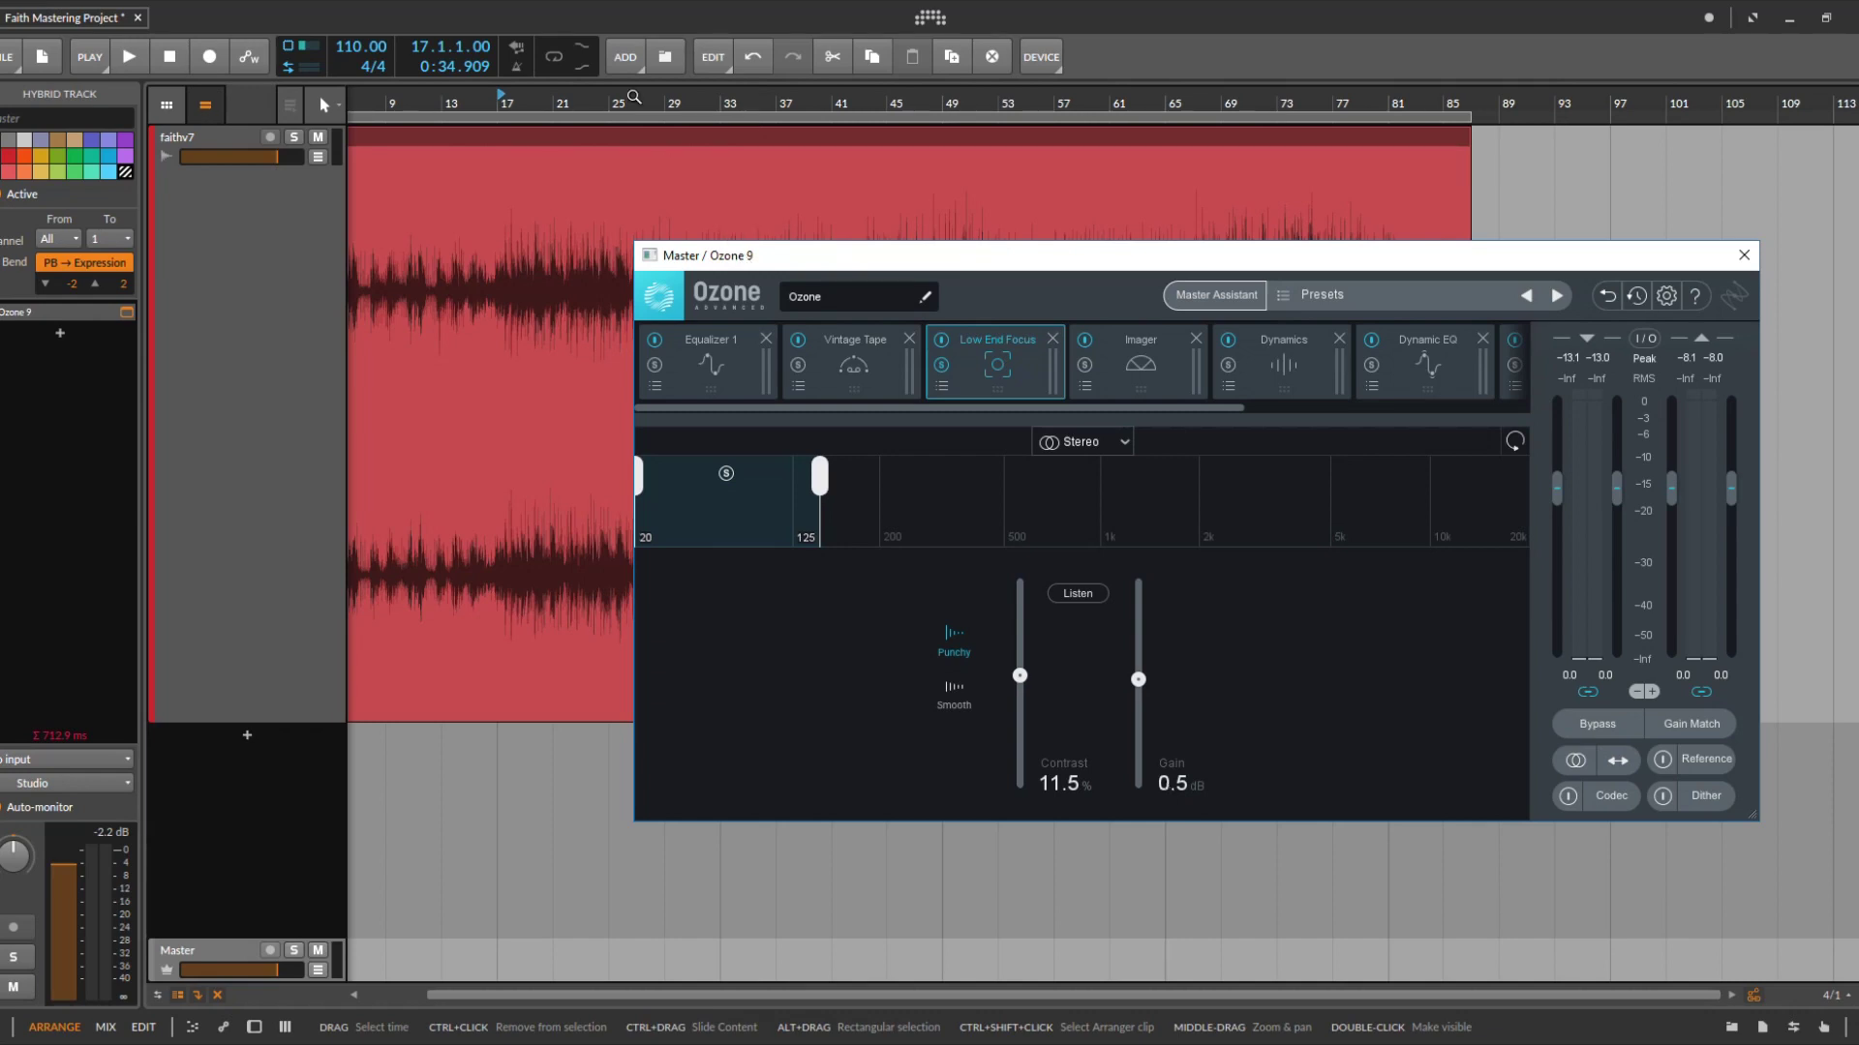
pyautogui.moveTo(497, 102)
pyautogui.mouseDown()
pyautogui.moveTo(490, 150)
pyautogui.moveTo(485, 94)
pyautogui.mouseUp()
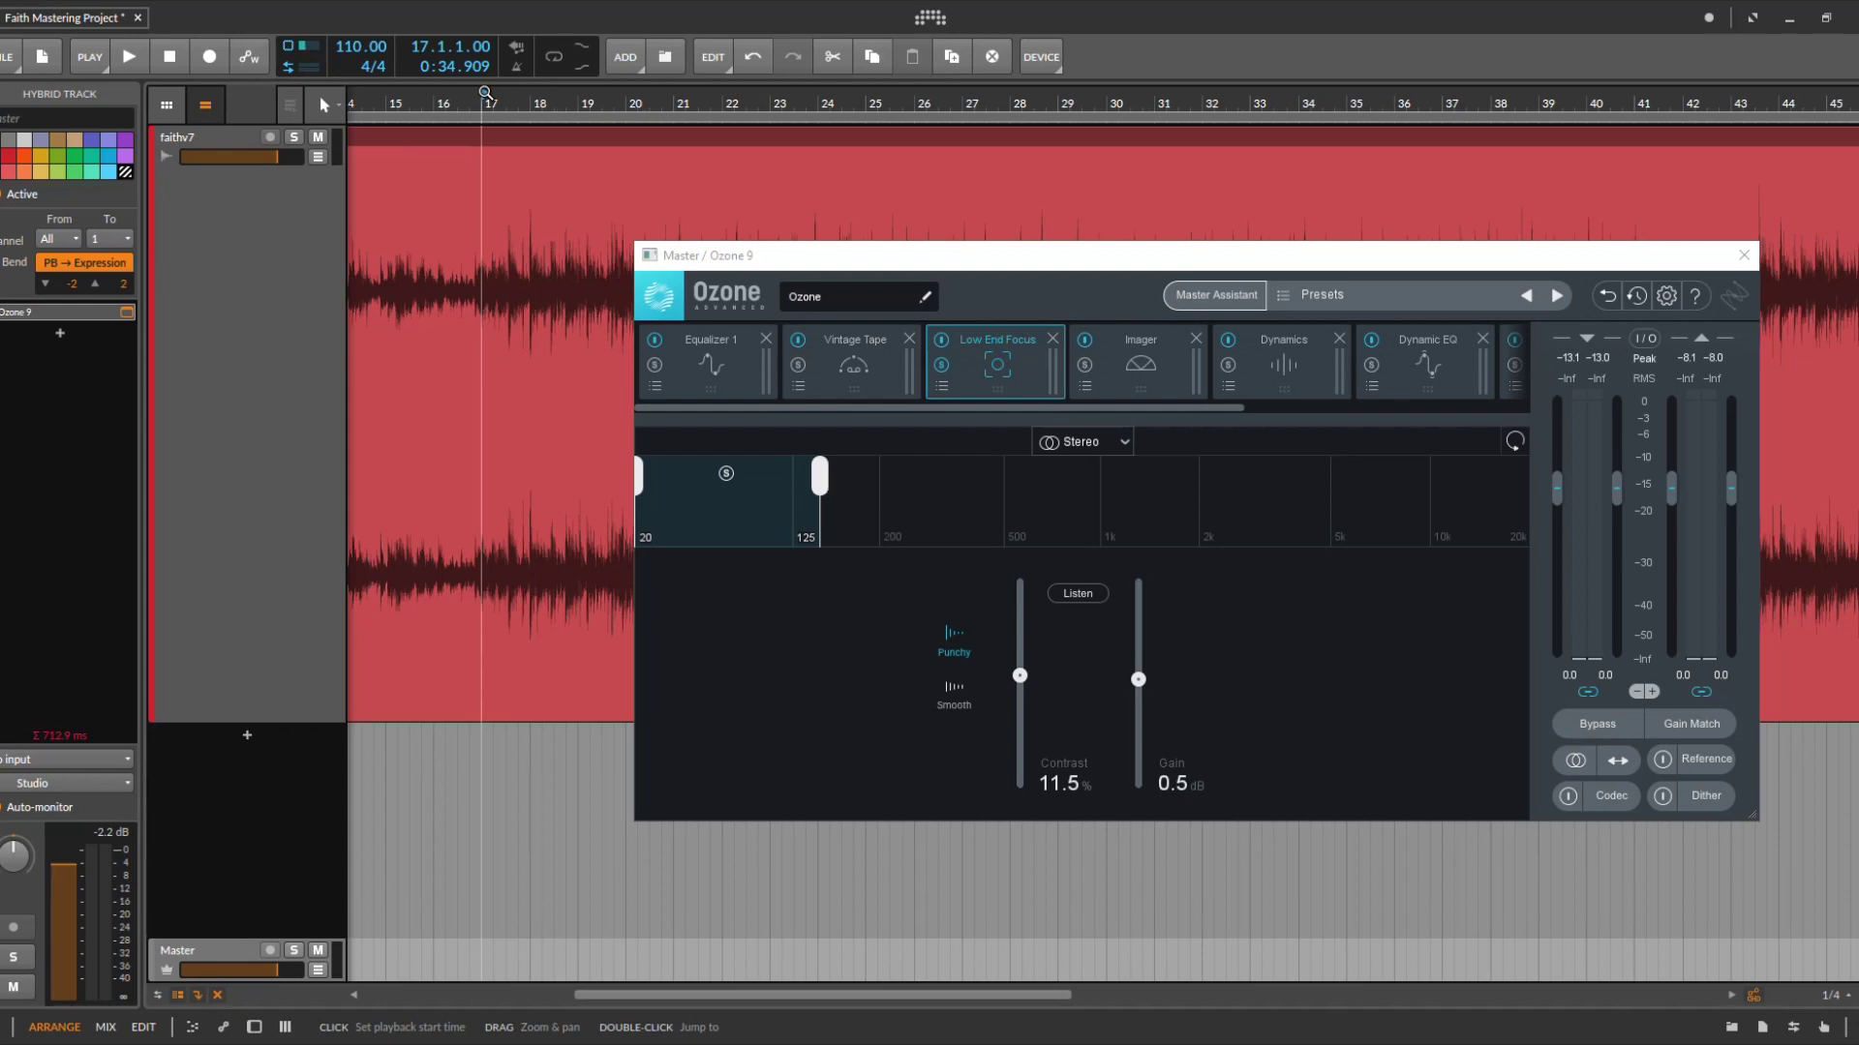
pyautogui.press('space')
pyautogui.moveTo(485, 93); pyautogui.dragTo(600, 413)
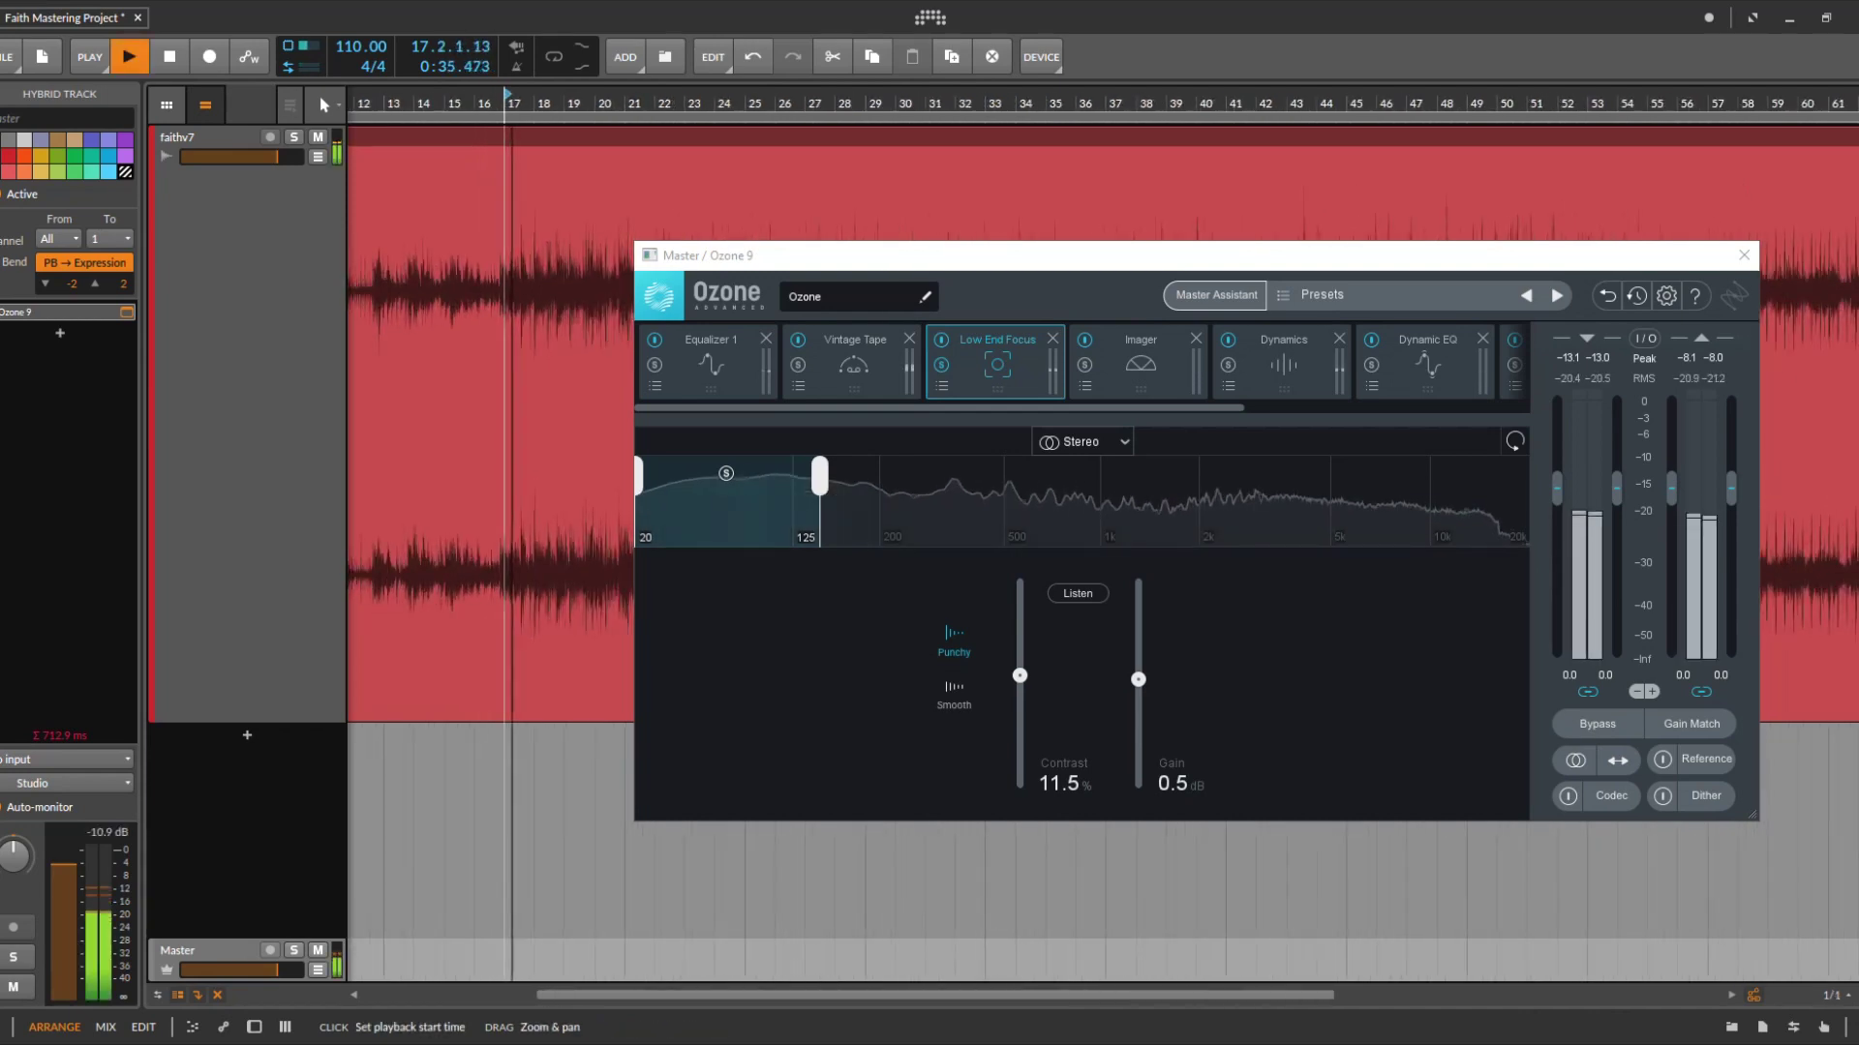
pyautogui.click(728, 478)
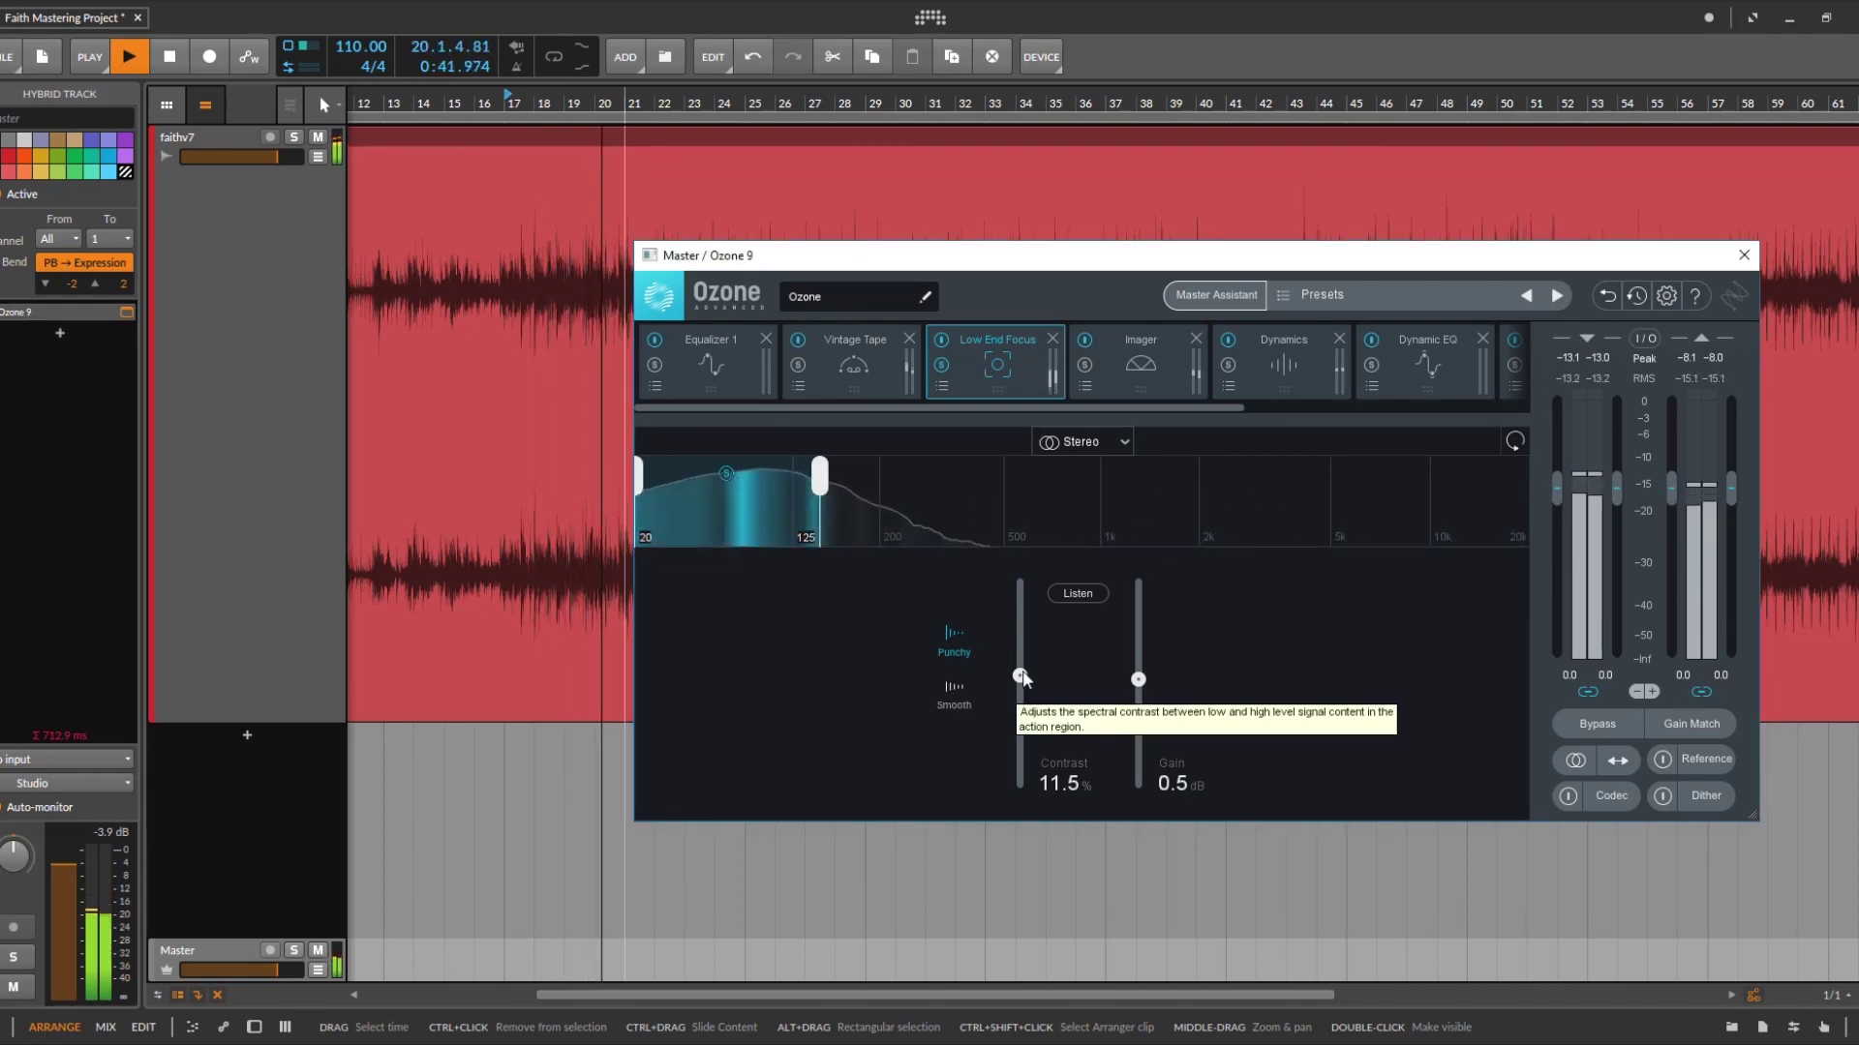
# Try Low End Focus at 100.0% Contrast and 6.0 dB Gain during playback, and unsolo its 20–125 Hz action region
pyautogui.moveTo(1020, 676); pyautogui.dragTo(1013, 548)
pyautogui.moveTo(1139, 680); pyautogui.dragTo(1139, 553)
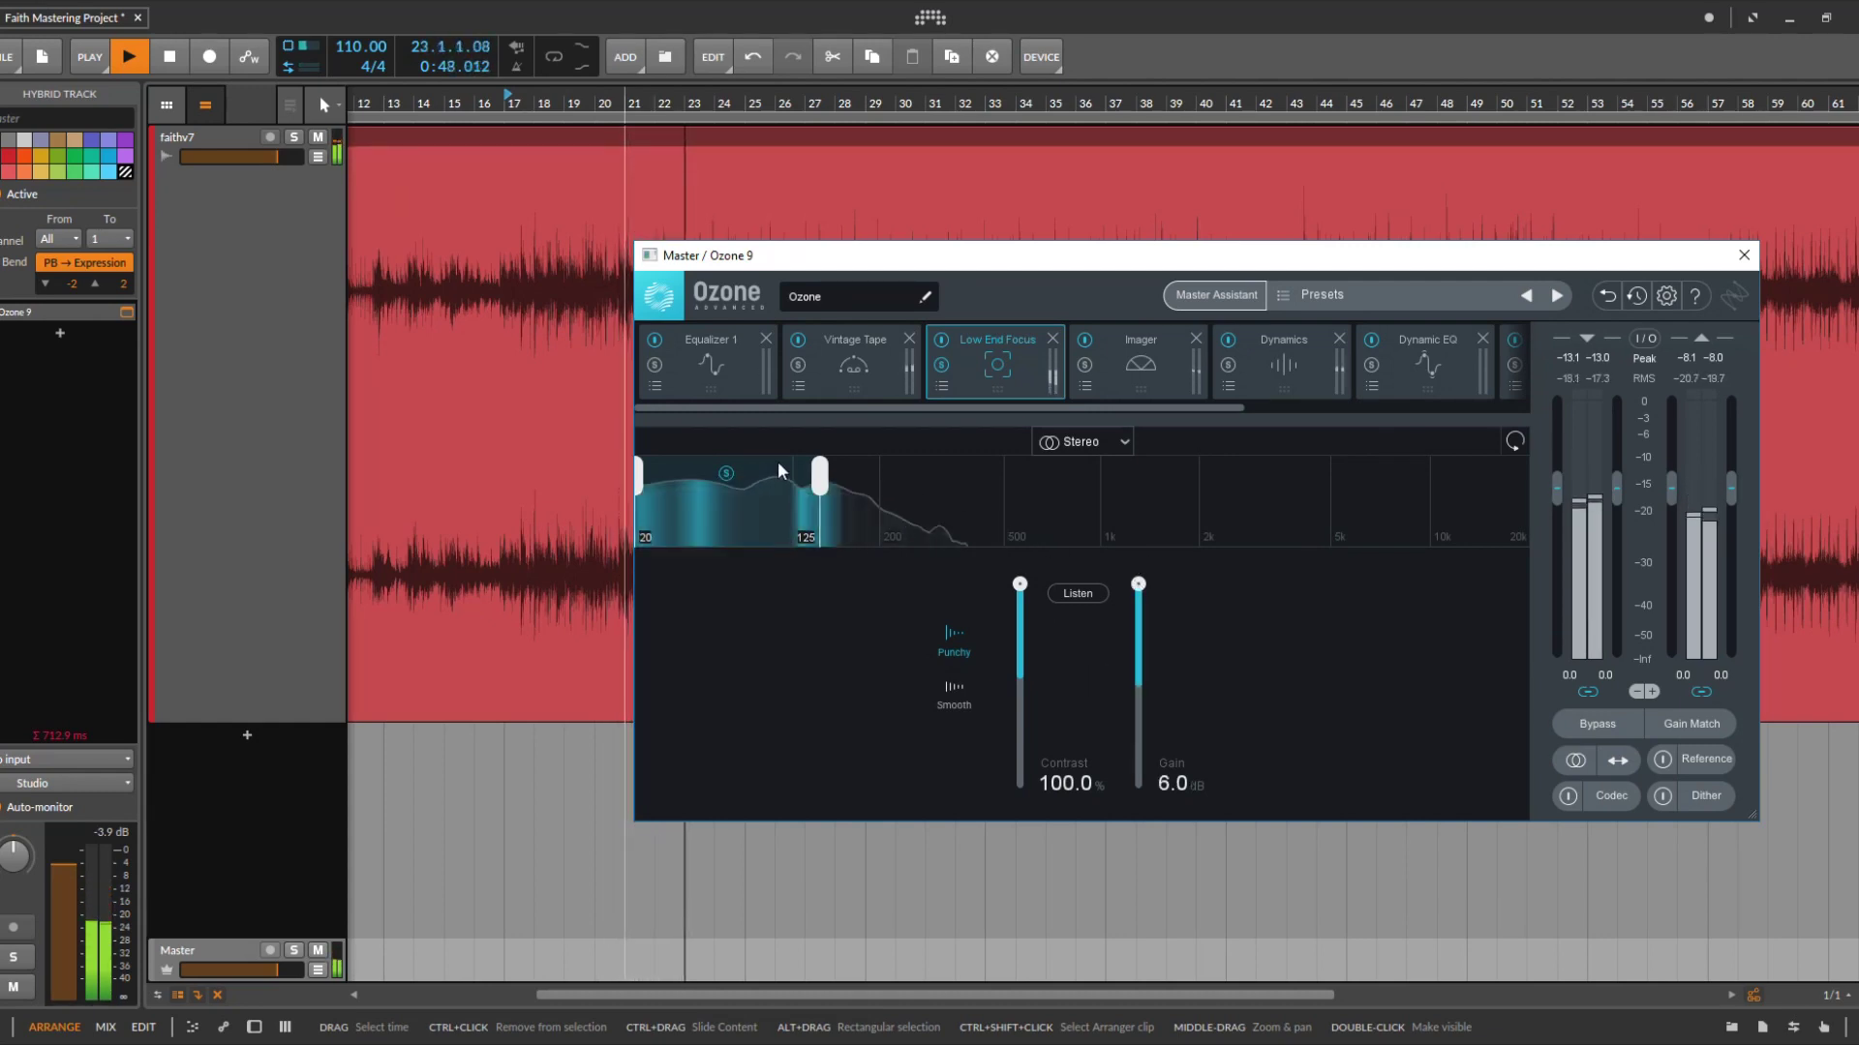
pyautogui.click(725, 473)
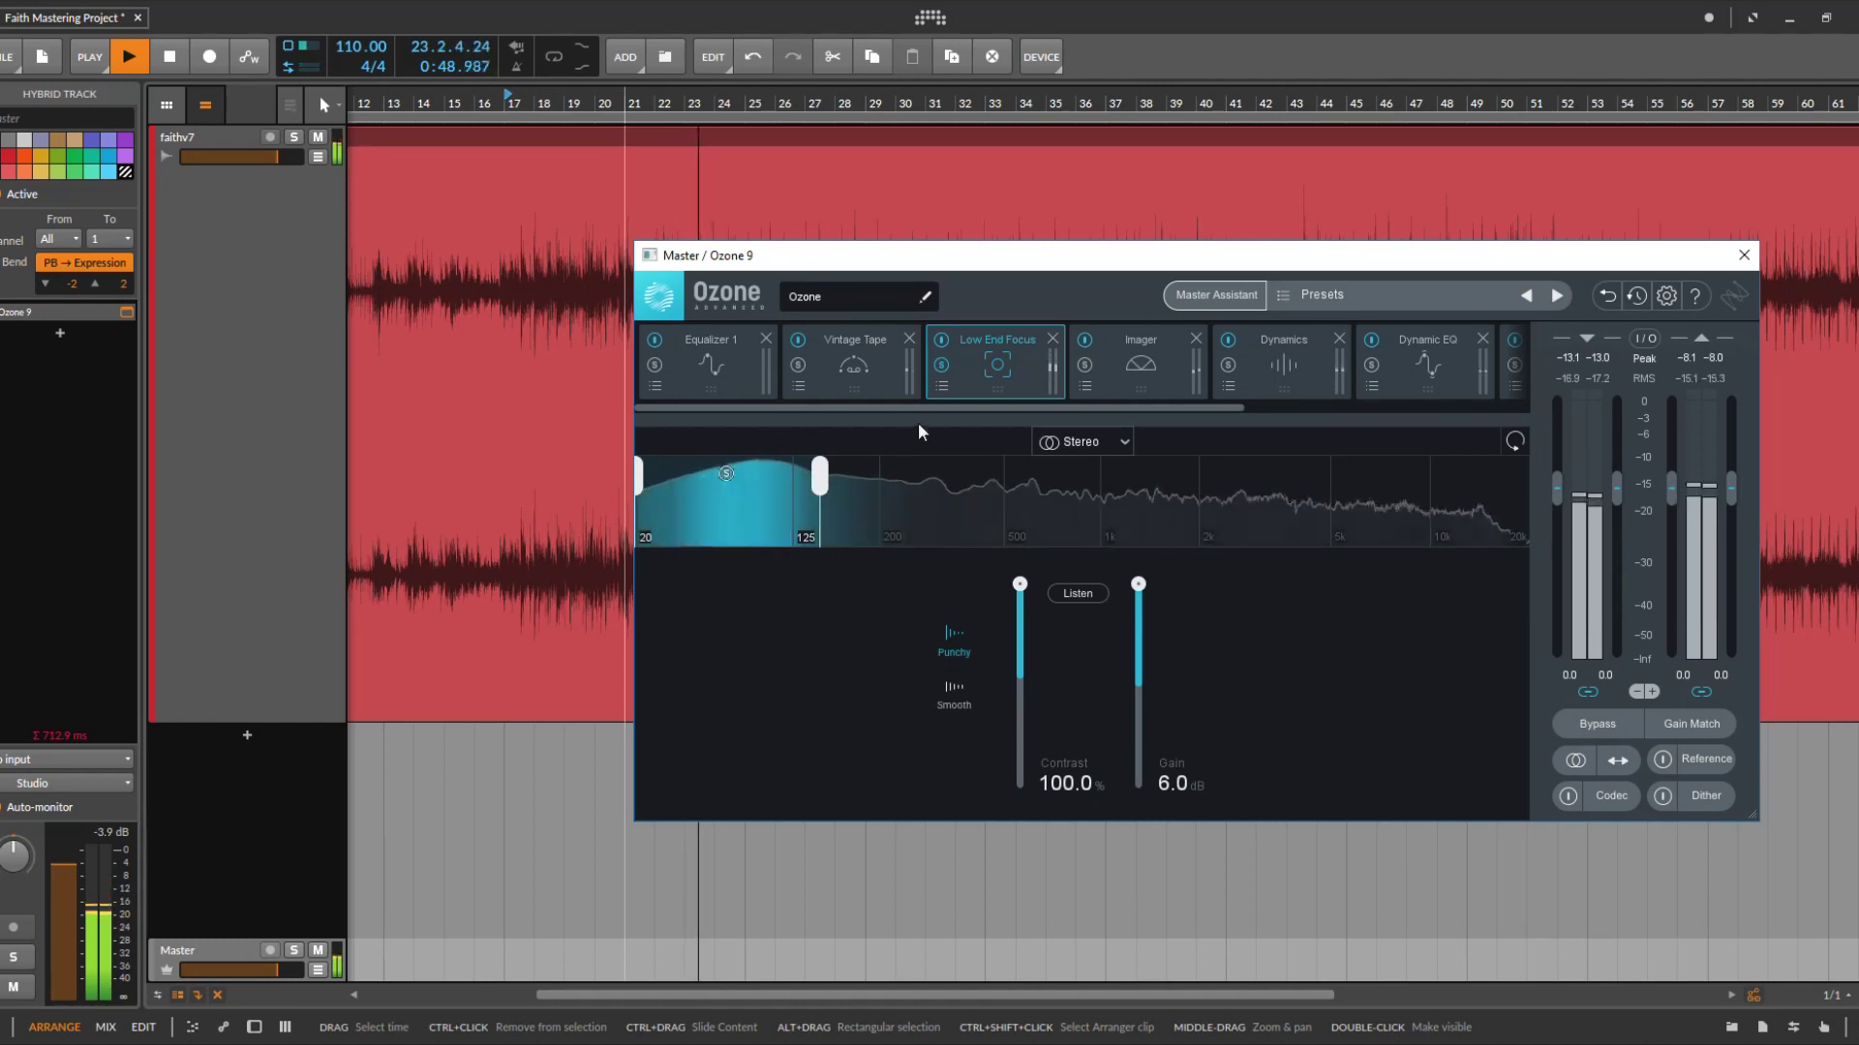
# Set Low End Focus to 22.1% Contrast and 1.2 dB Gain, and stop playback
pyautogui.moveTo(1021, 584); pyautogui.dragTo(1054, 665)
pyautogui.moveTo(1139, 592); pyautogui.dragTo(1116, 669)
pyautogui.click(137, 49)
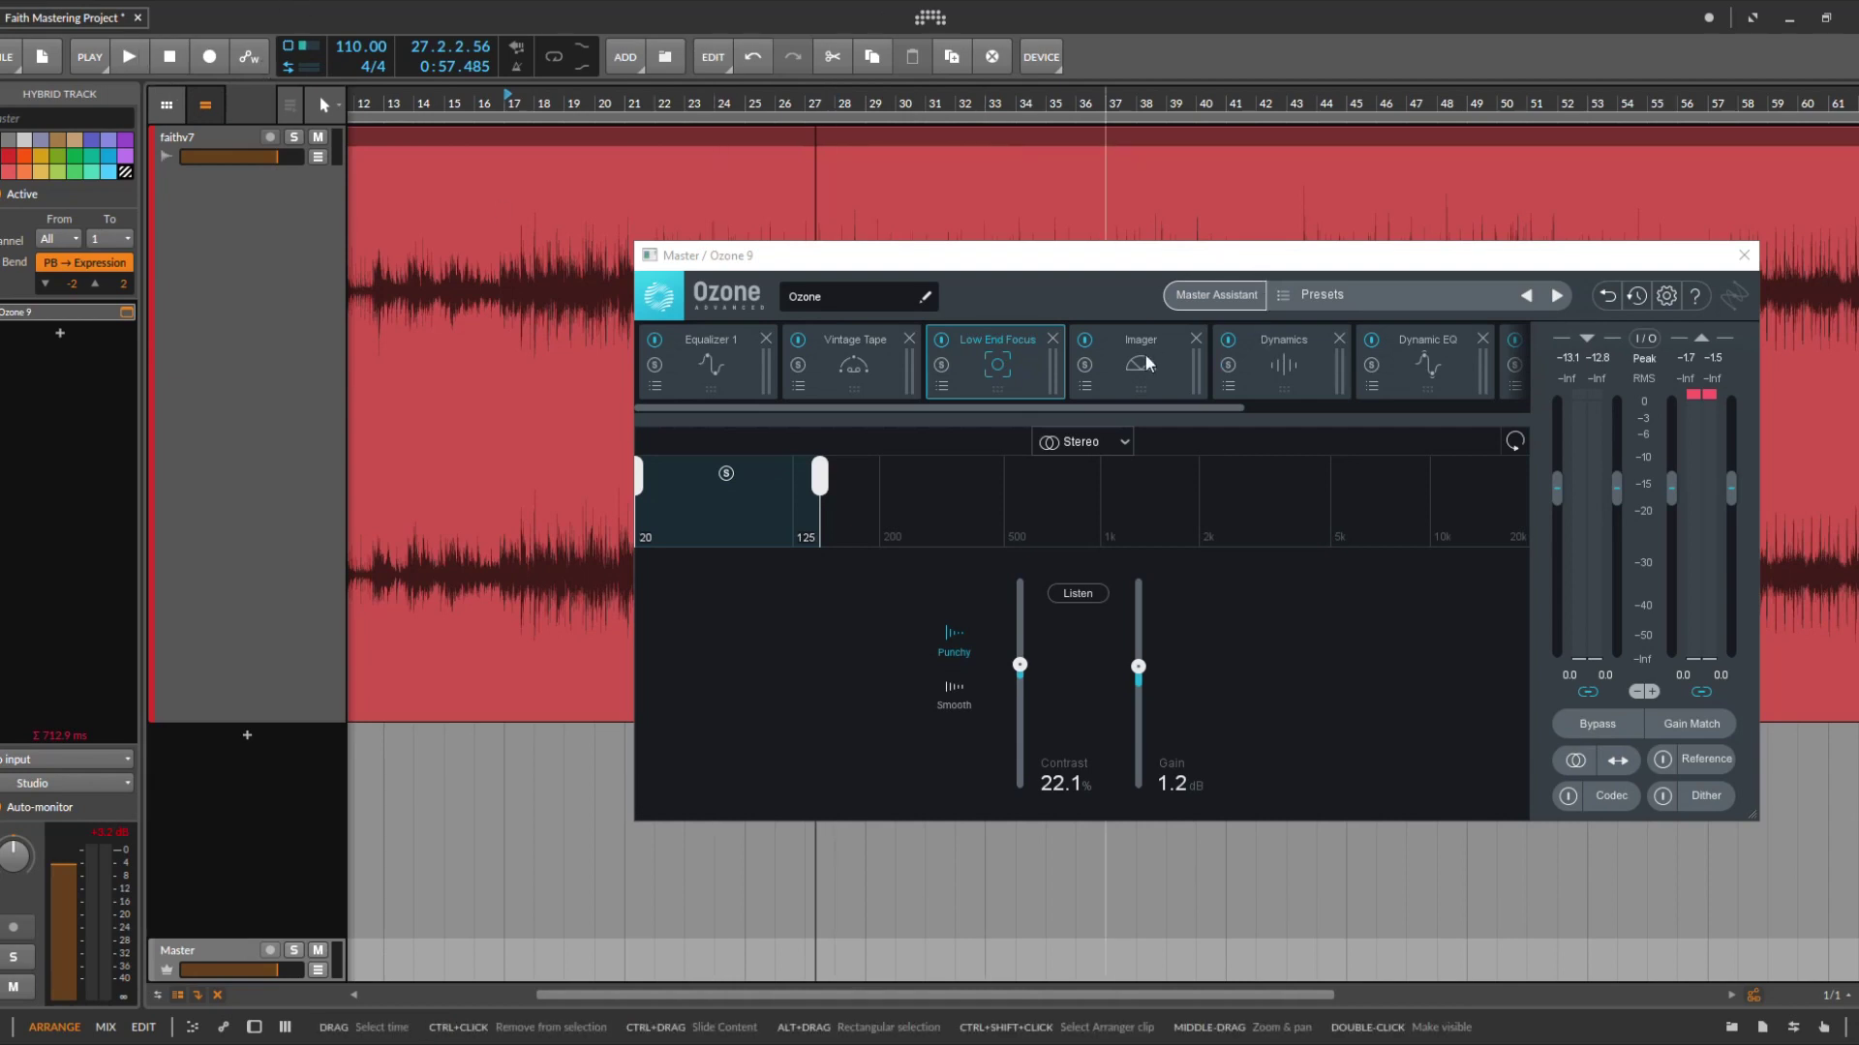
# Open the Imager module and review the stereo width settings of its upper frequency bands
pyautogui.click(1134, 378)
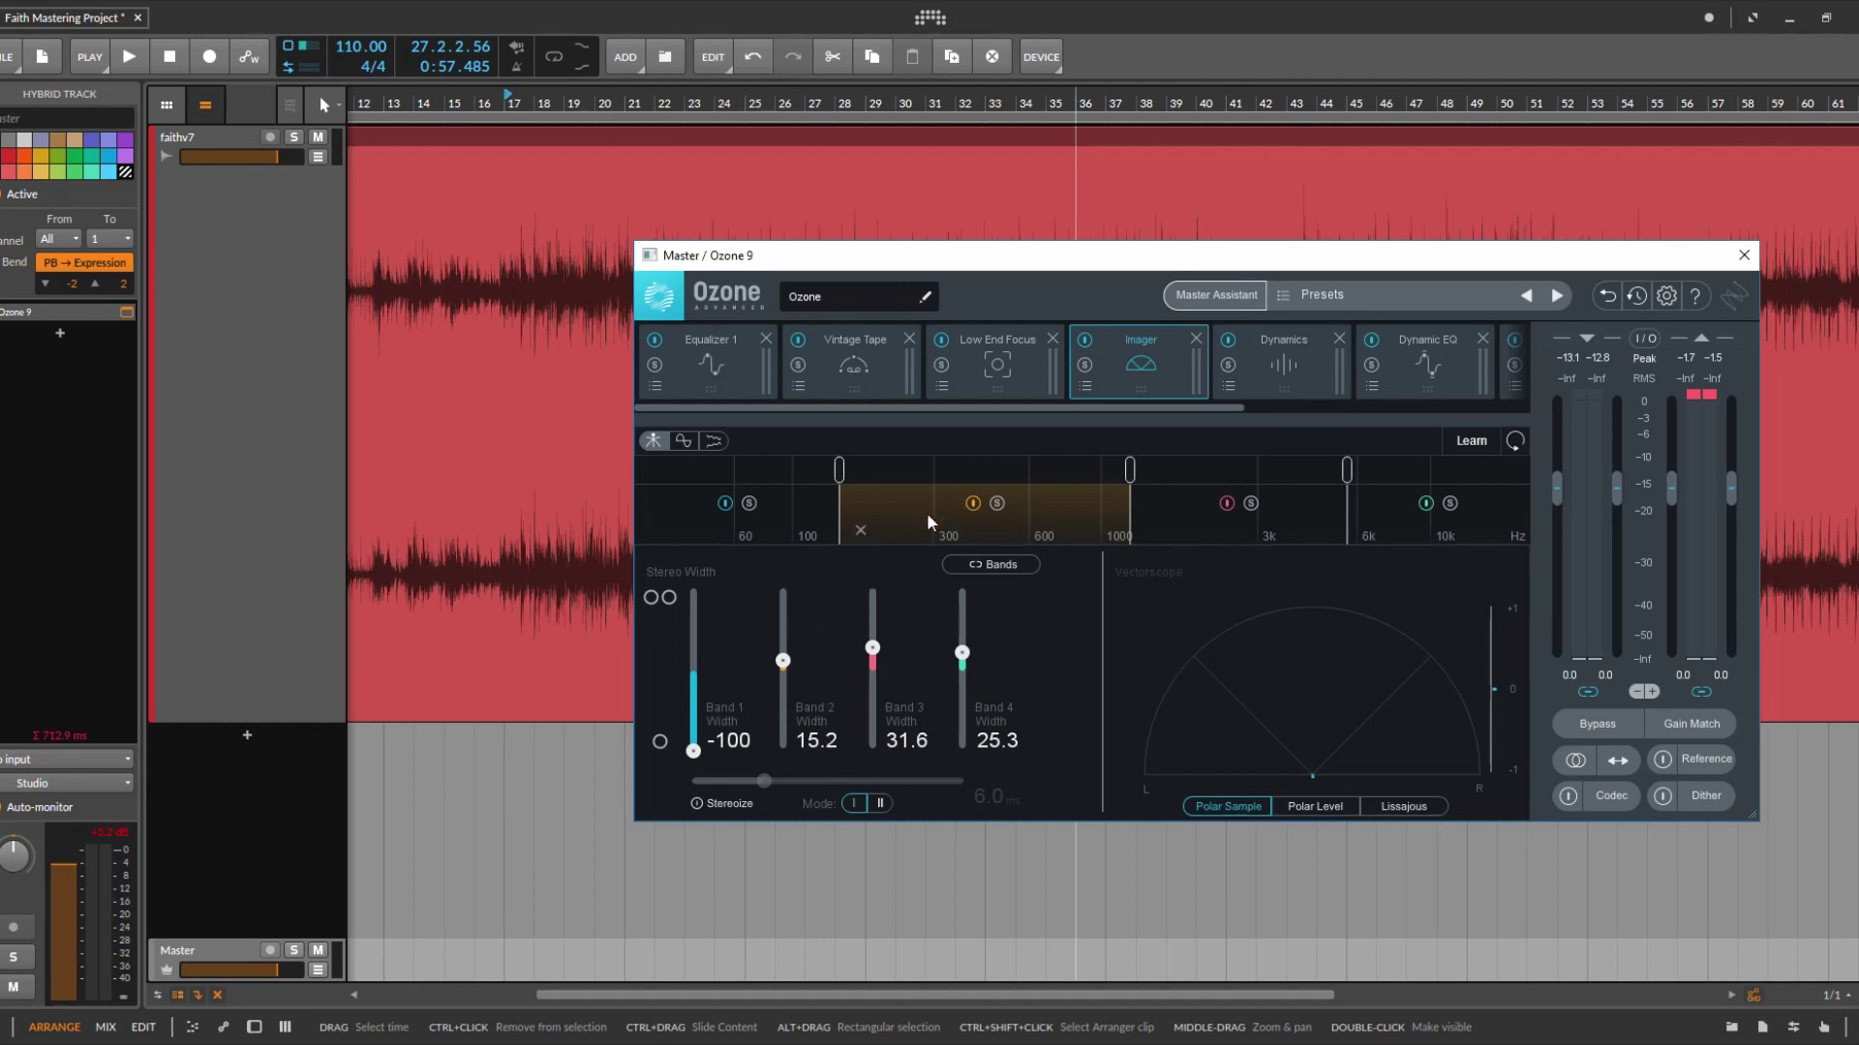
pyautogui.click(1196, 537)
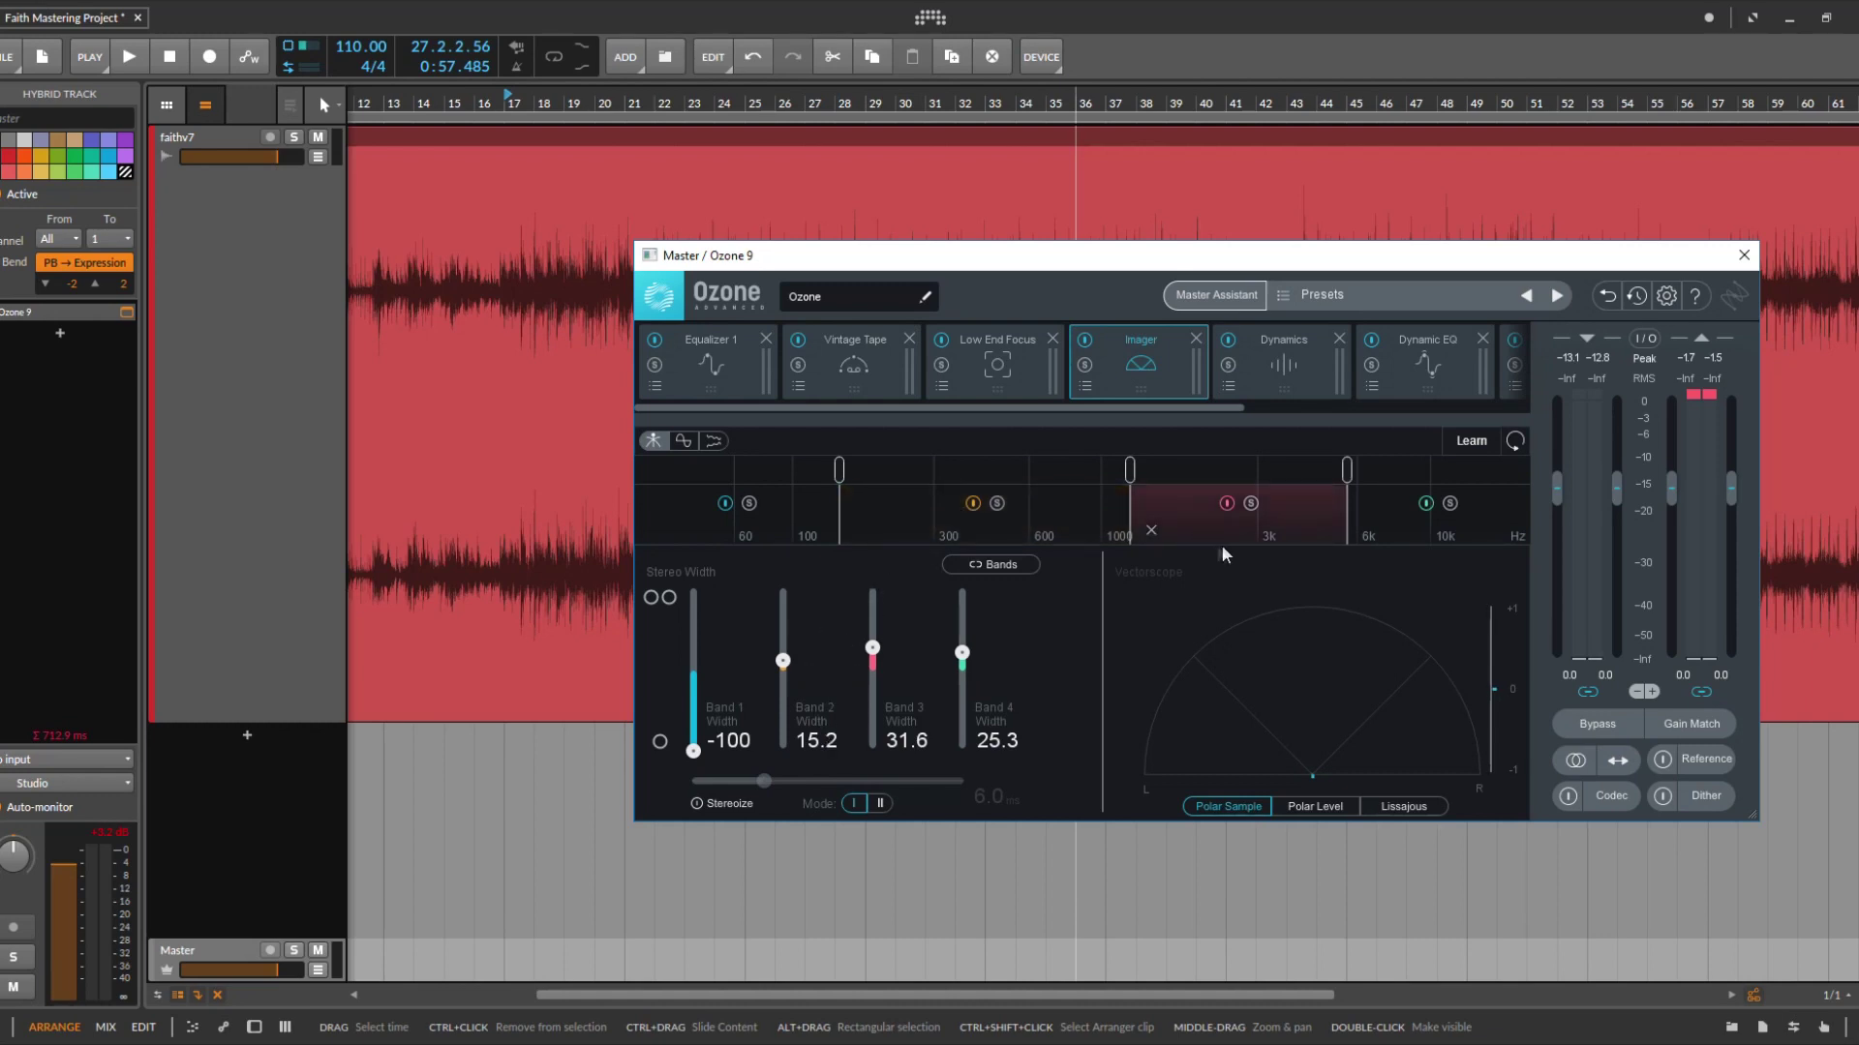
pyautogui.click(1380, 527)
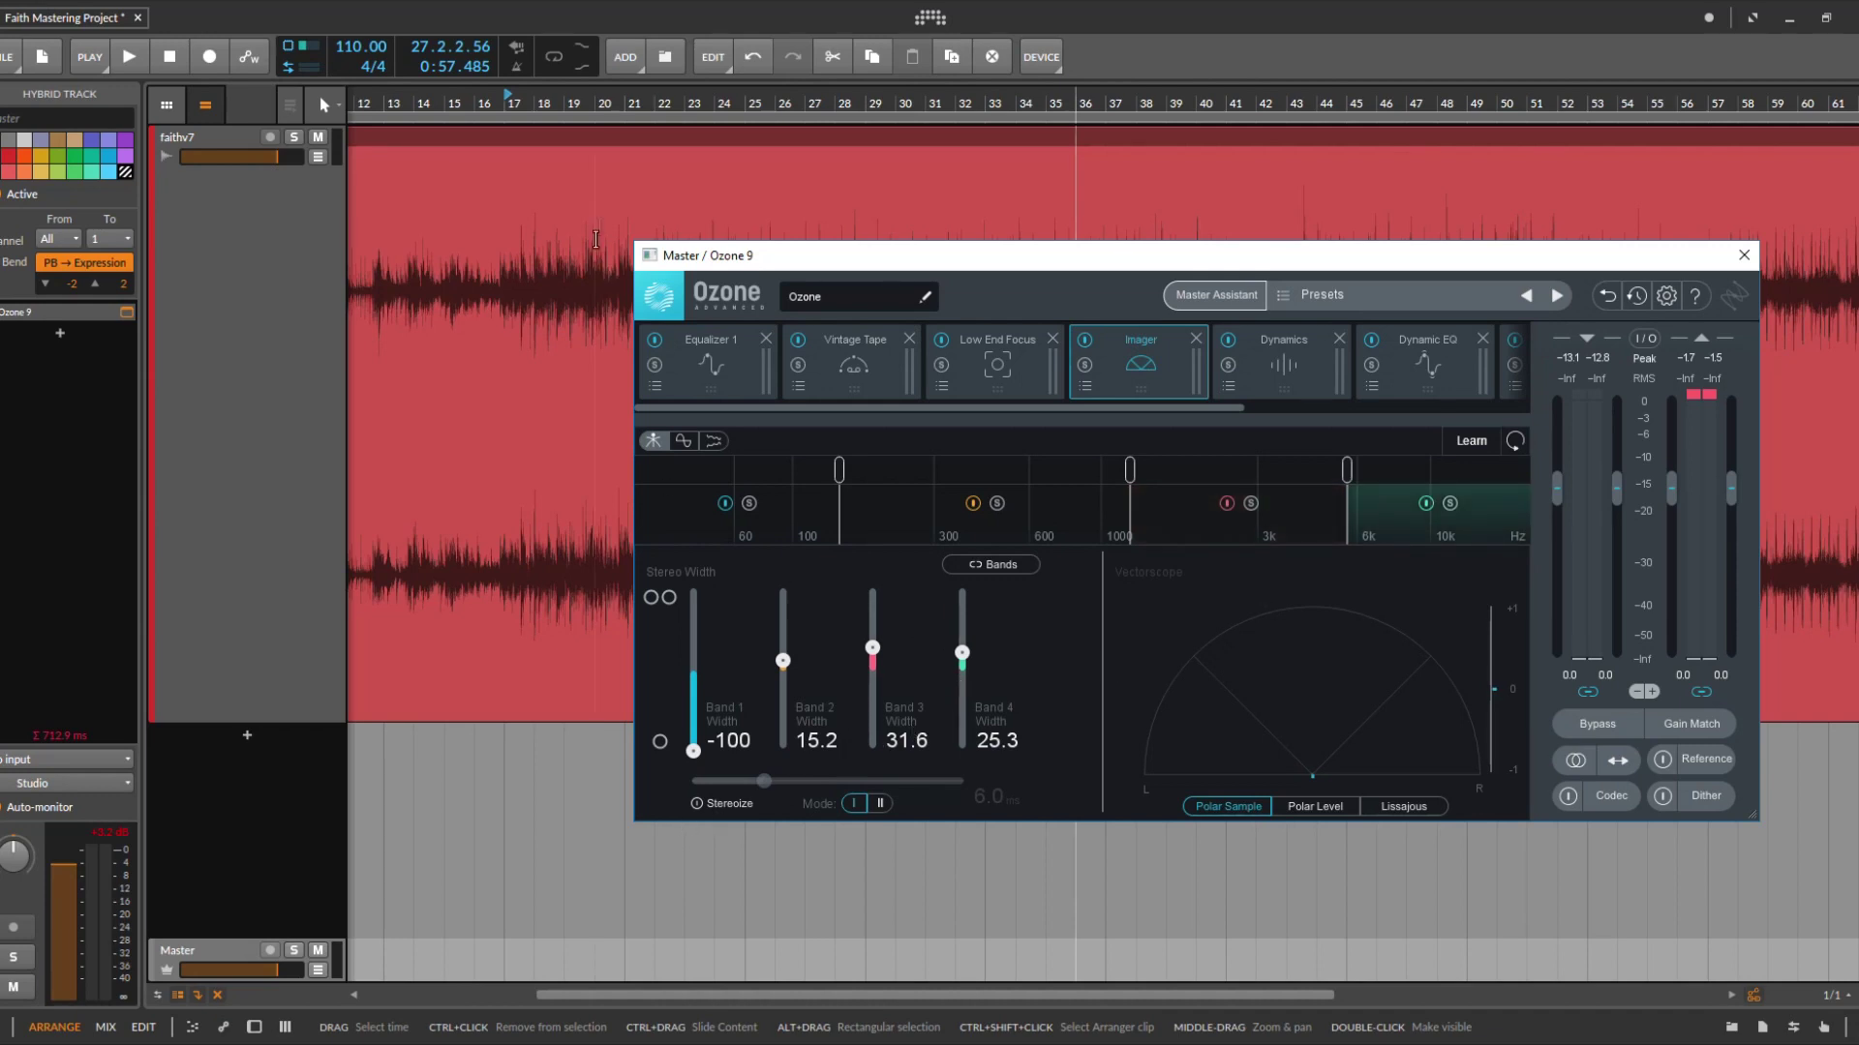
# Solo the Imager module, play the track from bar 17, and stop it
pyautogui.click(1084, 365)
pyautogui.moveTo(568, 94); pyautogui.dragTo(573, 108)
pyautogui.press('space')
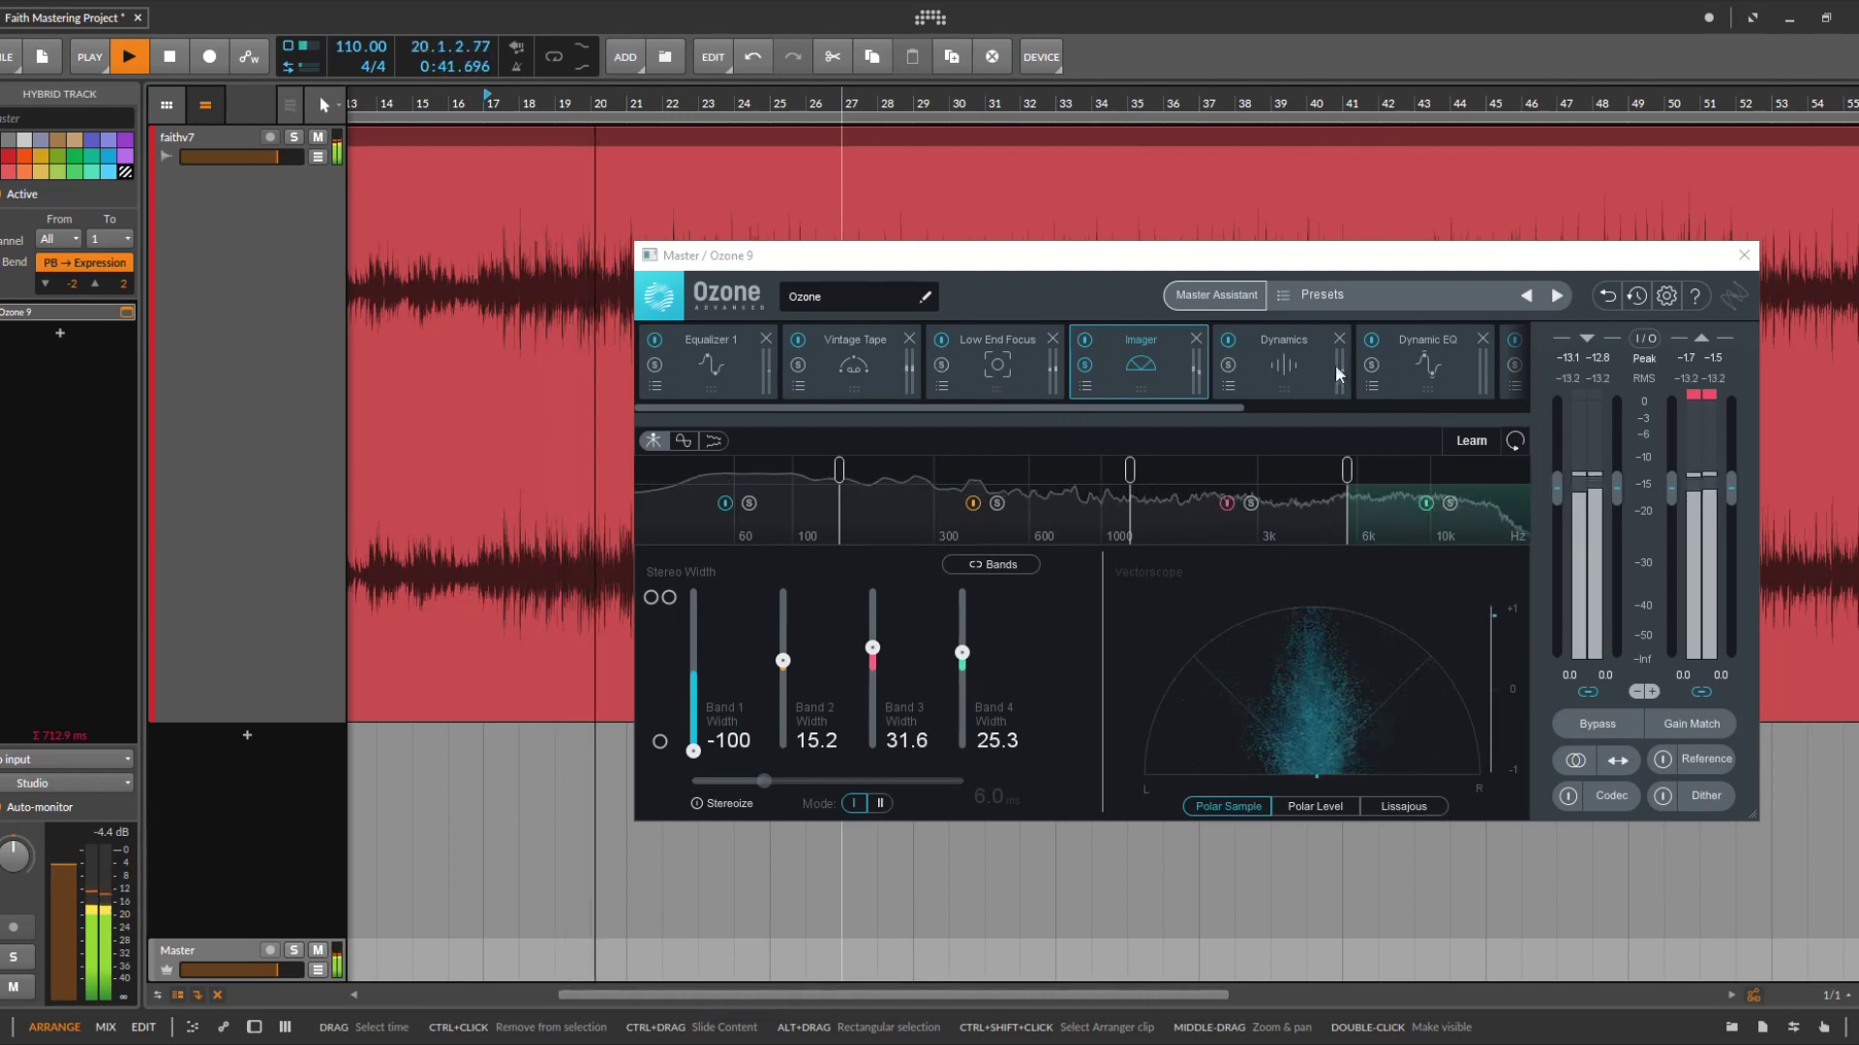
pyautogui.press('space')
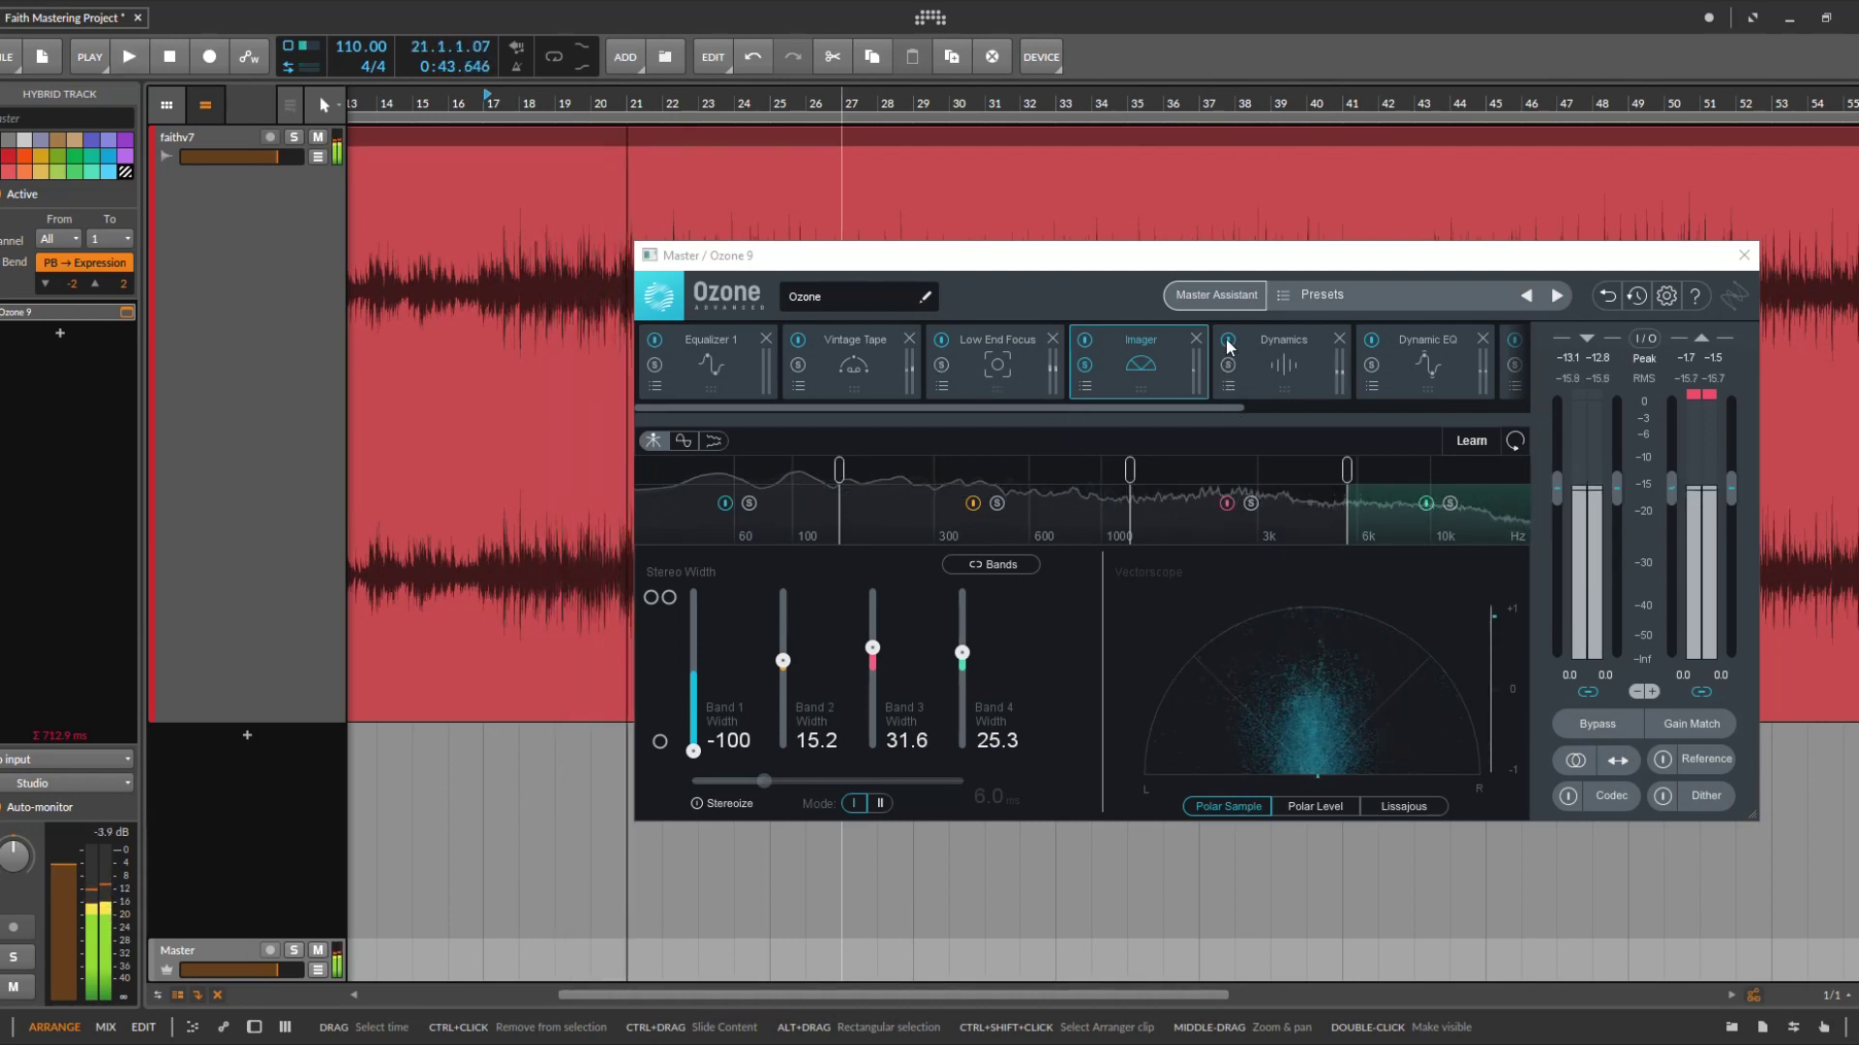
# Bypass the Dynamics, Dynamic EQ, Maximizer and Vintage Limiter modules
pyautogui.click(1227, 339)
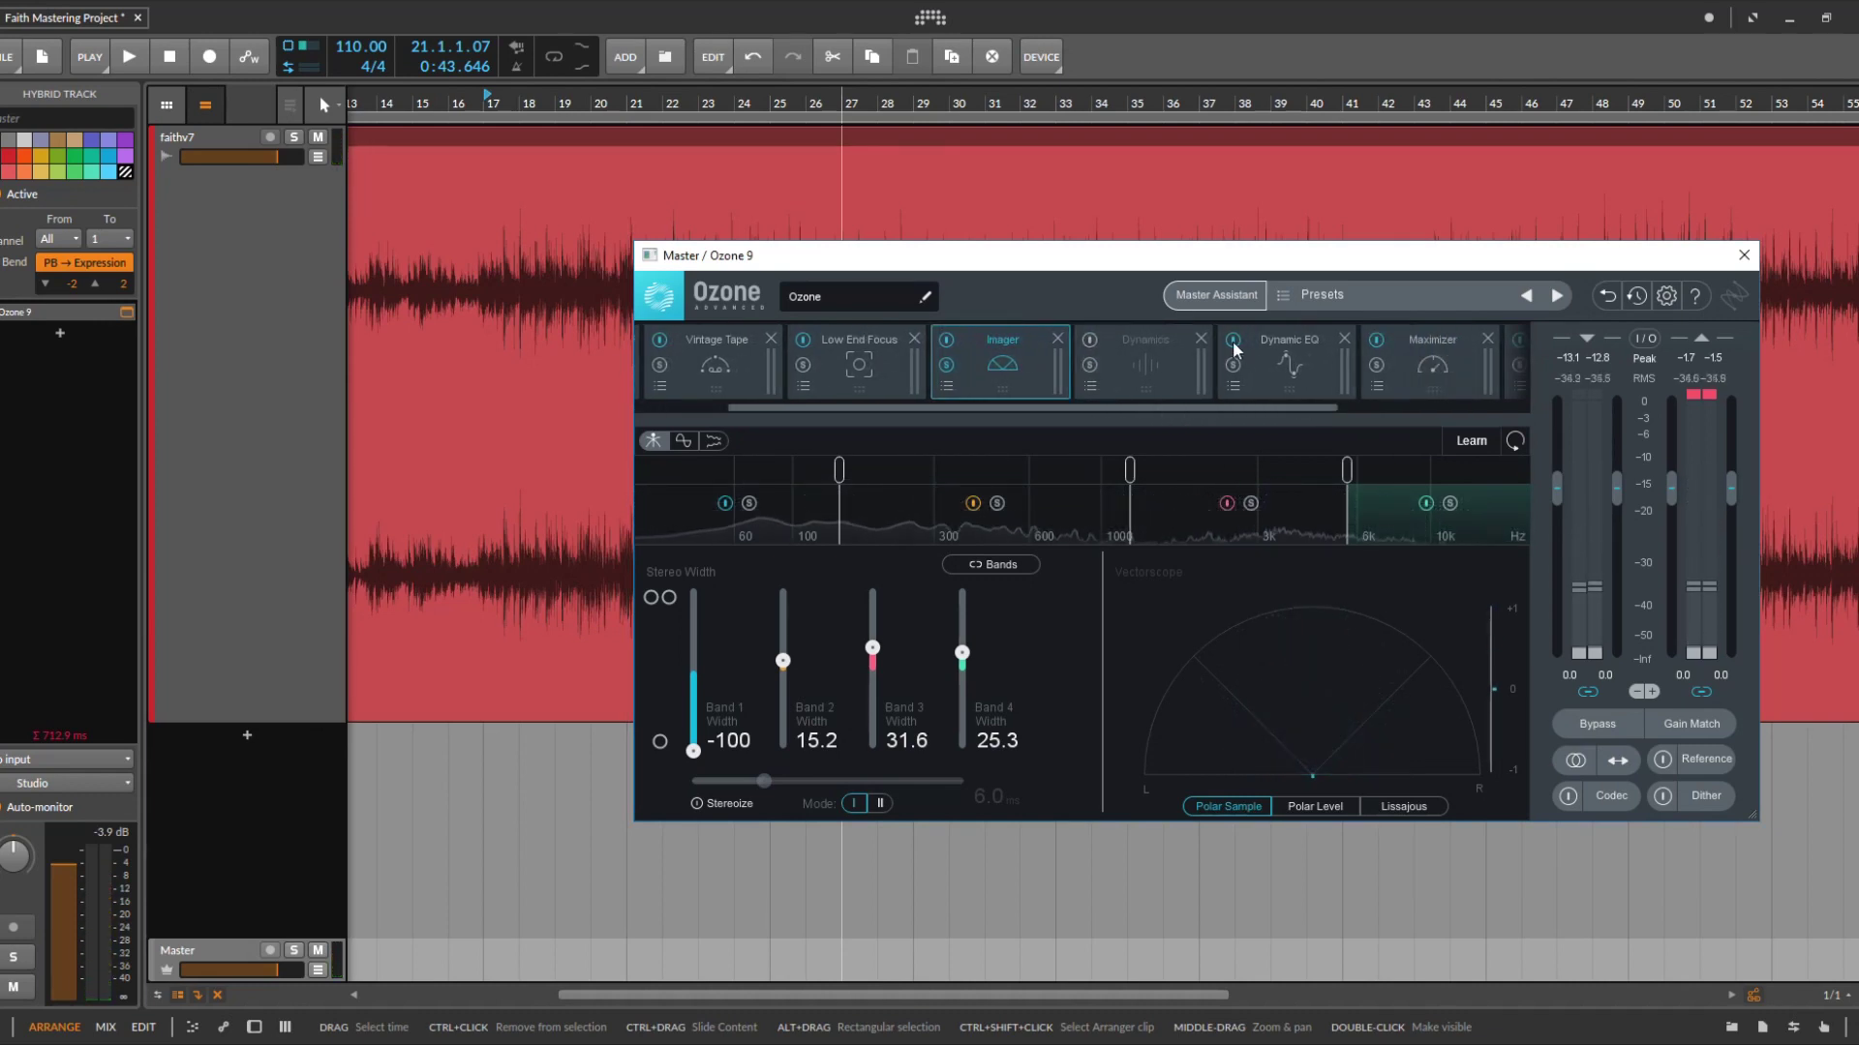
pyautogui.click(1356, 410)
pyautogui.click(1214, 340)
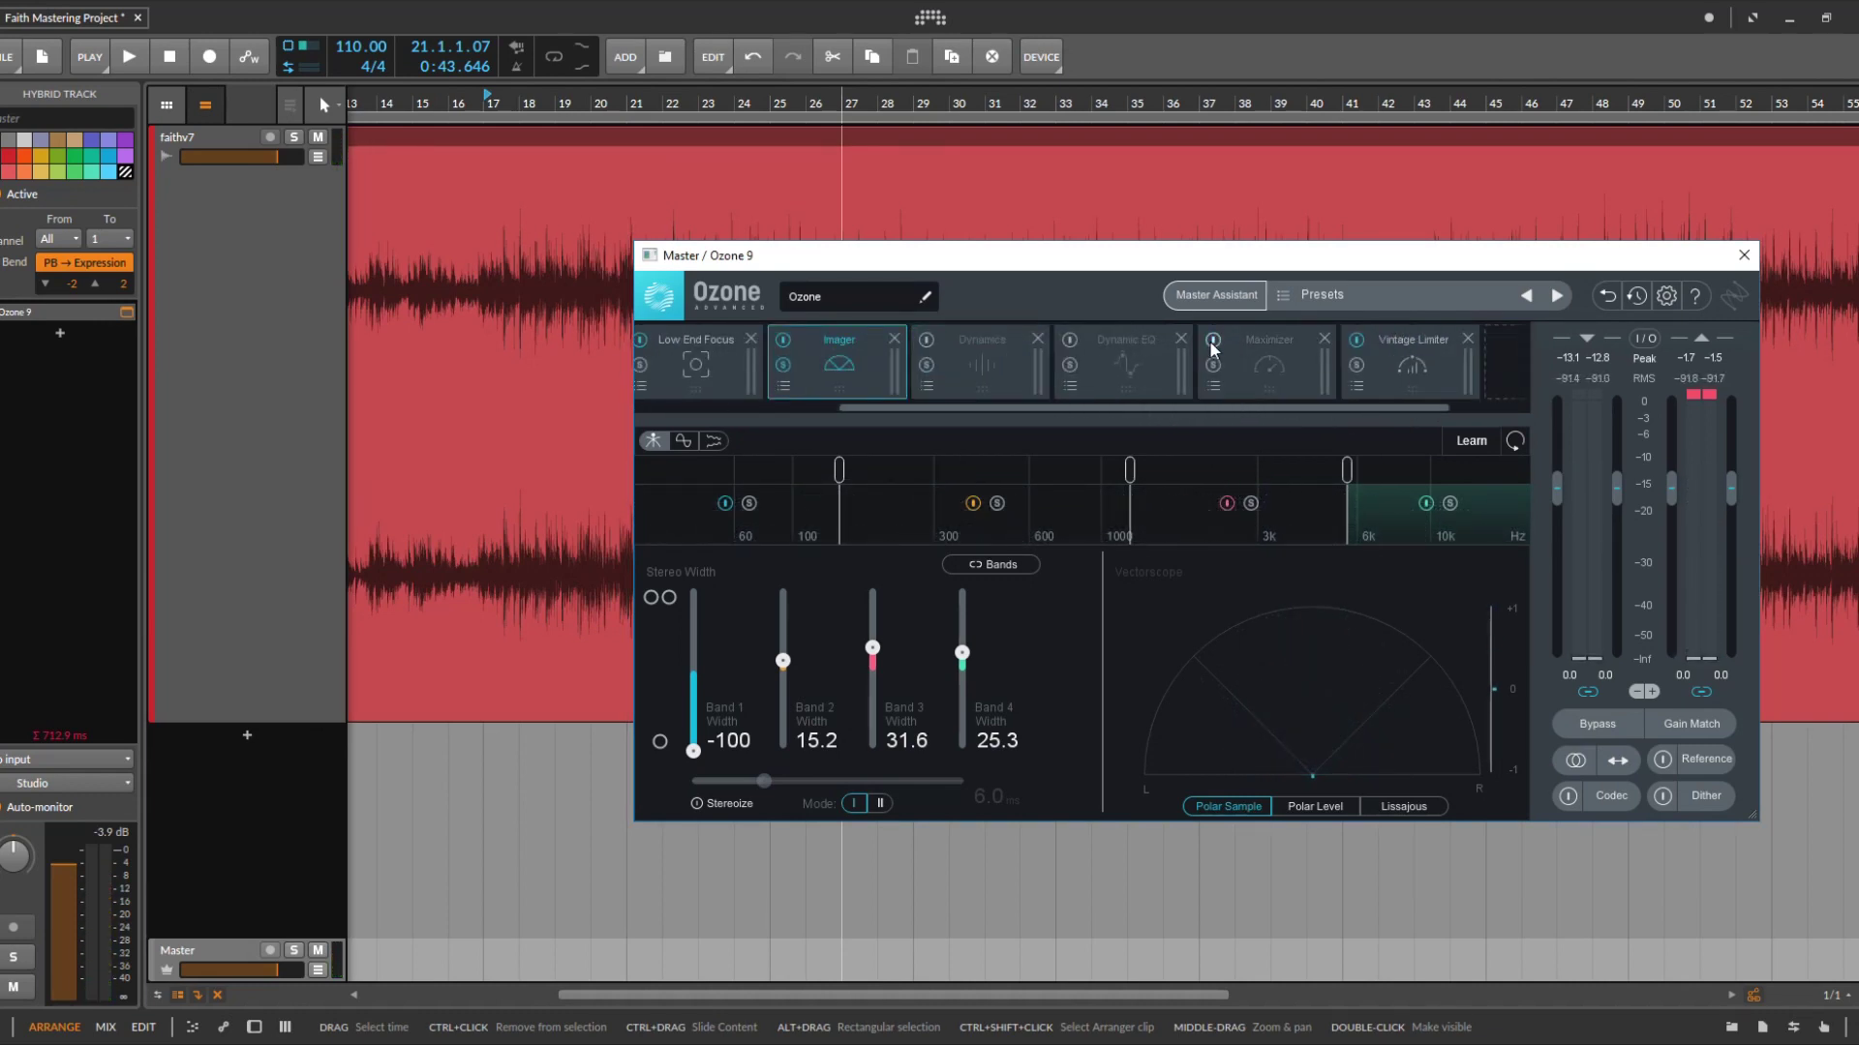
pyautogui.click(1358, 341)
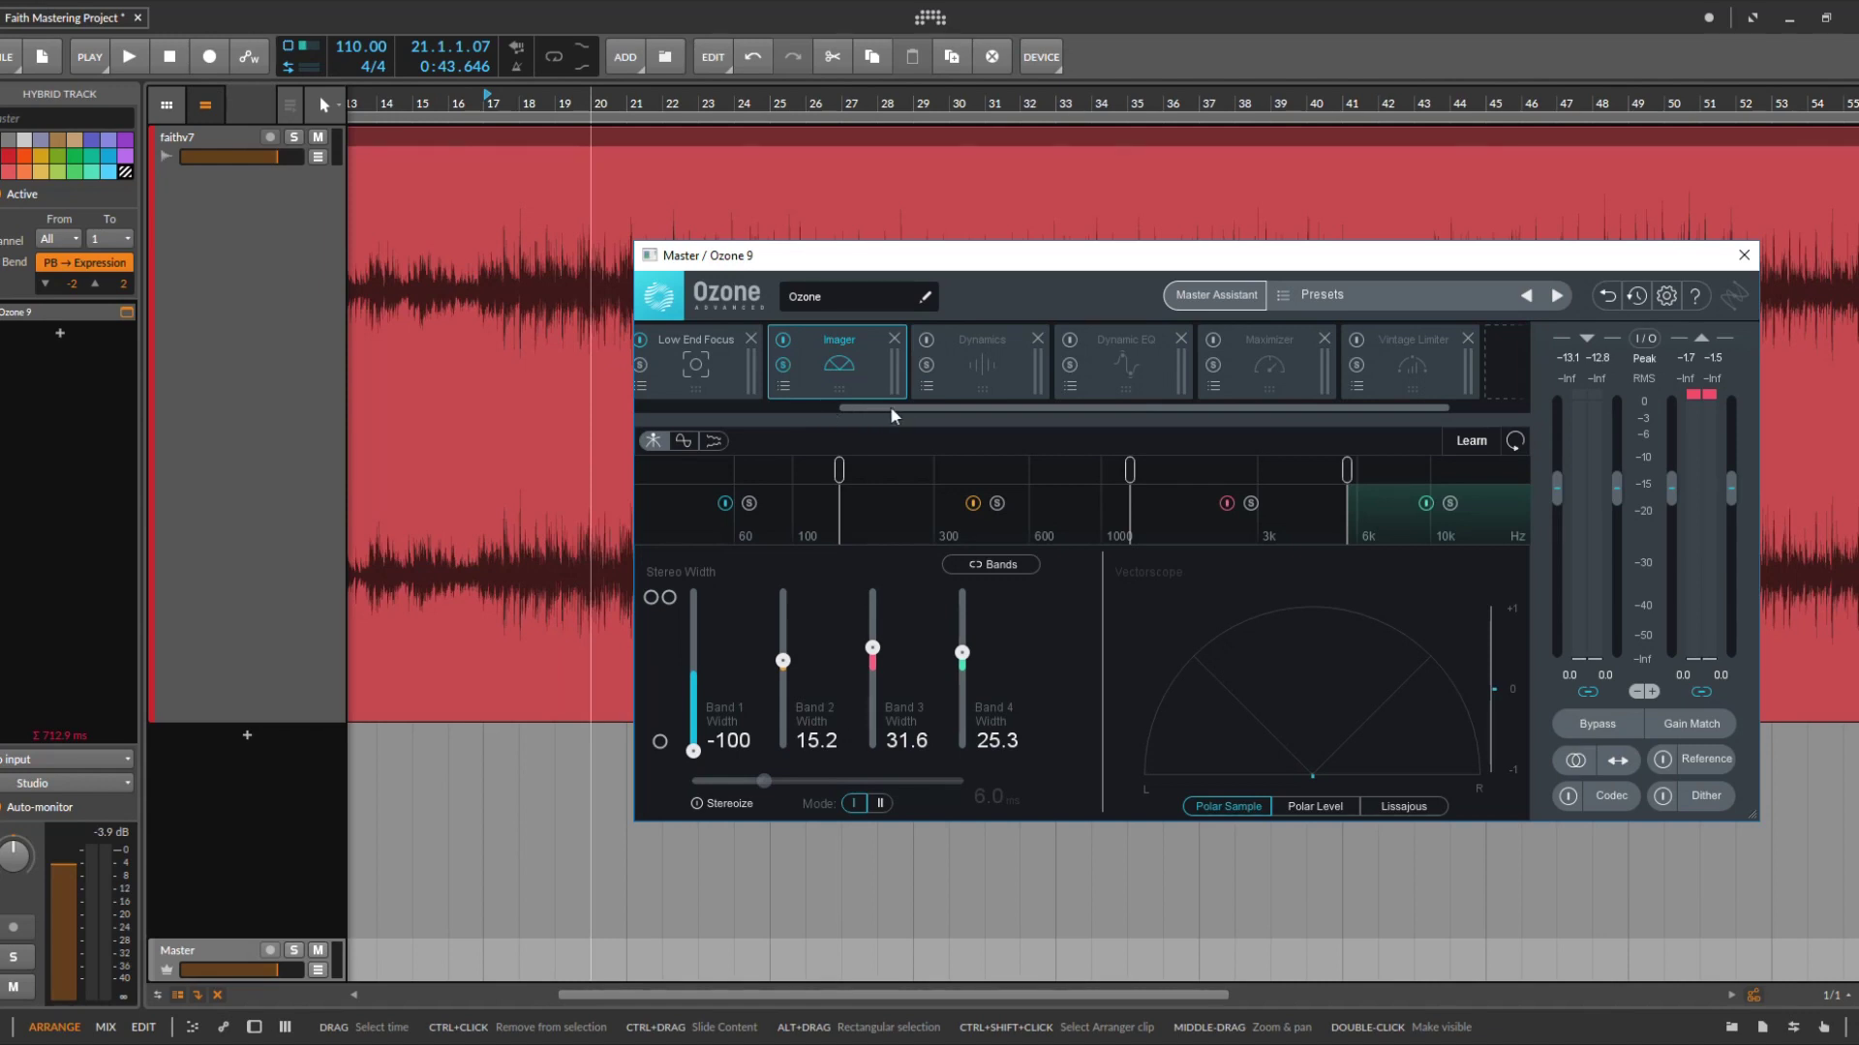
# Replay the track from bar 17 to hear the Imager without the modules that follow it, and stop playback
pyautogui.moveTo(891, 407); pyautogui.dragTo(662, 399)
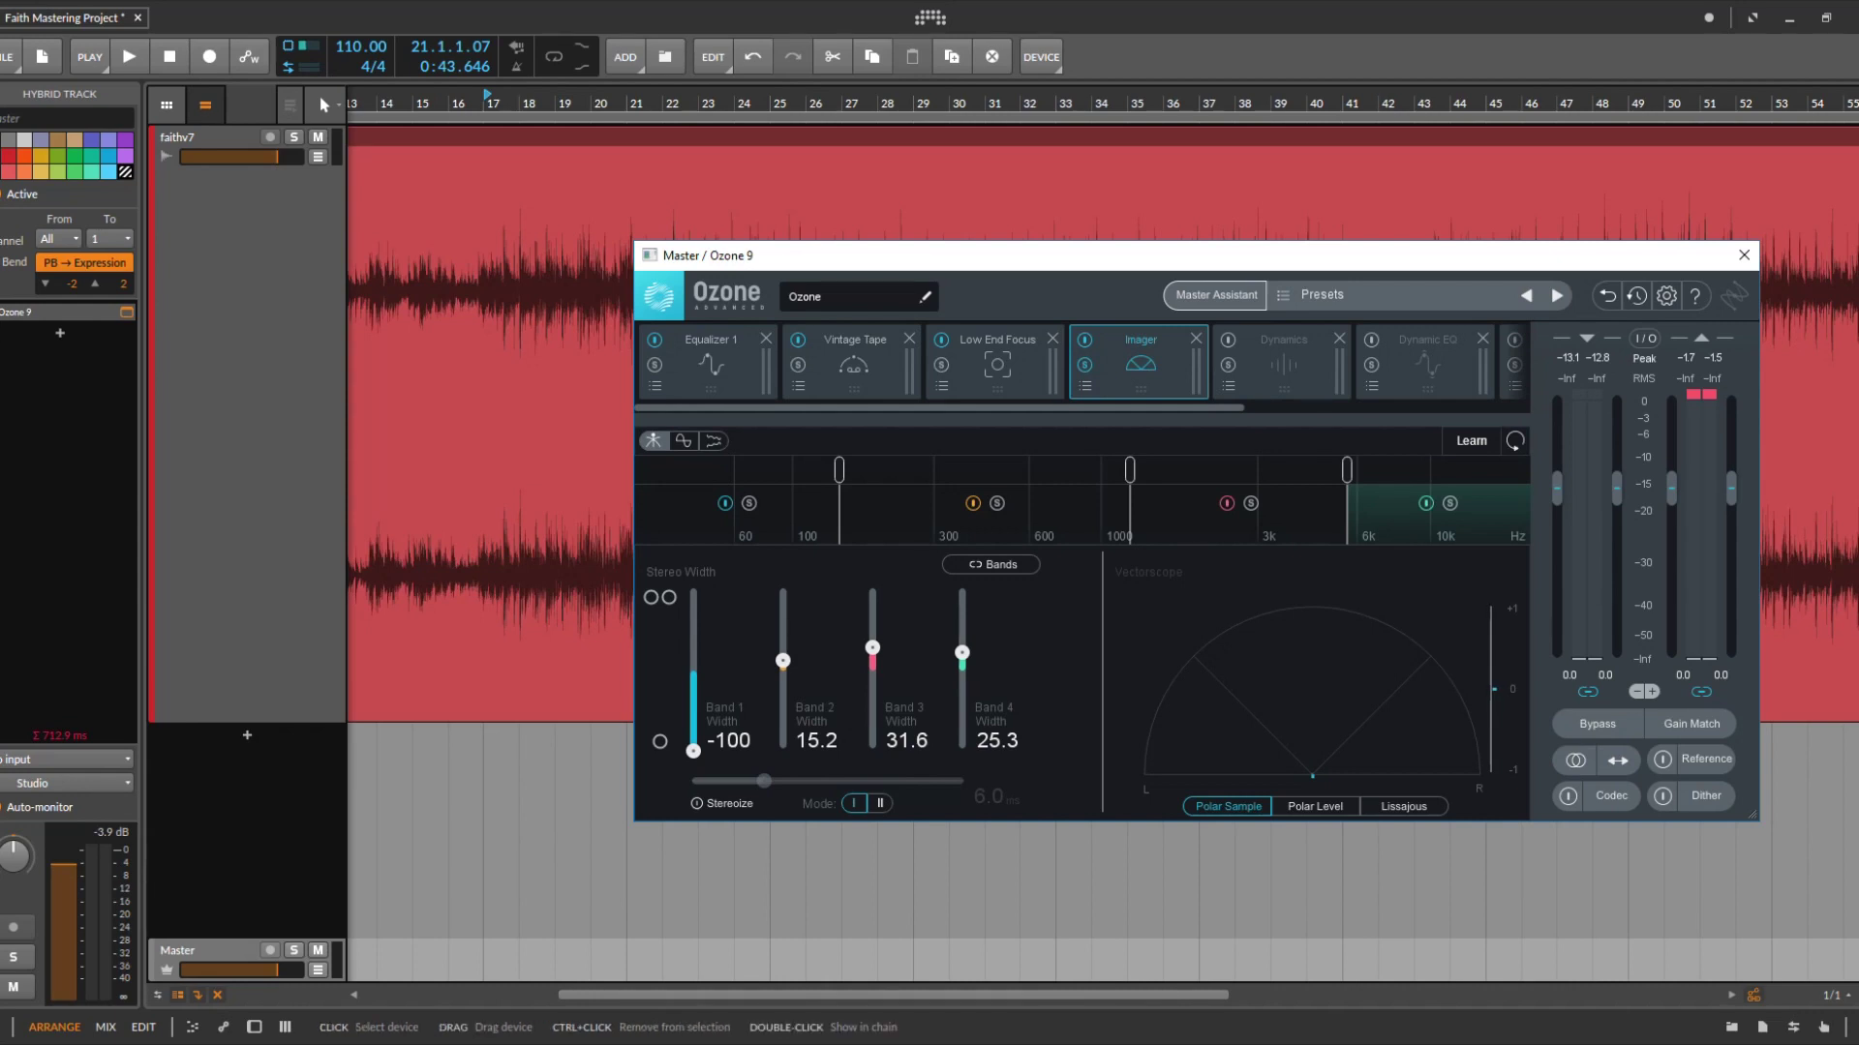
pyautogui.press('space')
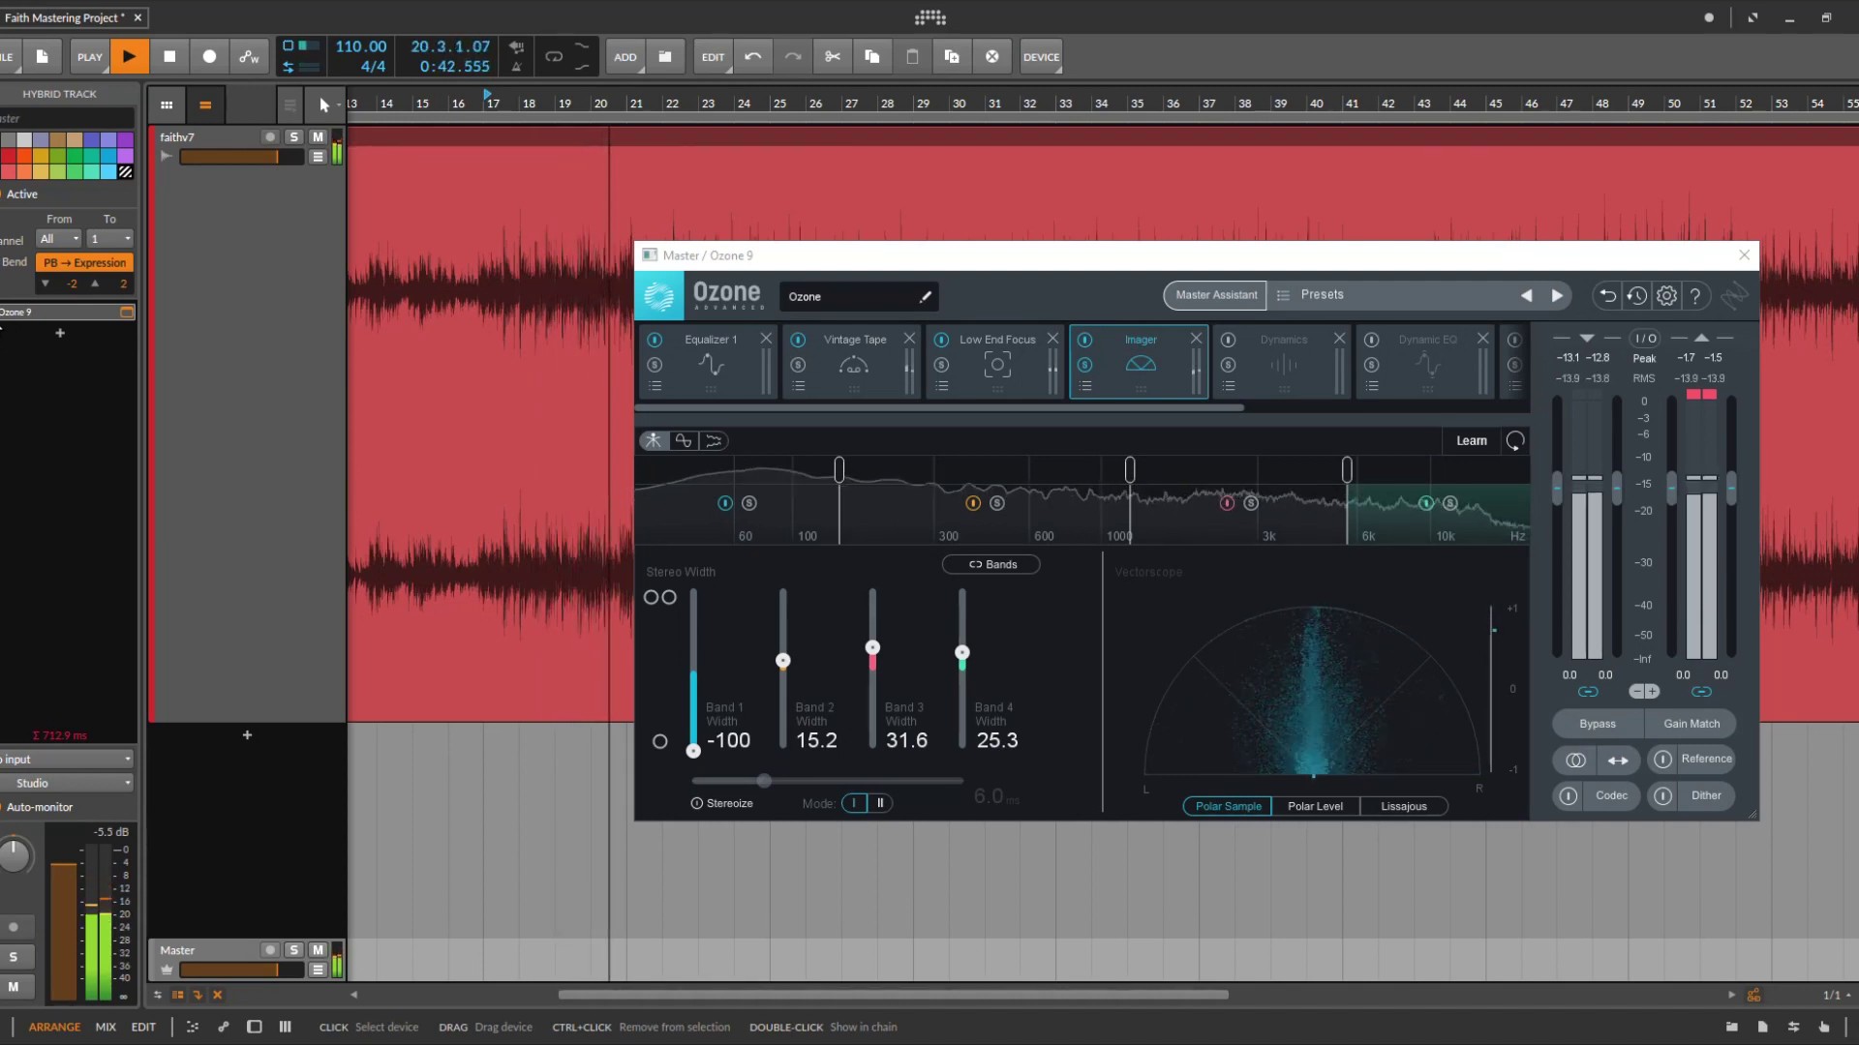
pyautogui.press('space')
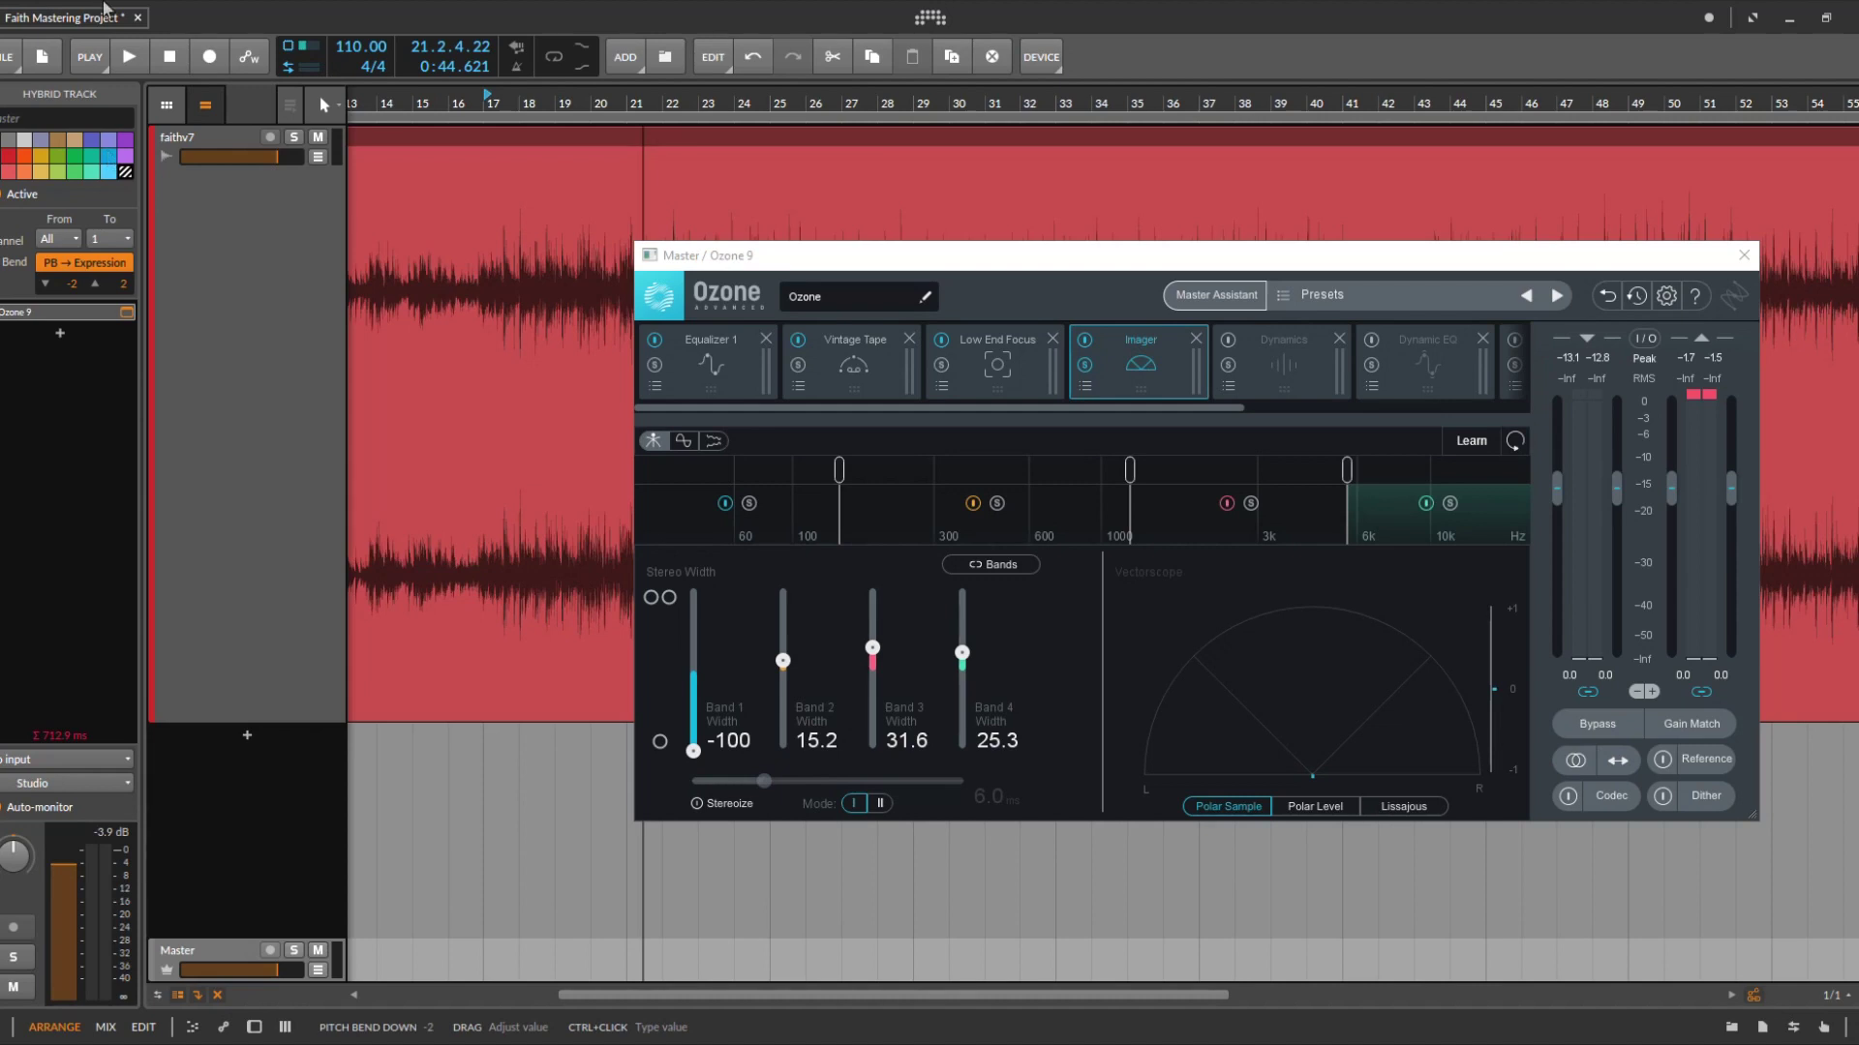
# Enable the Dynamics module and review the compressor settings of its Bands 1, 2 and 3
pyautogui.click(883, 357)
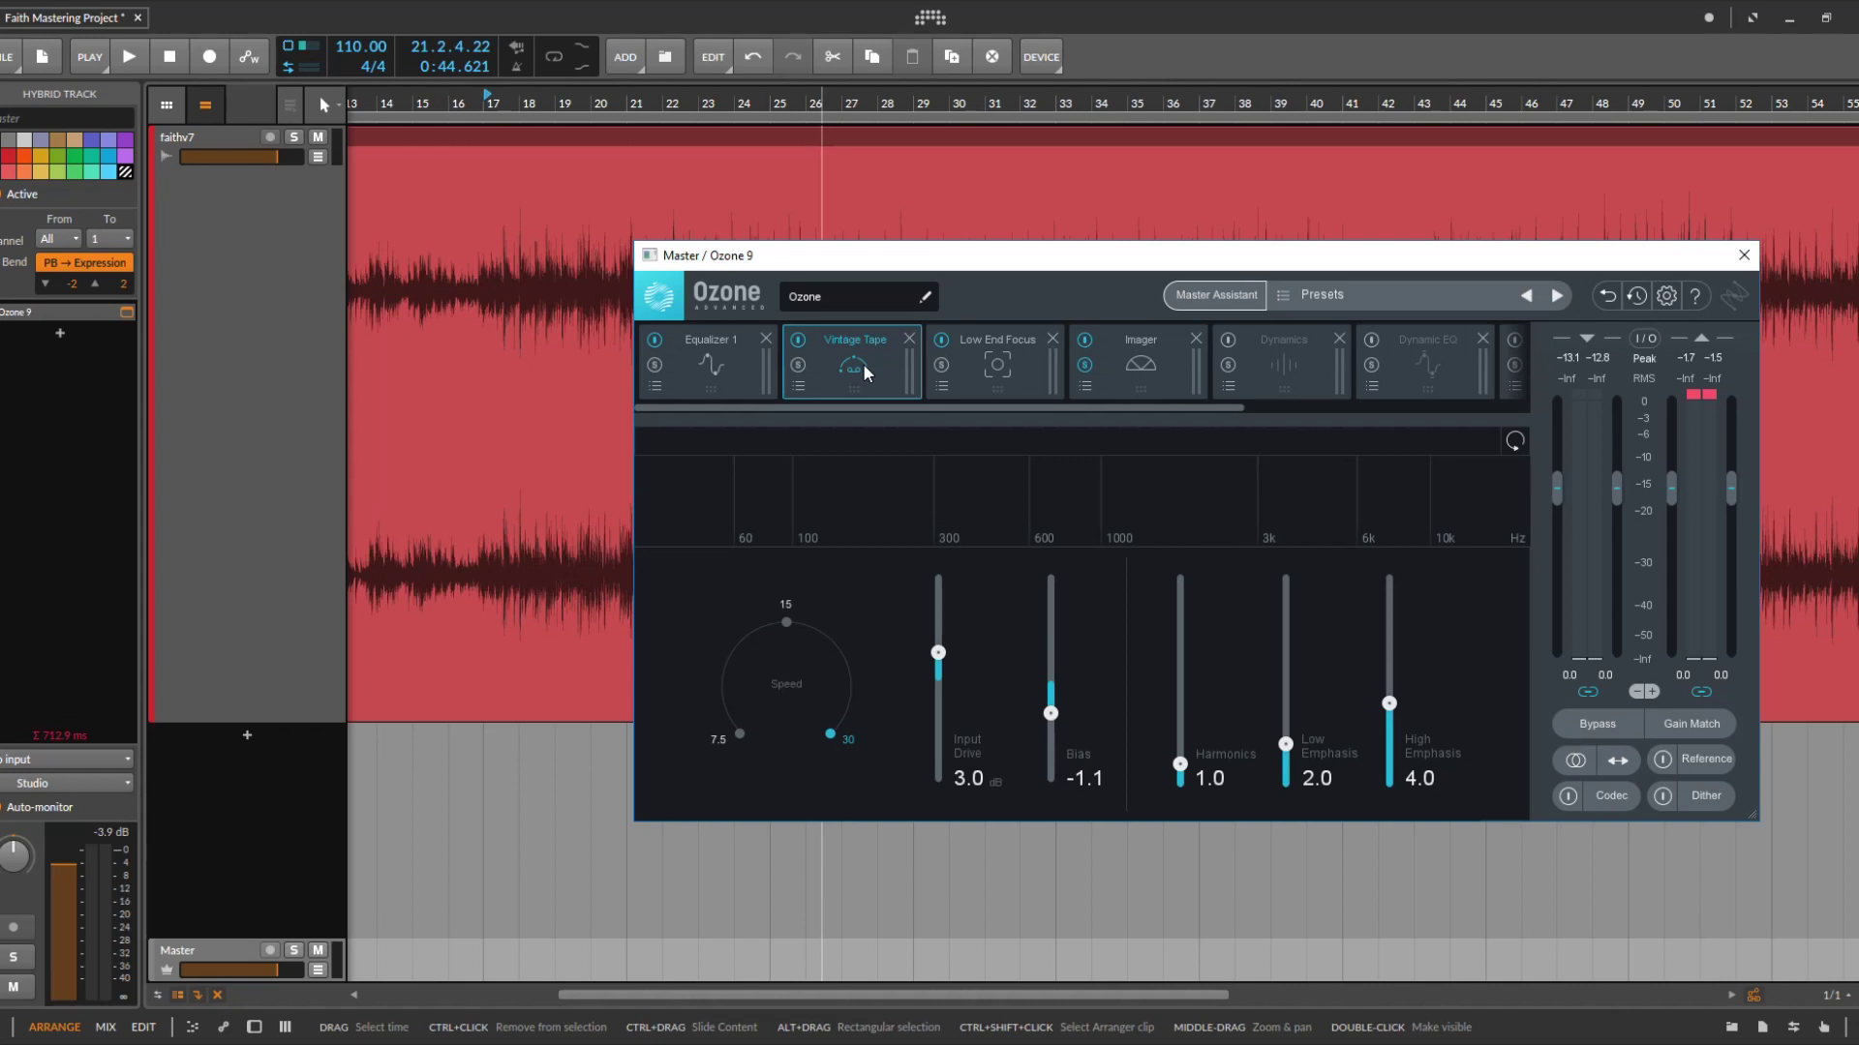
pyautogui.click(1262, 358)
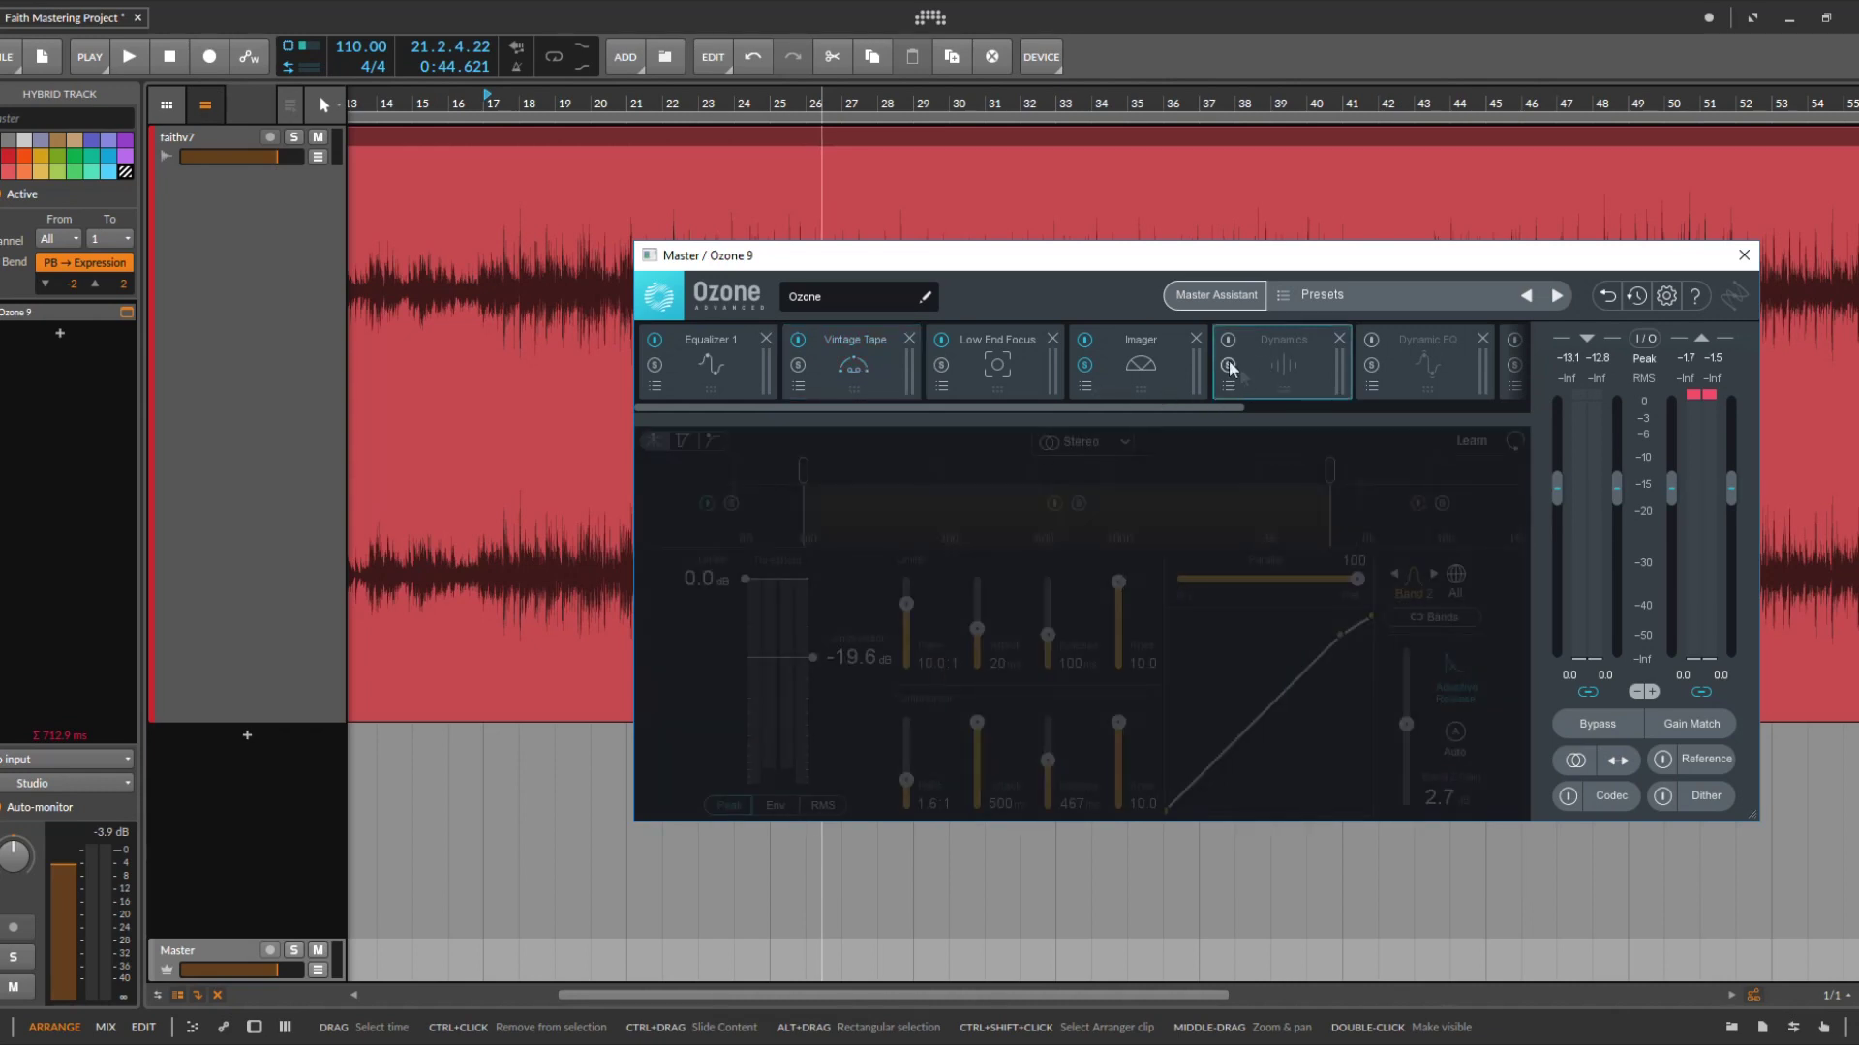
pyautogui.click(763, 533)
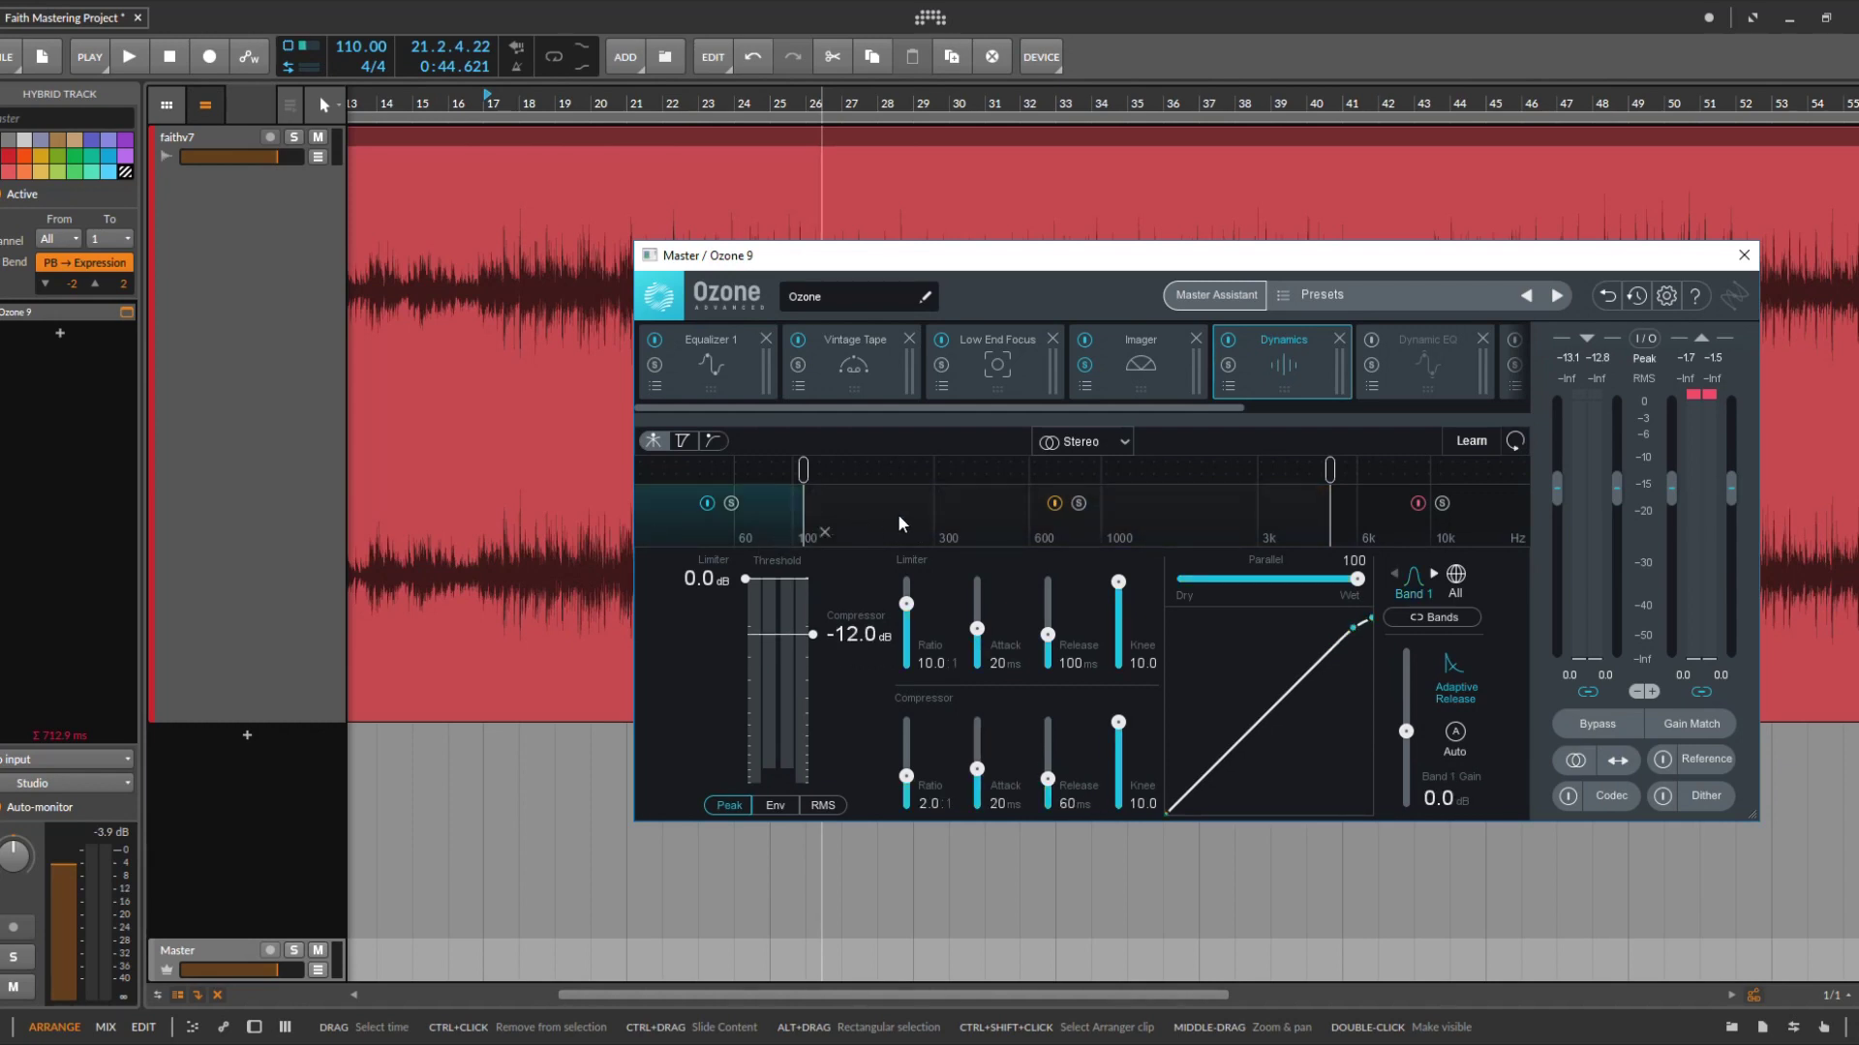
pyautogui.click(897, 523)
pyautogui.click(1384, 510)
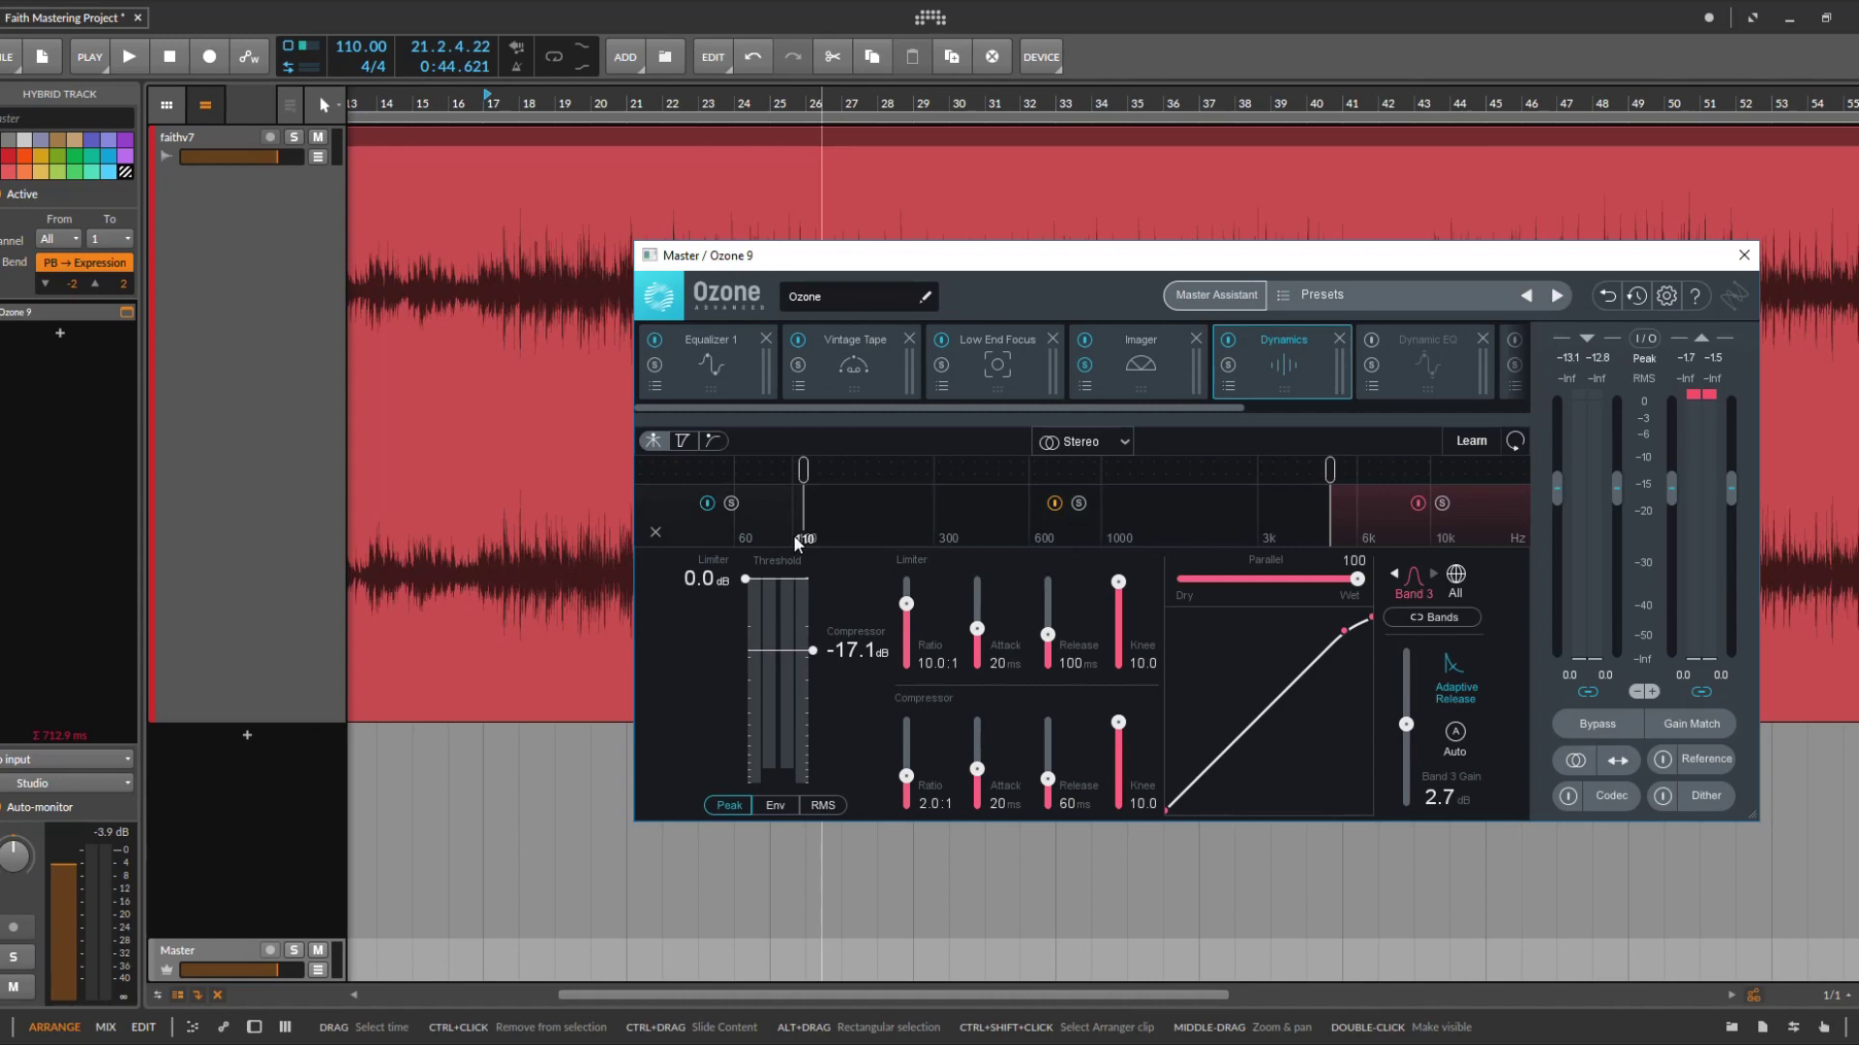
# Solo Band 1 of the Dynamics module, play the track from bar 17, and stop it
pyautogui.moveTo(649, 115)
pyautogui.mouseDown()
pyautogui.moveTo(644, 87)
pyautogui.moveTo(646, 118)
pyautogui.mouseUp()
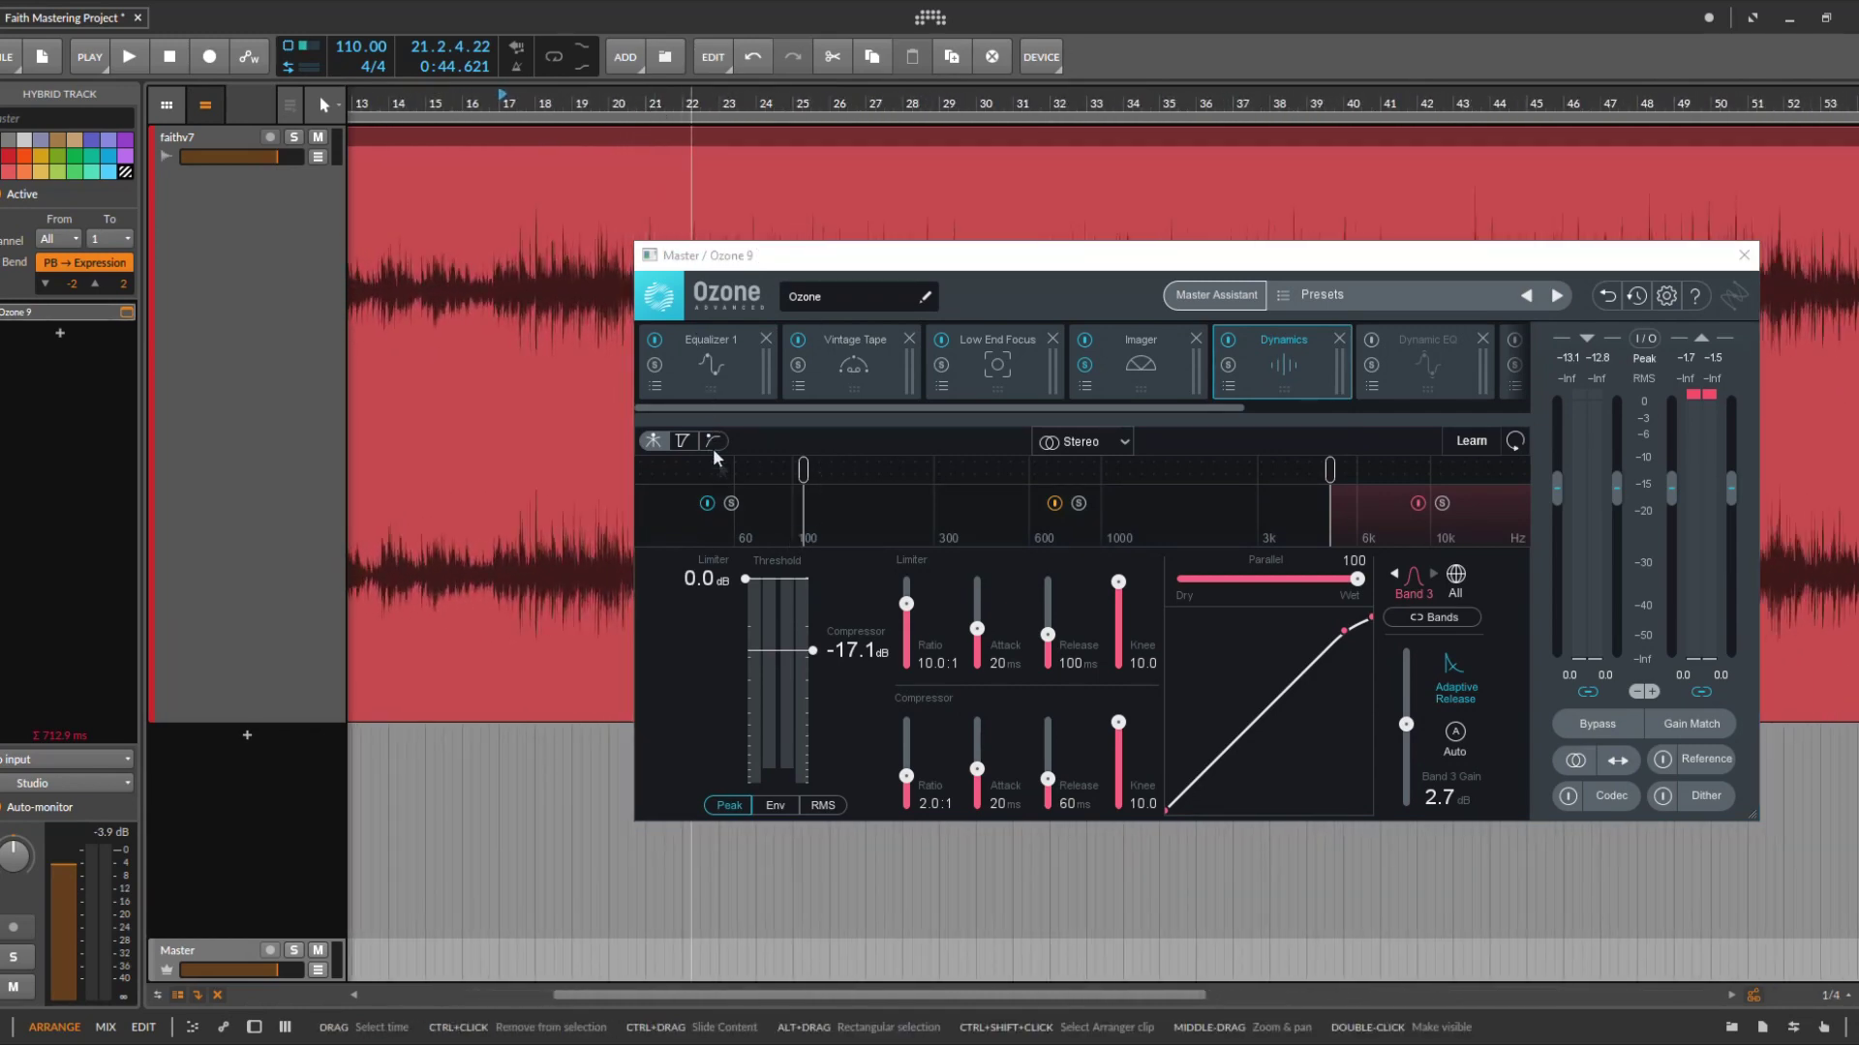
pyautogui.click(763, 505)
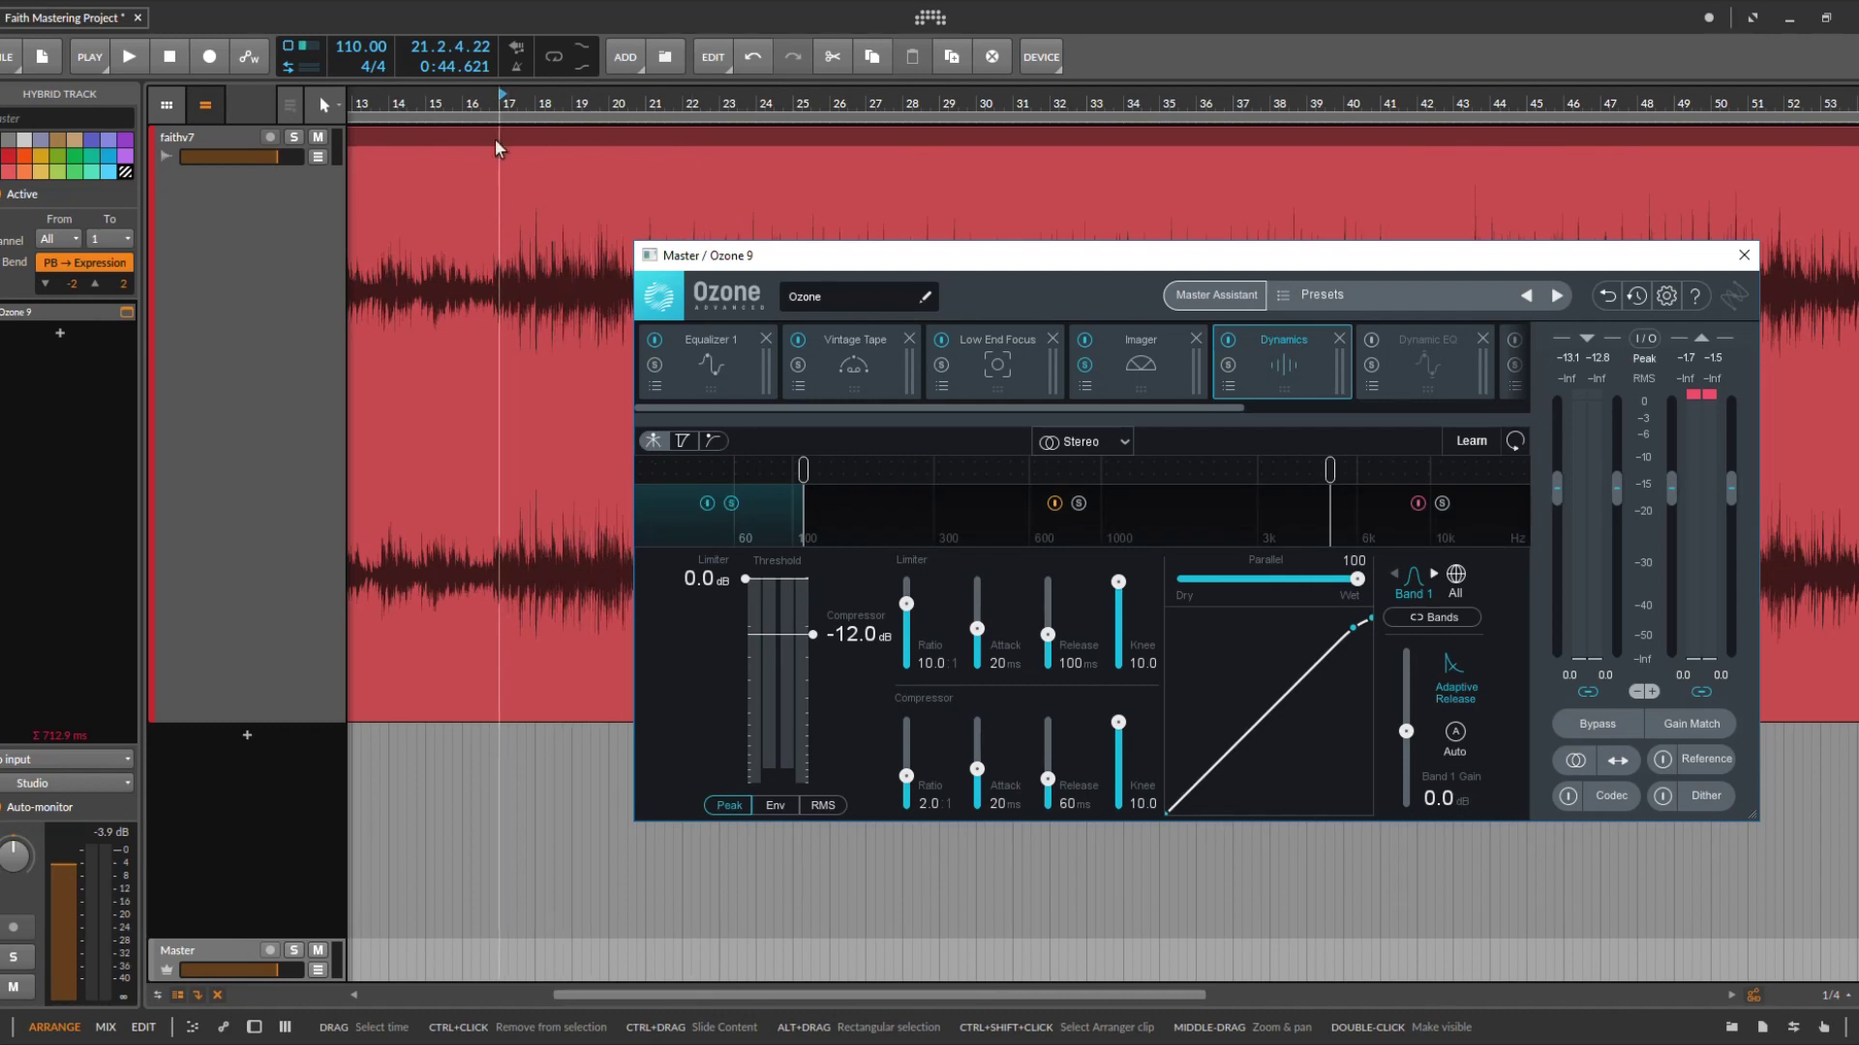
pyautogui.click(504, 107)
pyautogui.moveTo(504, 107); pyautogui.dragTo(495, 107)
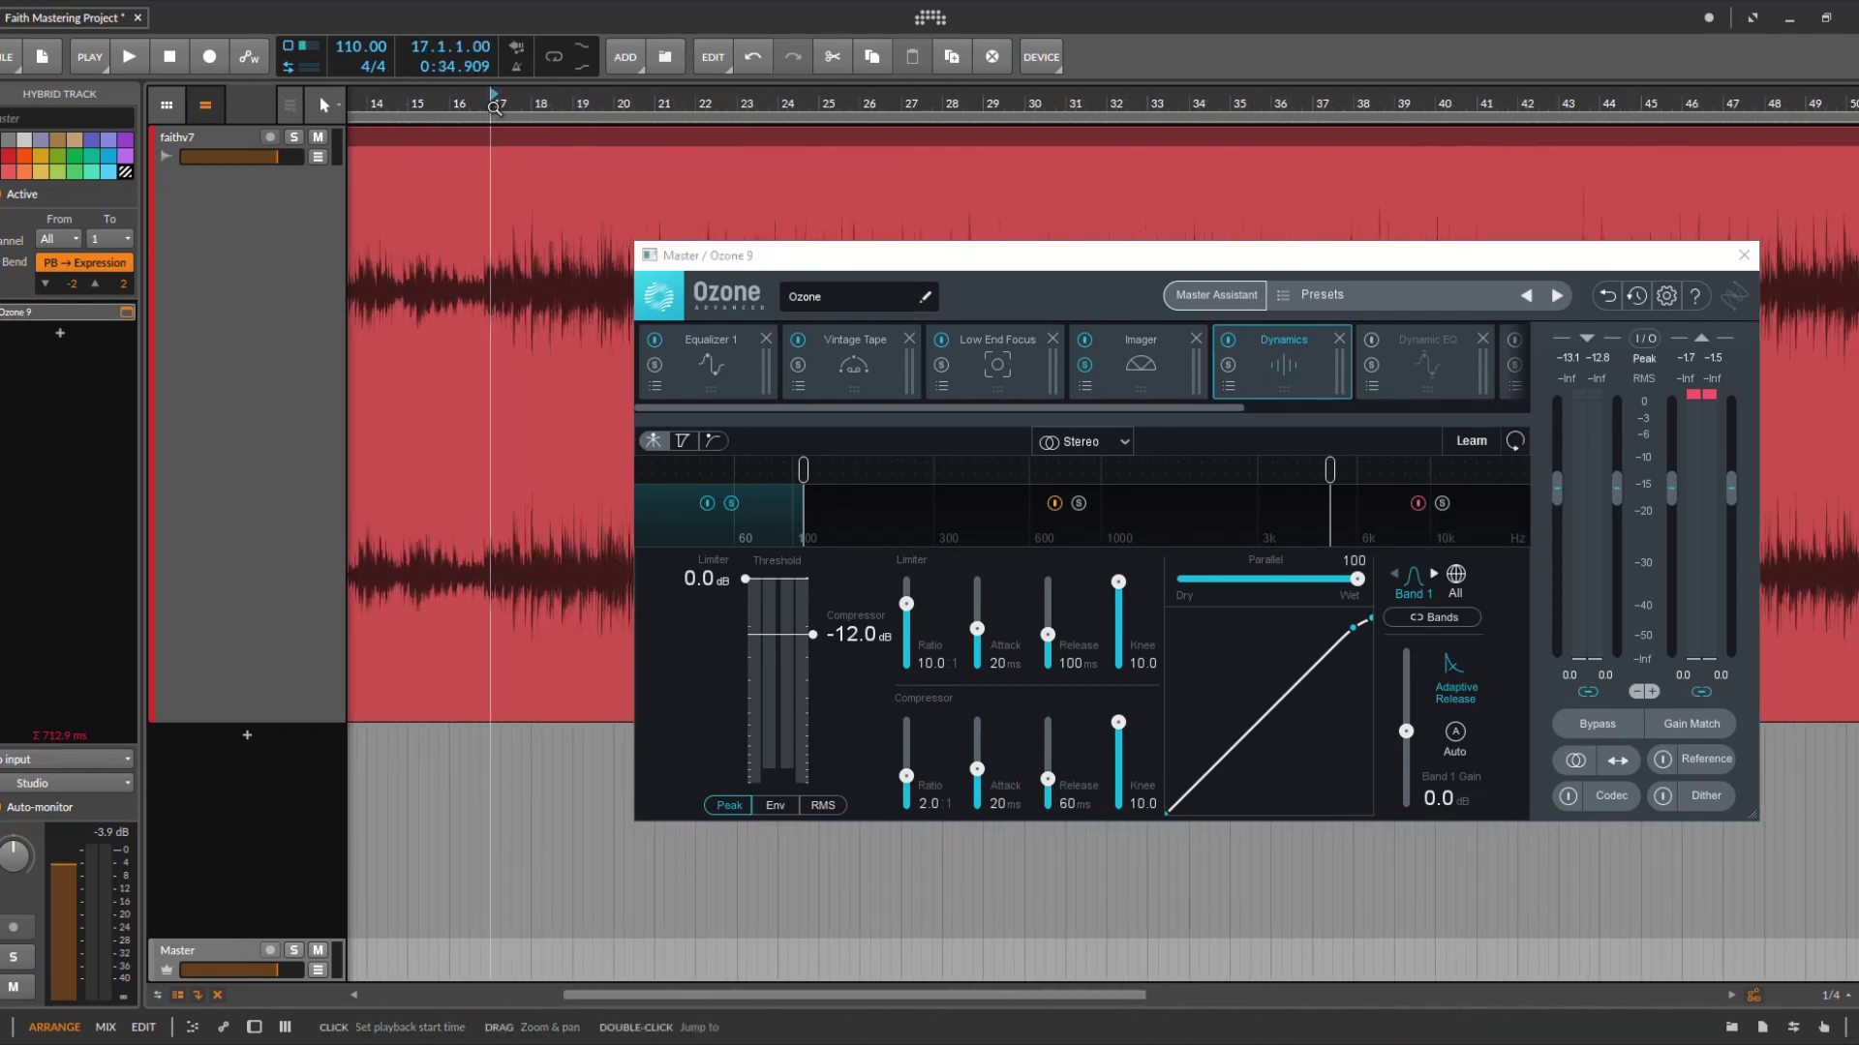
pyautogui.press('space')
pyautogui.moveTo(494, 106)
pyautogui.mouseDown()
pyautogui.moveTo(494, 136)
pyautogui.moveTo(493, 99)
pyautogui.mouseUp()
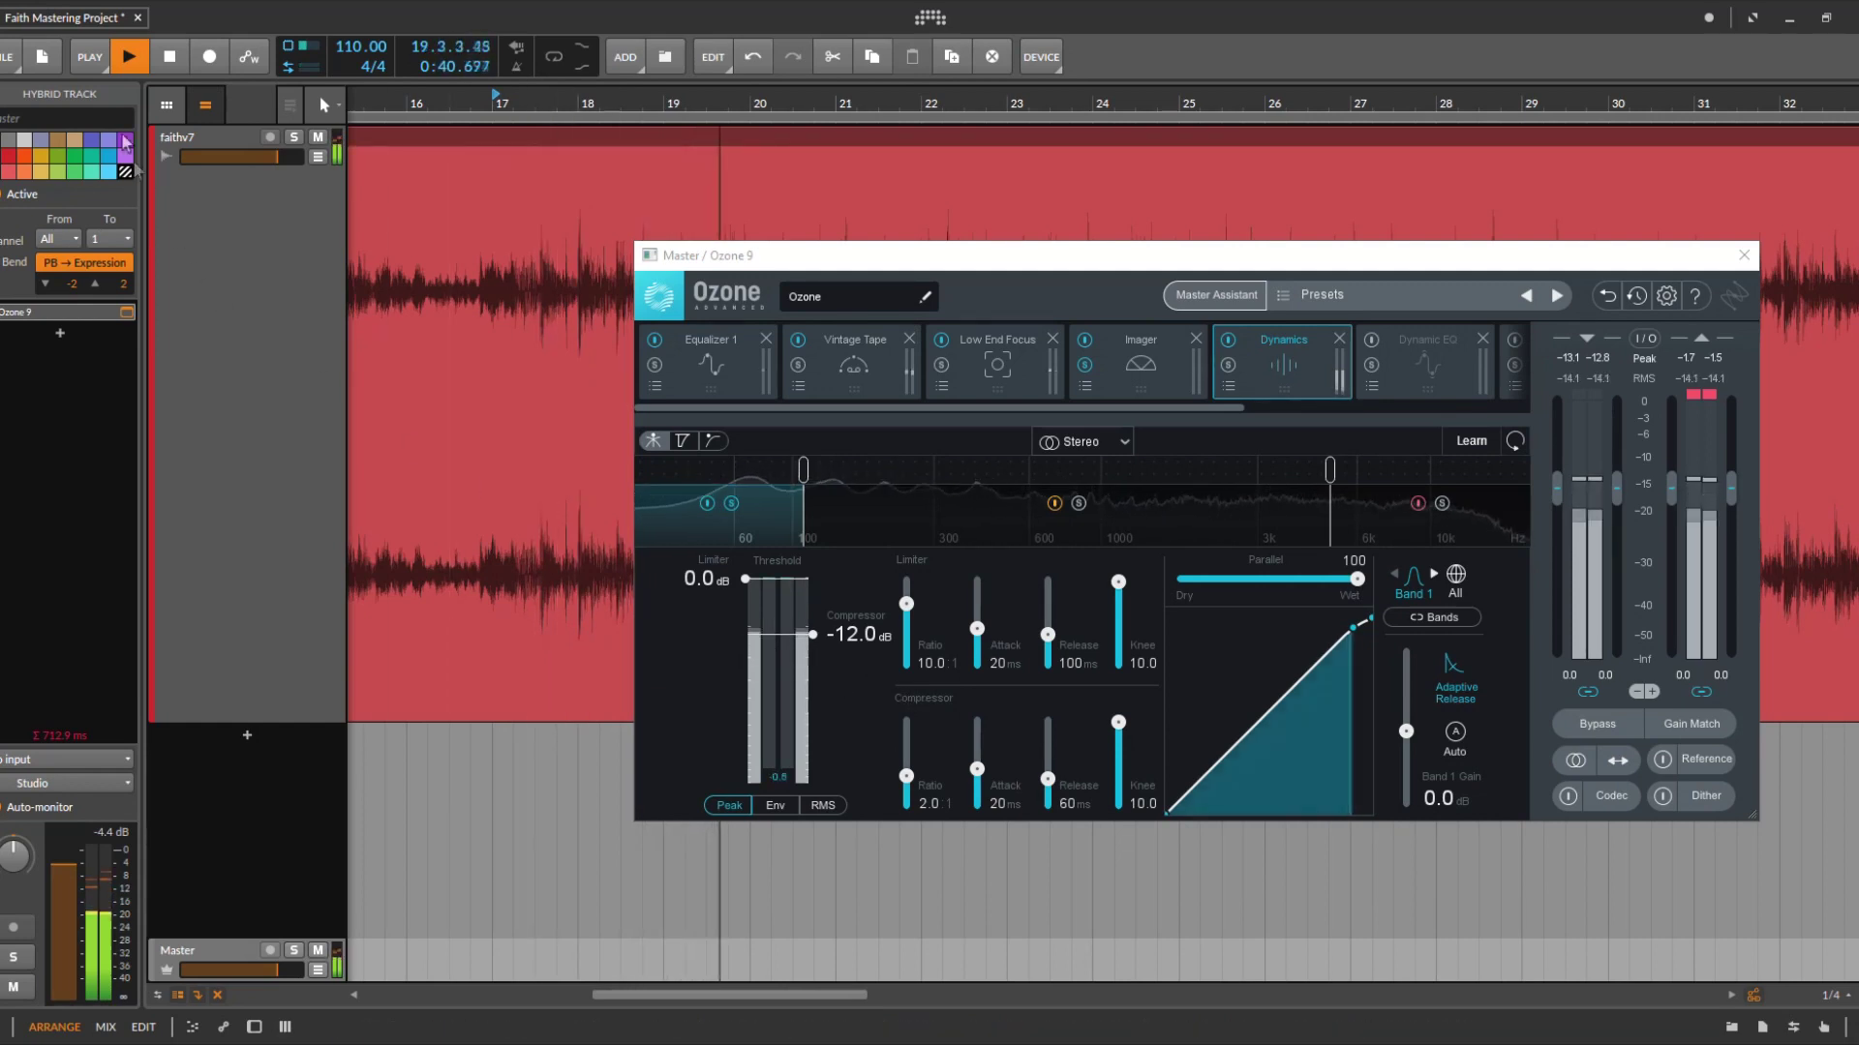
pyautogui.click(167, 58)
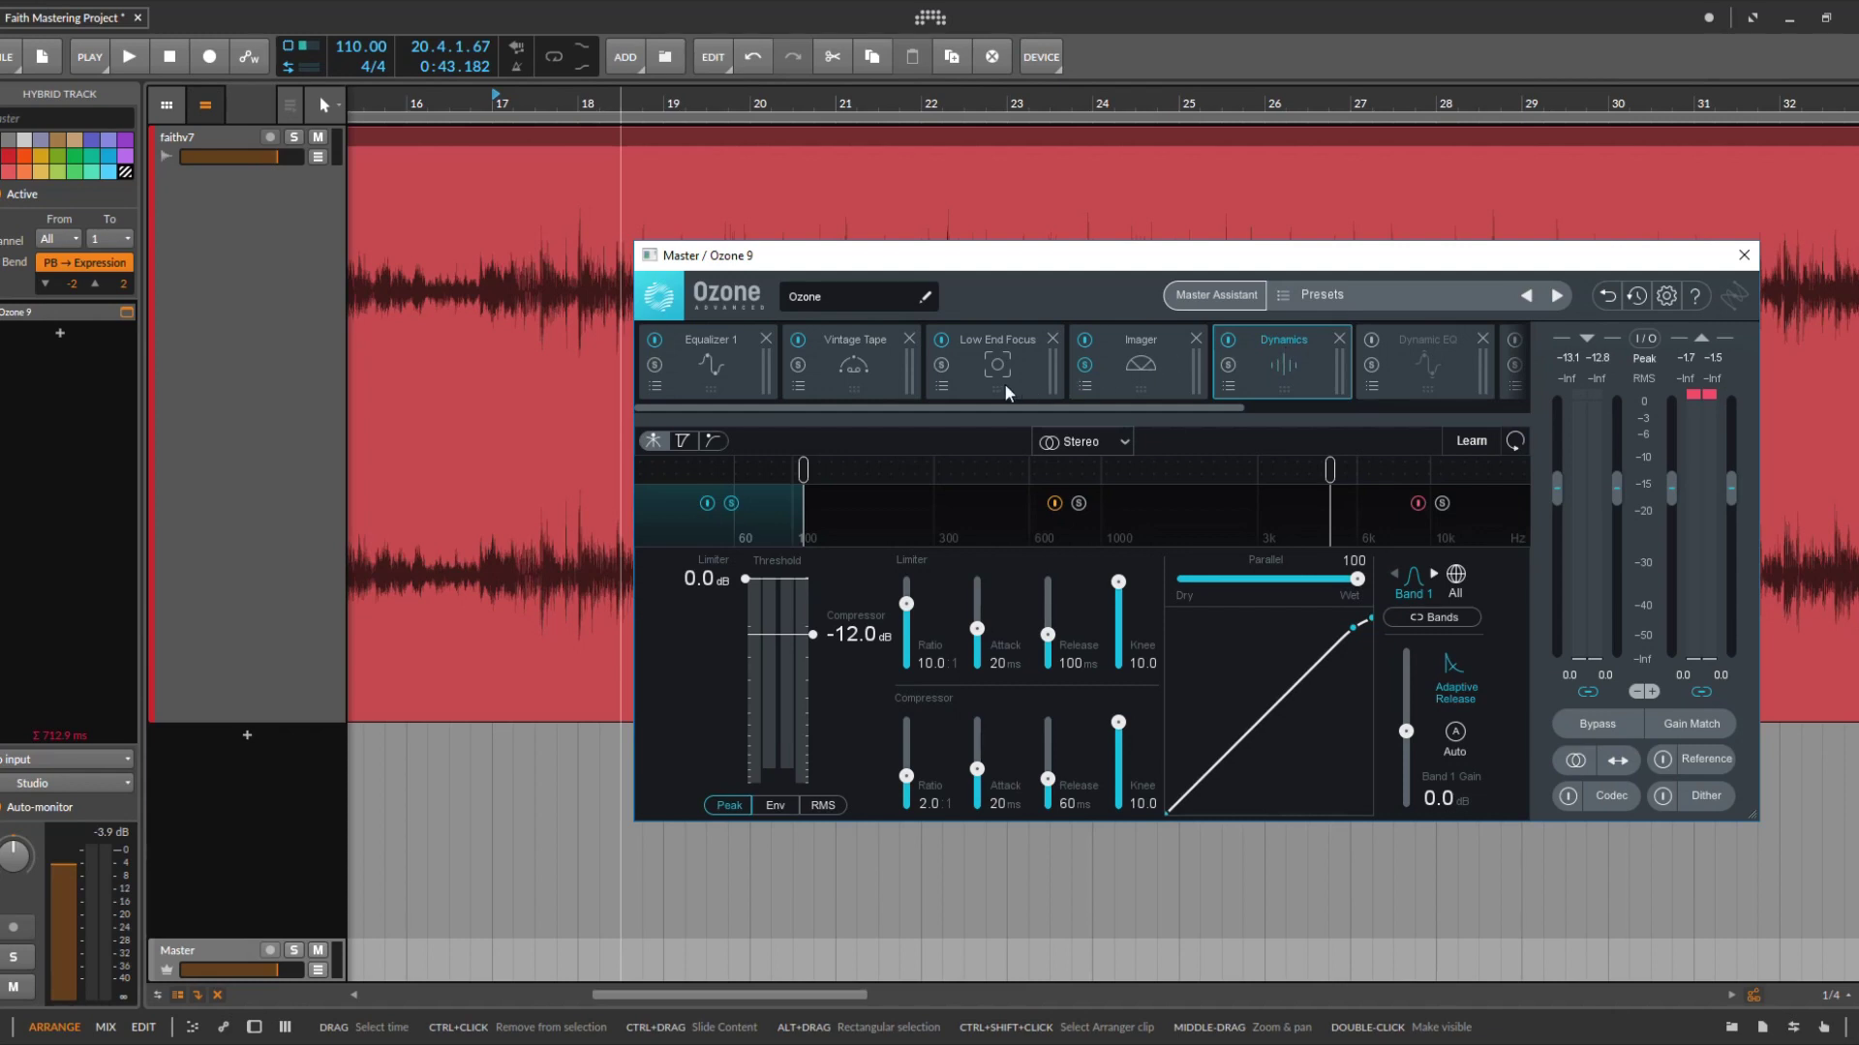
# Revisit the Low End Focus settings and review Bands 2 and 3 of the Dynamics module
pyautogui.click(981, 356)
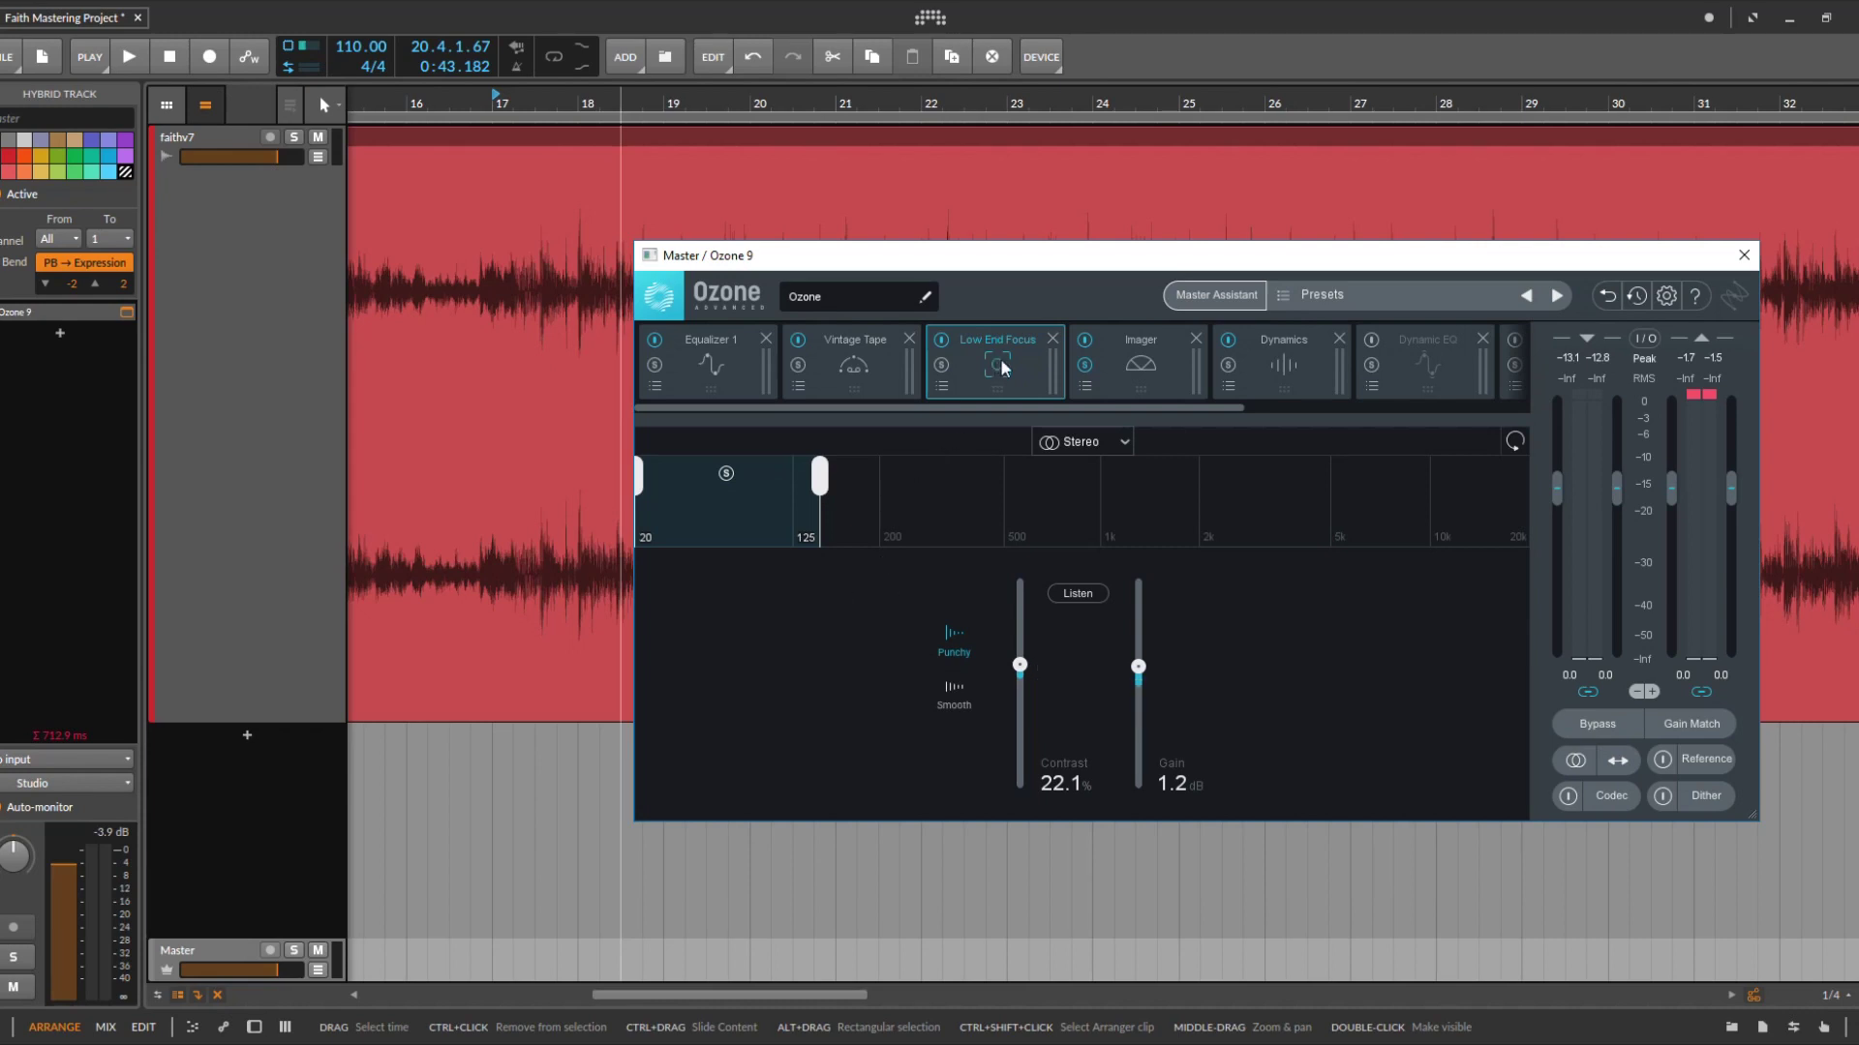
pyautogui.click(1266, 369)
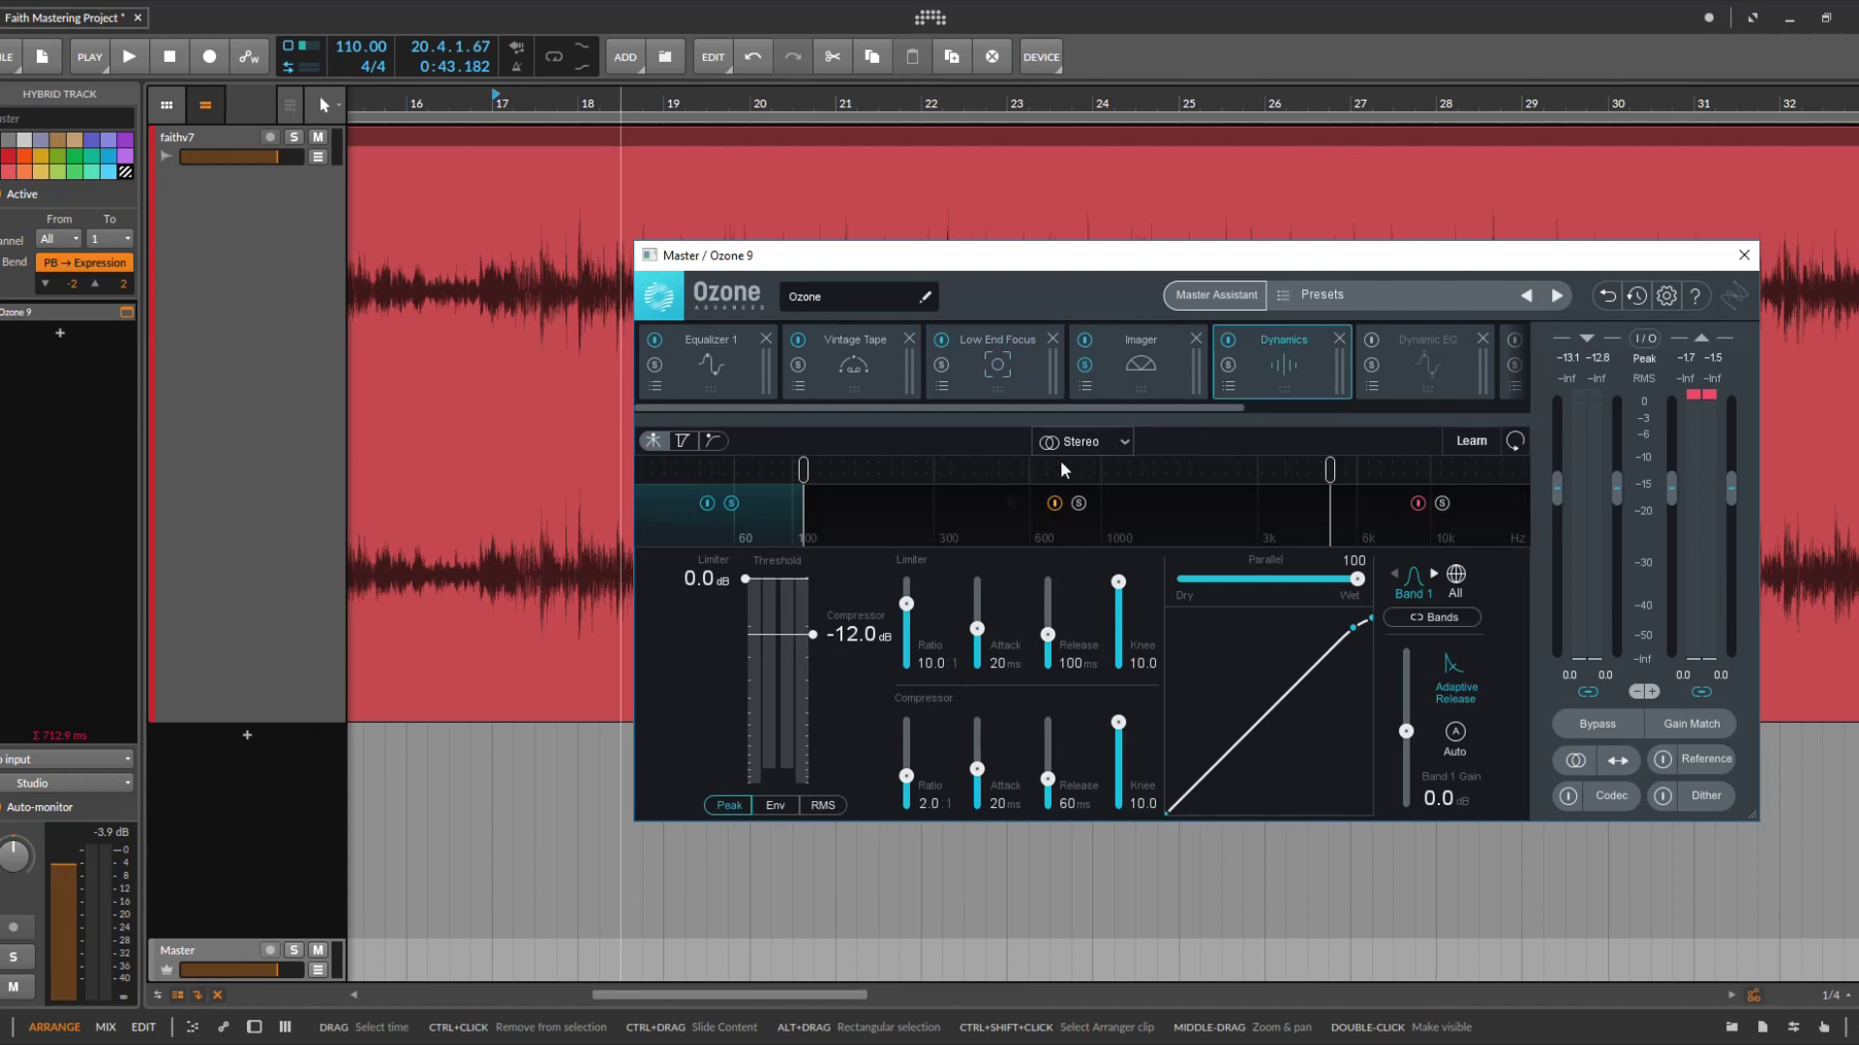
pyautogui.click(890, 532)
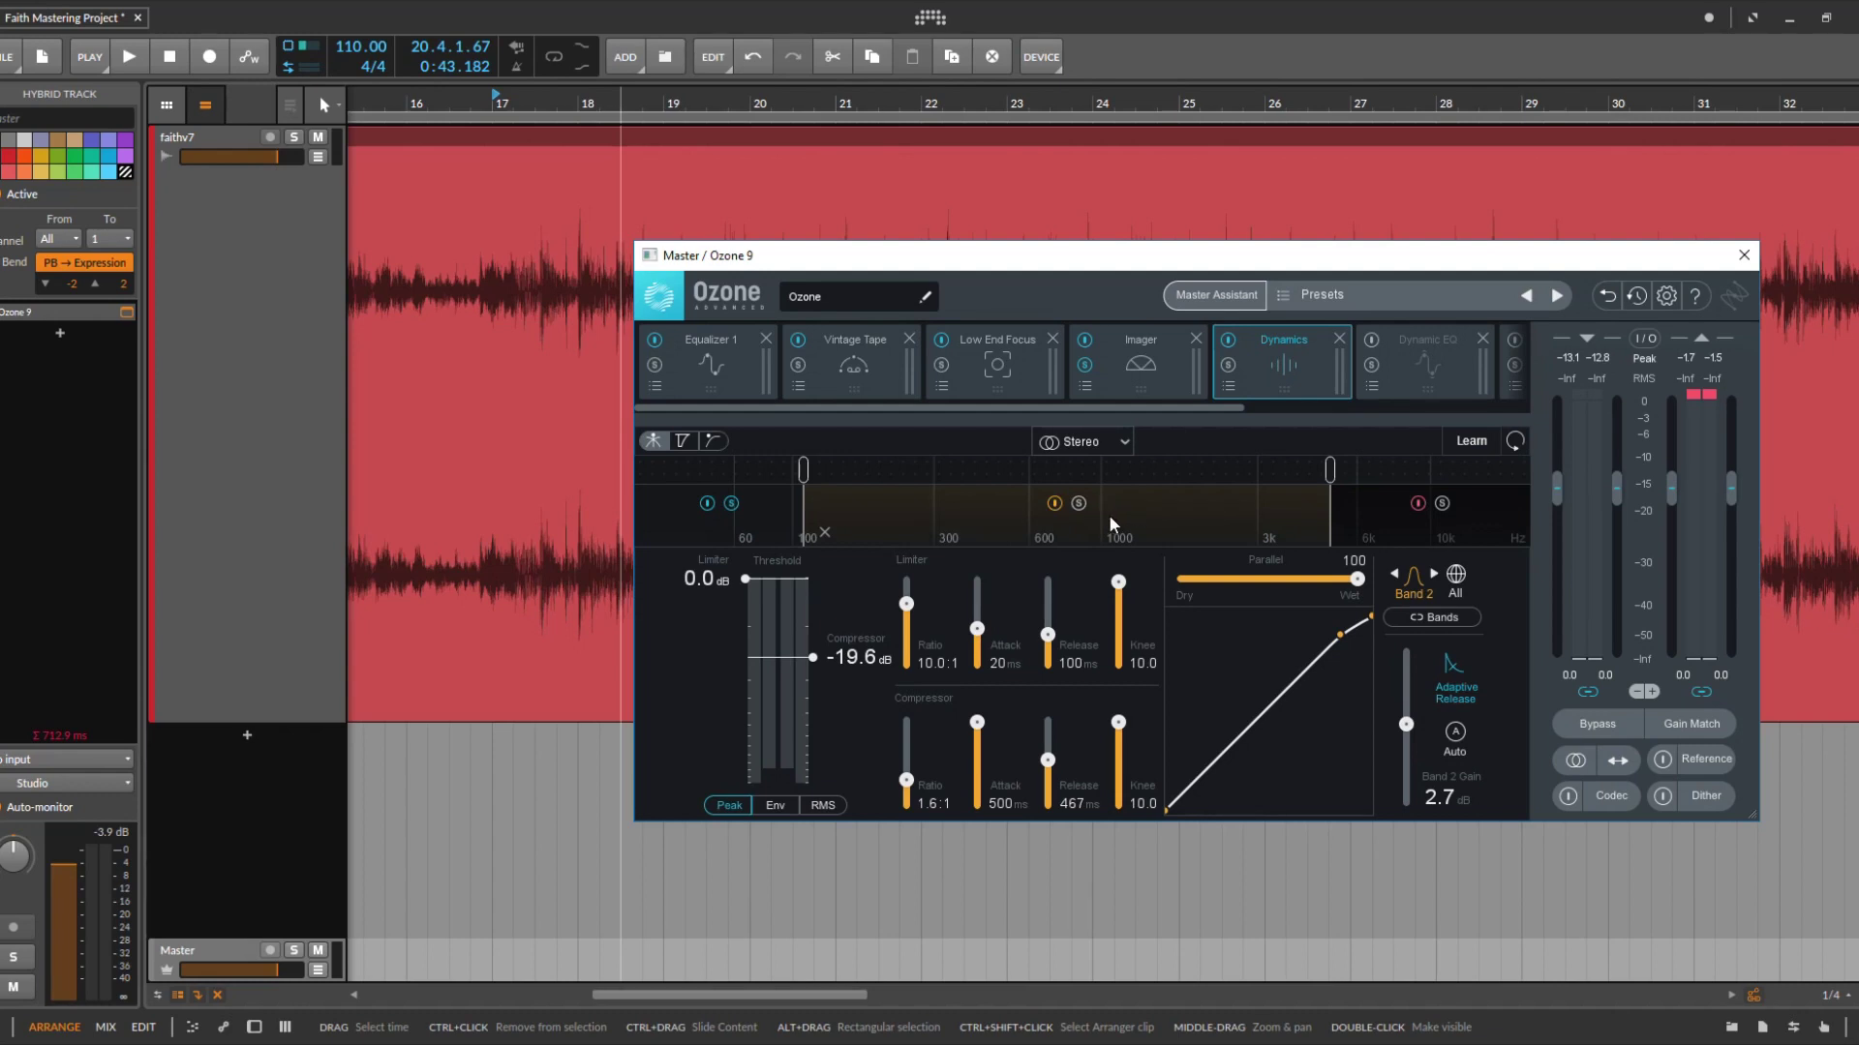
pyautogui.click(1392, 522)
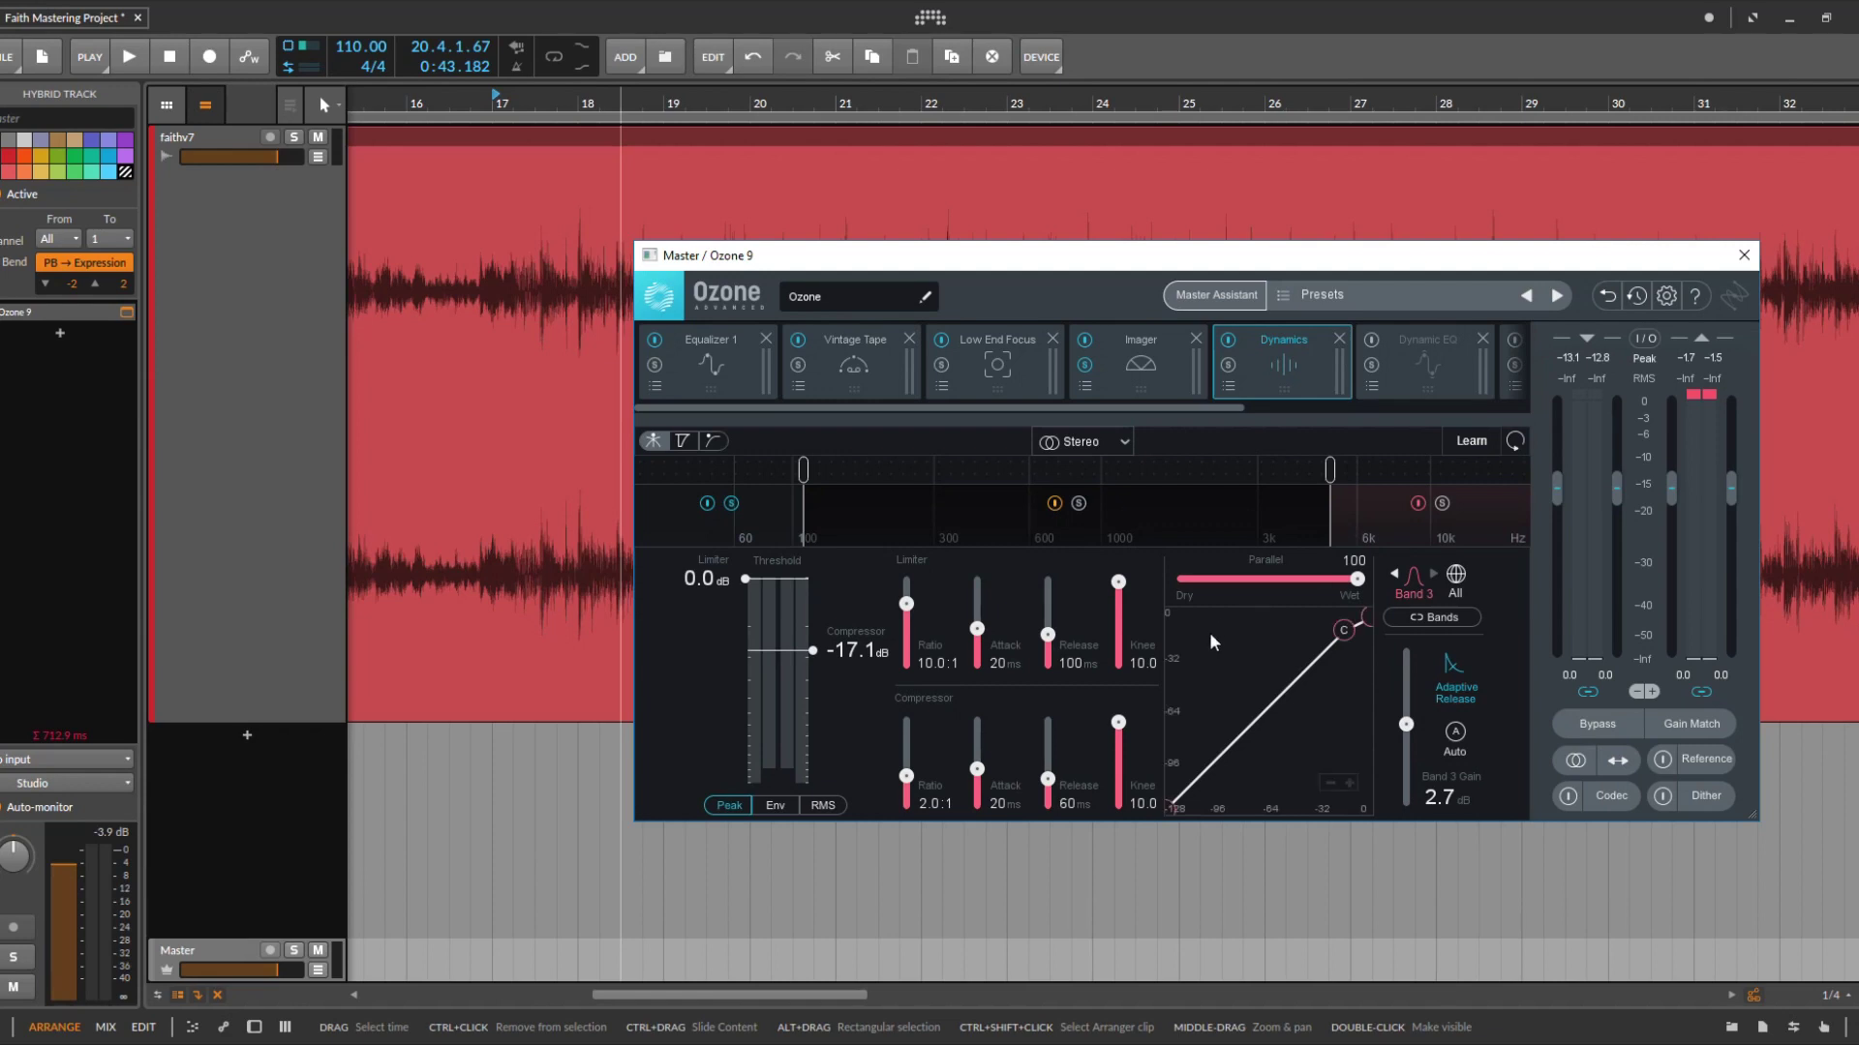
# Solo Band 2 of the Dynamics module instead of Band 1 and play the track from bar 17
pyautogui.click(1089, 533)
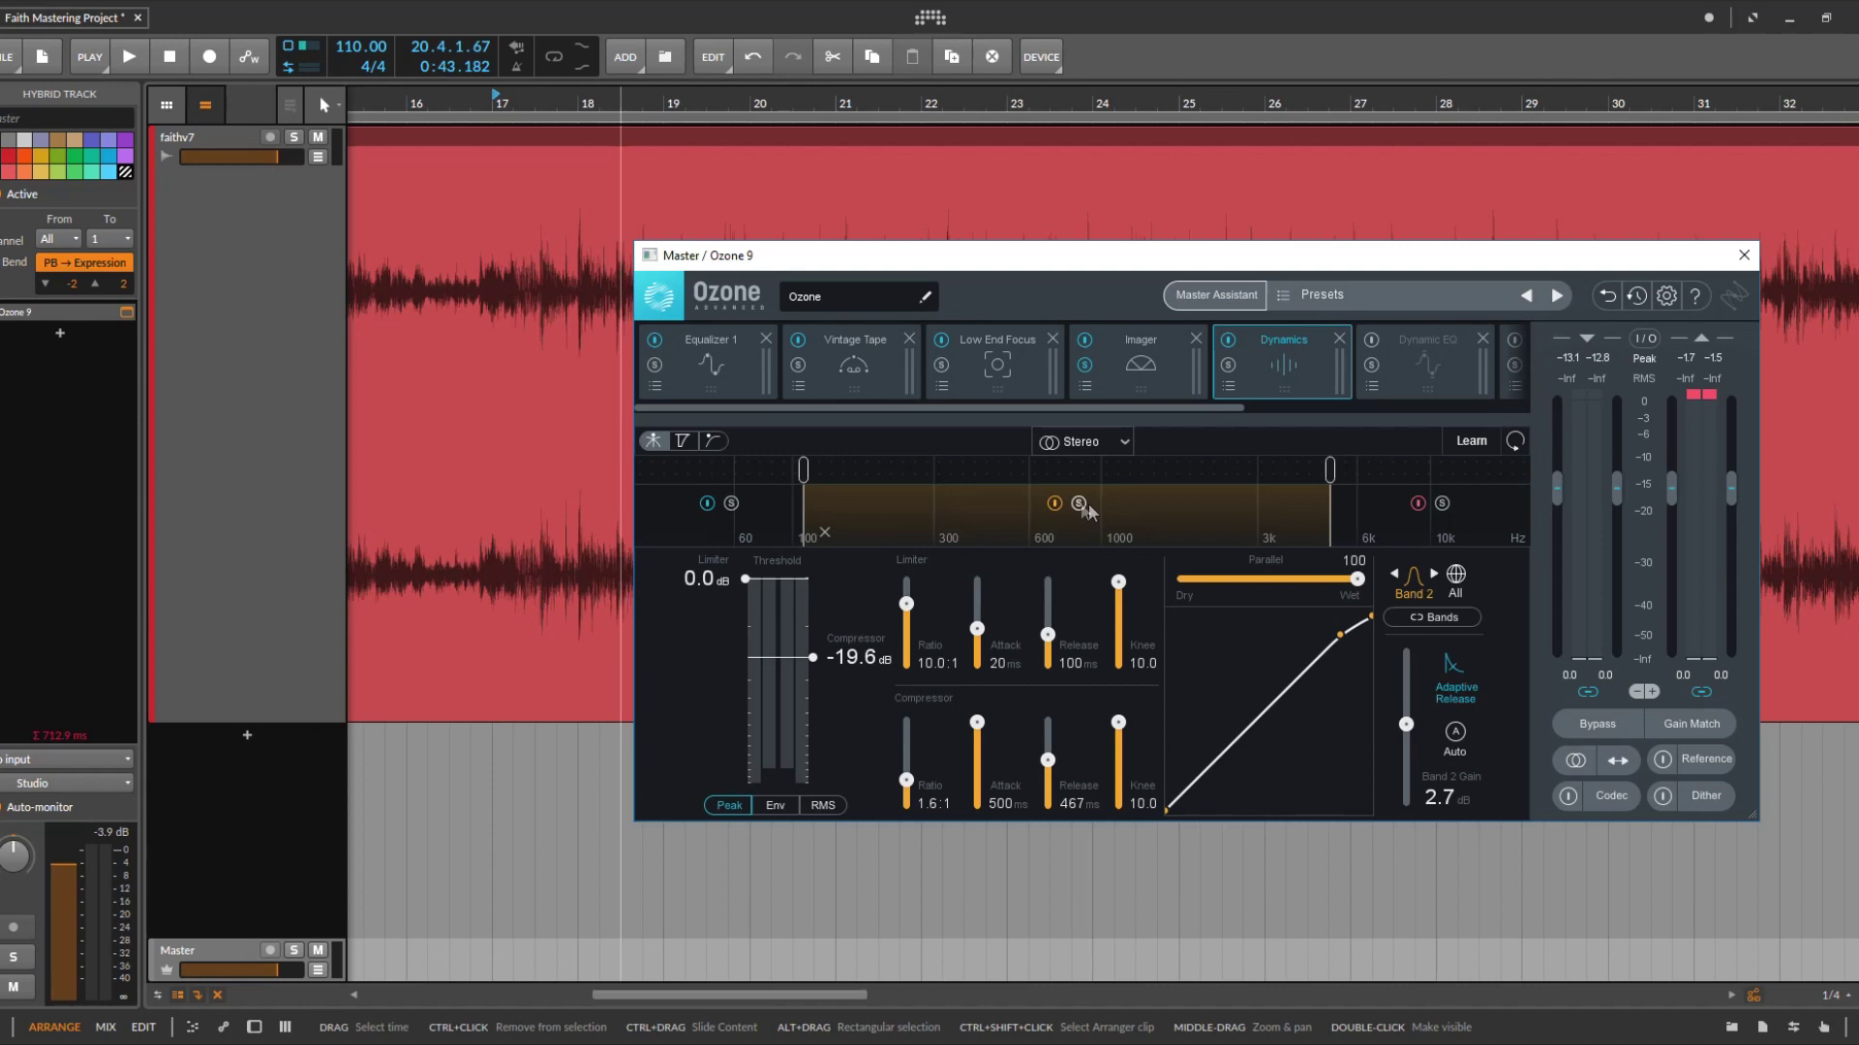
pyautogui.click(498, 102)
pyautogui.press('space')
pyautogui.moveTo(497, 101); pyautogui.dragTo(461, 121)
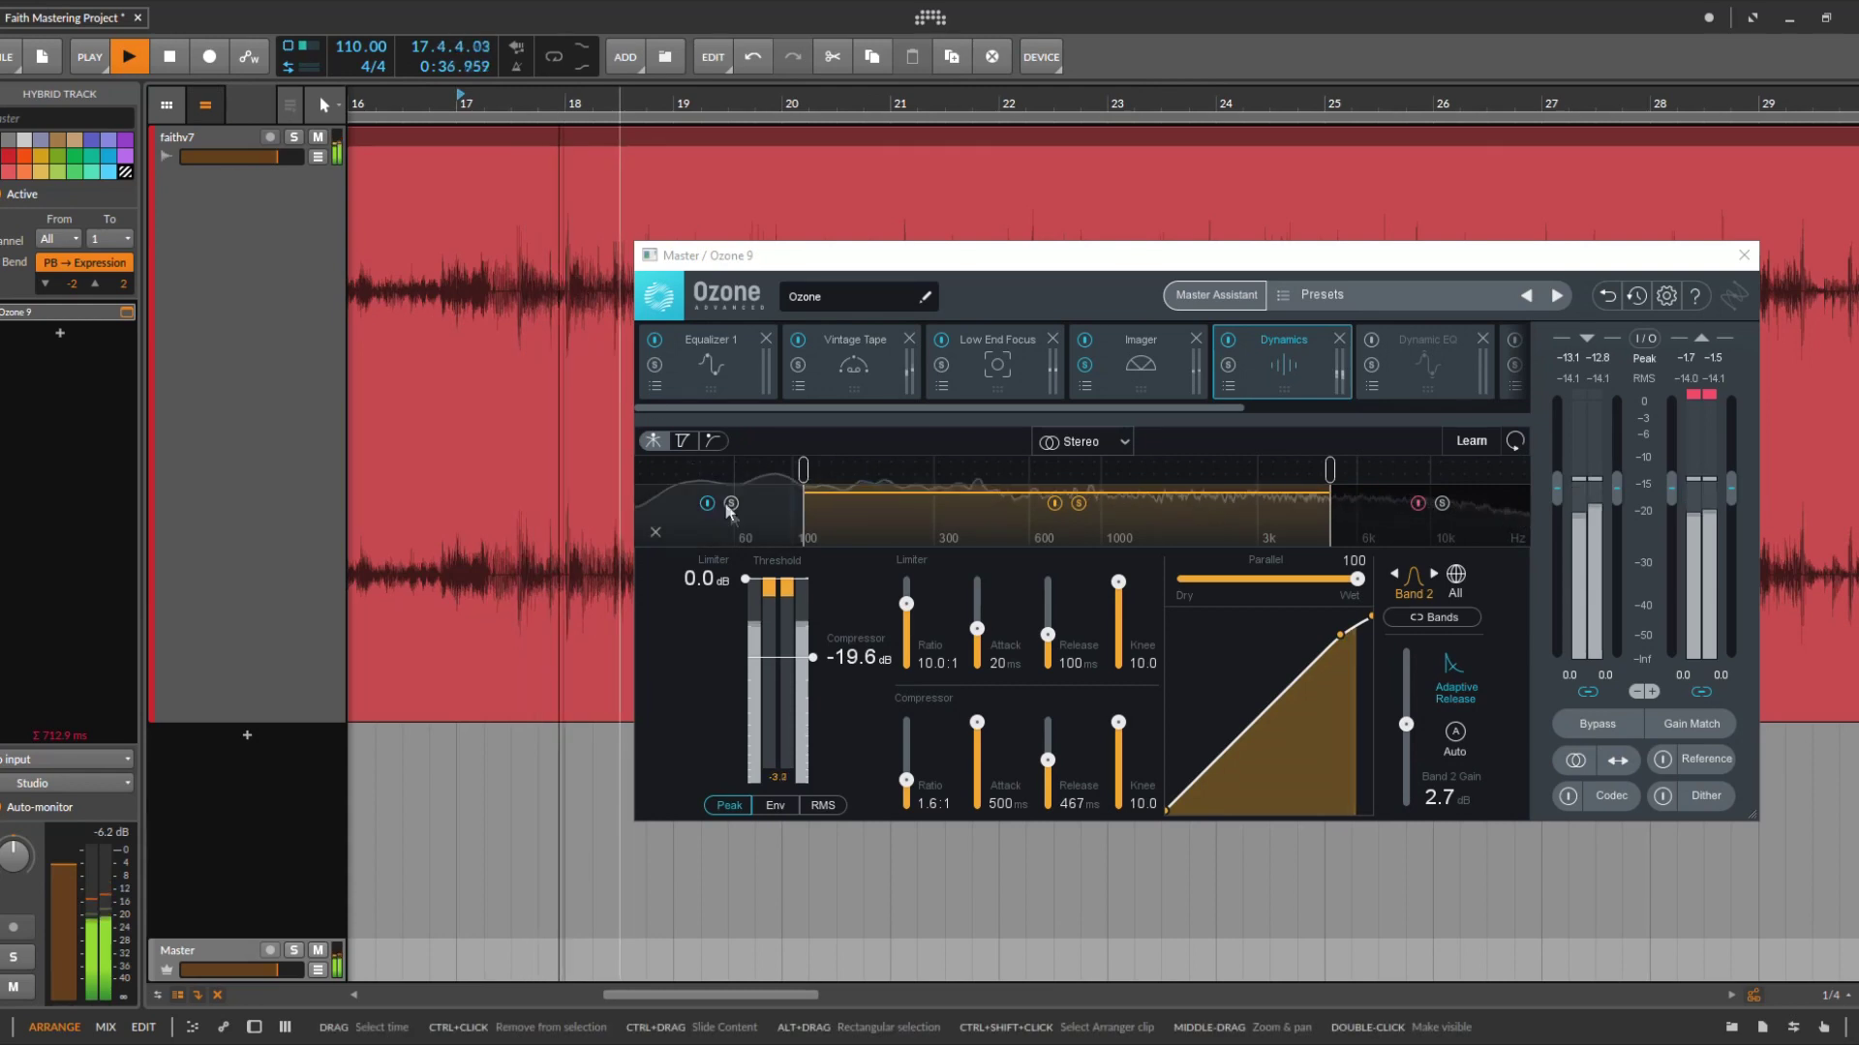
# Switch between Bands 1 and 2 of the Dynamics module during playback to compare their compression settings and meters
pyautogui.click(776, 536)
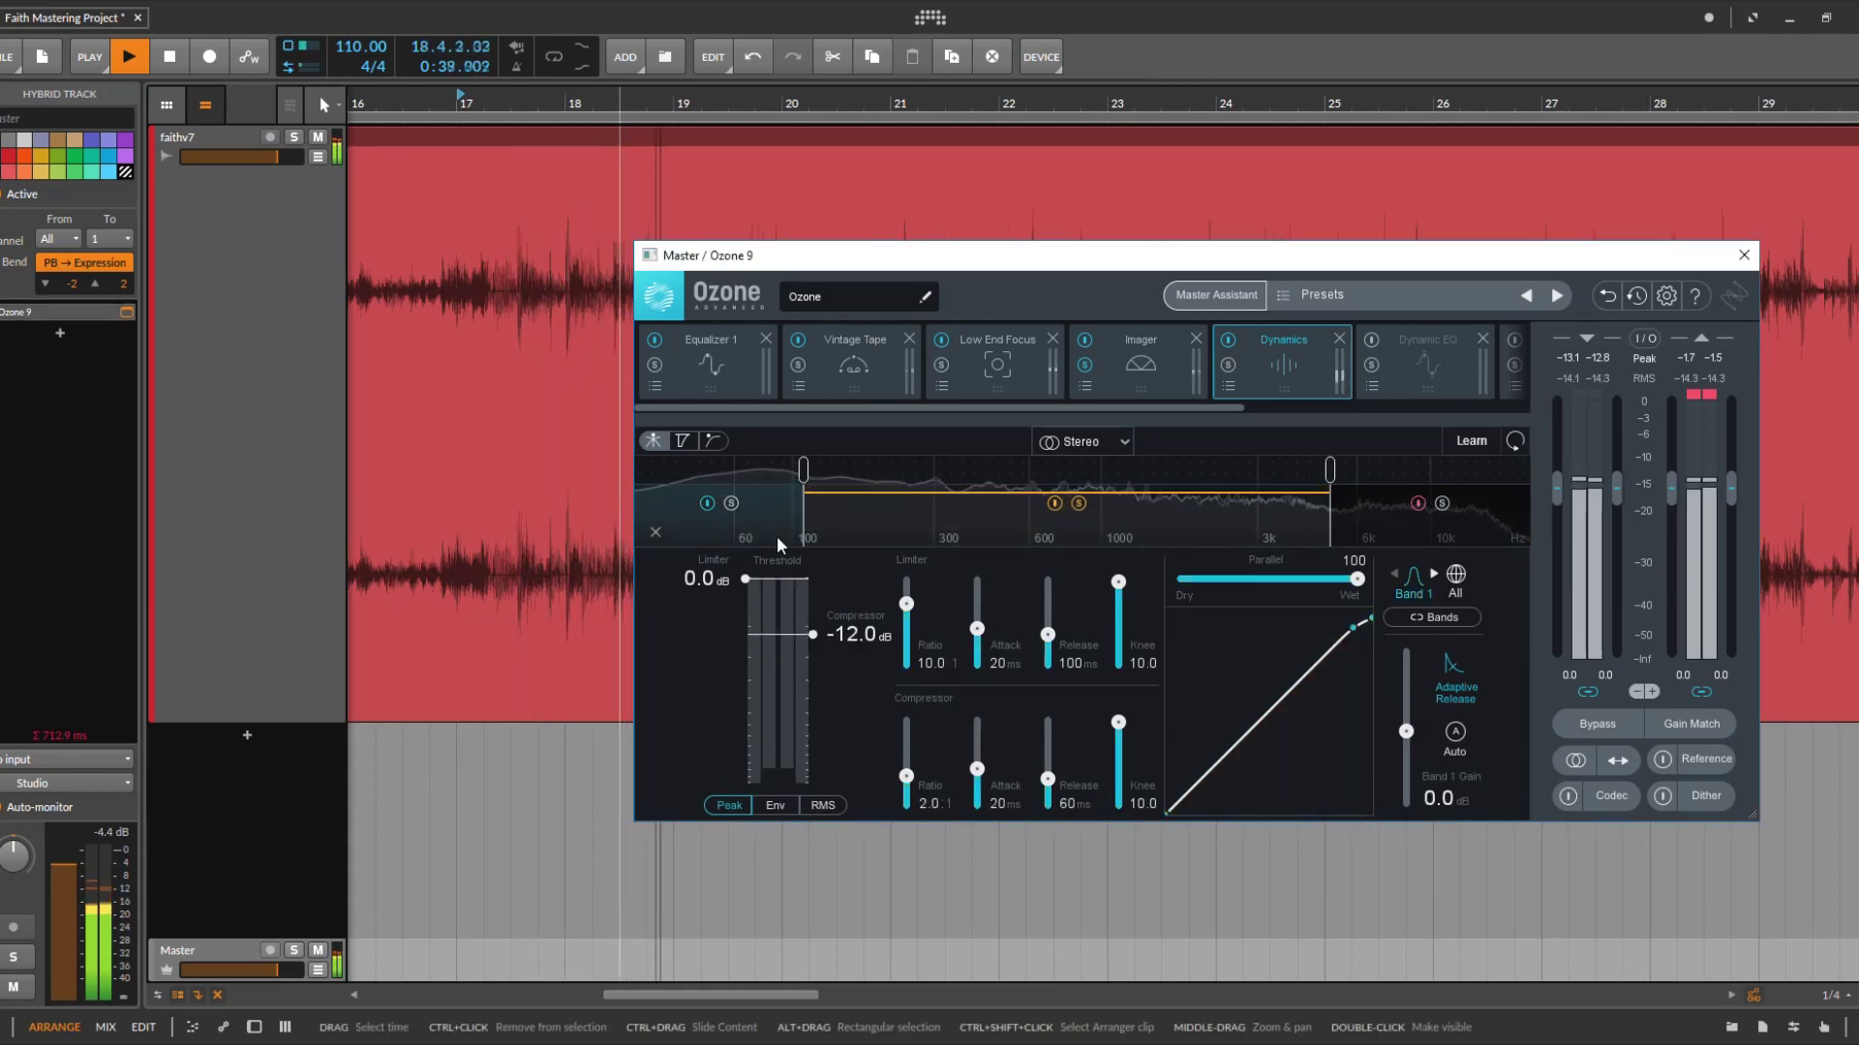
pyautogui.click(984, 542)
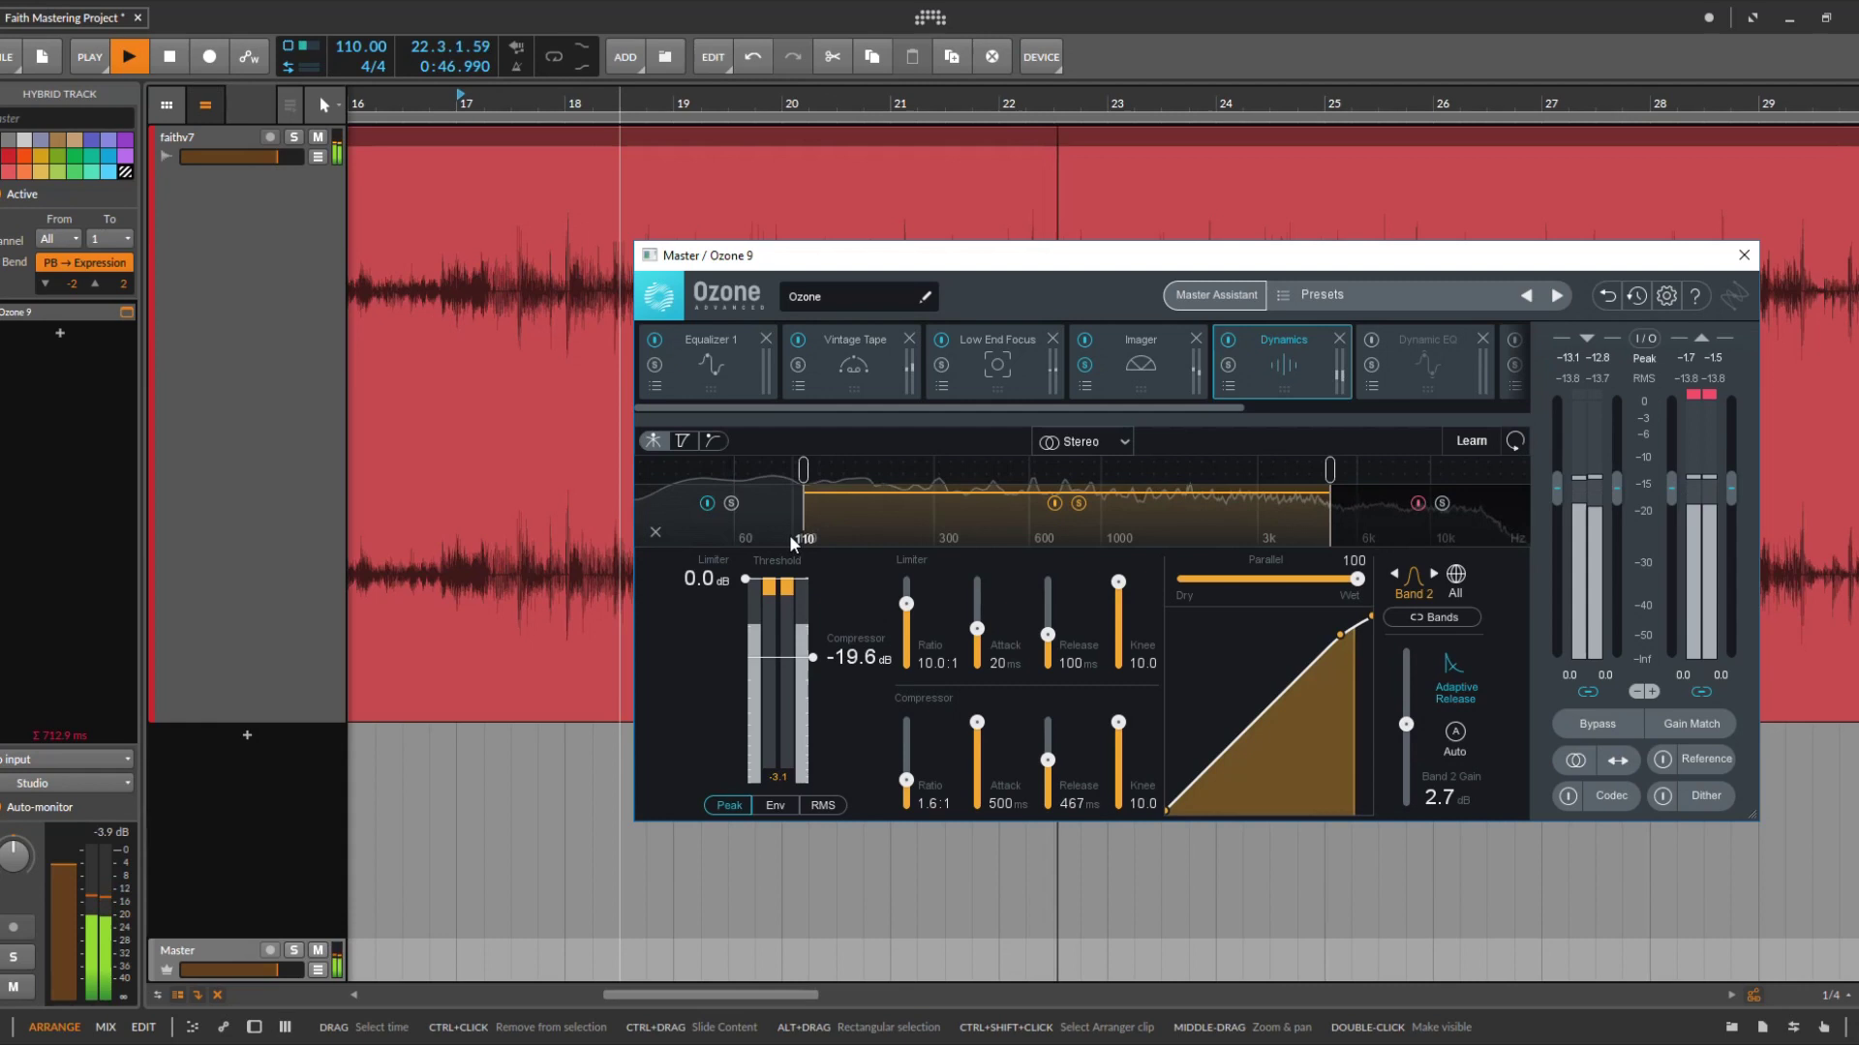
pyautogui.click(784, 534)
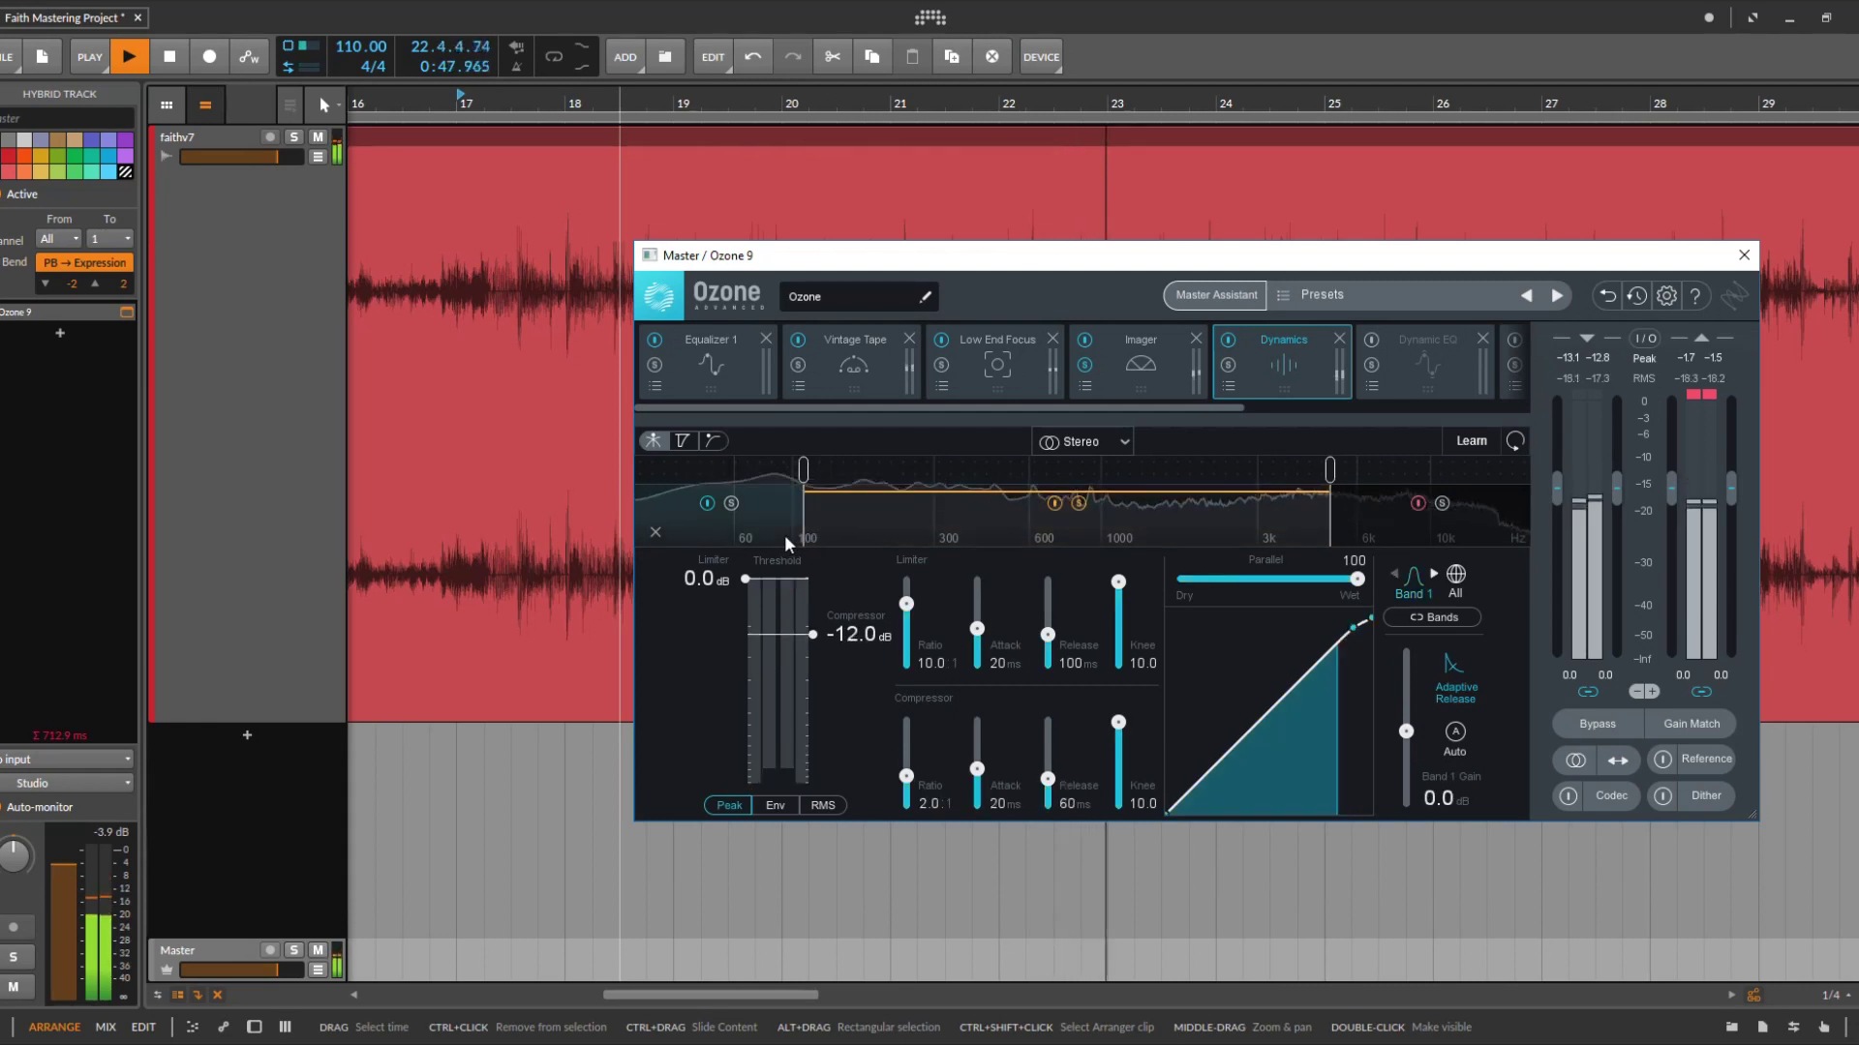
pyautogui.click(872, 532)
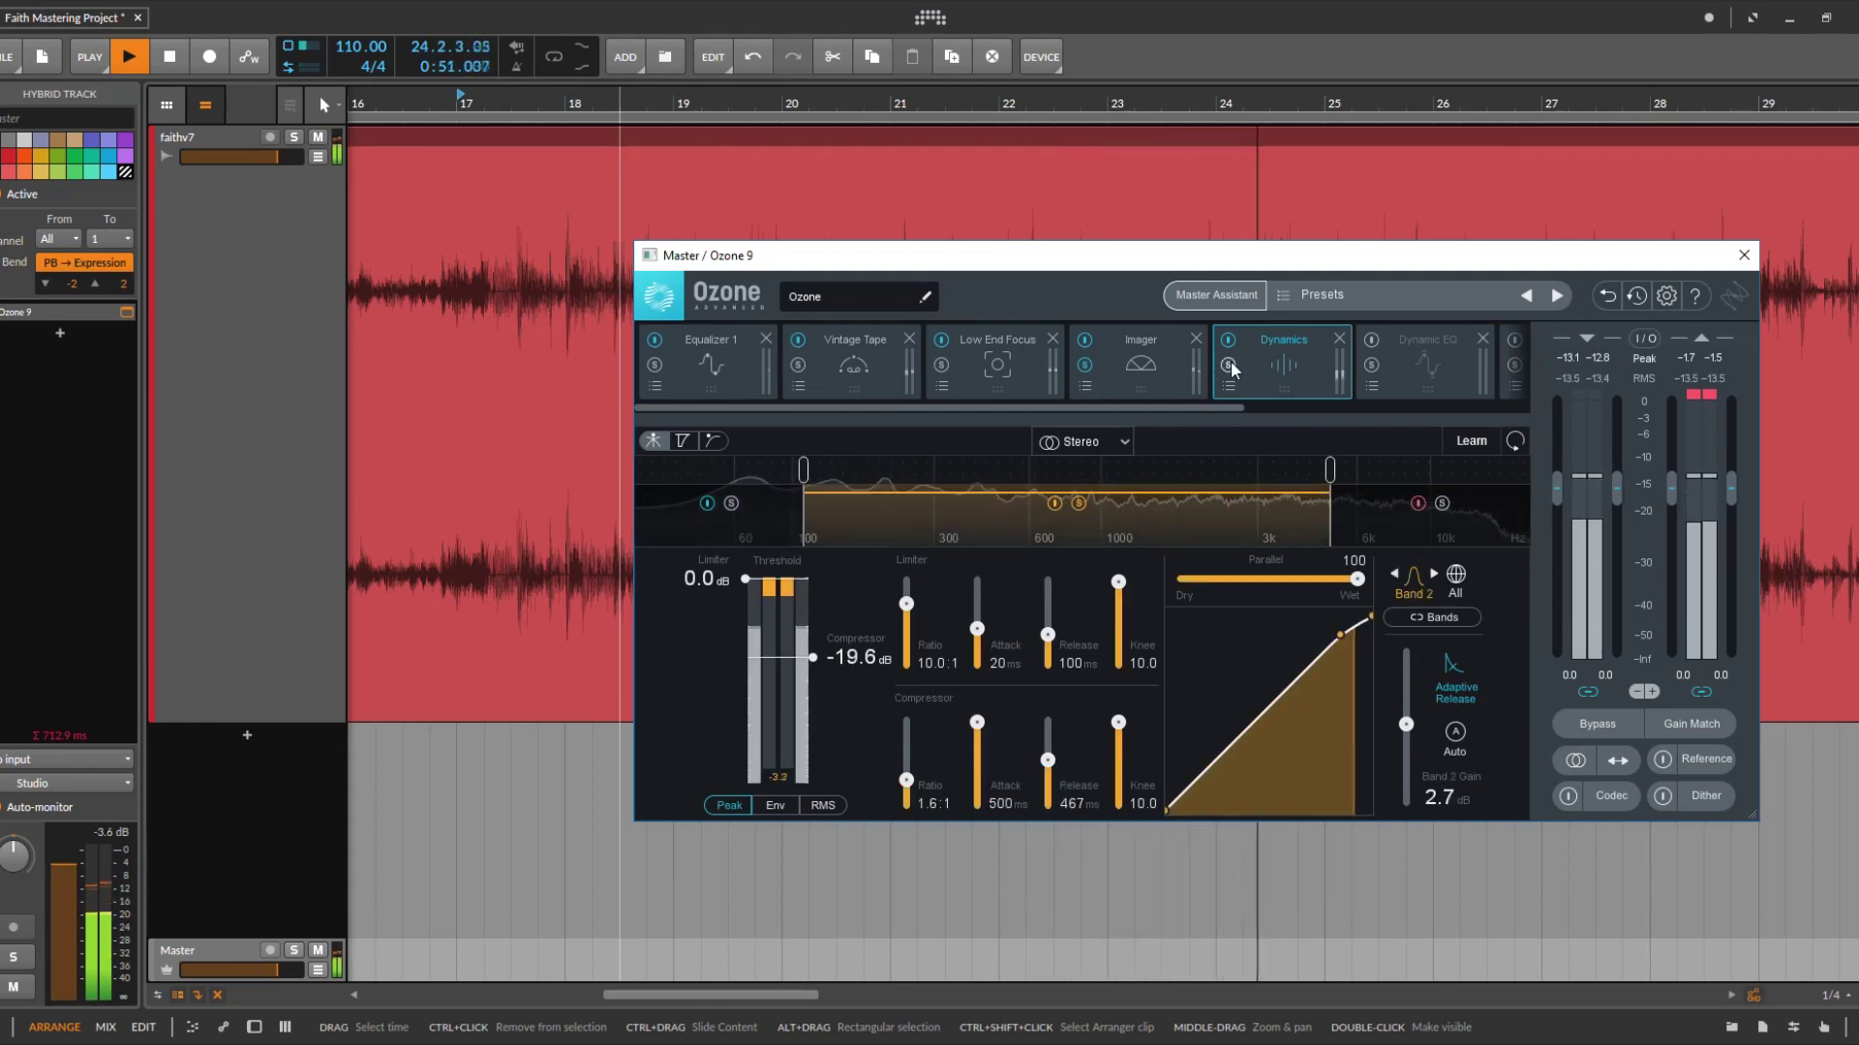
# Restart playback from bar 17 with Band 1 of the Dynamics module soloed
pyautogui.click(590, 146)
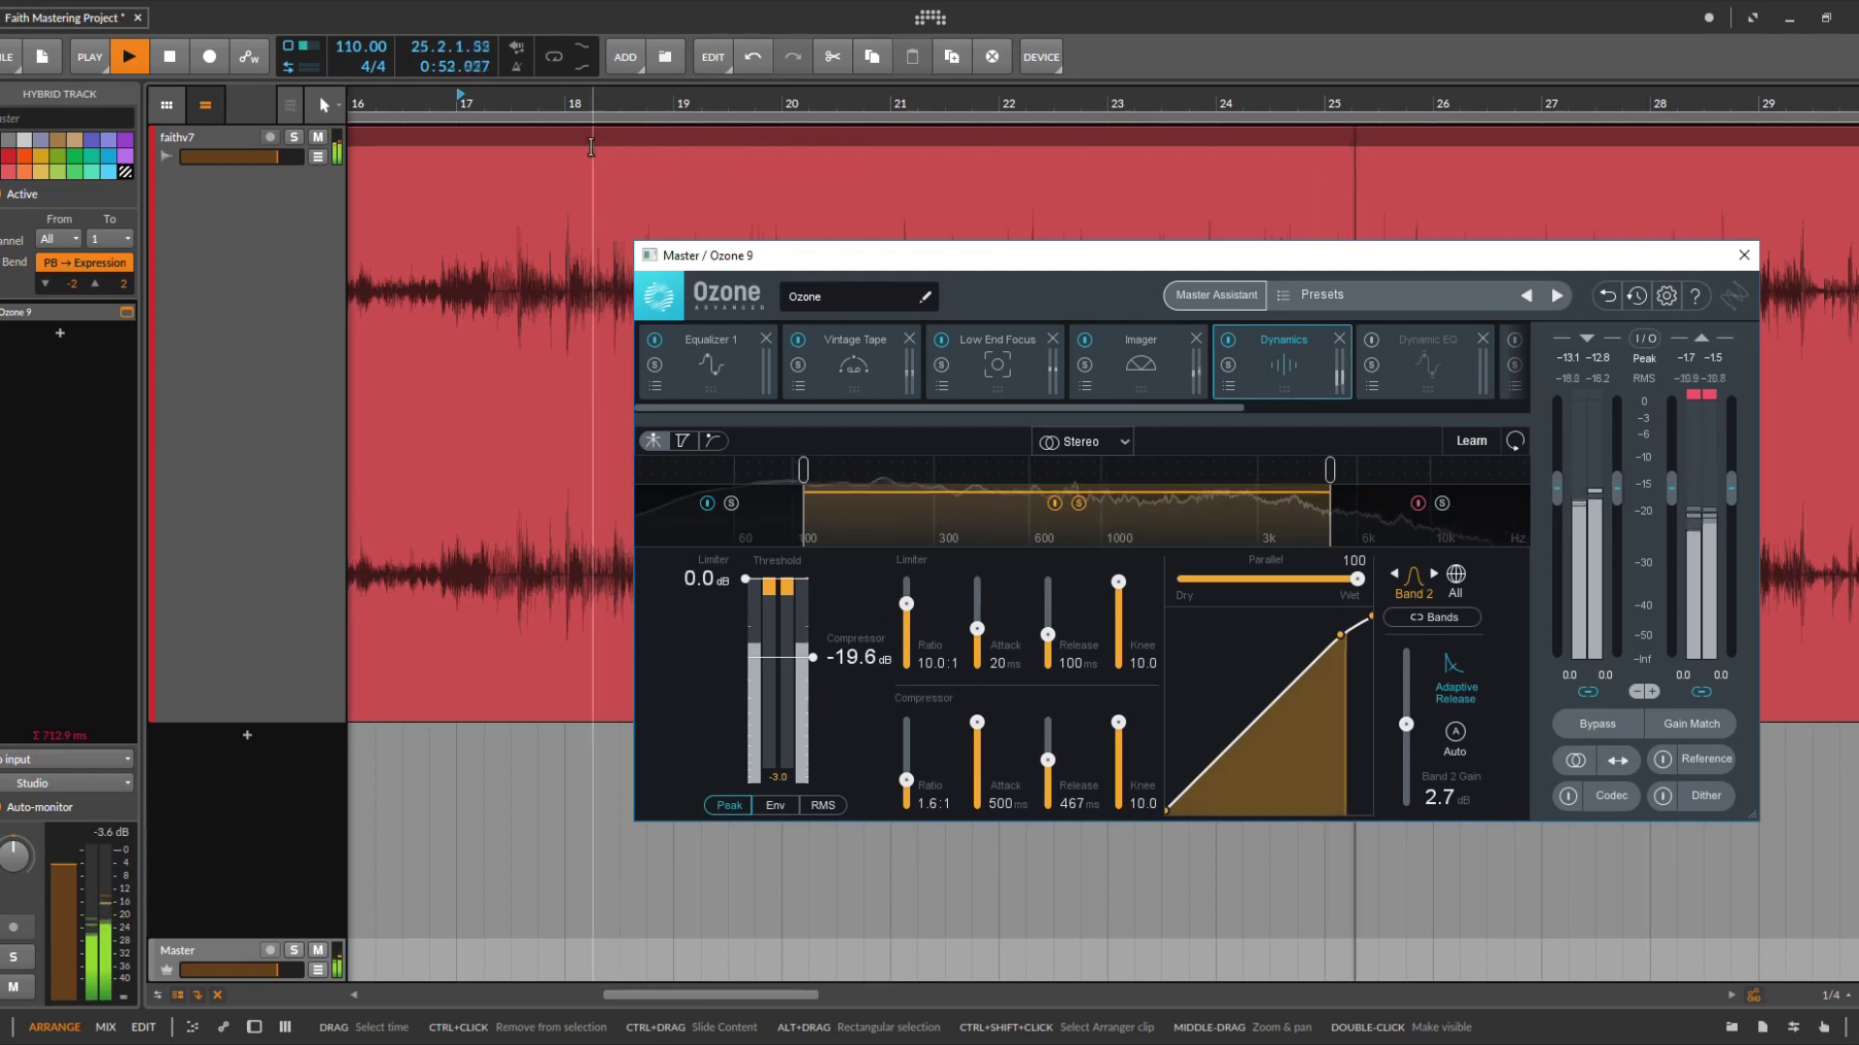
pyautogui.doubleClick(456, 103)
pyautogui.moveTo(457, 103); pyautogui.dragTo(436, 104)
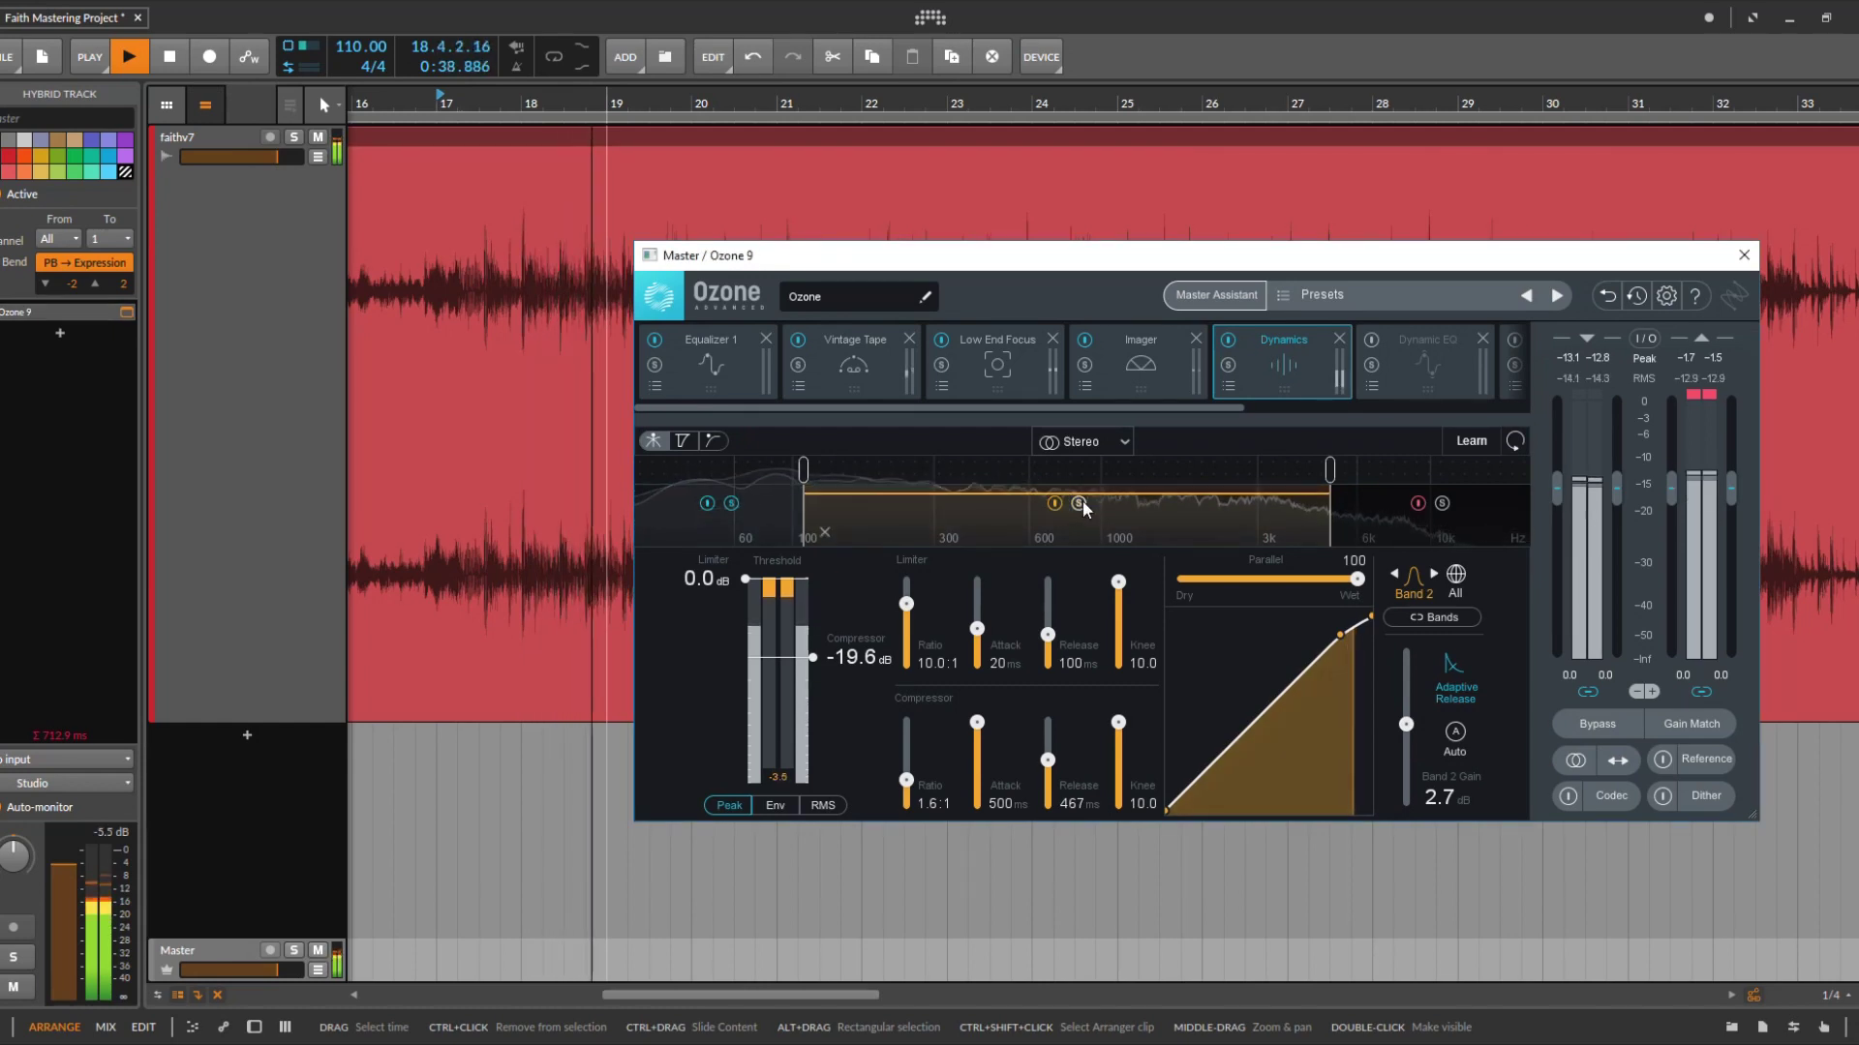
# Check Band 1 of the Dynamics module against the soloed Band 2 during playback, and stop the track
pyautogui.click(770, 519)
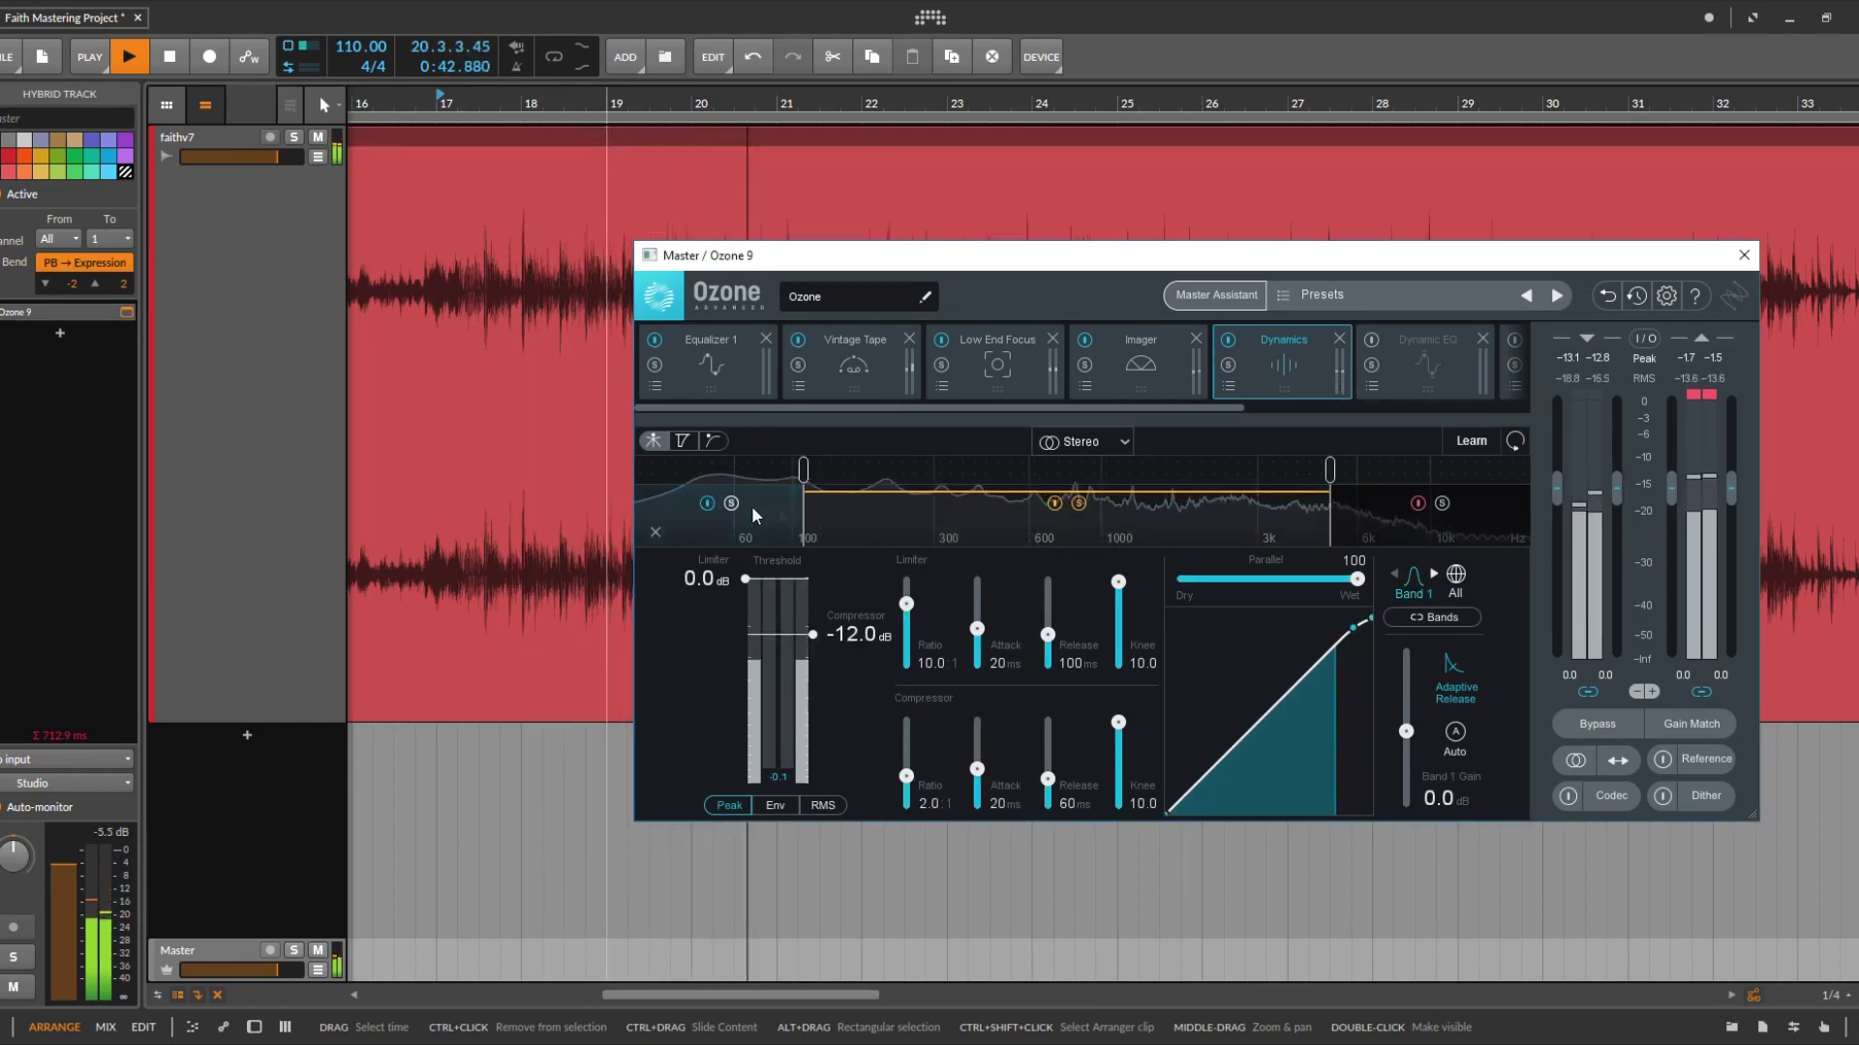
pyautogui.click(858, 527)
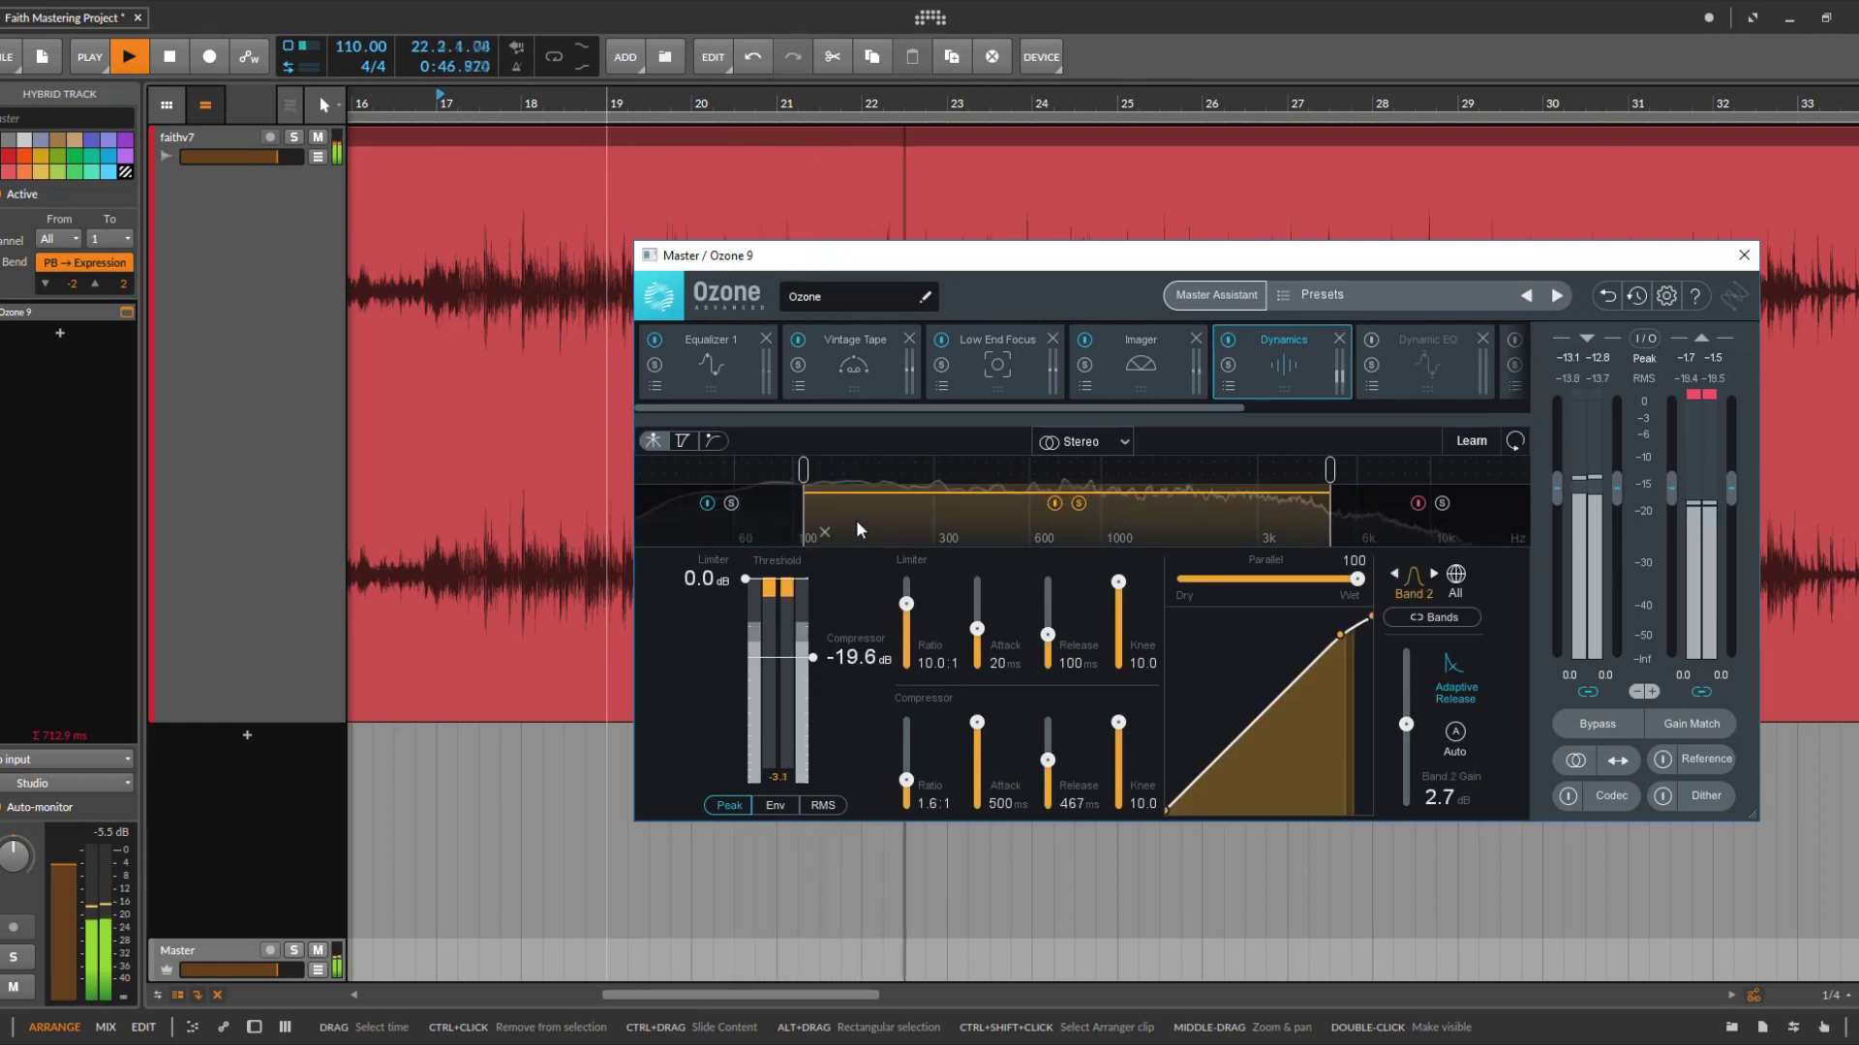
pyautogui.click(129, 56)
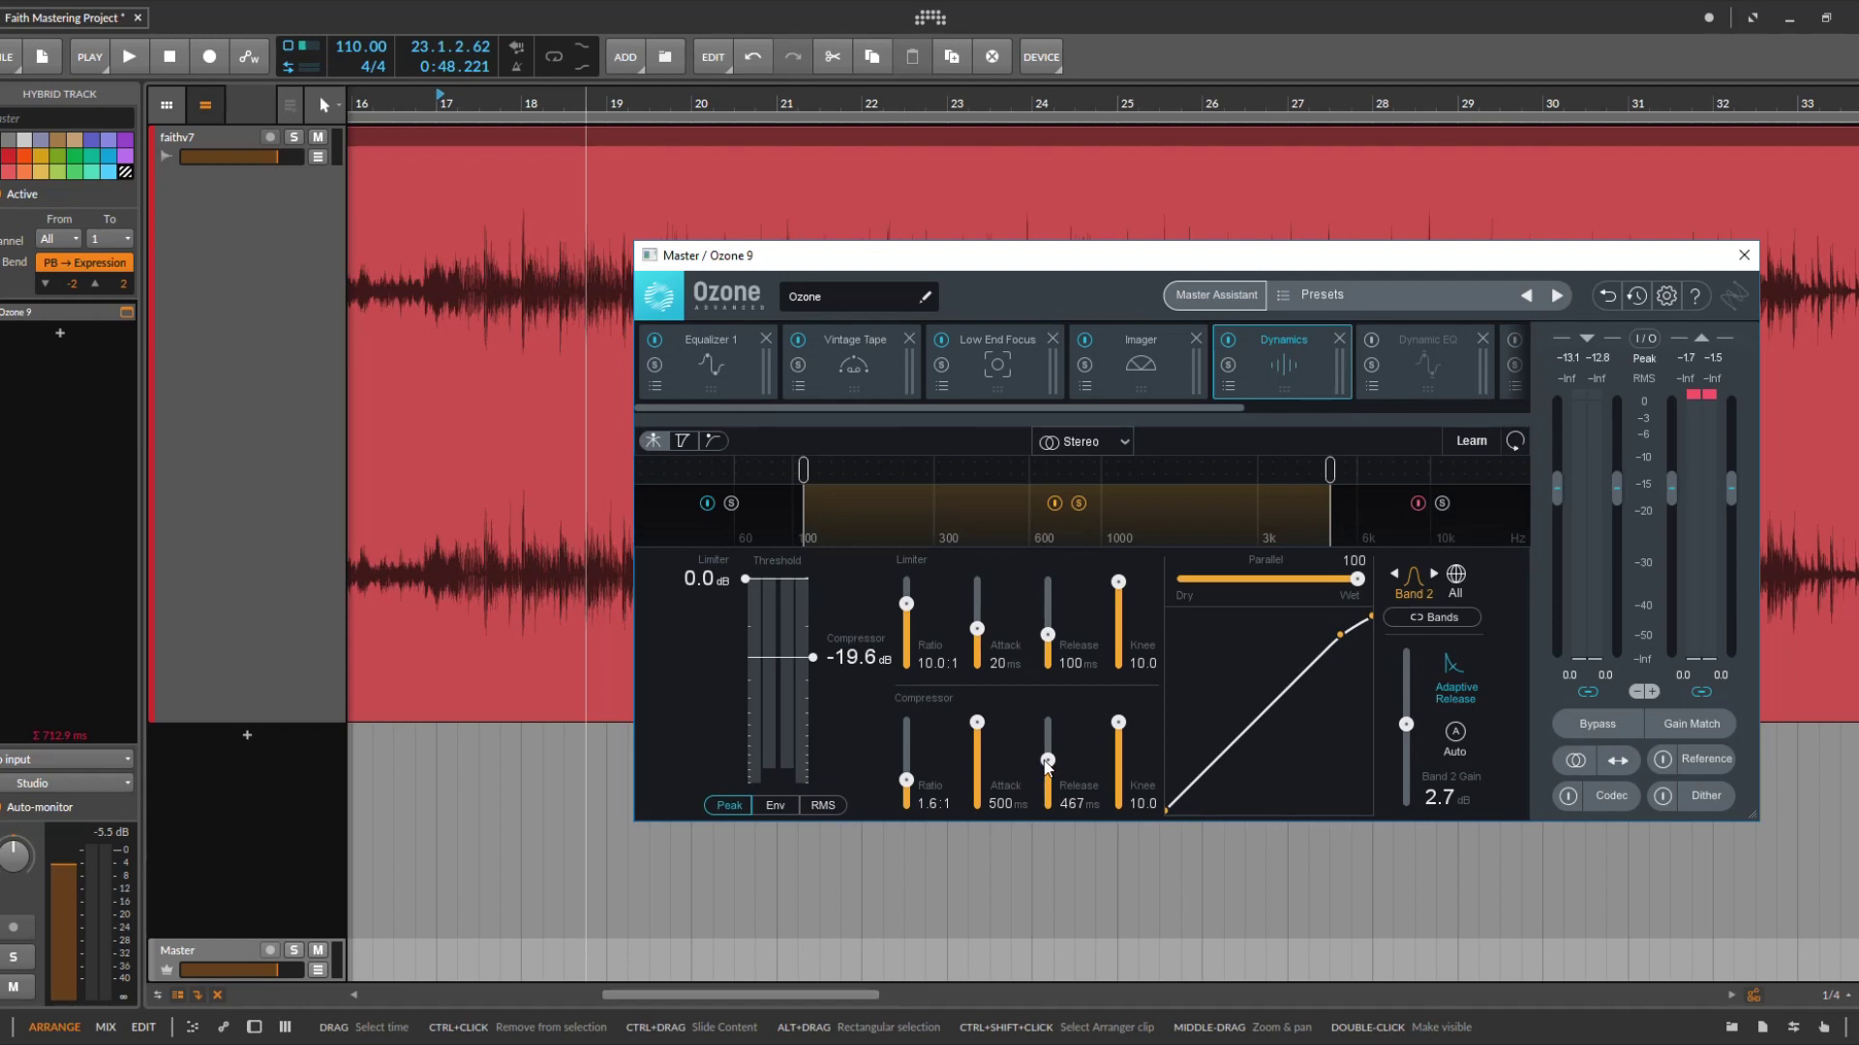
# Audition the soloed Band 2 of the Dynamics module again from bar 17 and stop playback
pyautogui.doubleClick(438, 103)
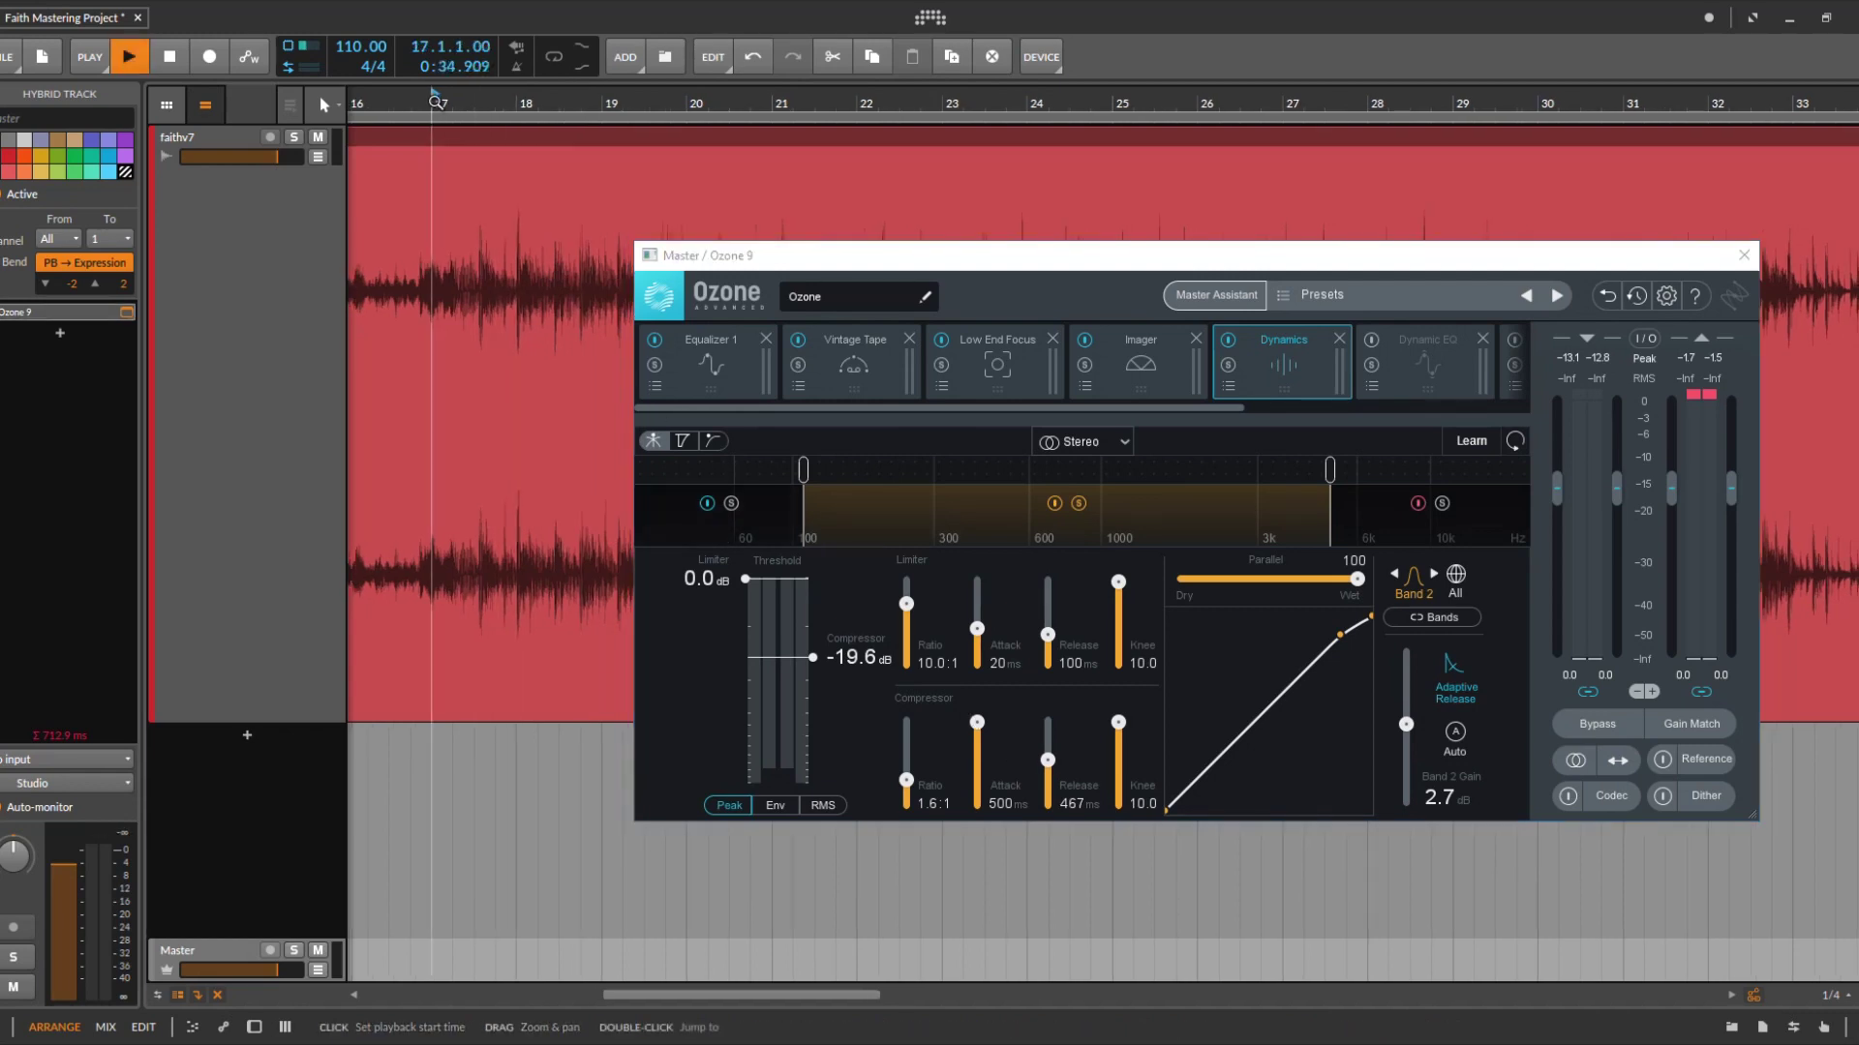
pyautogui.press('-')
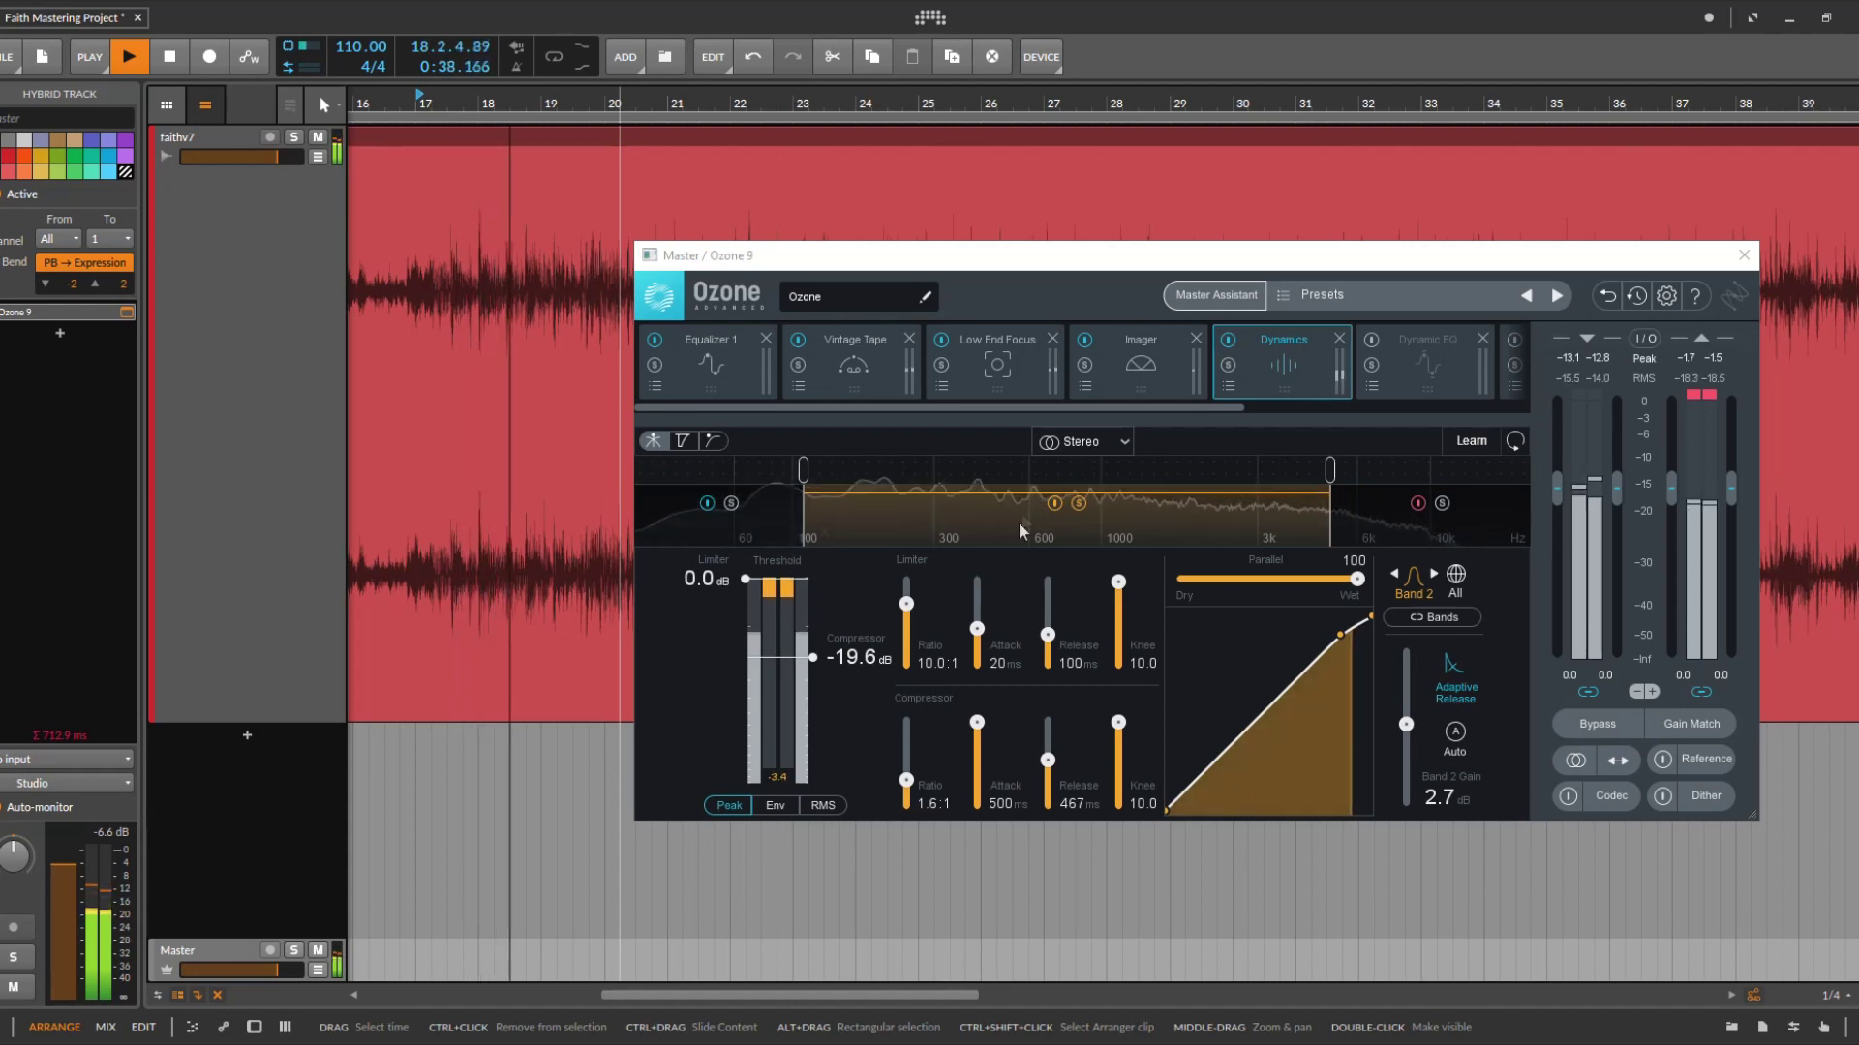
pyautogui.press('space')
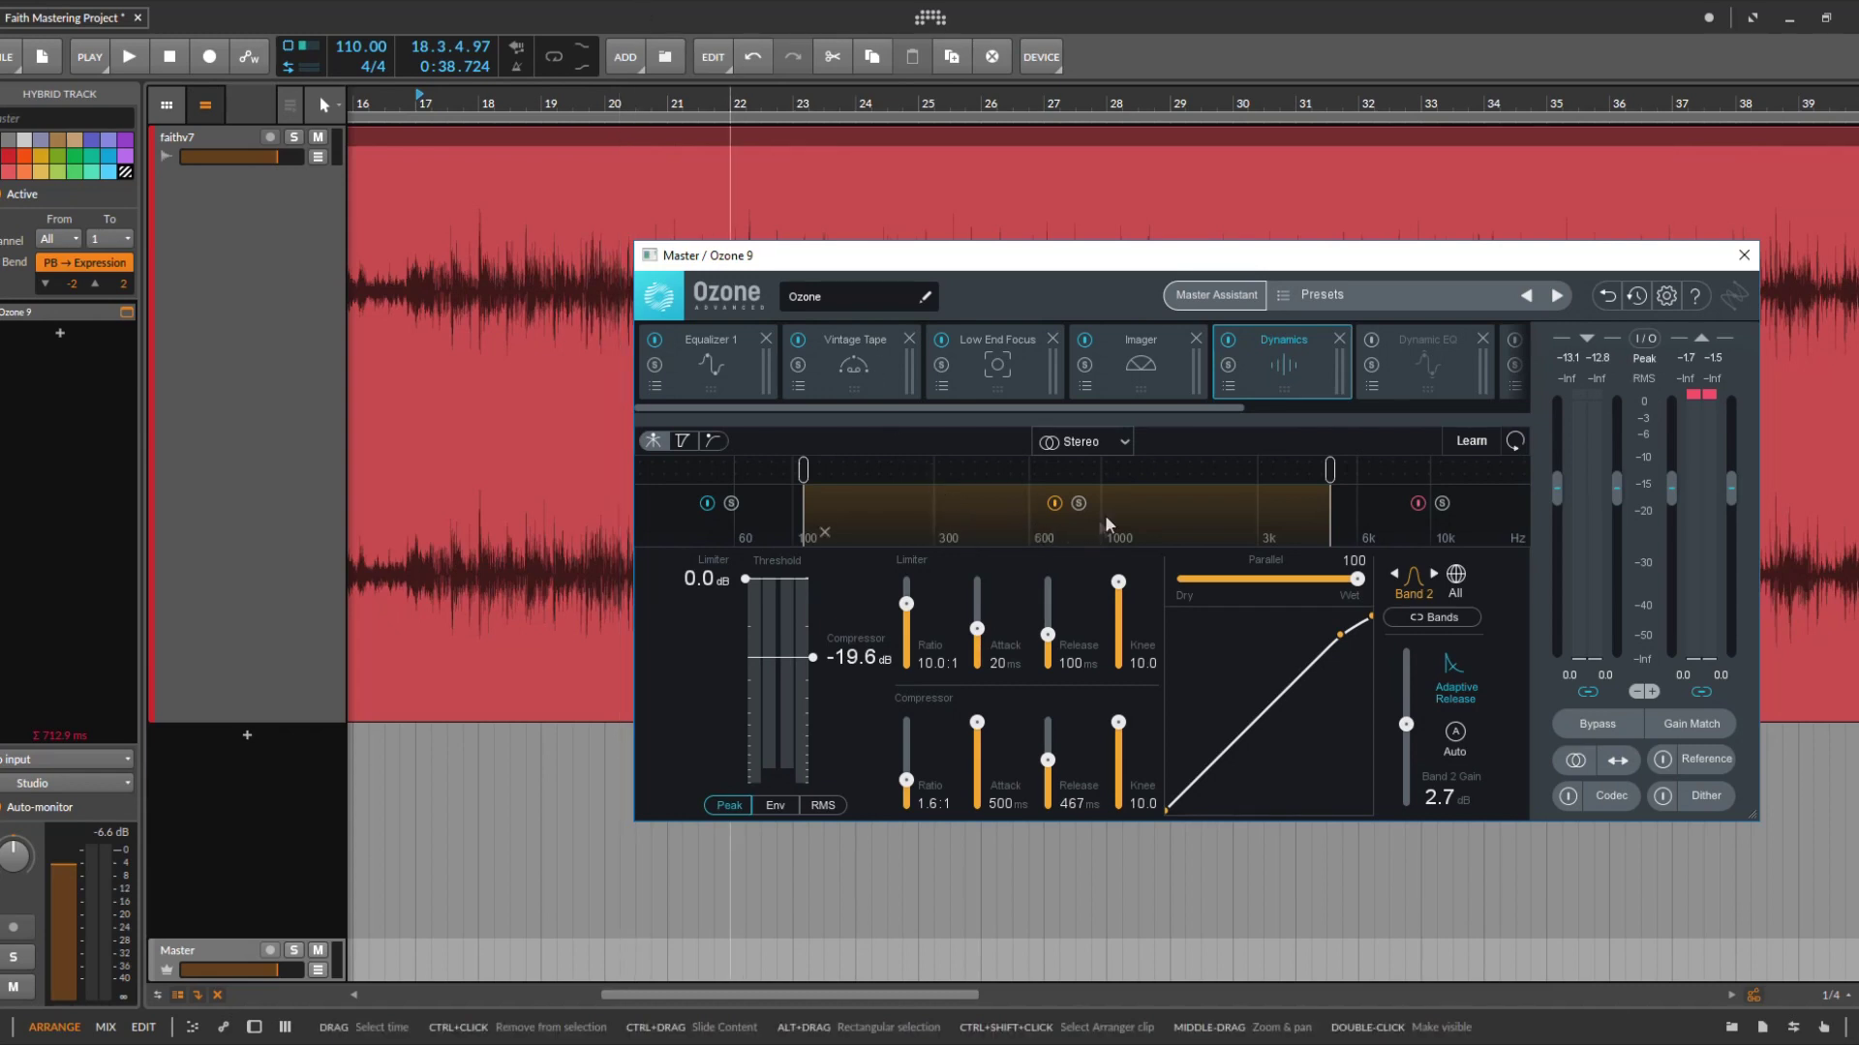
# Review the Band 3 compression settings of the Dynamics module and audition the band soloed from bar 17
pyautogui.click(1384, 509)
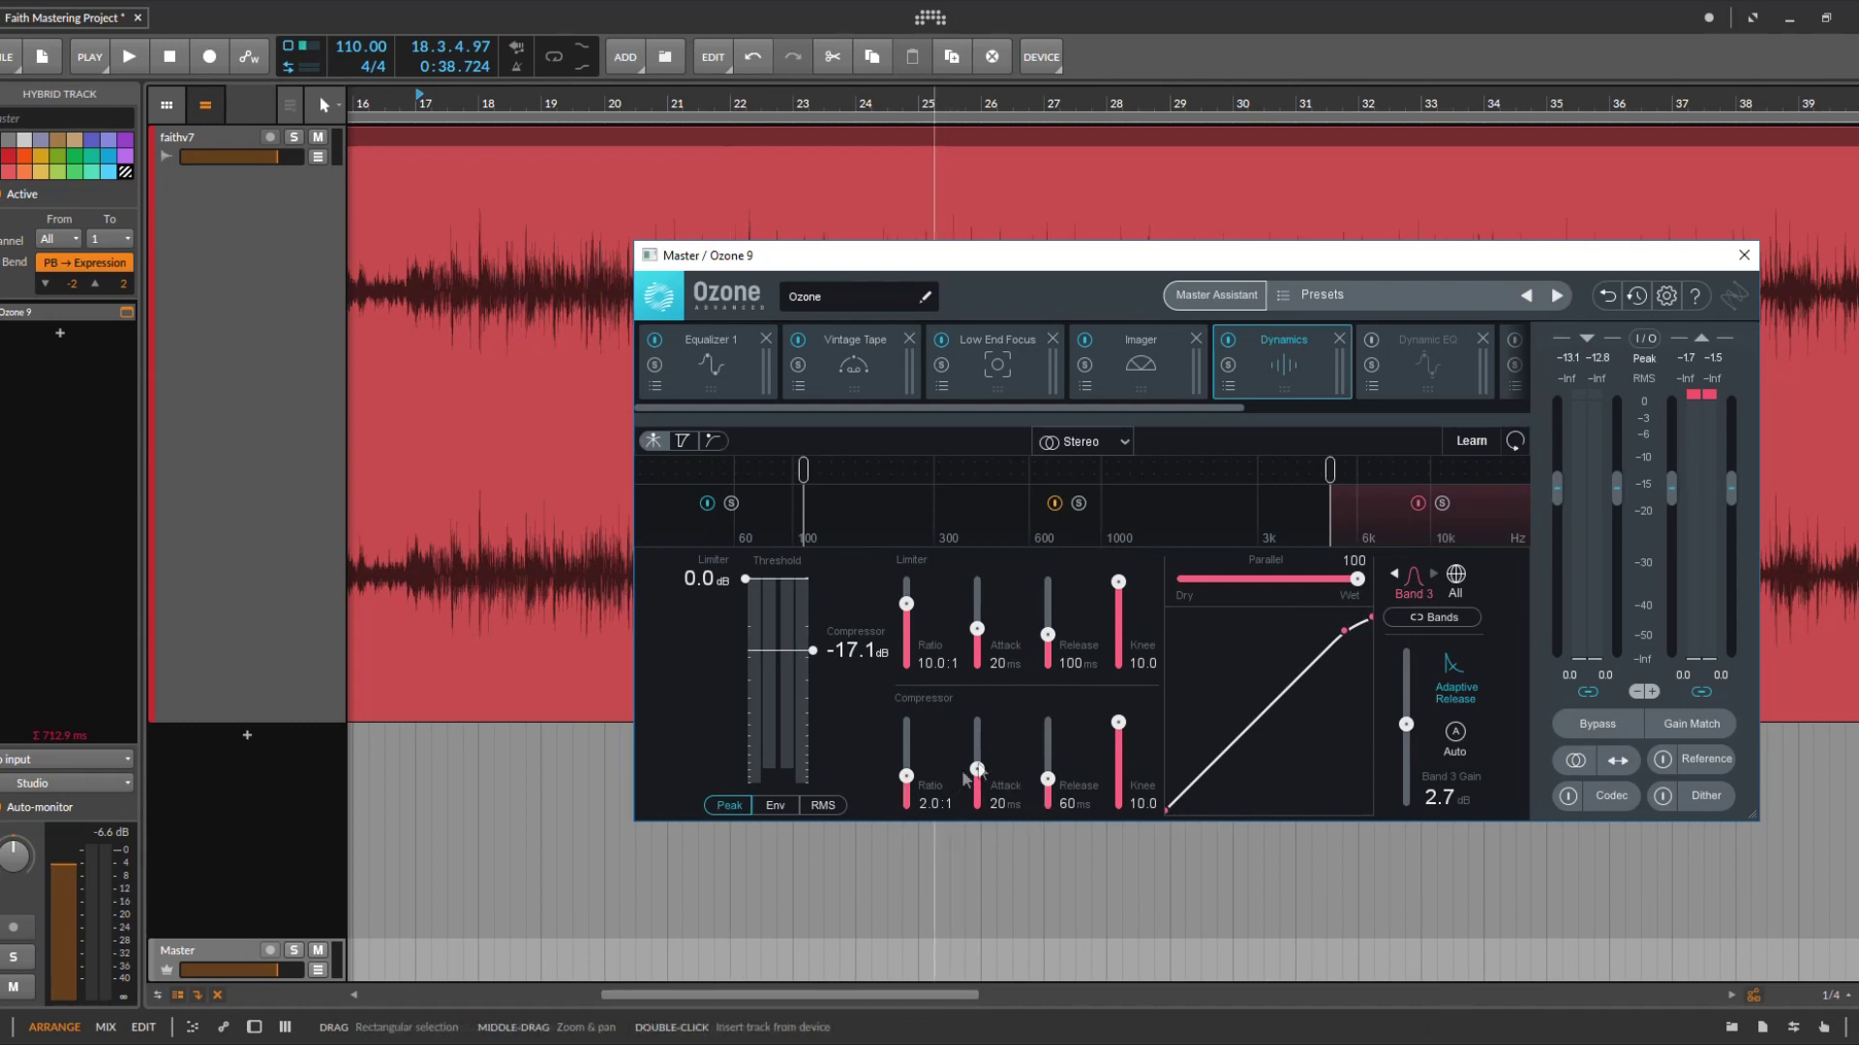
pyautogui.click(420, 104)
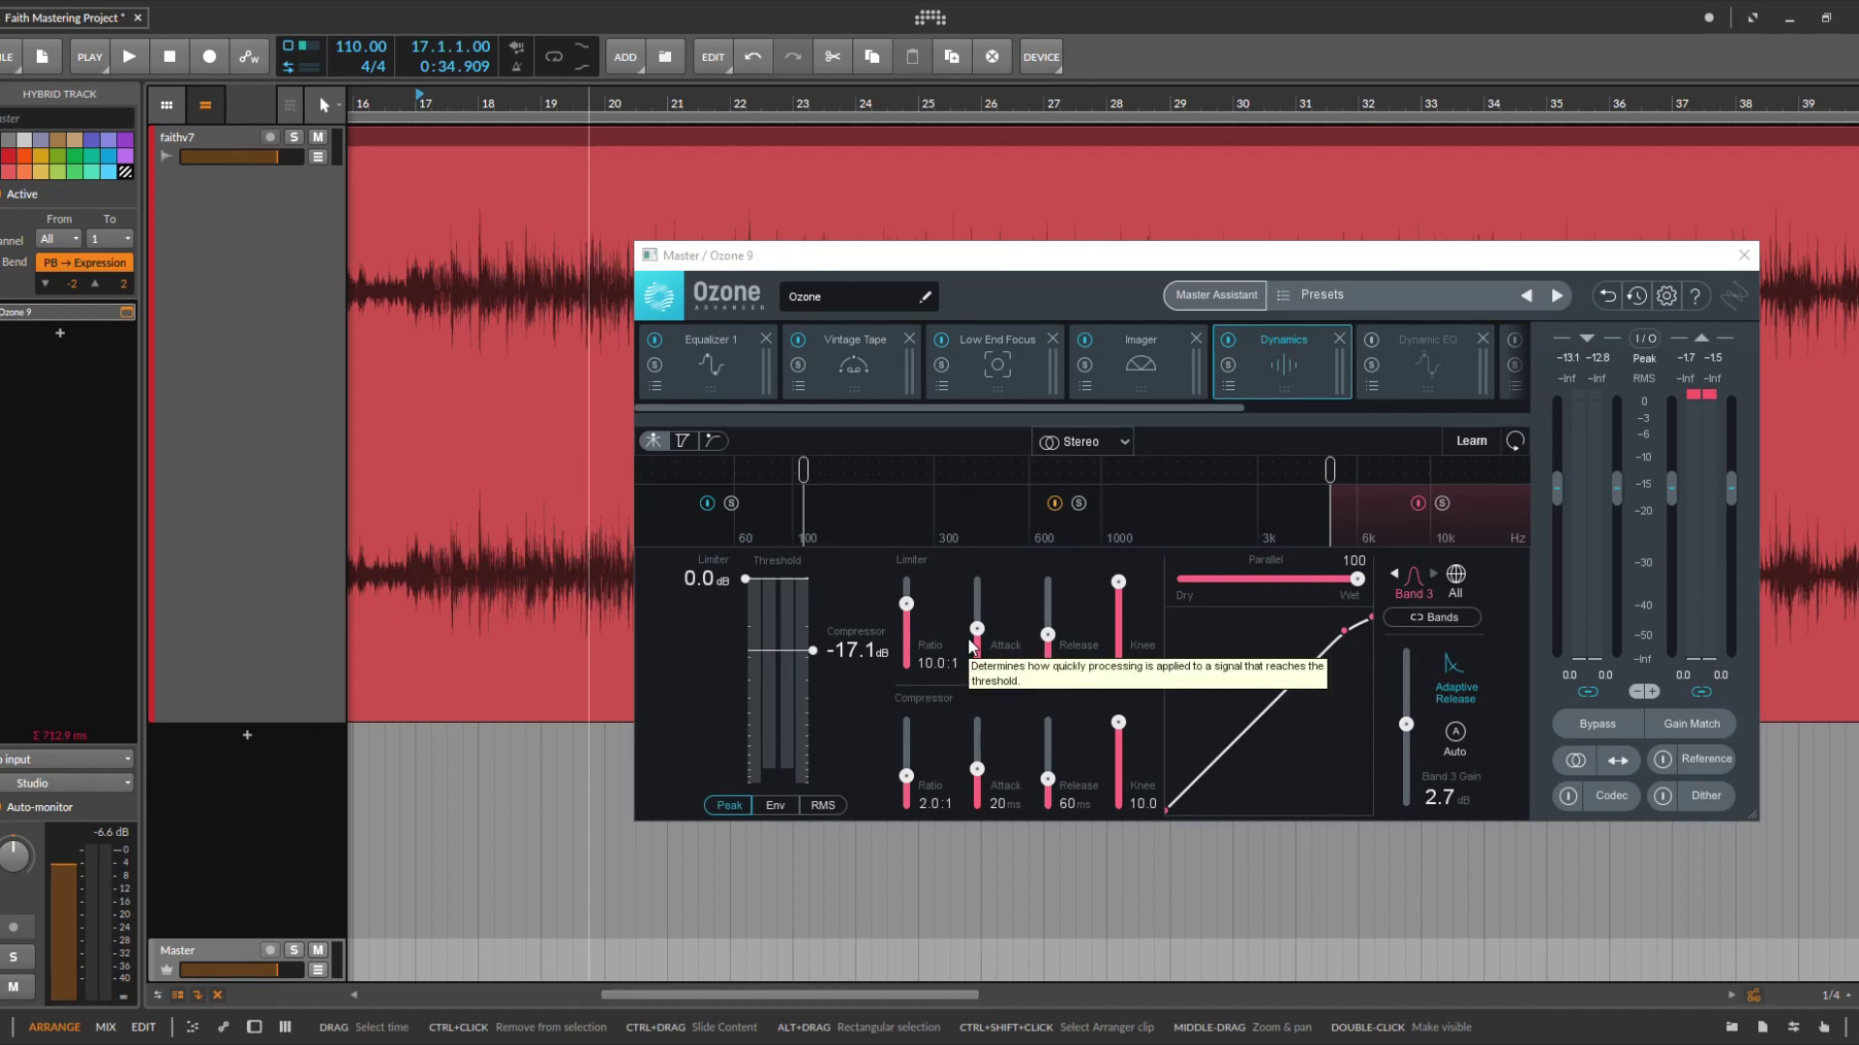
pyautogui.press('space')
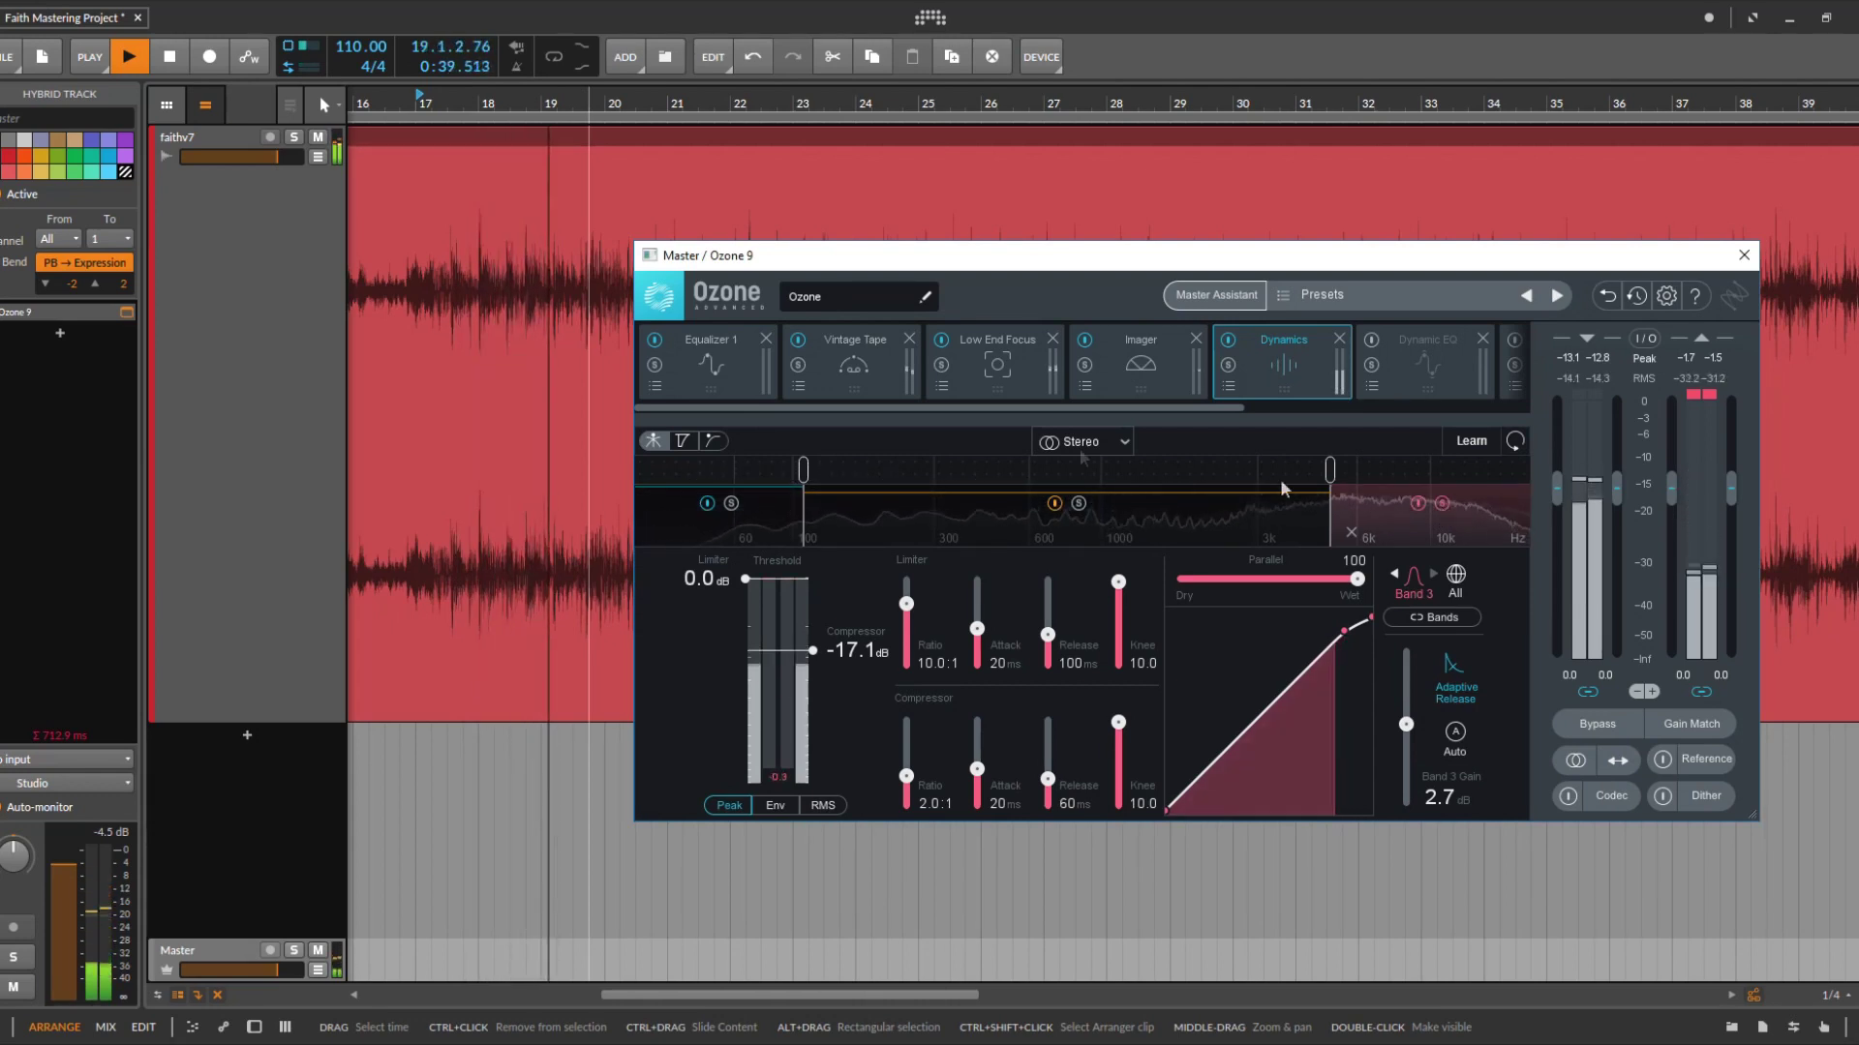
pyautogui.press('space')
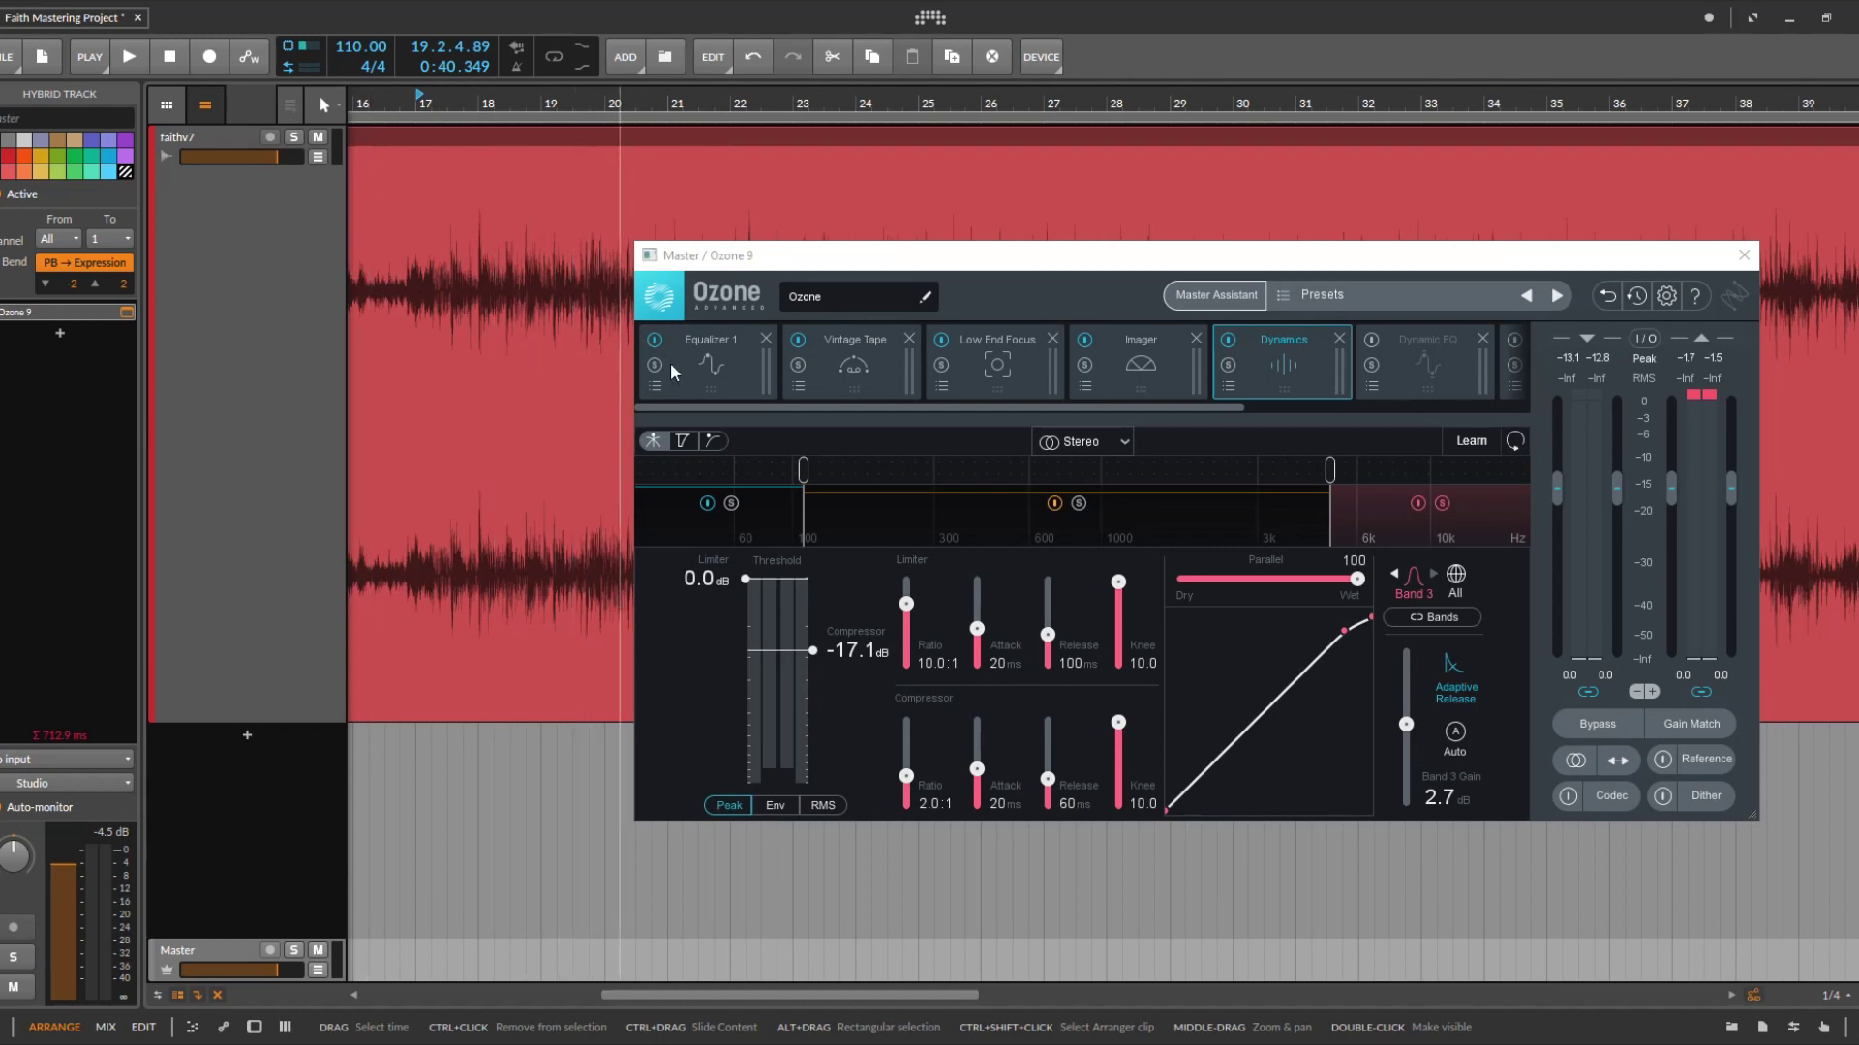
pyautogui.click(417, 96)
pyautogui.press('space')
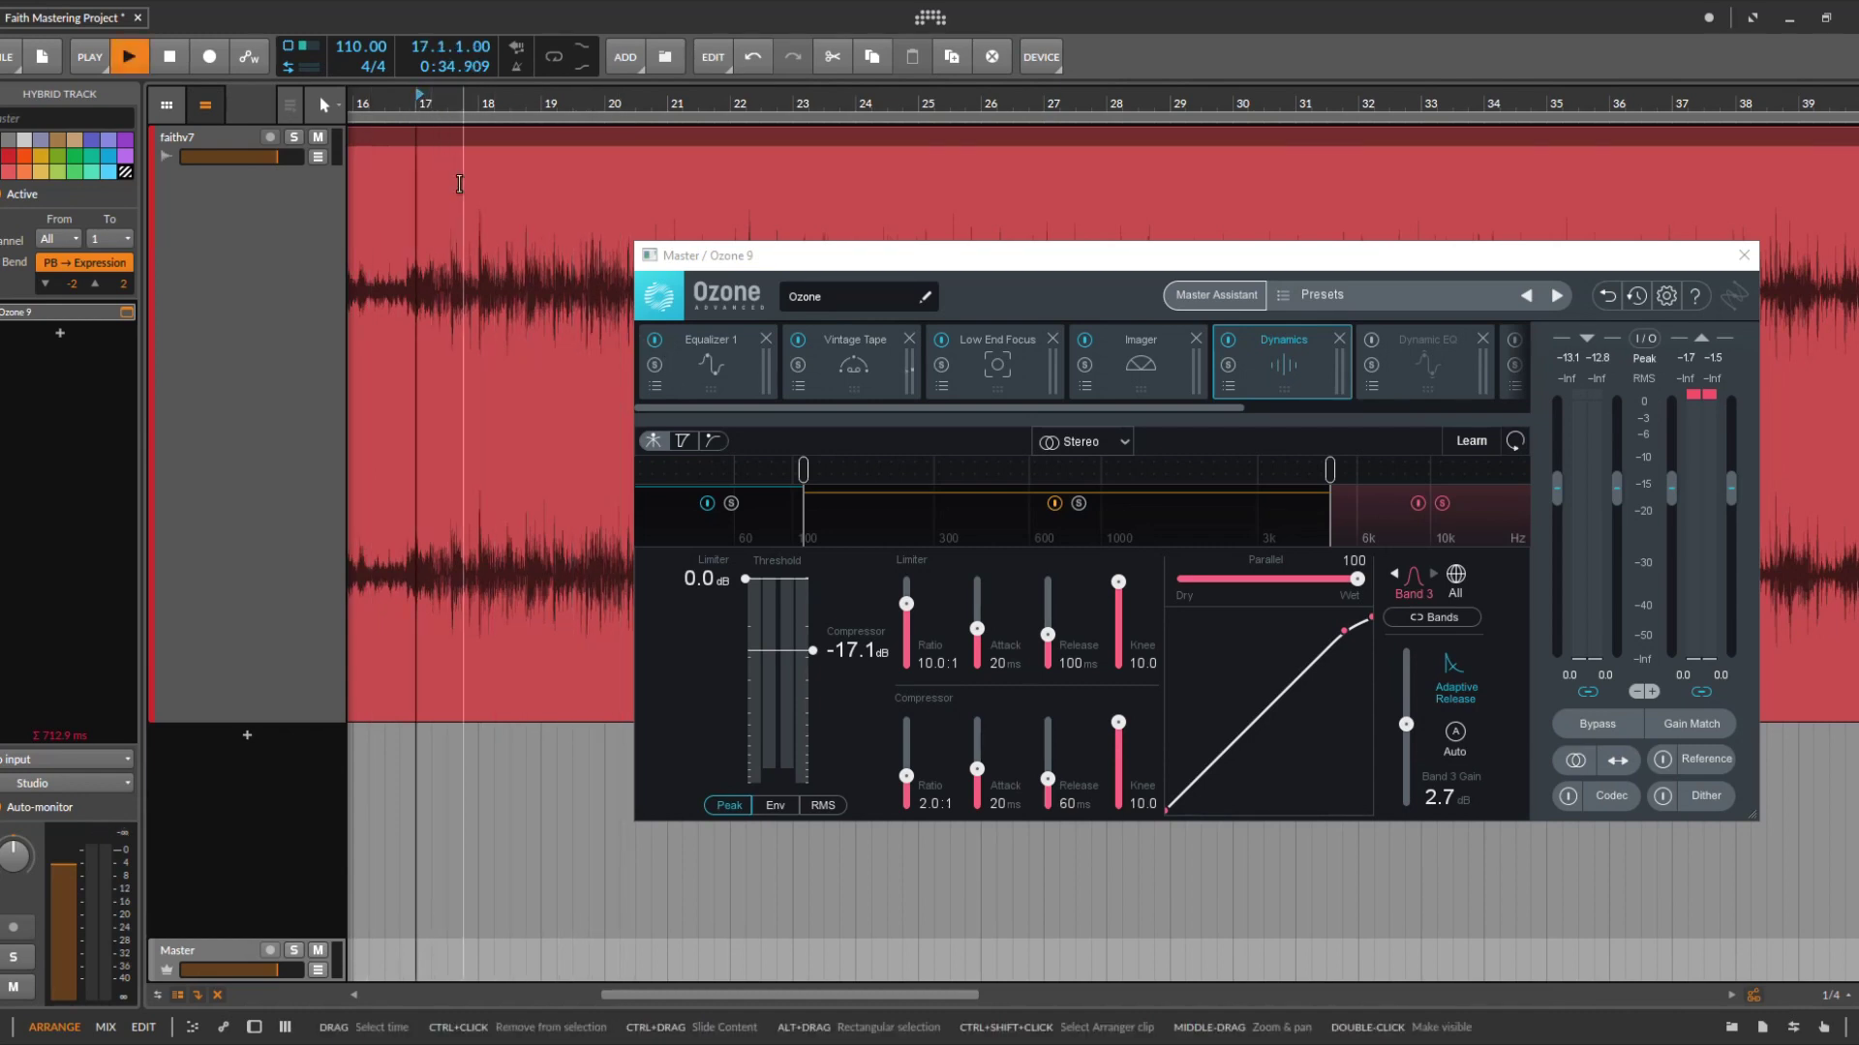
pyautogui.press('space')
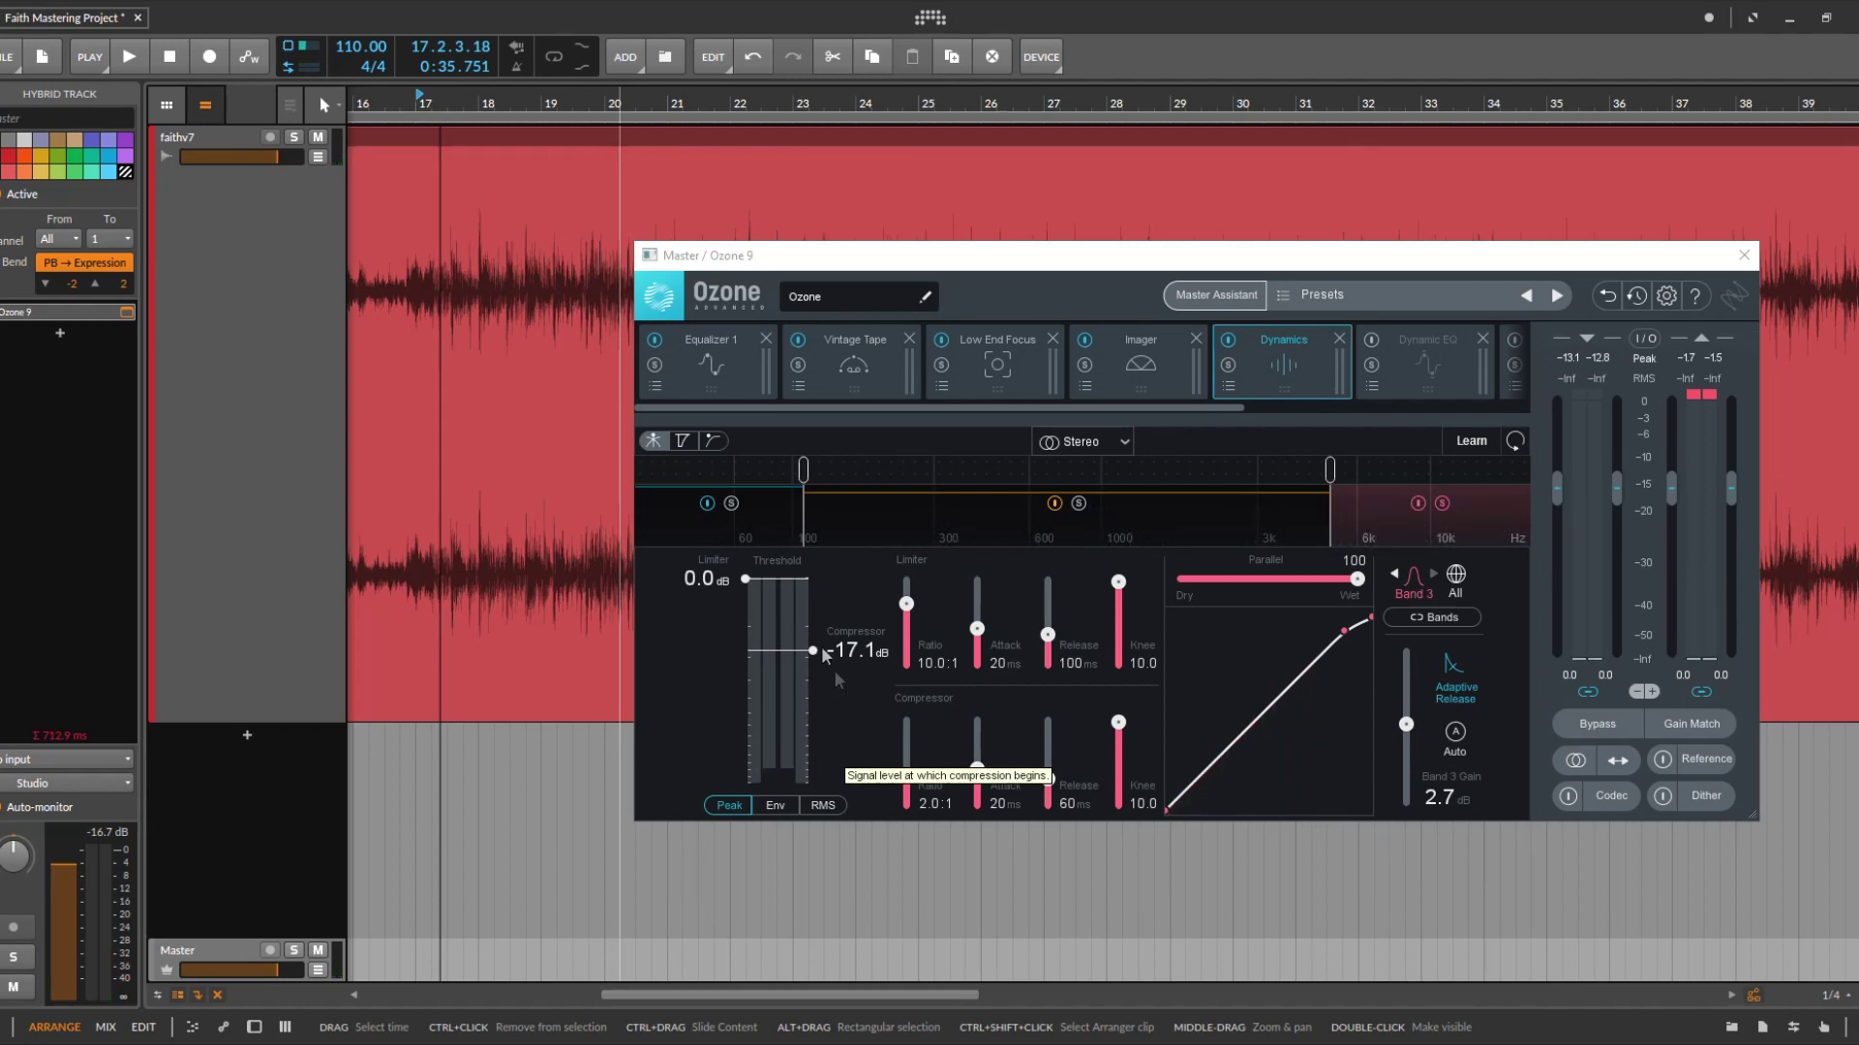
# Open the Dynamic EQ module and enable it in the mastering chain
pyautogui.click(1402, 375)
pyautogui.click(1372, 341)
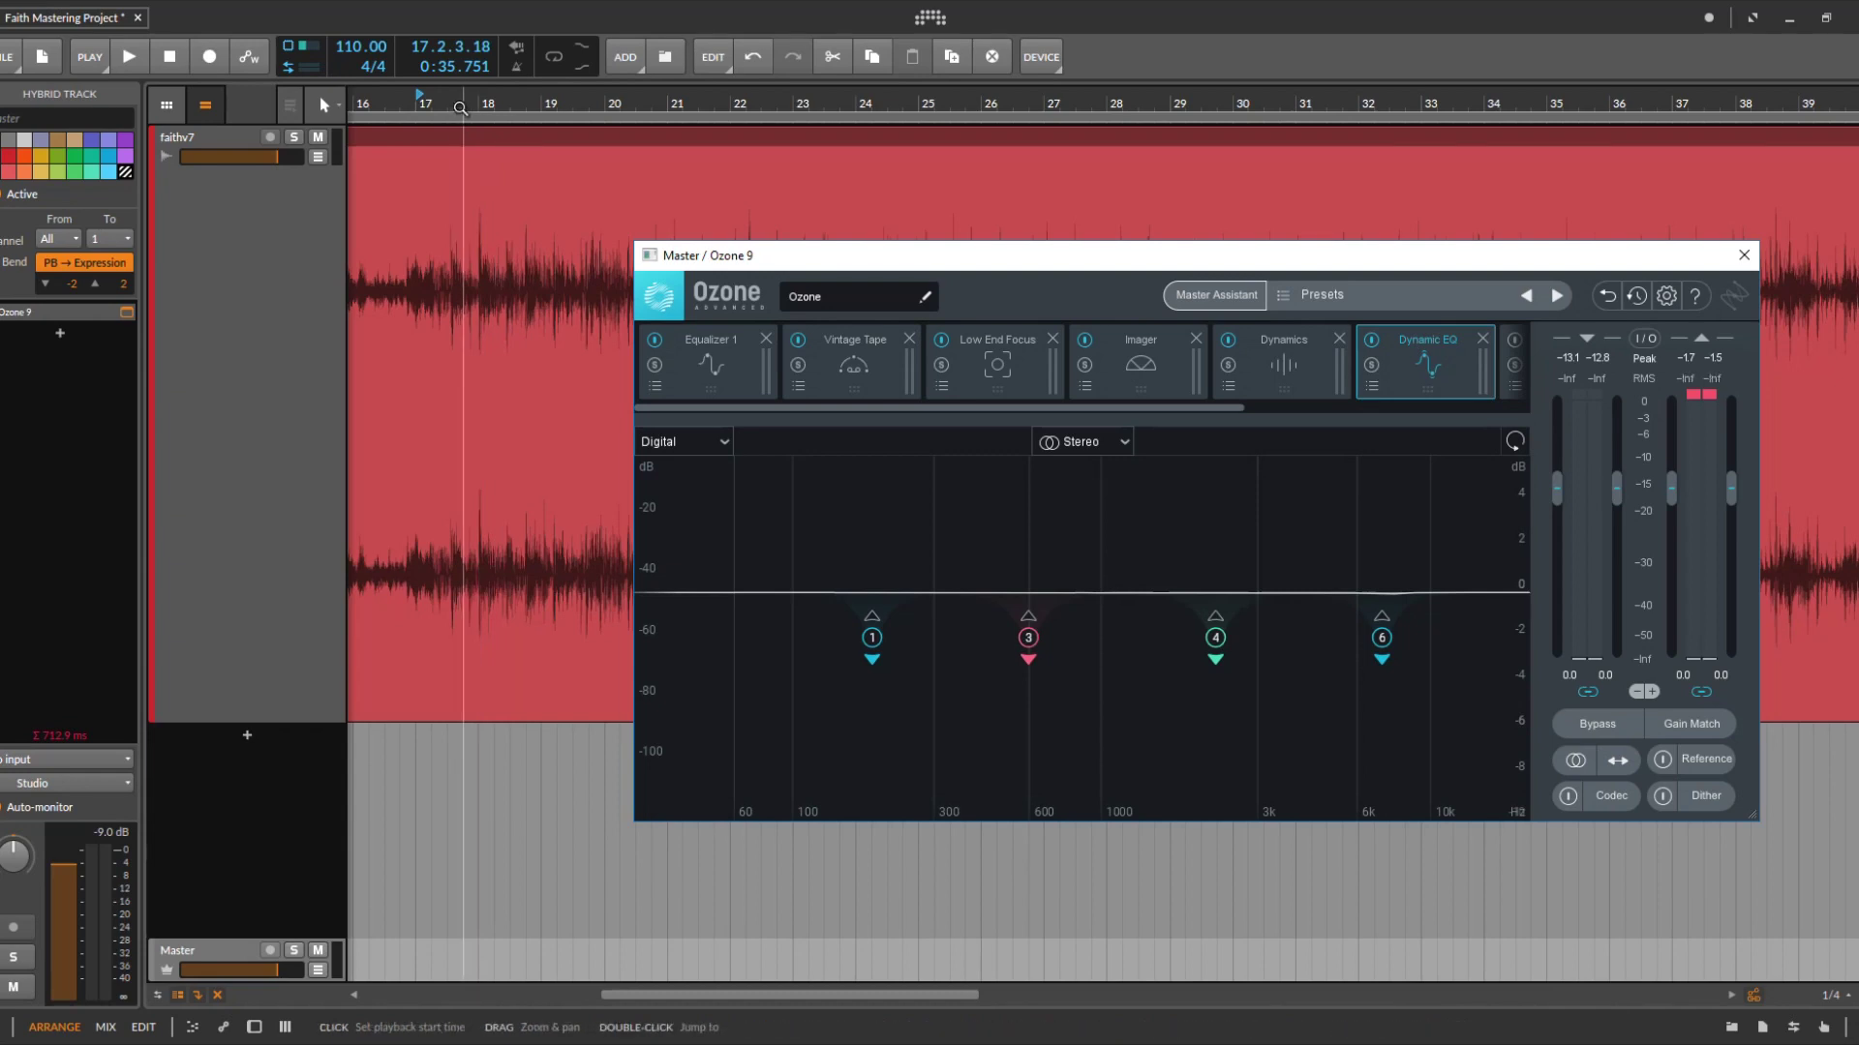
pyautogui.scroll(-3, 484, 387)
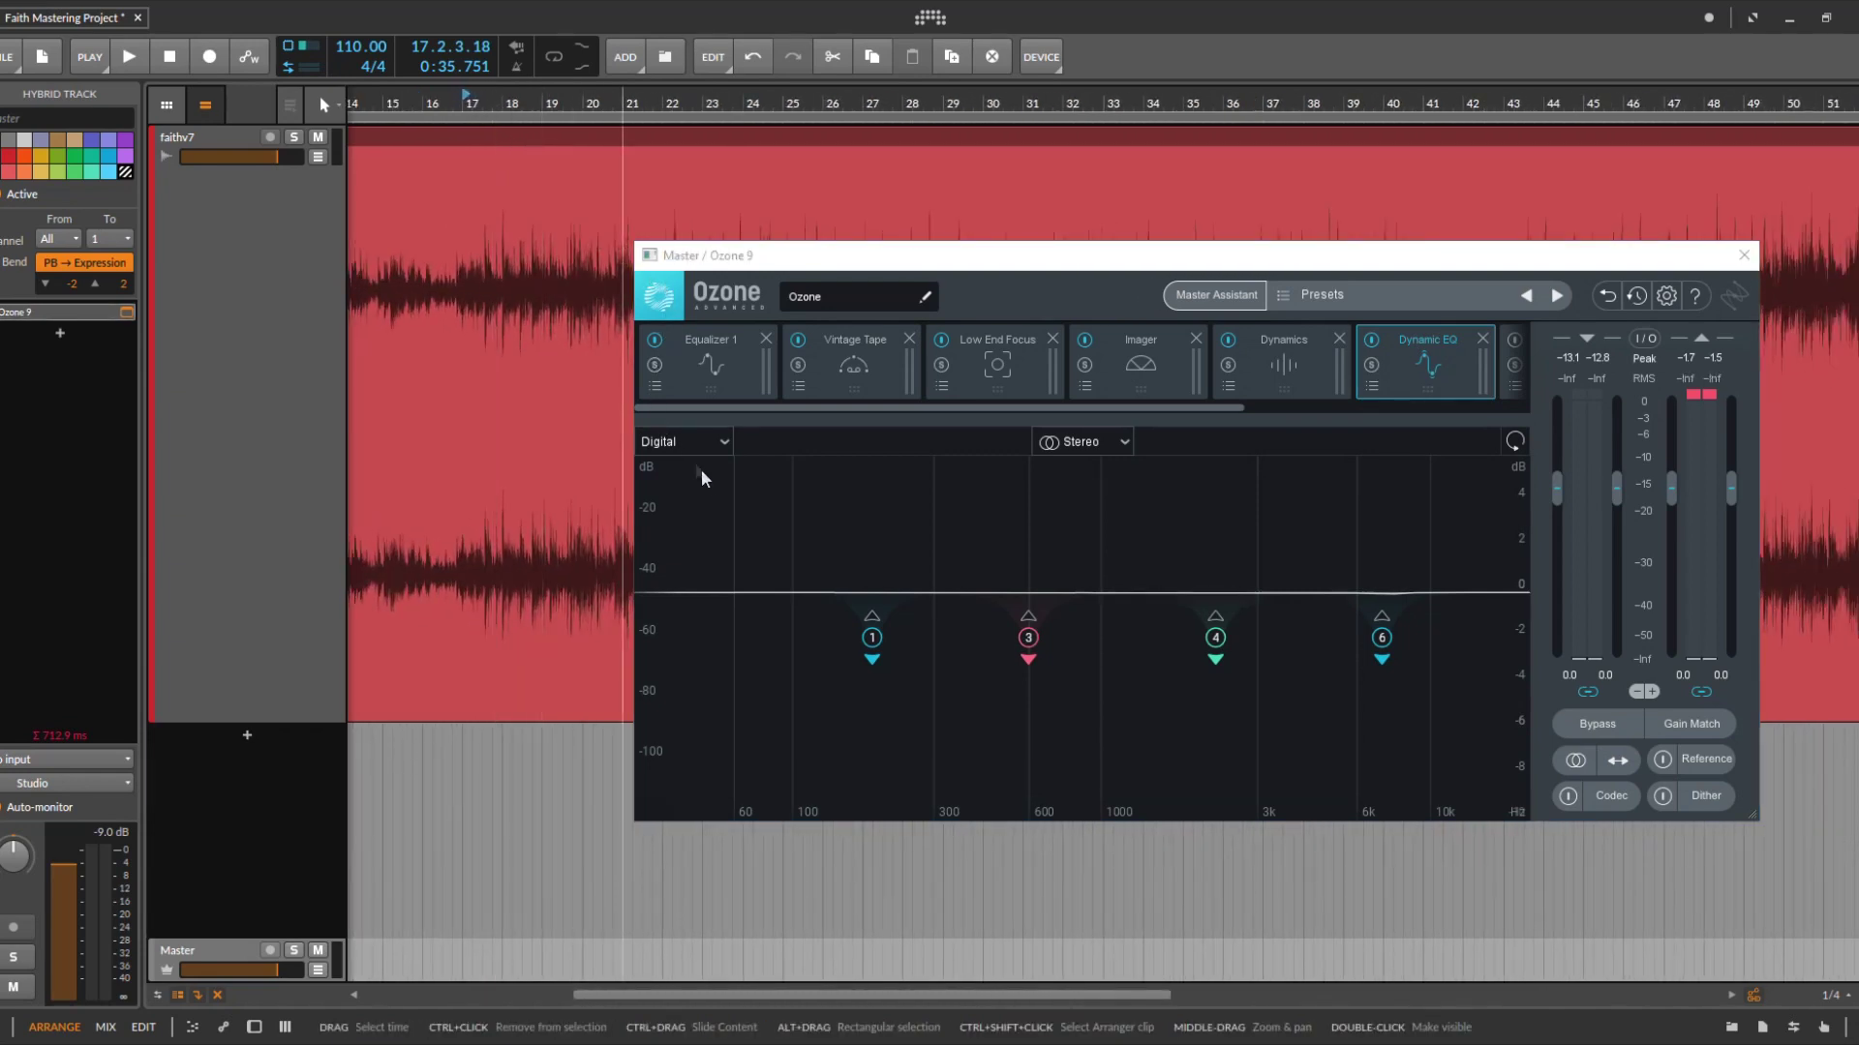
# Examine the frequency, gain, Q and threshold of Dynamic EQ bands 1, 3, 4 and 6, returning to band 1
pyautogui.click(875, 638)
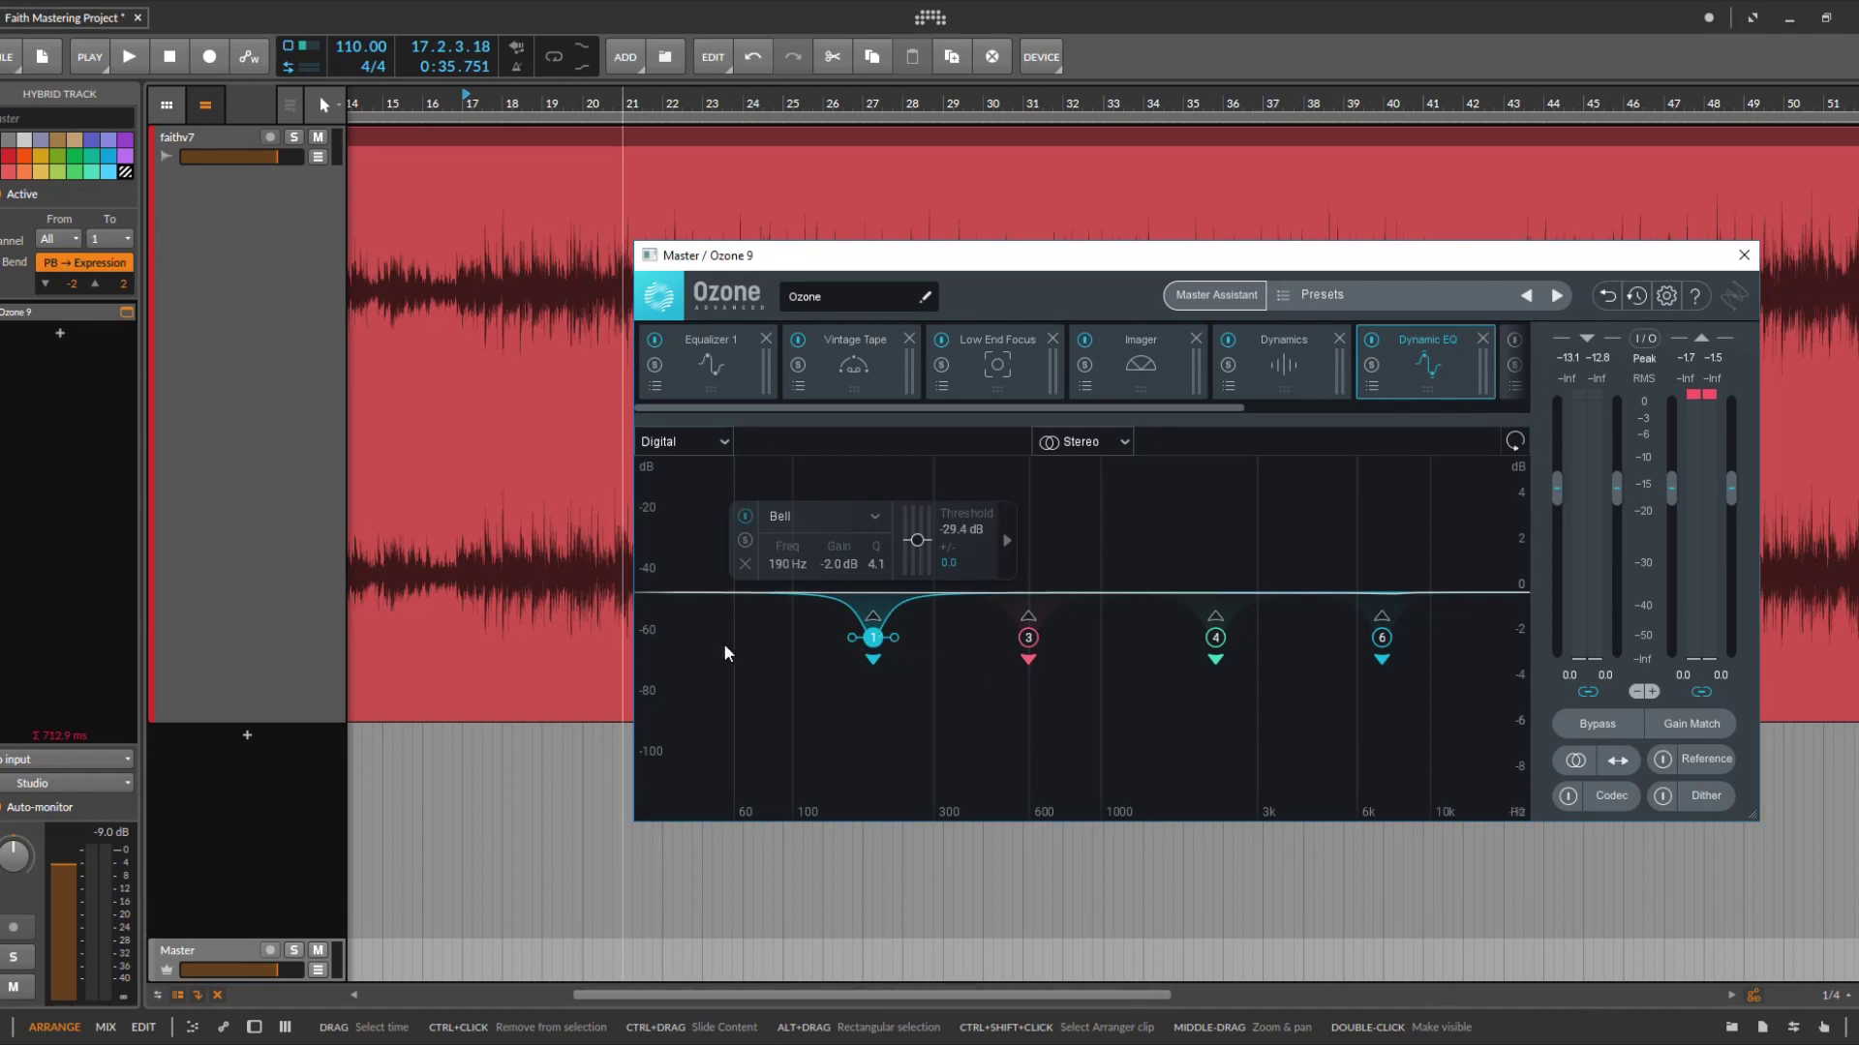
pyautogui.click(1028, 638)
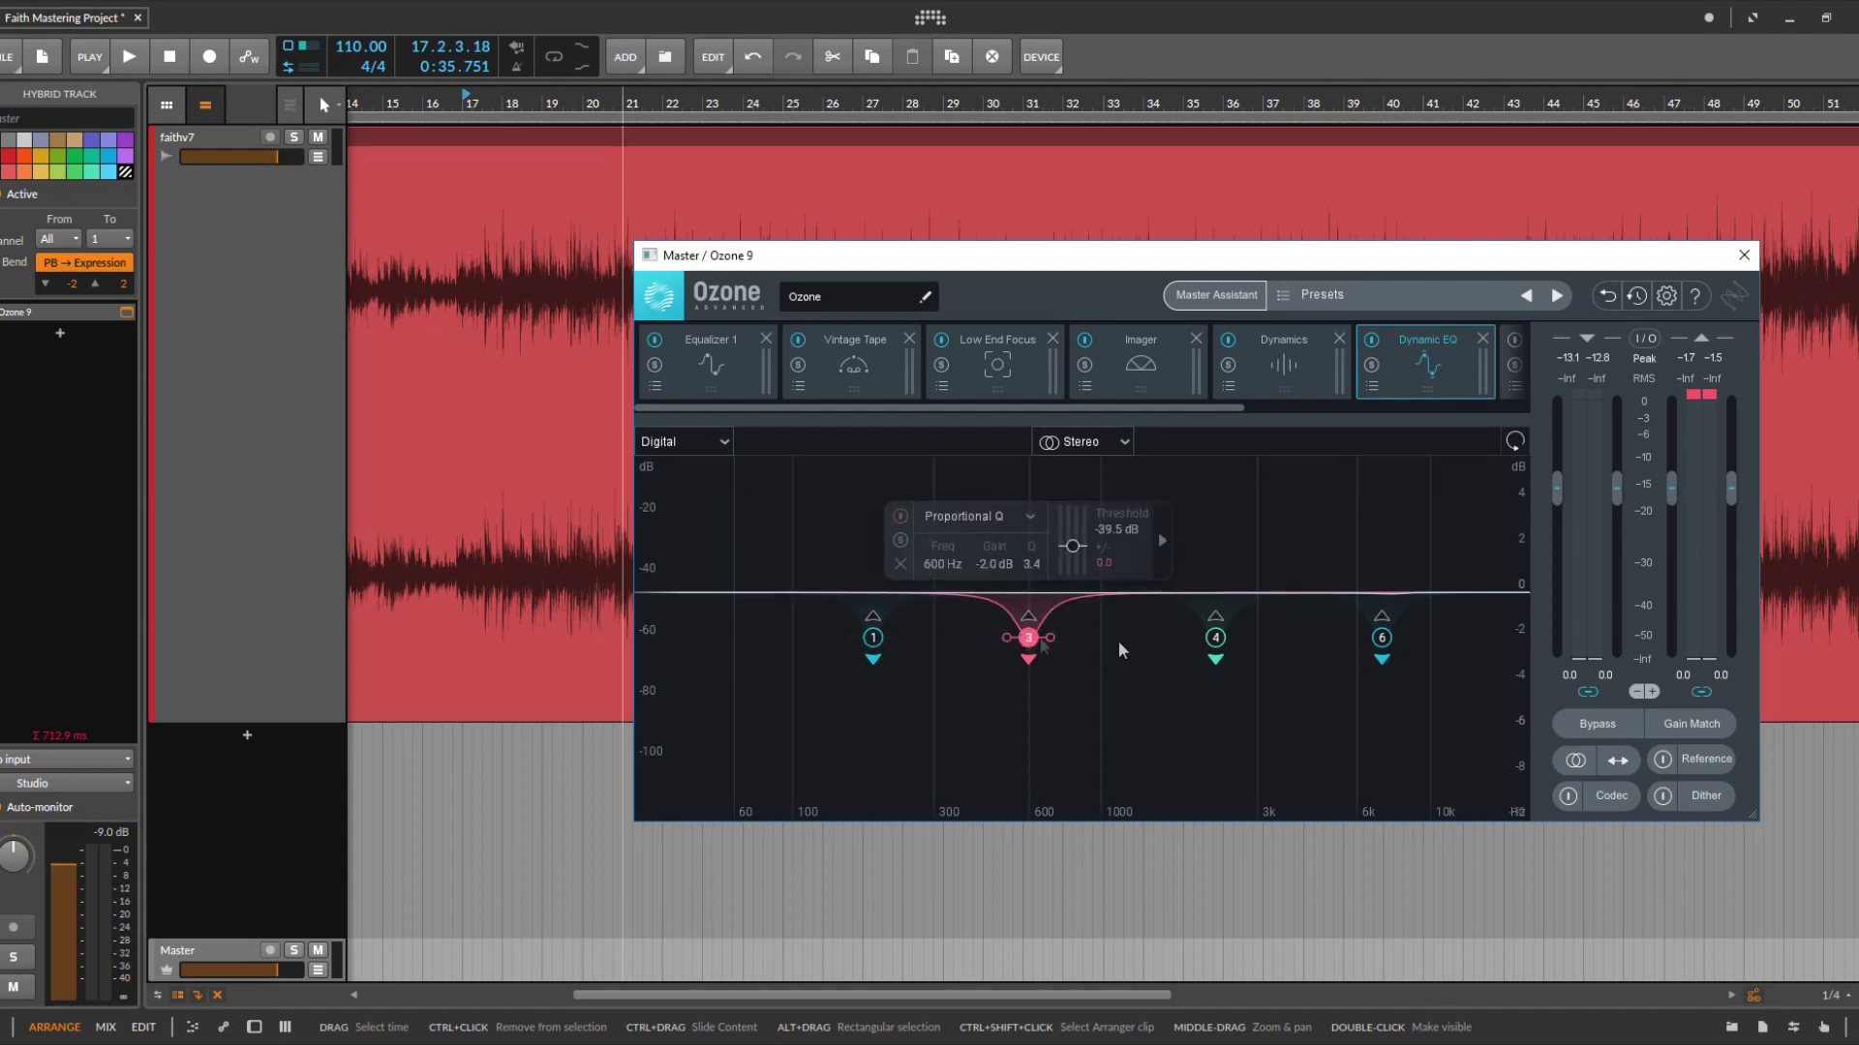
pyautogui.click(1214, 637)
pyautogui.click(1380, 639)
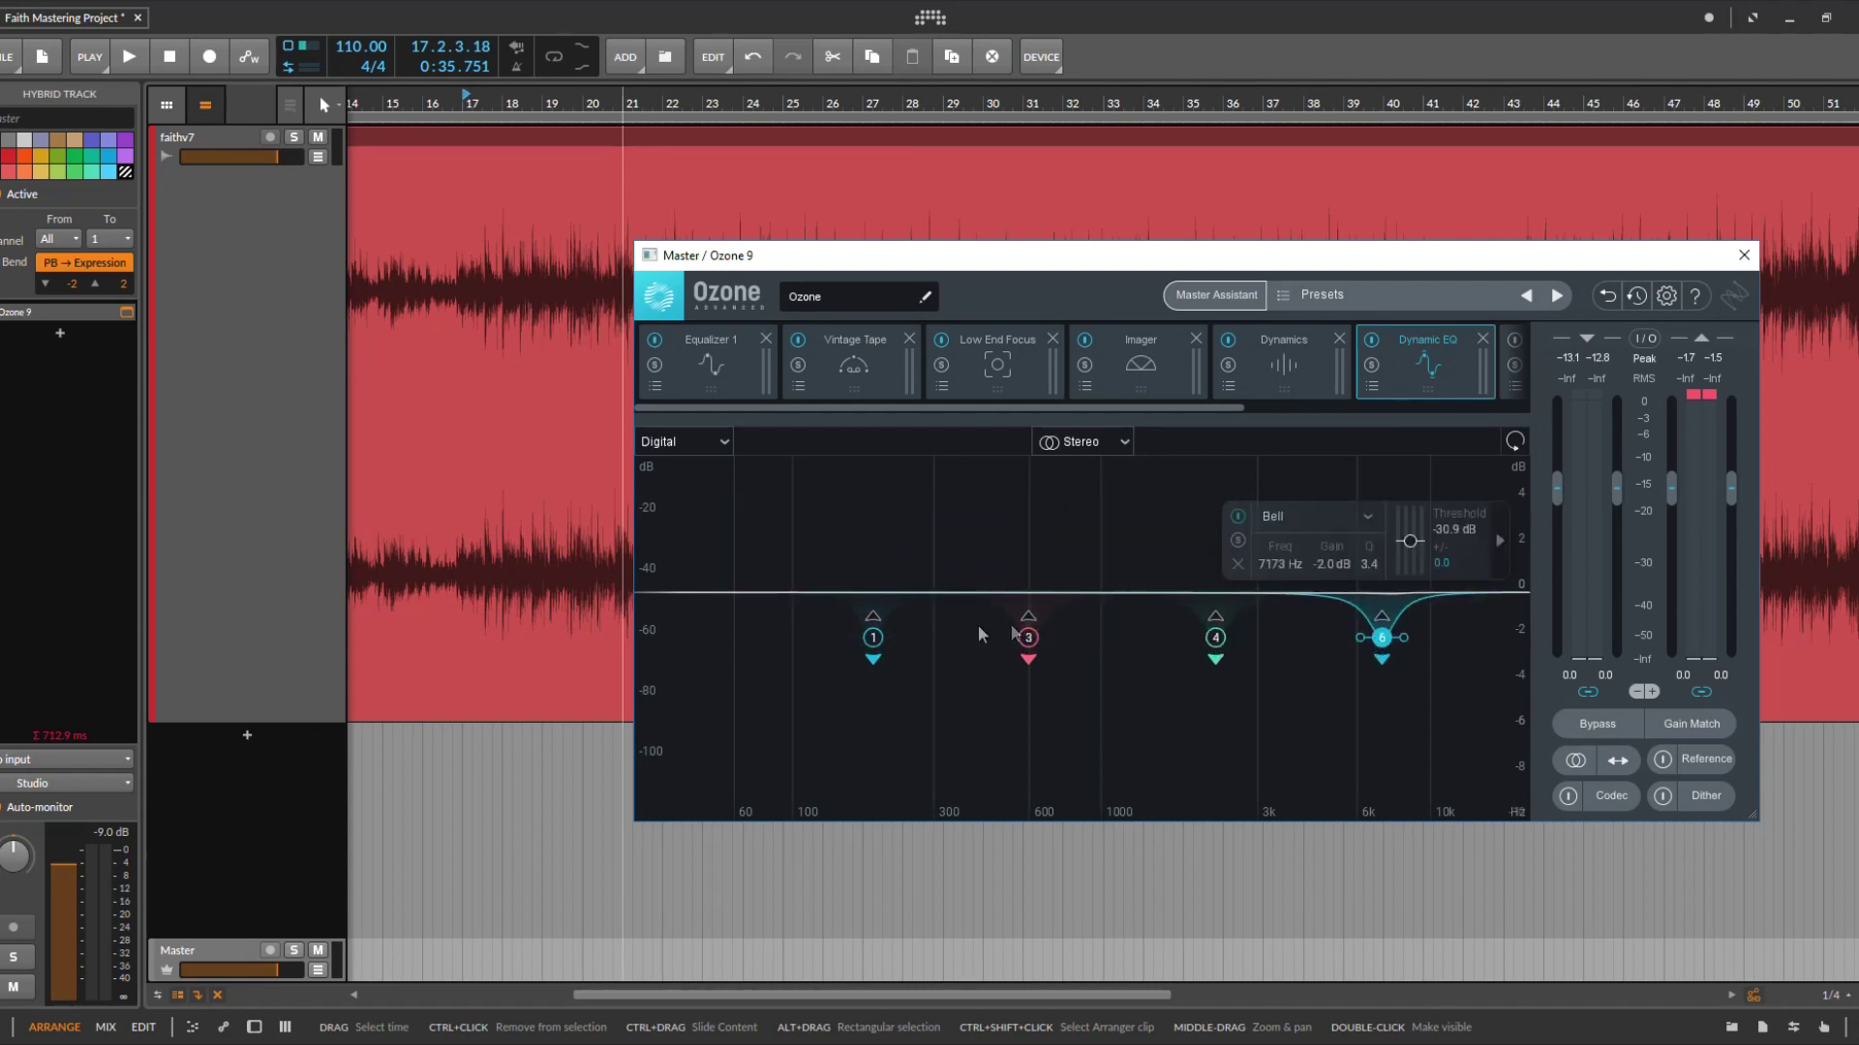
pyautogui.click(874, 638)
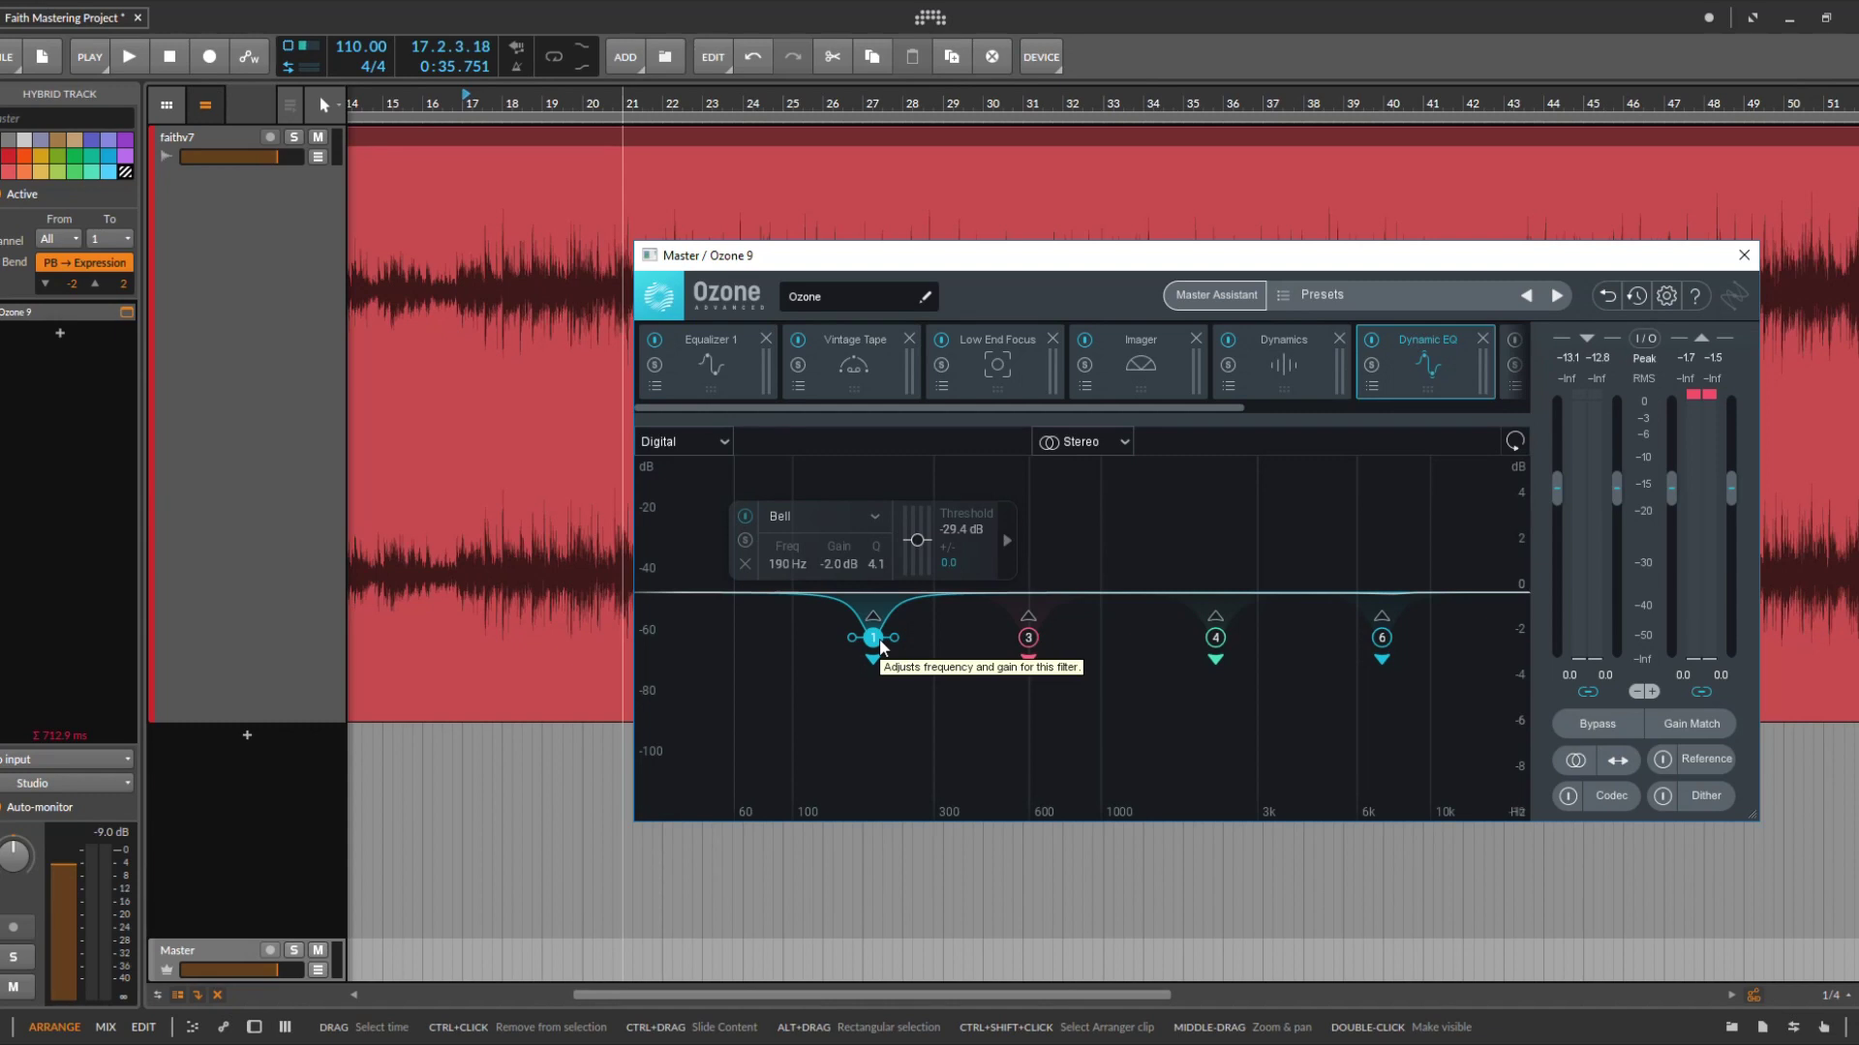
# Play the track from bar 17 and solo Dynamic EQ bands 1 and 3 in turn, releasing each solo
pyautogui.press('space')
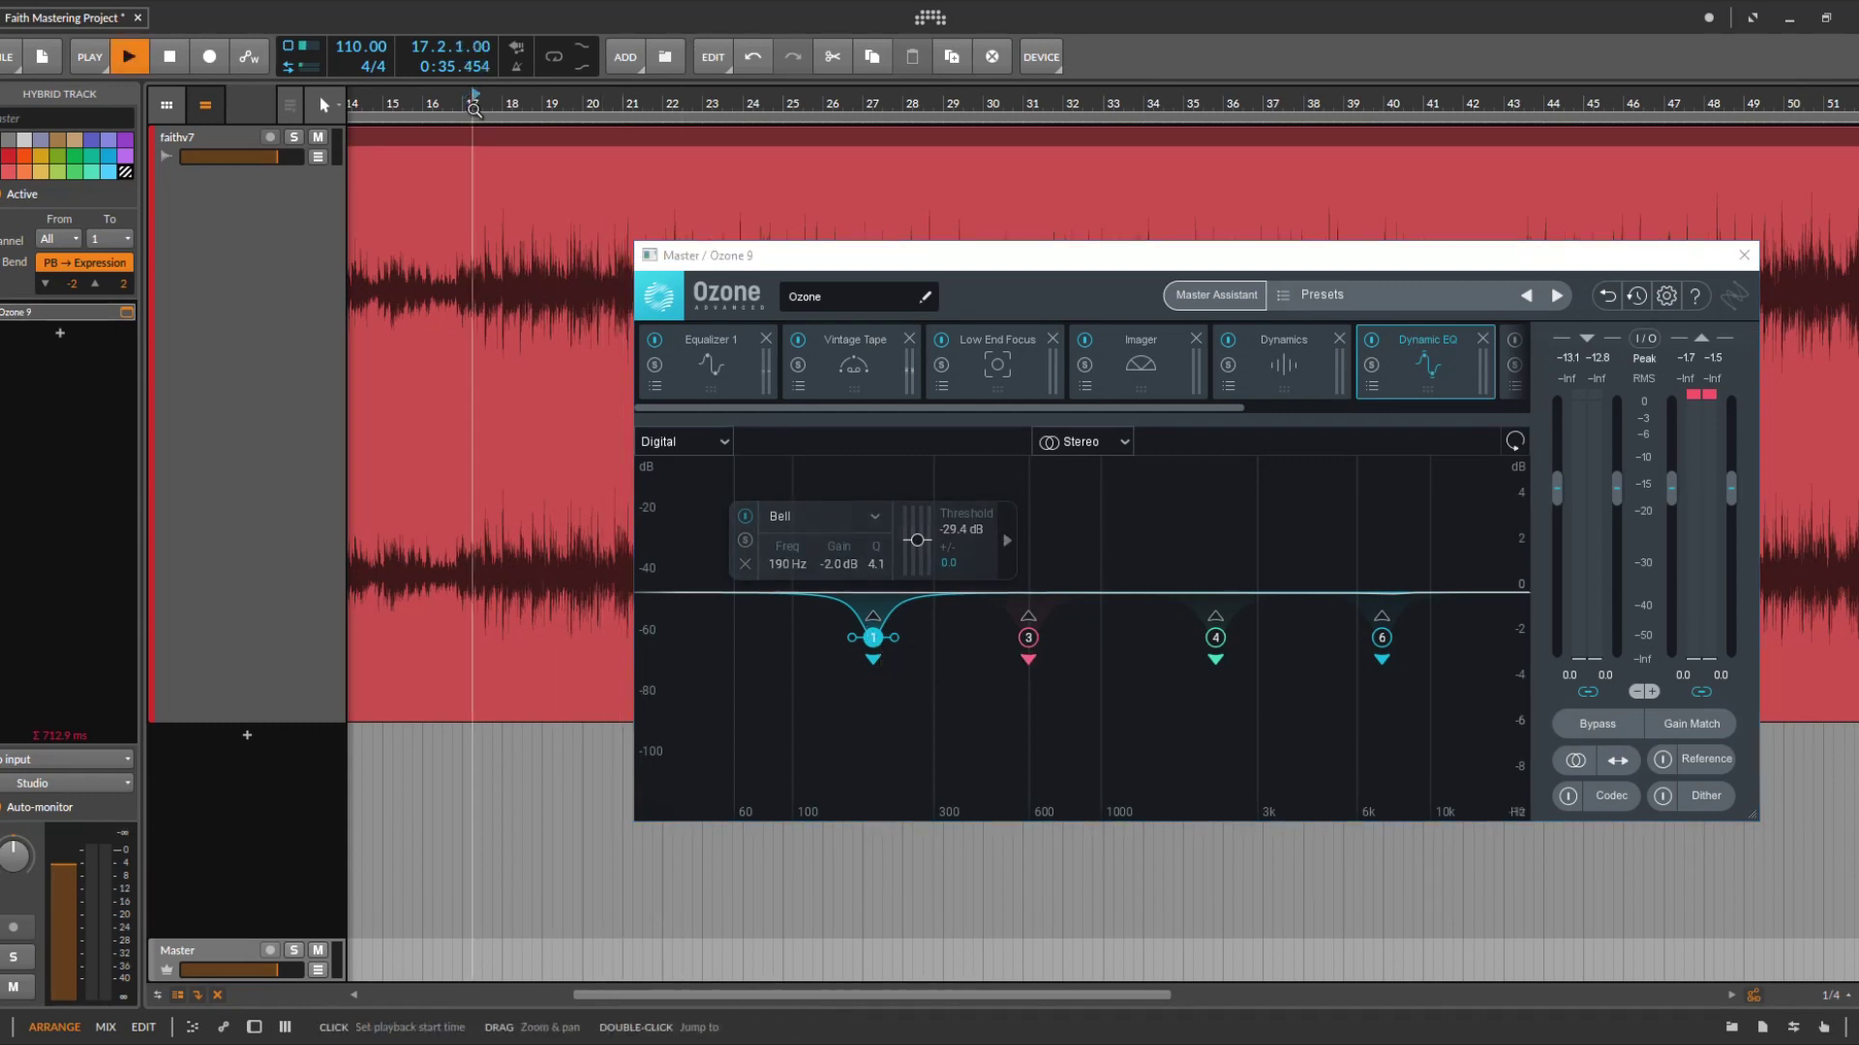
pyautogui.click(751, 542)
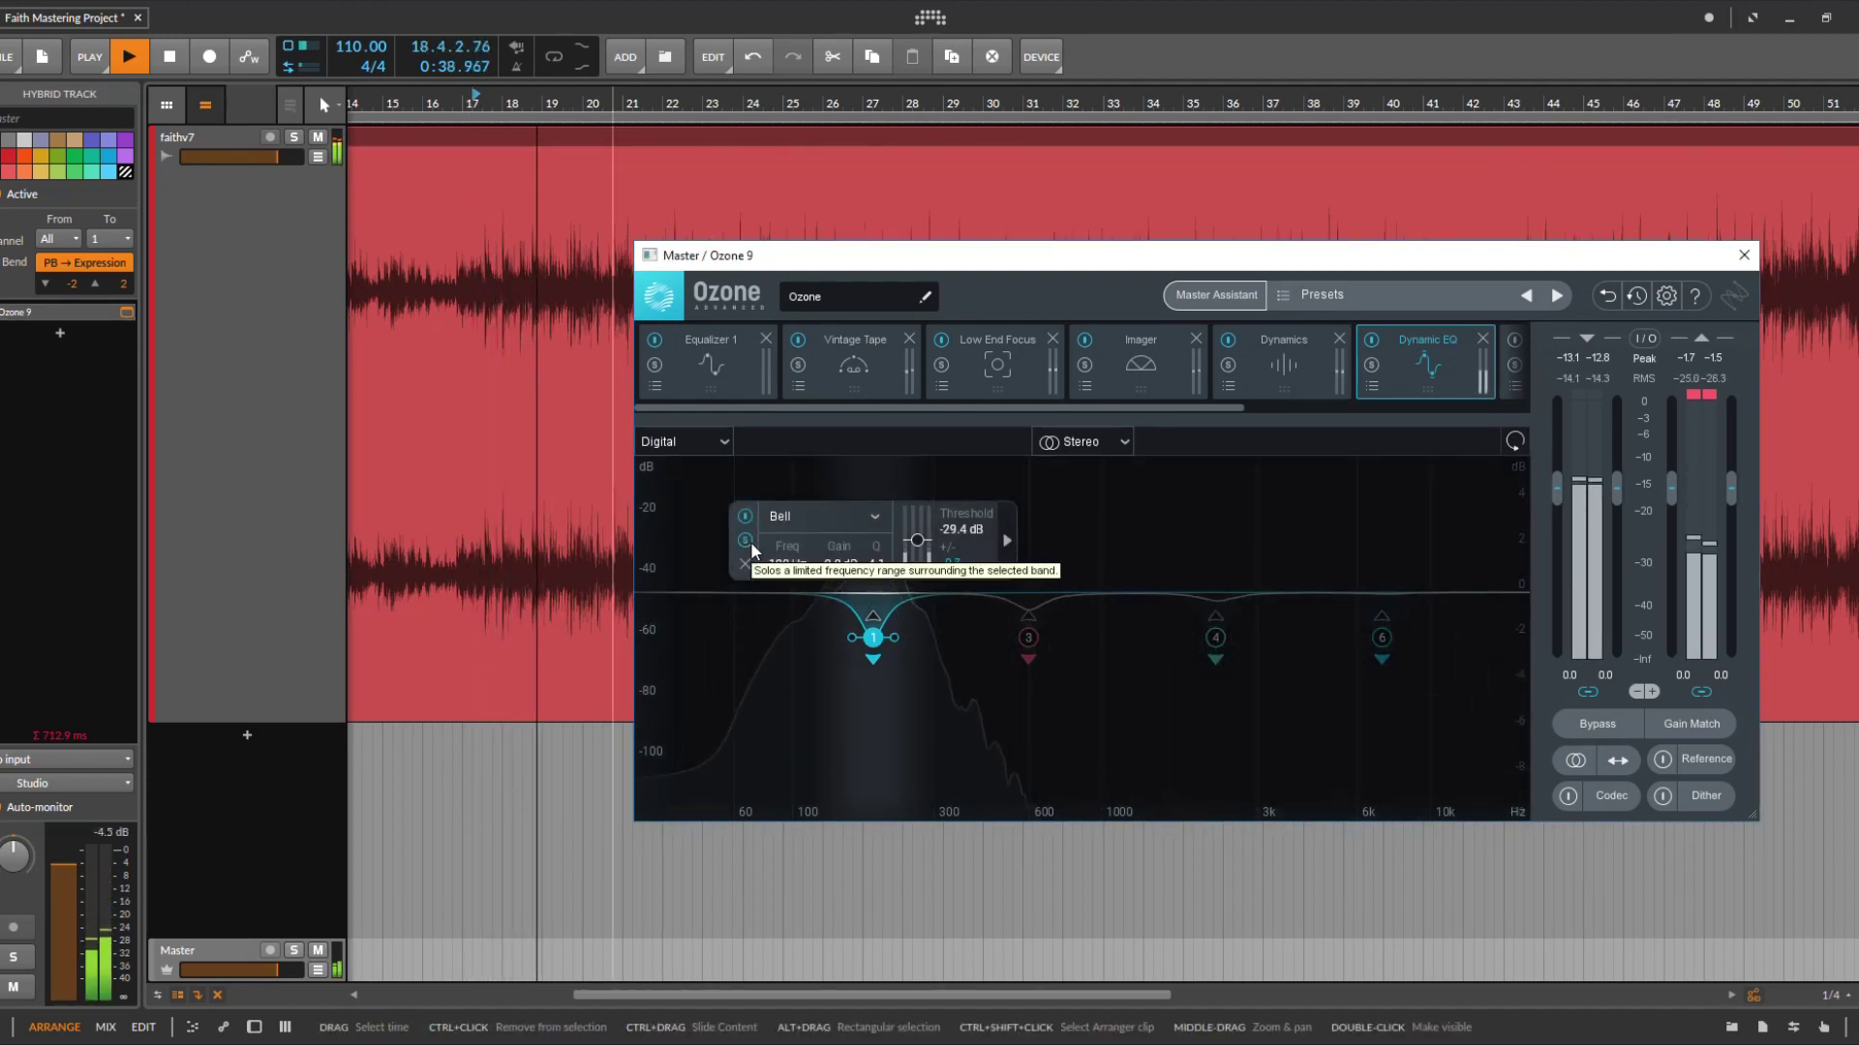
pyautogui.click(751, 542)
pyautogui.click(1028, 637)
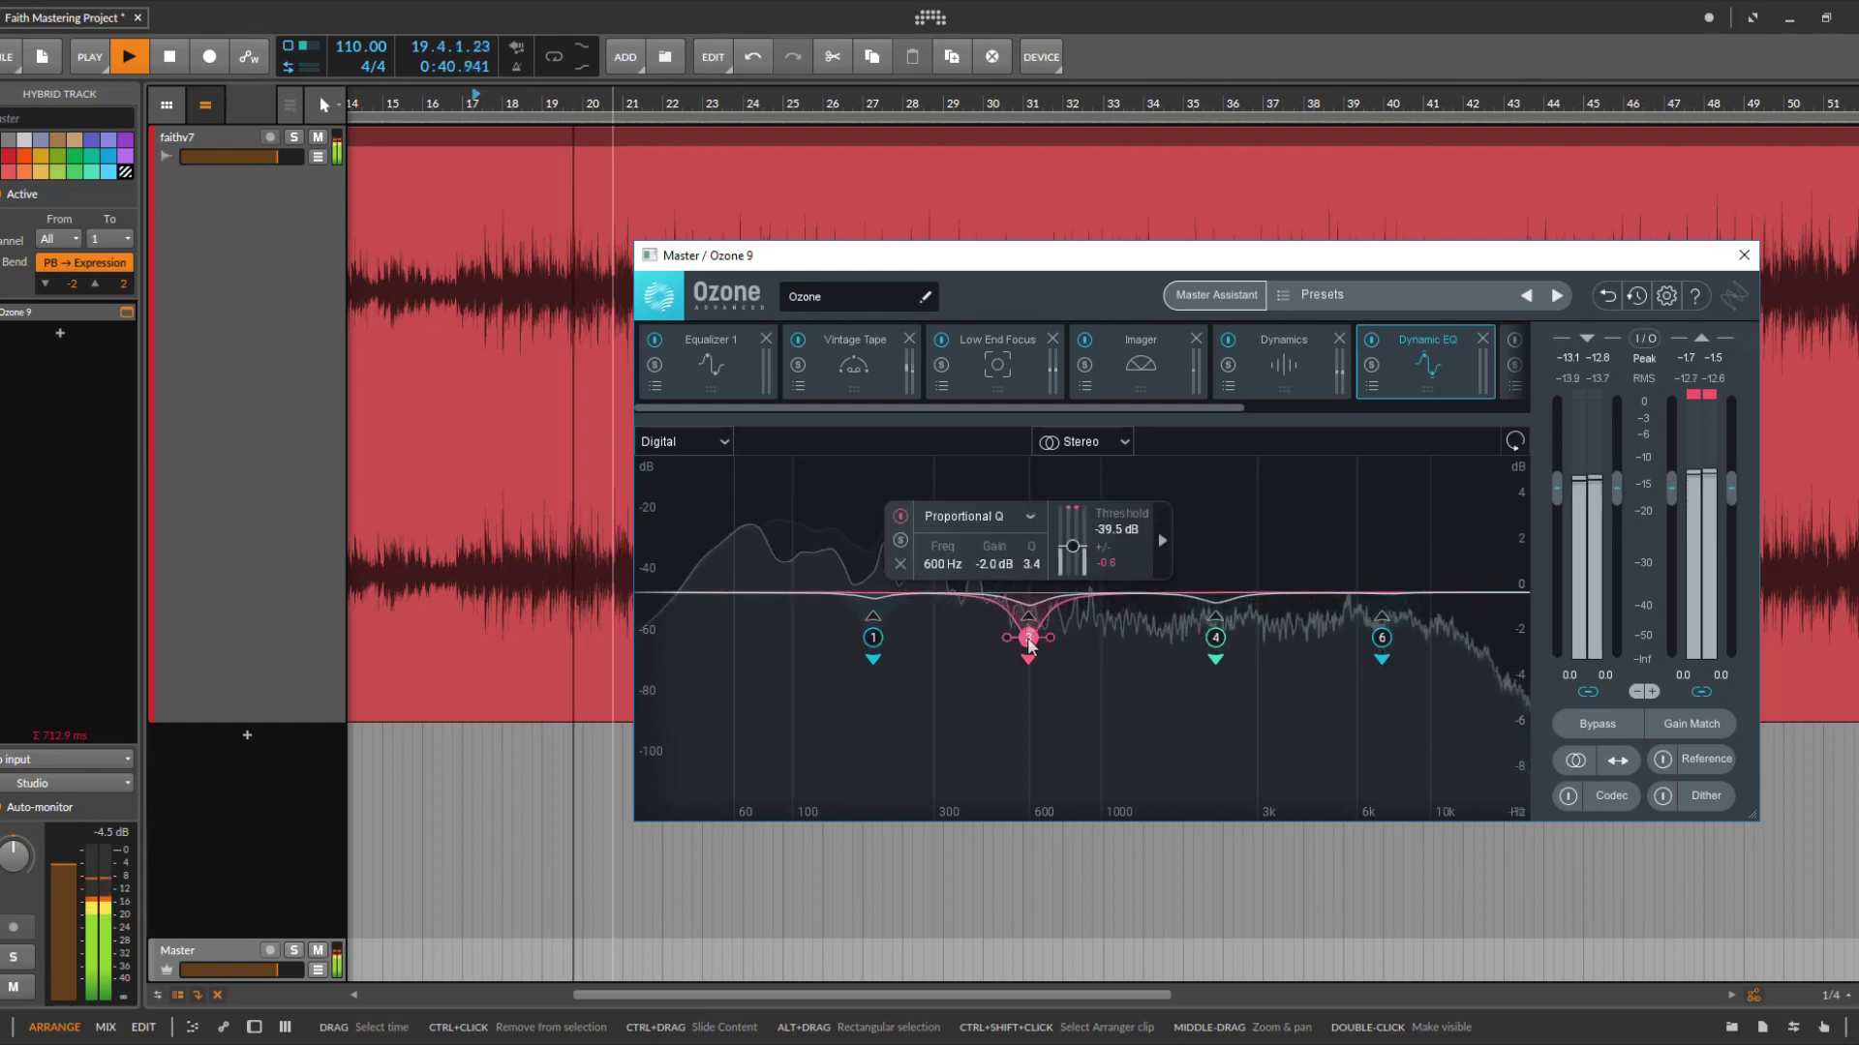
pyautogui.click(899, 541)
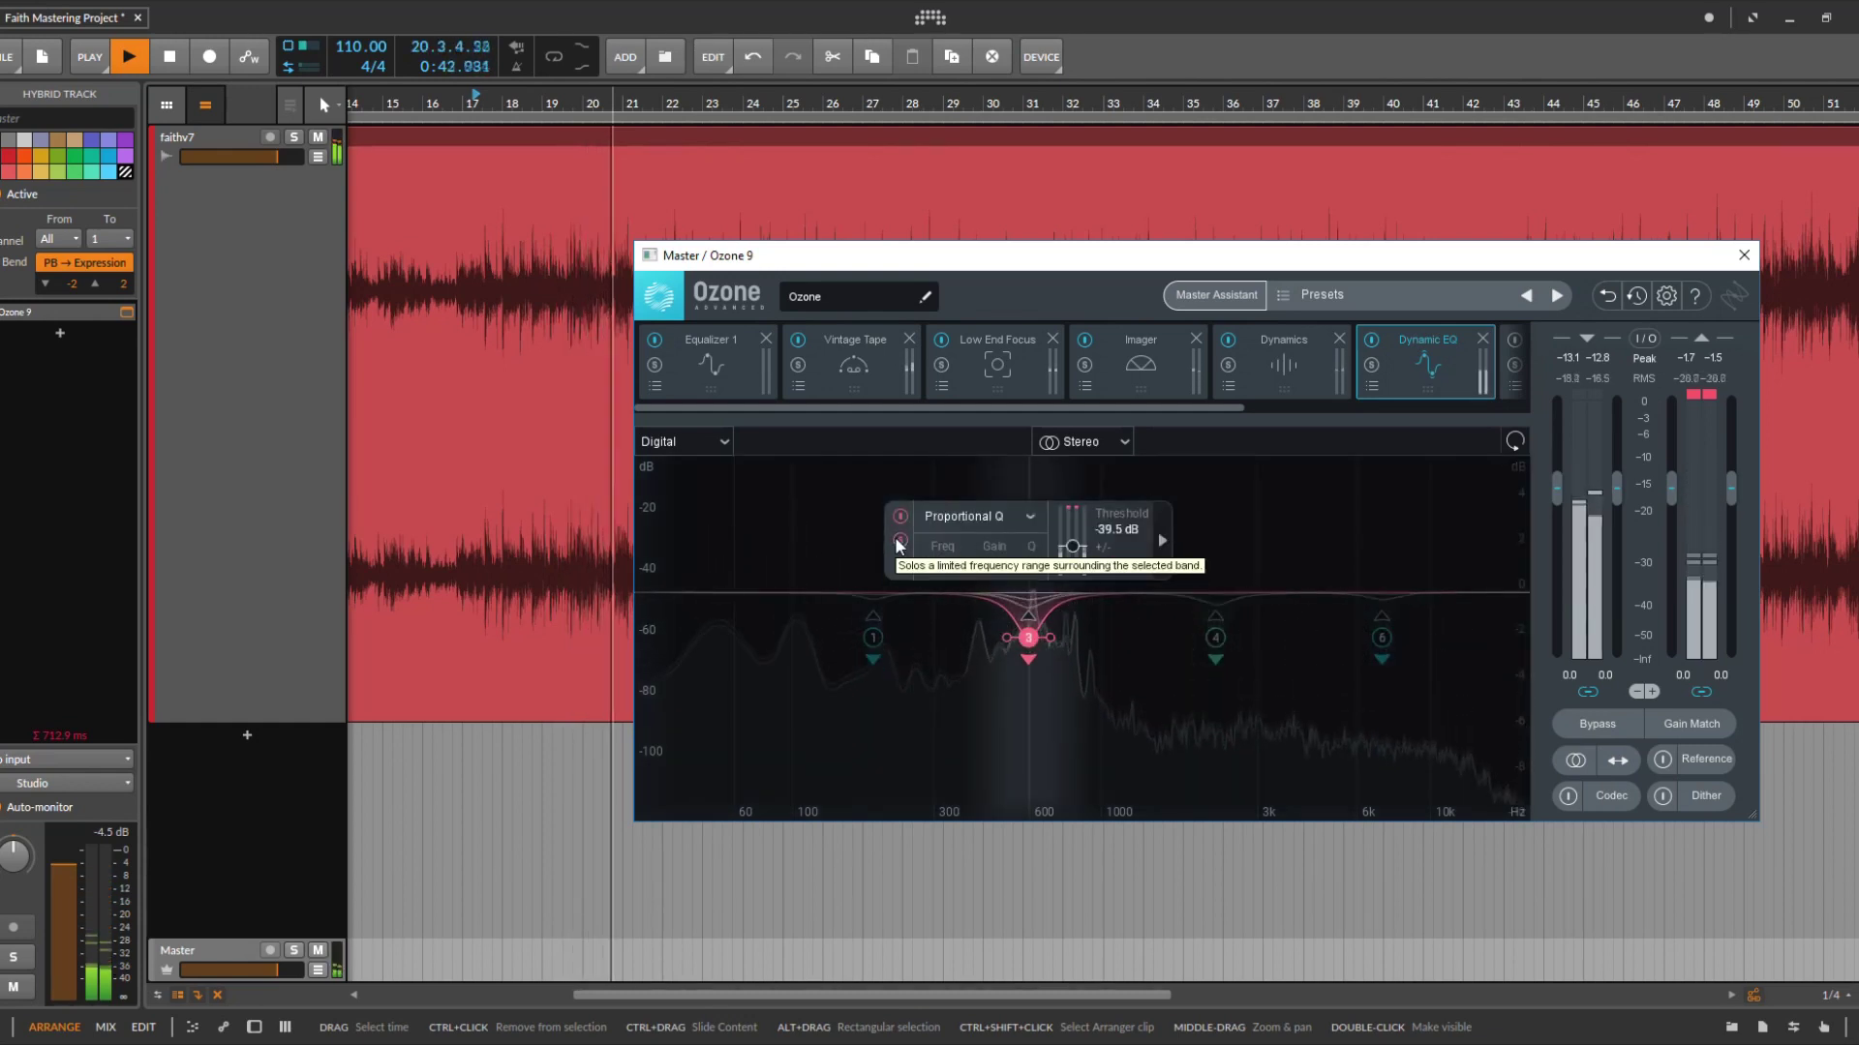
pyautogui.click(899, 541)
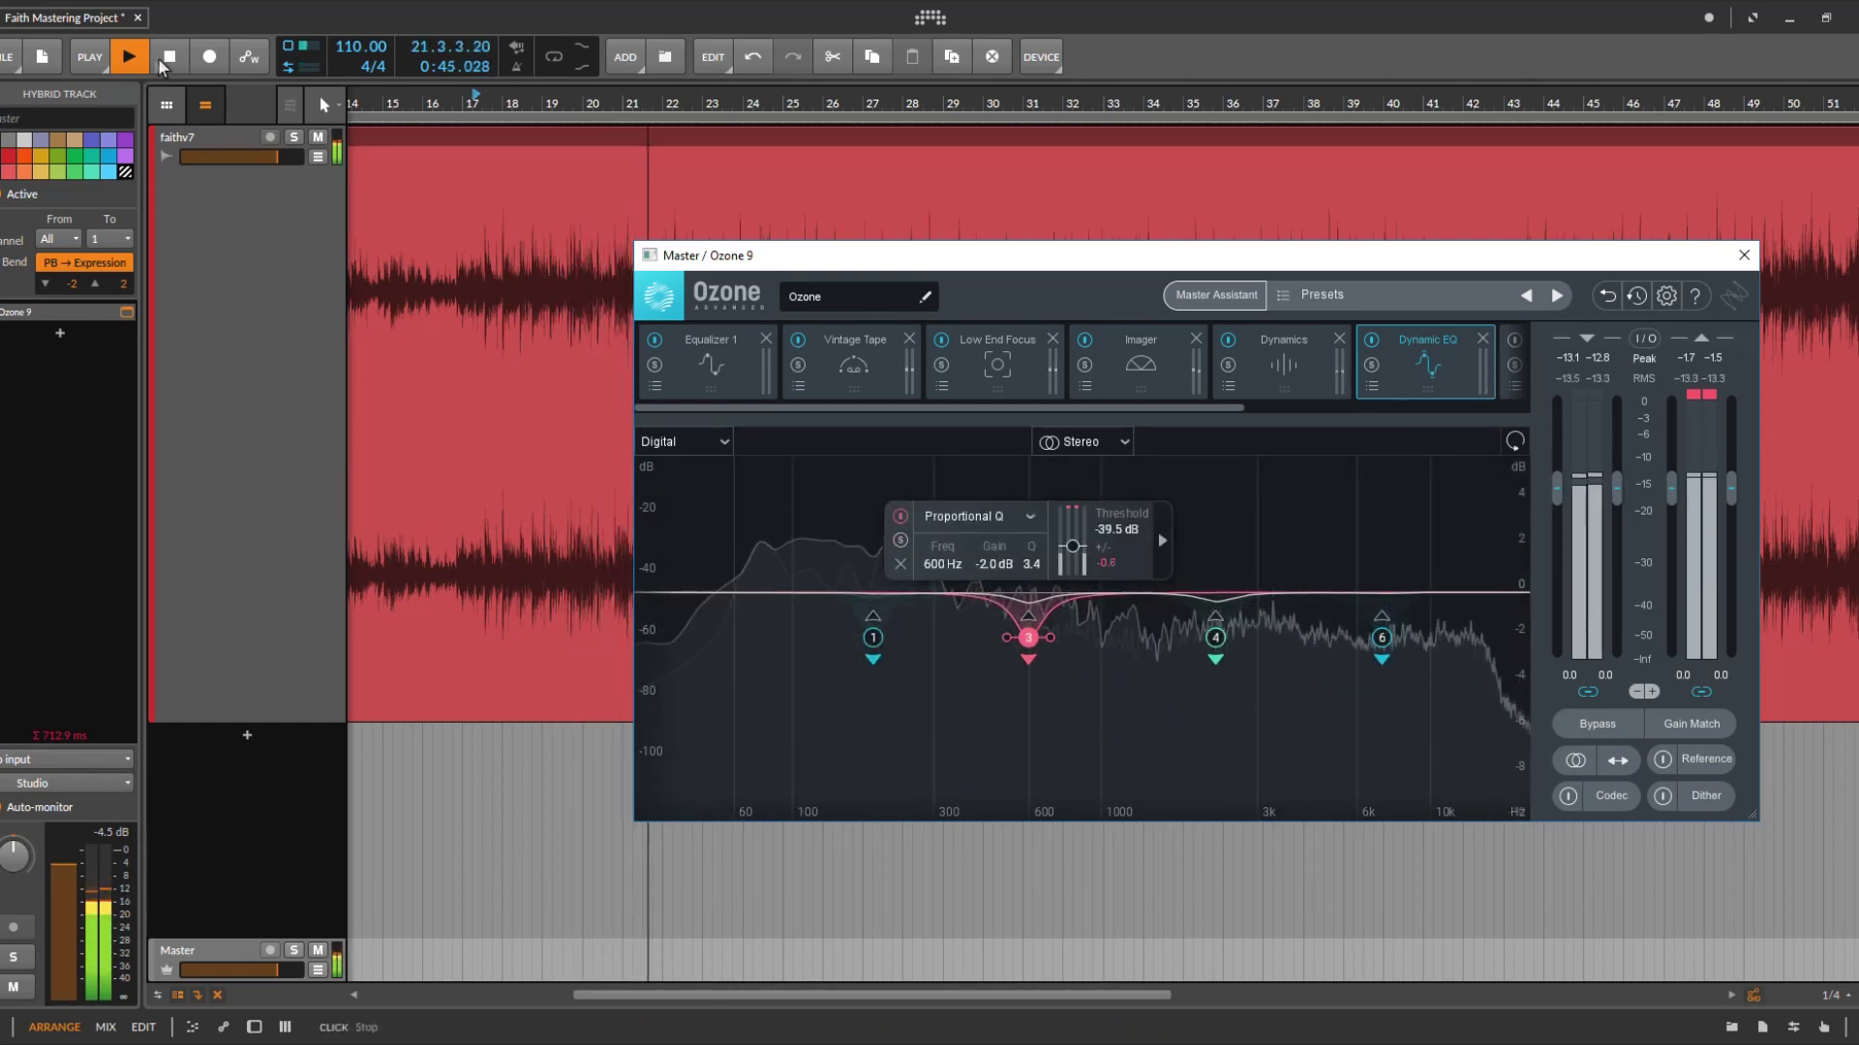
# Solo Dynamic EQ bands 4 and 6 in turn during playback, release each solo, and stop the track
pyautogui.click(1215, 637)
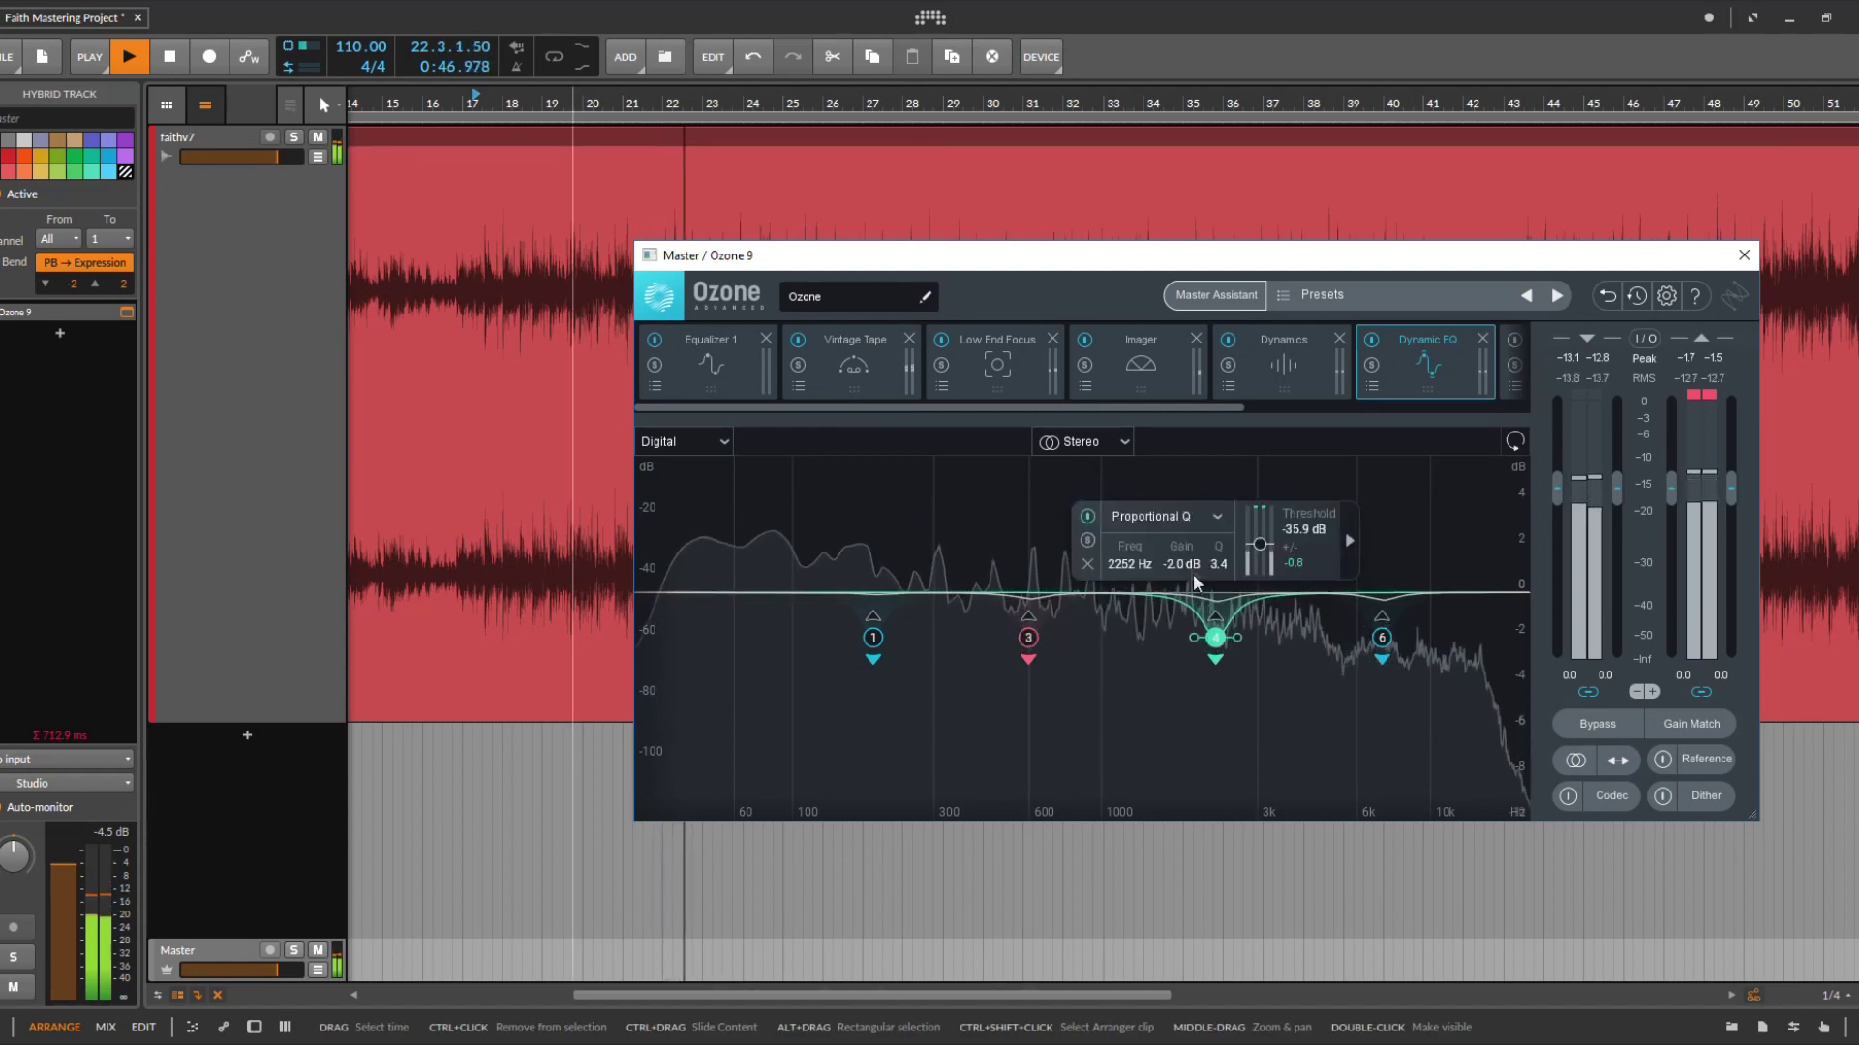
pyautogui.click(1088, 541)
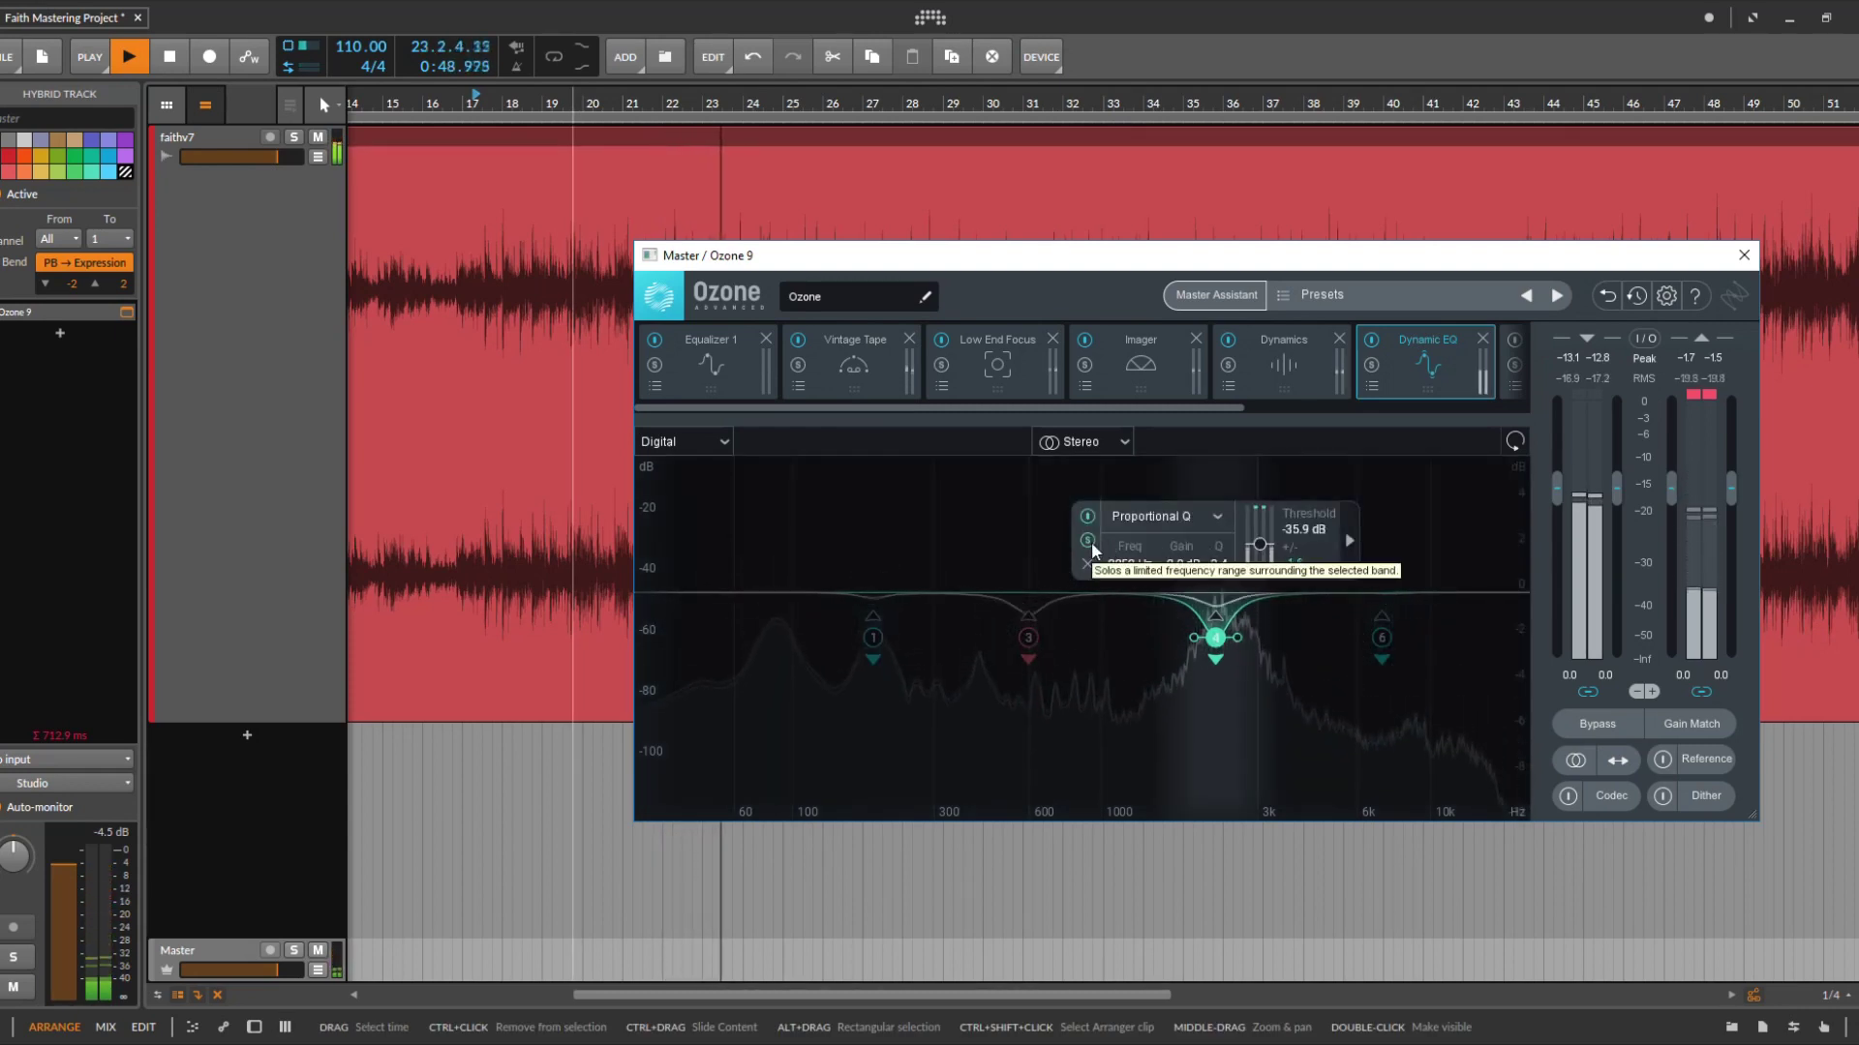
pyautogui.click(1088, 542)
pyautogui.click(1381, 637)
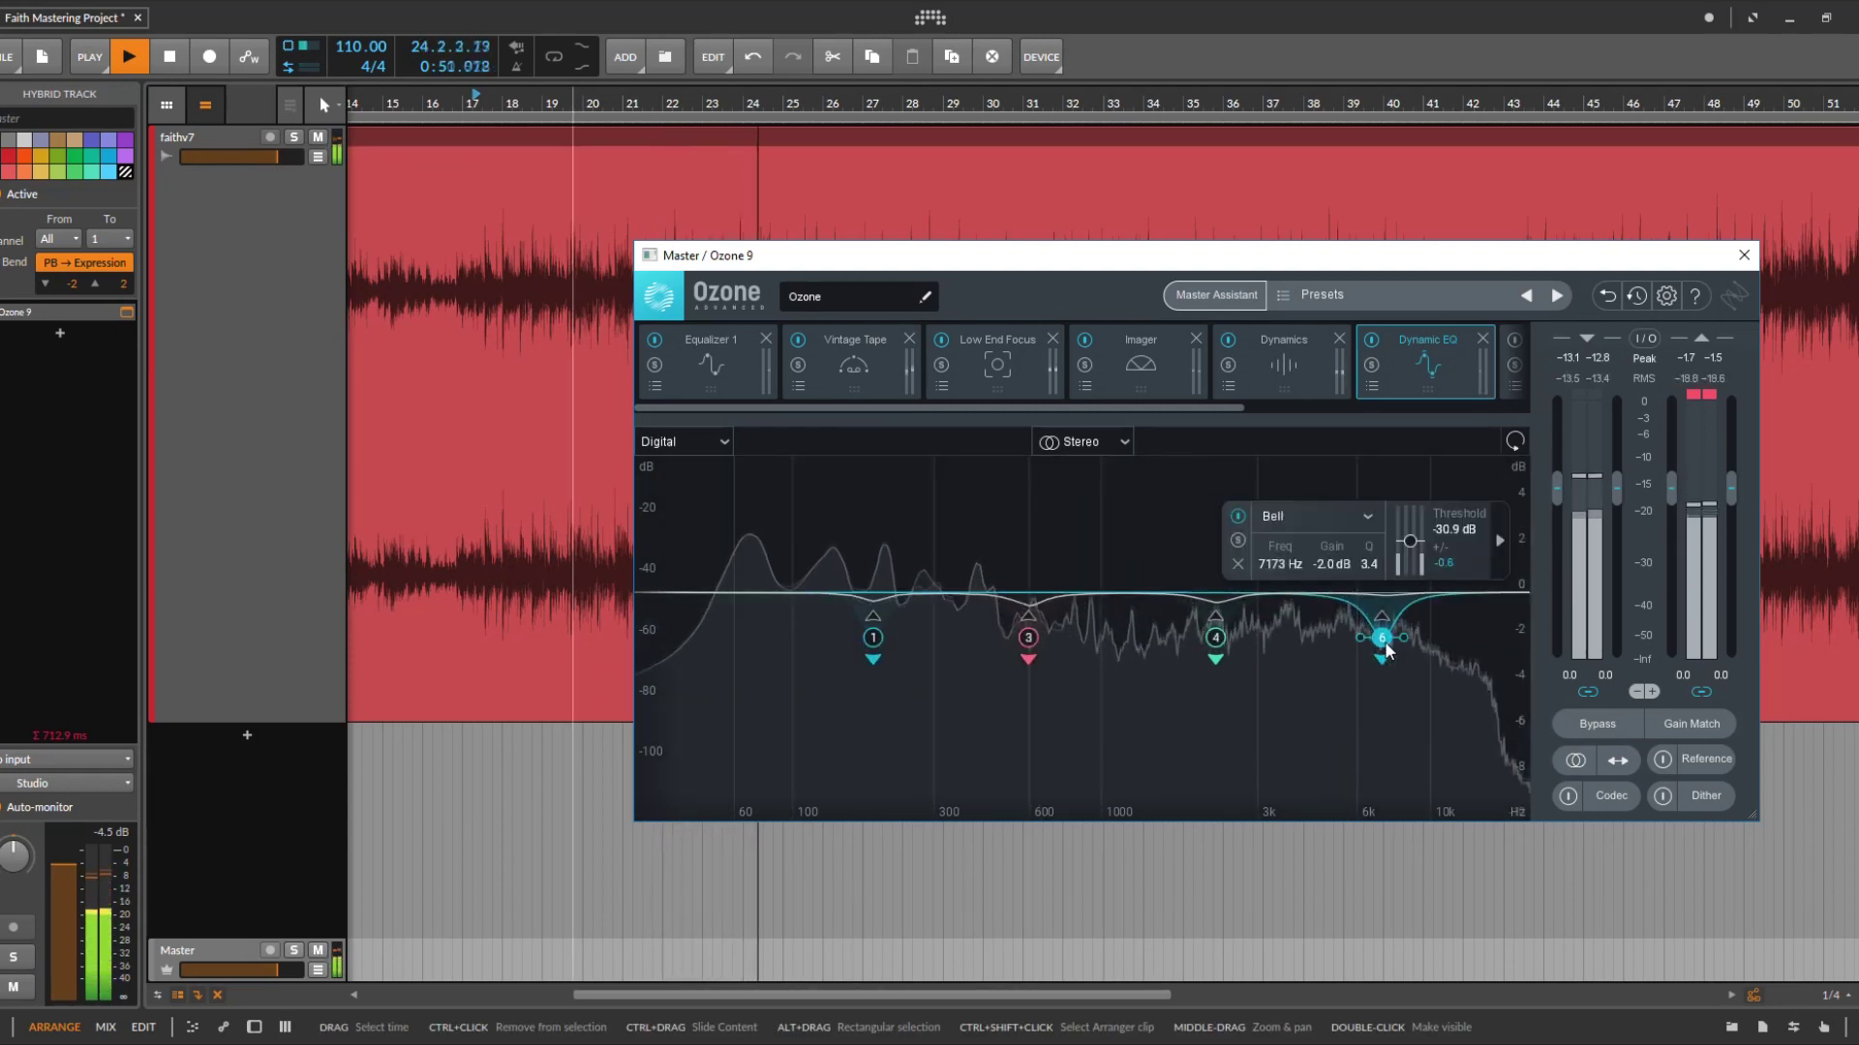
pyautogui.click(1237, 544)
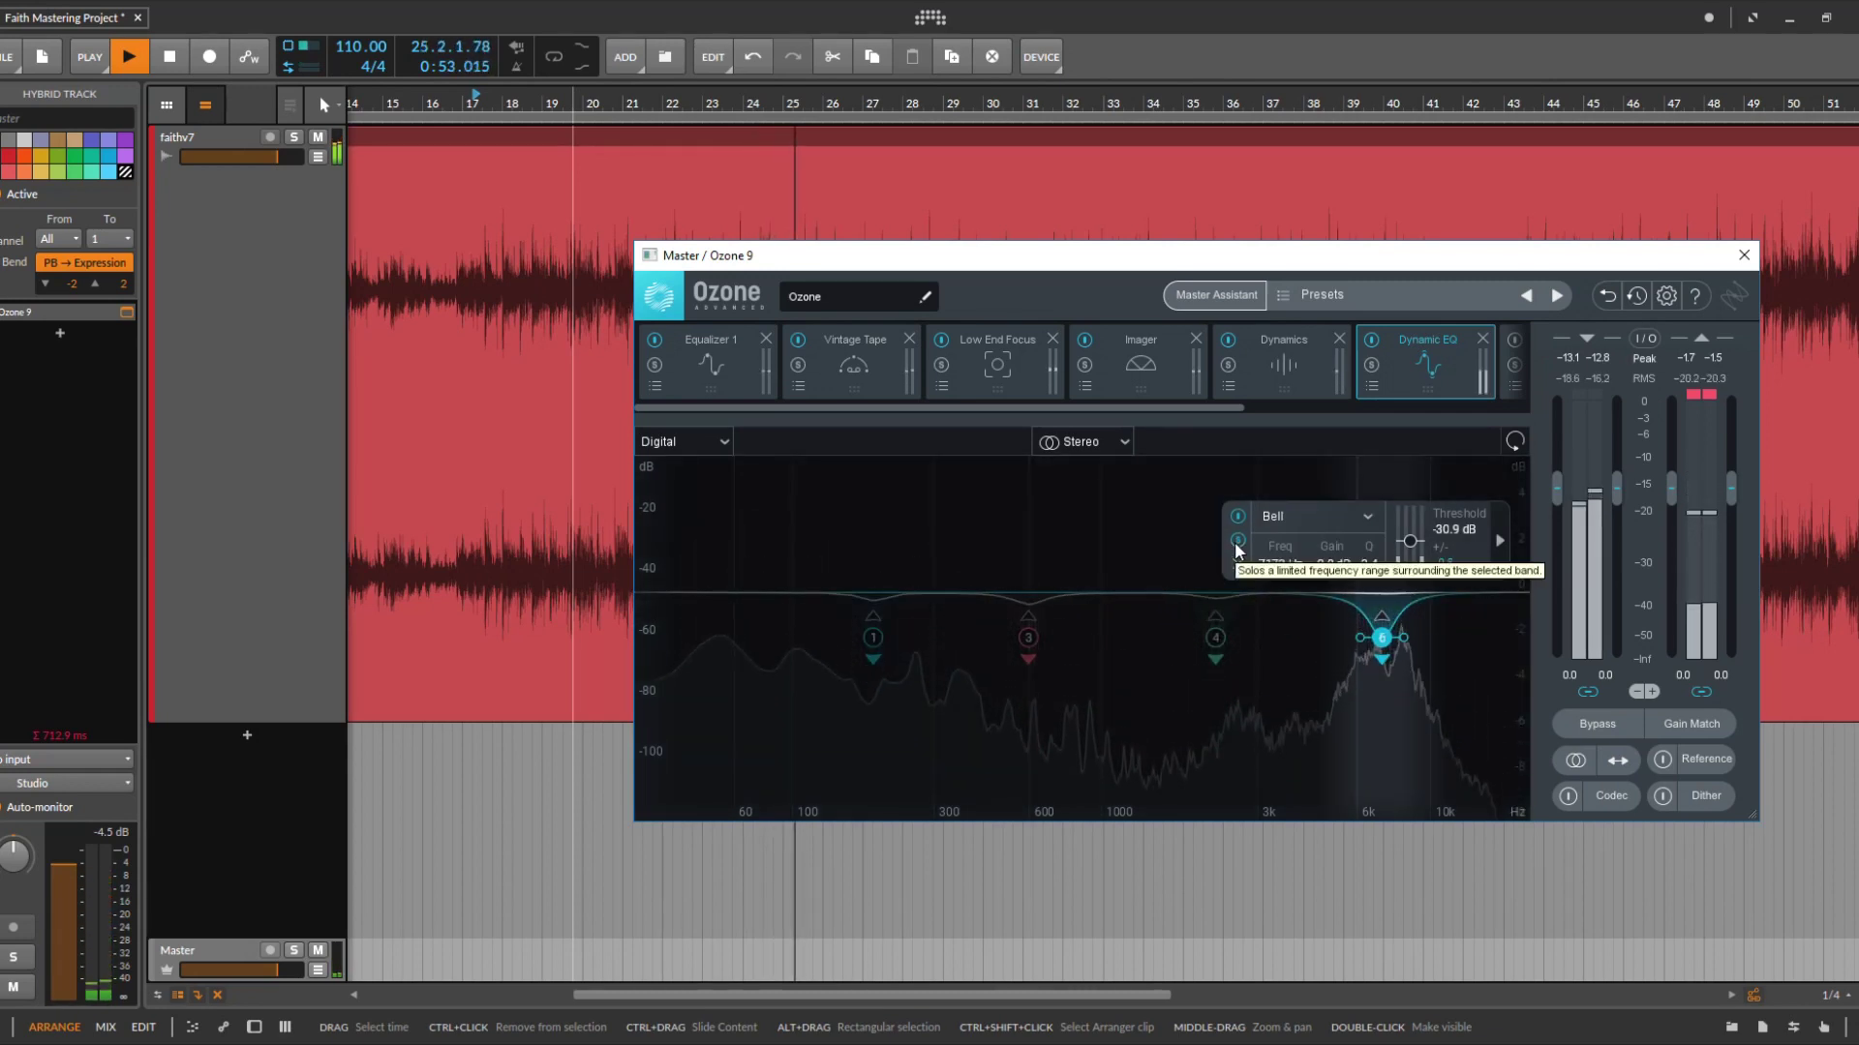
pyautogui.click(1237, 544)
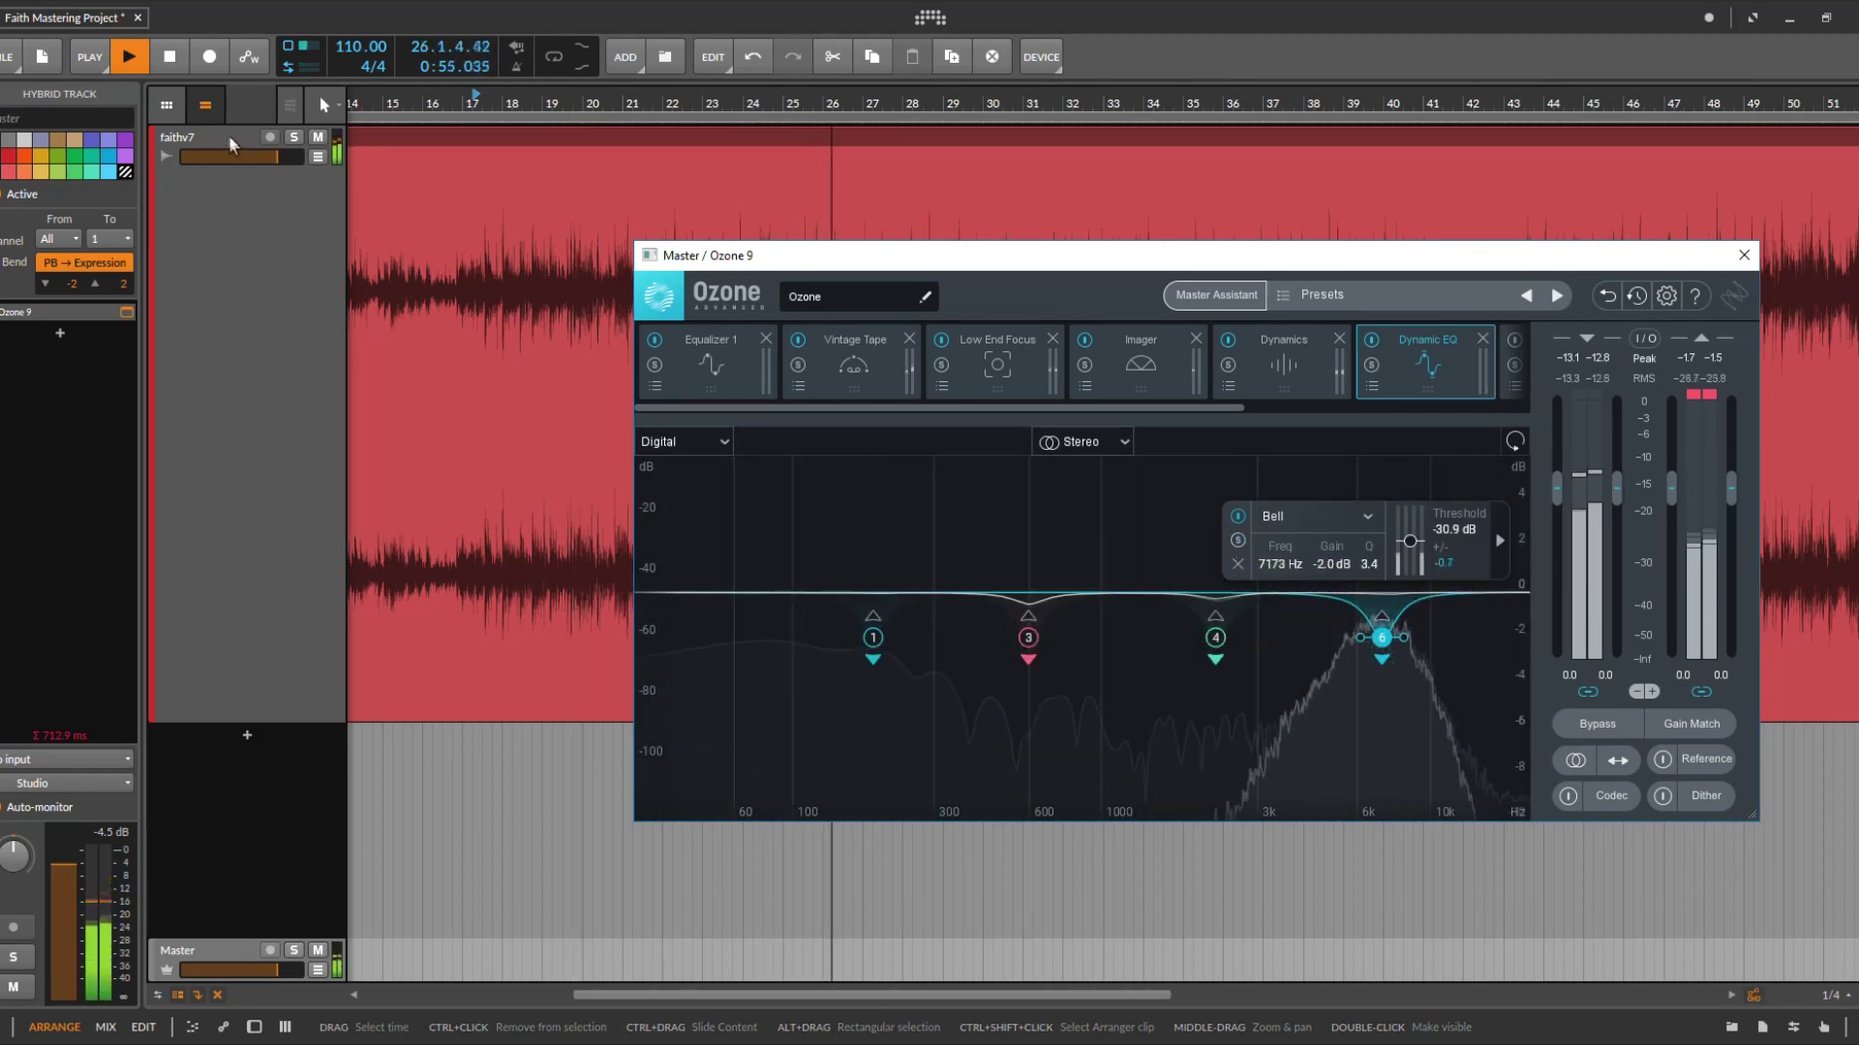
pyautogui.click(175, 68)
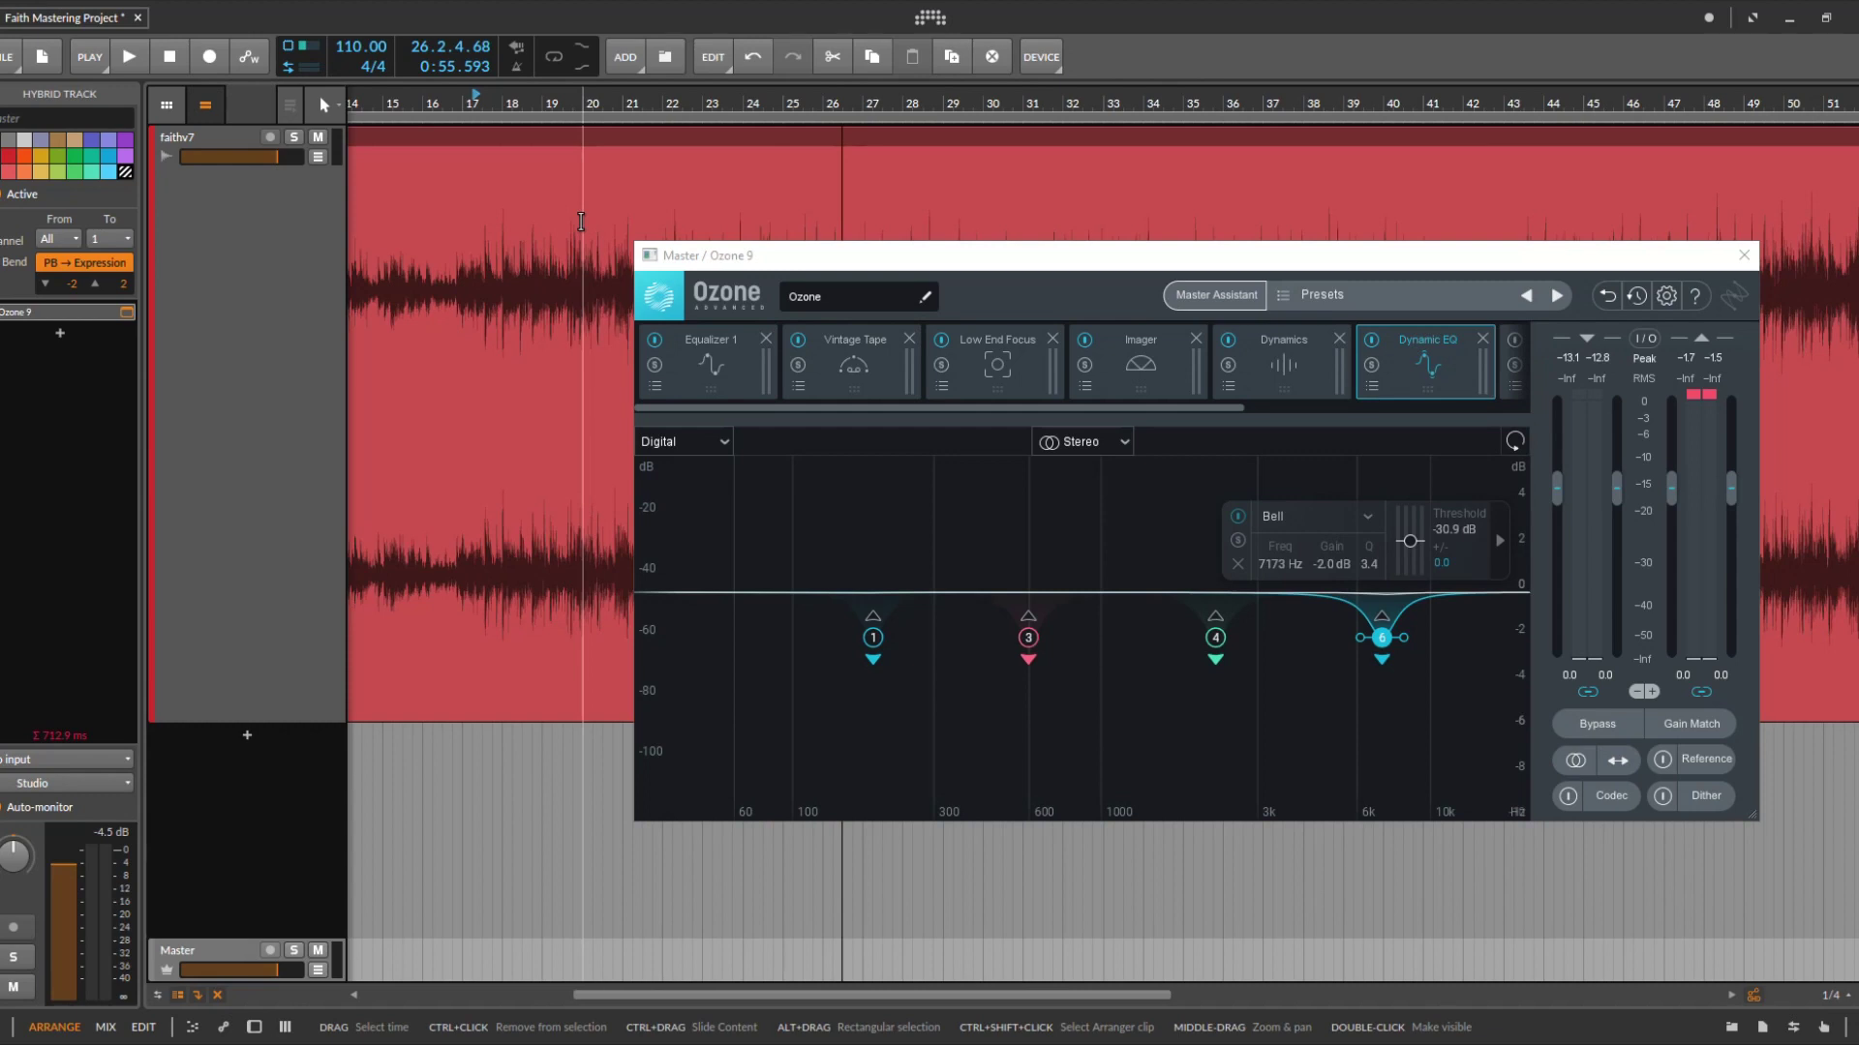
# Go through the settings of Dynamic EQ bands 1, 3, 4 and 6 once more with playback stopped
pyautogui.click(873, 643)
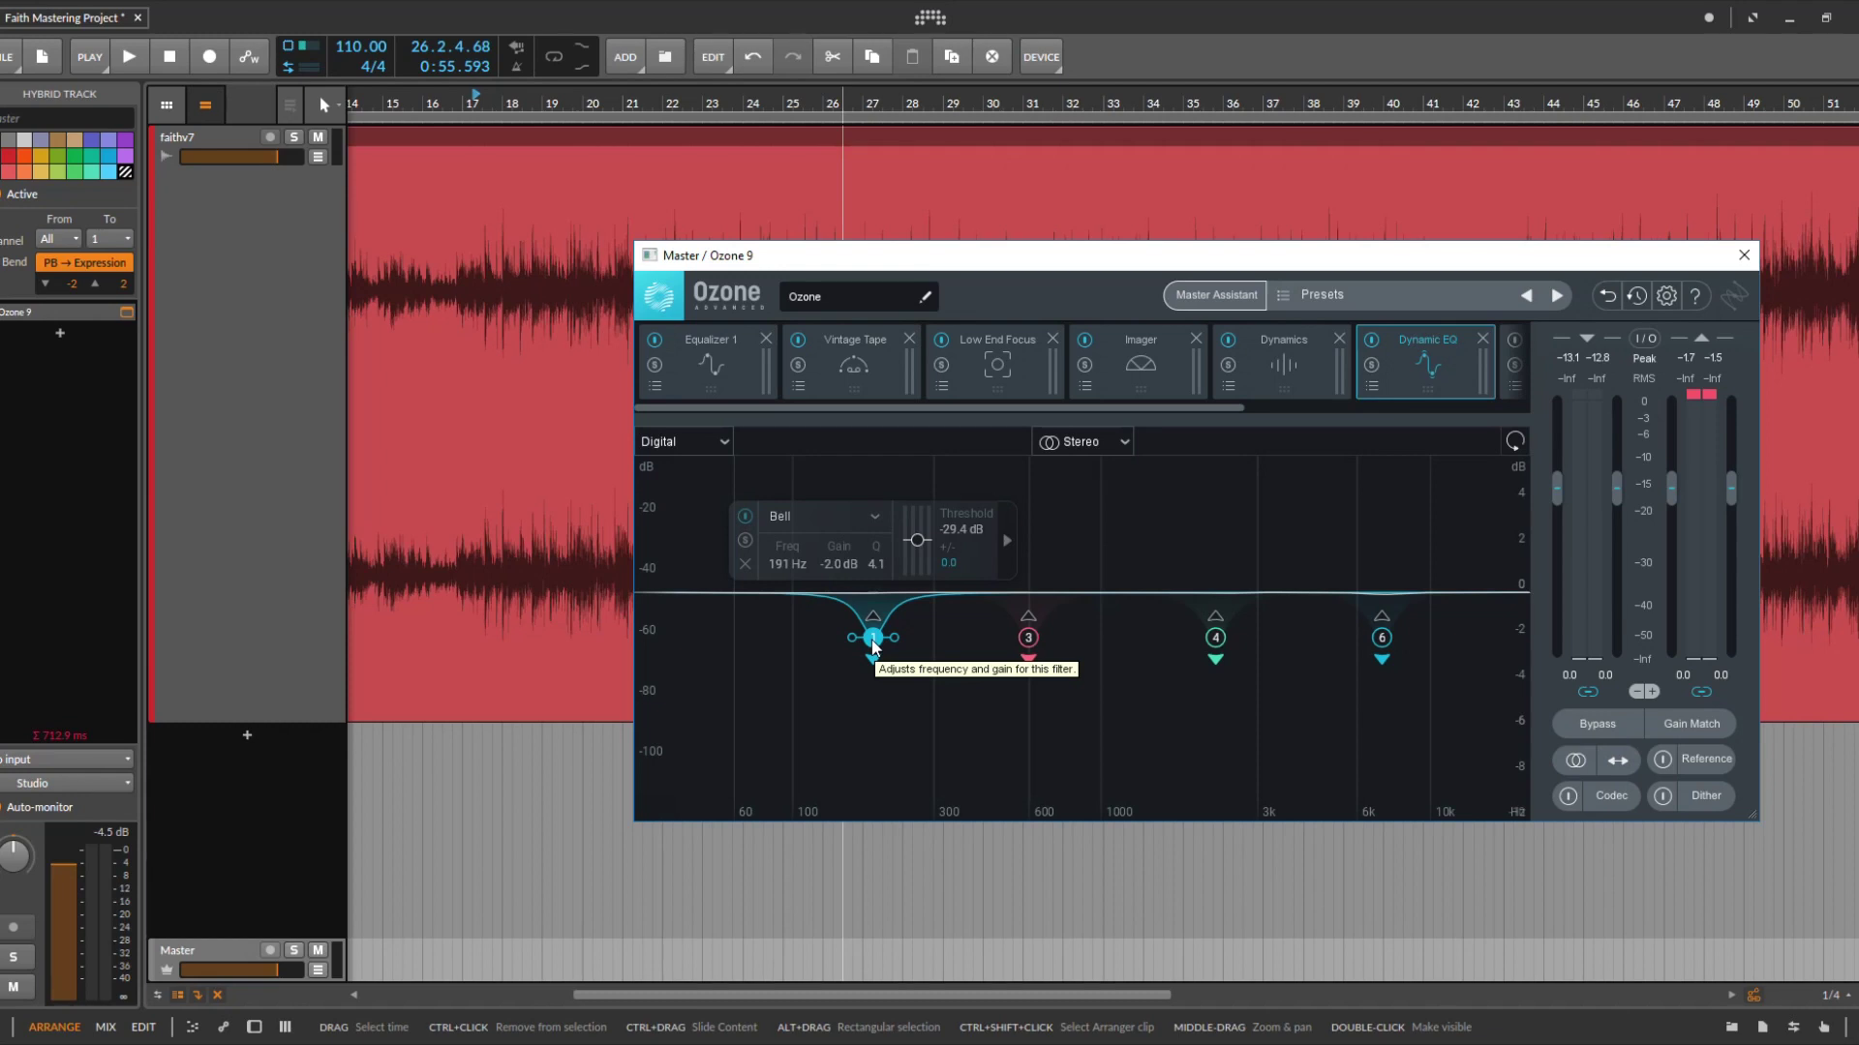
pyautogui.click(1032, 641)
pyautogui.click(1215, 637)
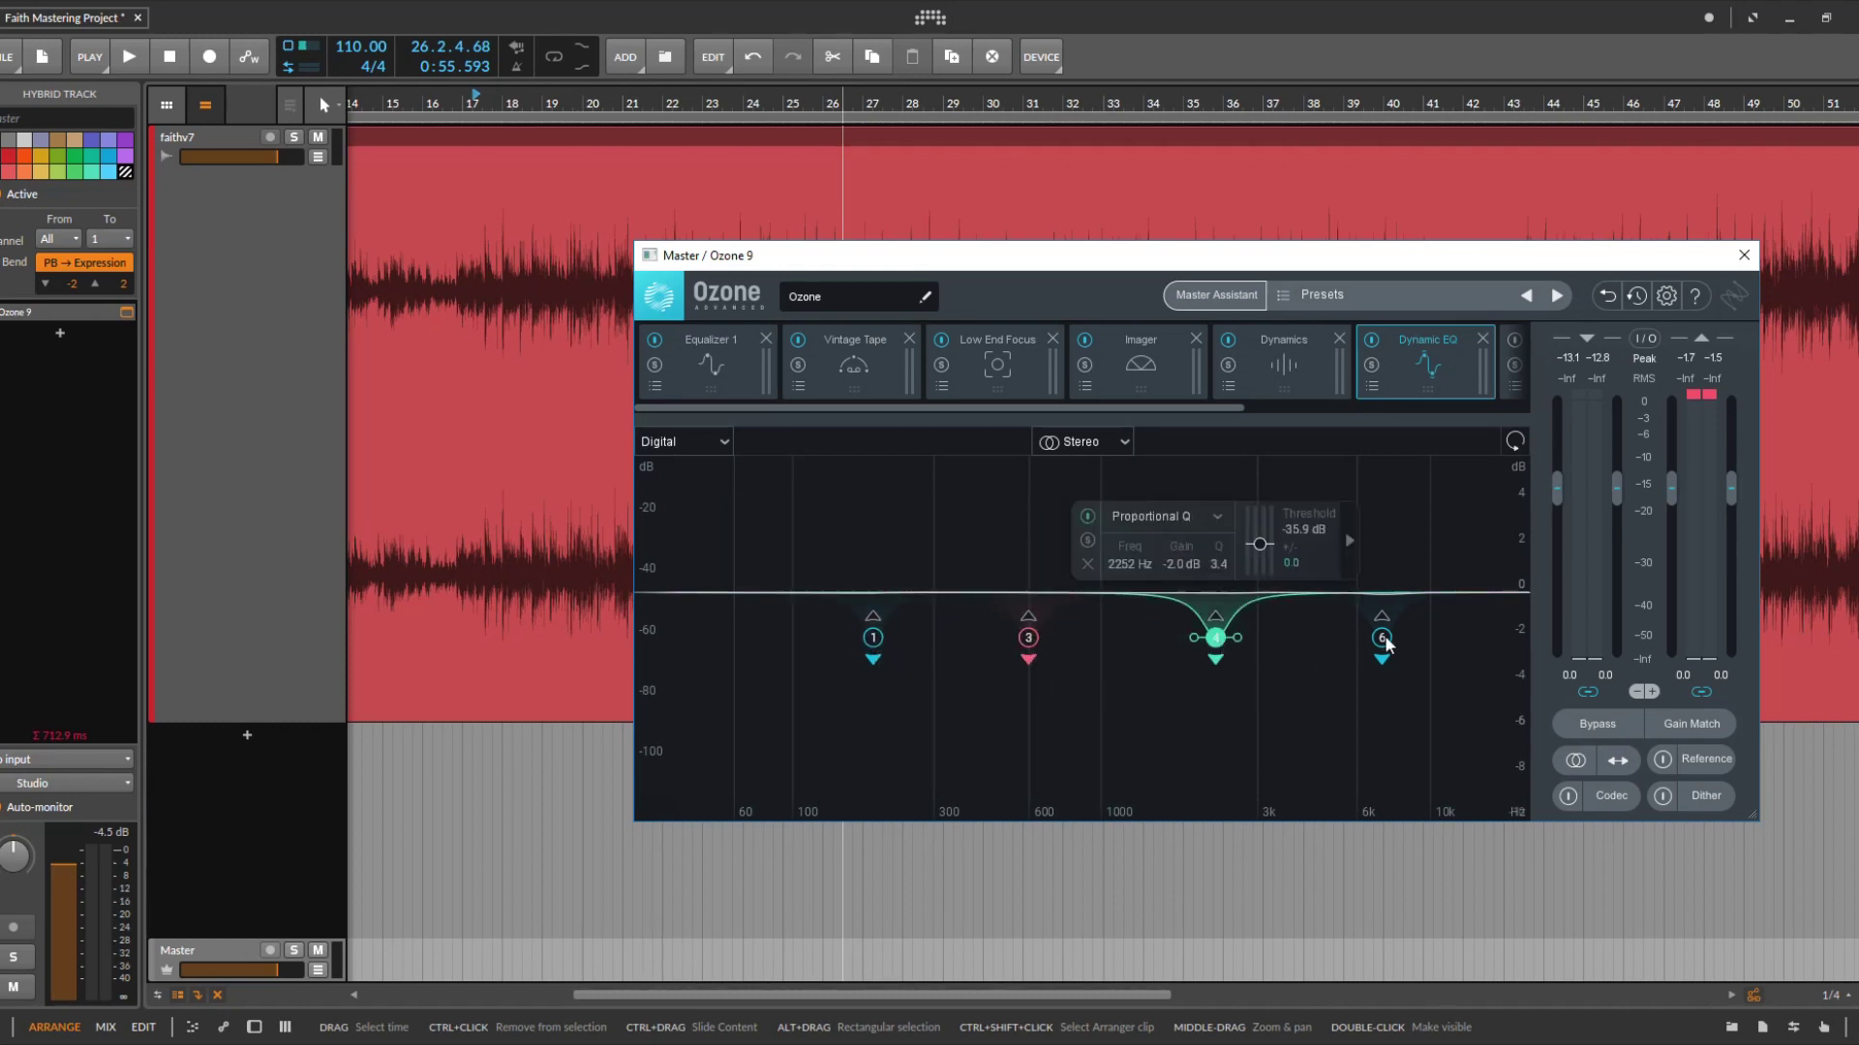
pyautogui.click(1383, 636)
# Compare the track from bar 17 with the Dynamic EQ disabled and re-enabled, and stop playback
pyautogui.moveTo(1205, 408); pyautogui.dragTo(1332, 416)
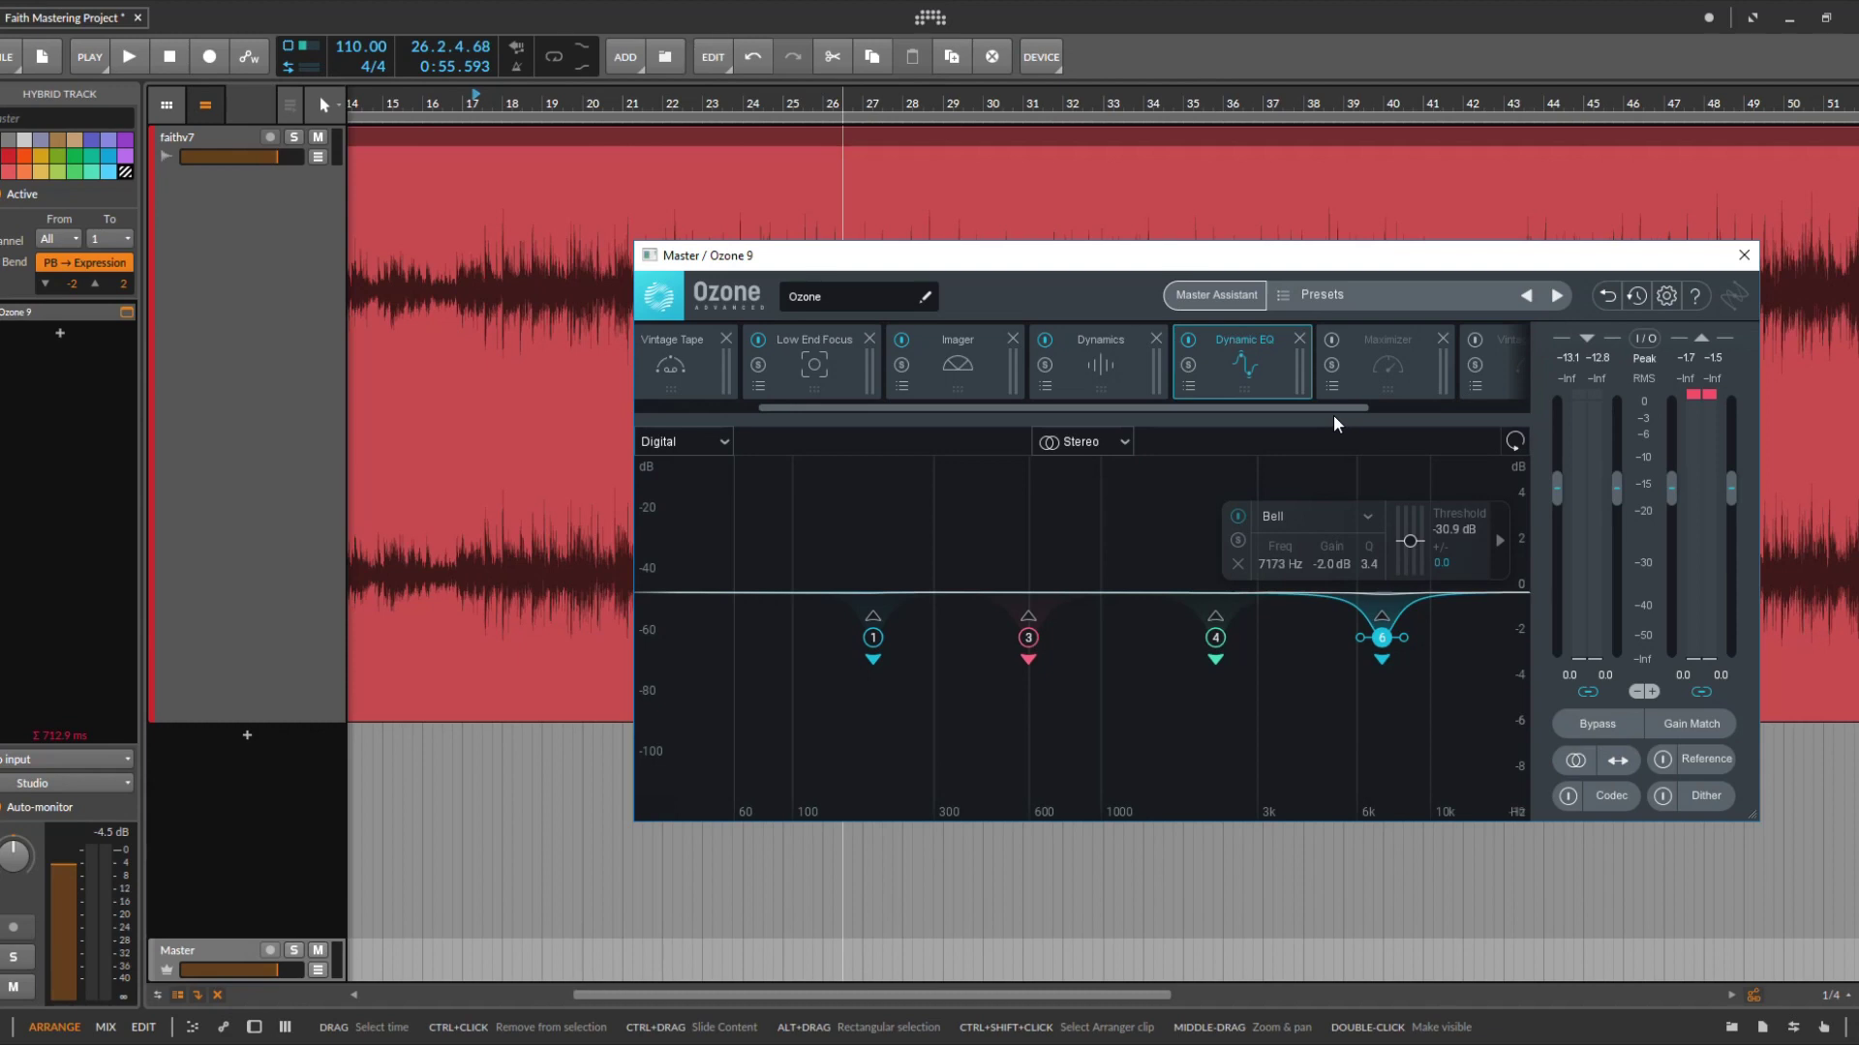
pyautogui.click(1188, 349)
pyautogui.doubleClick(464, 103)
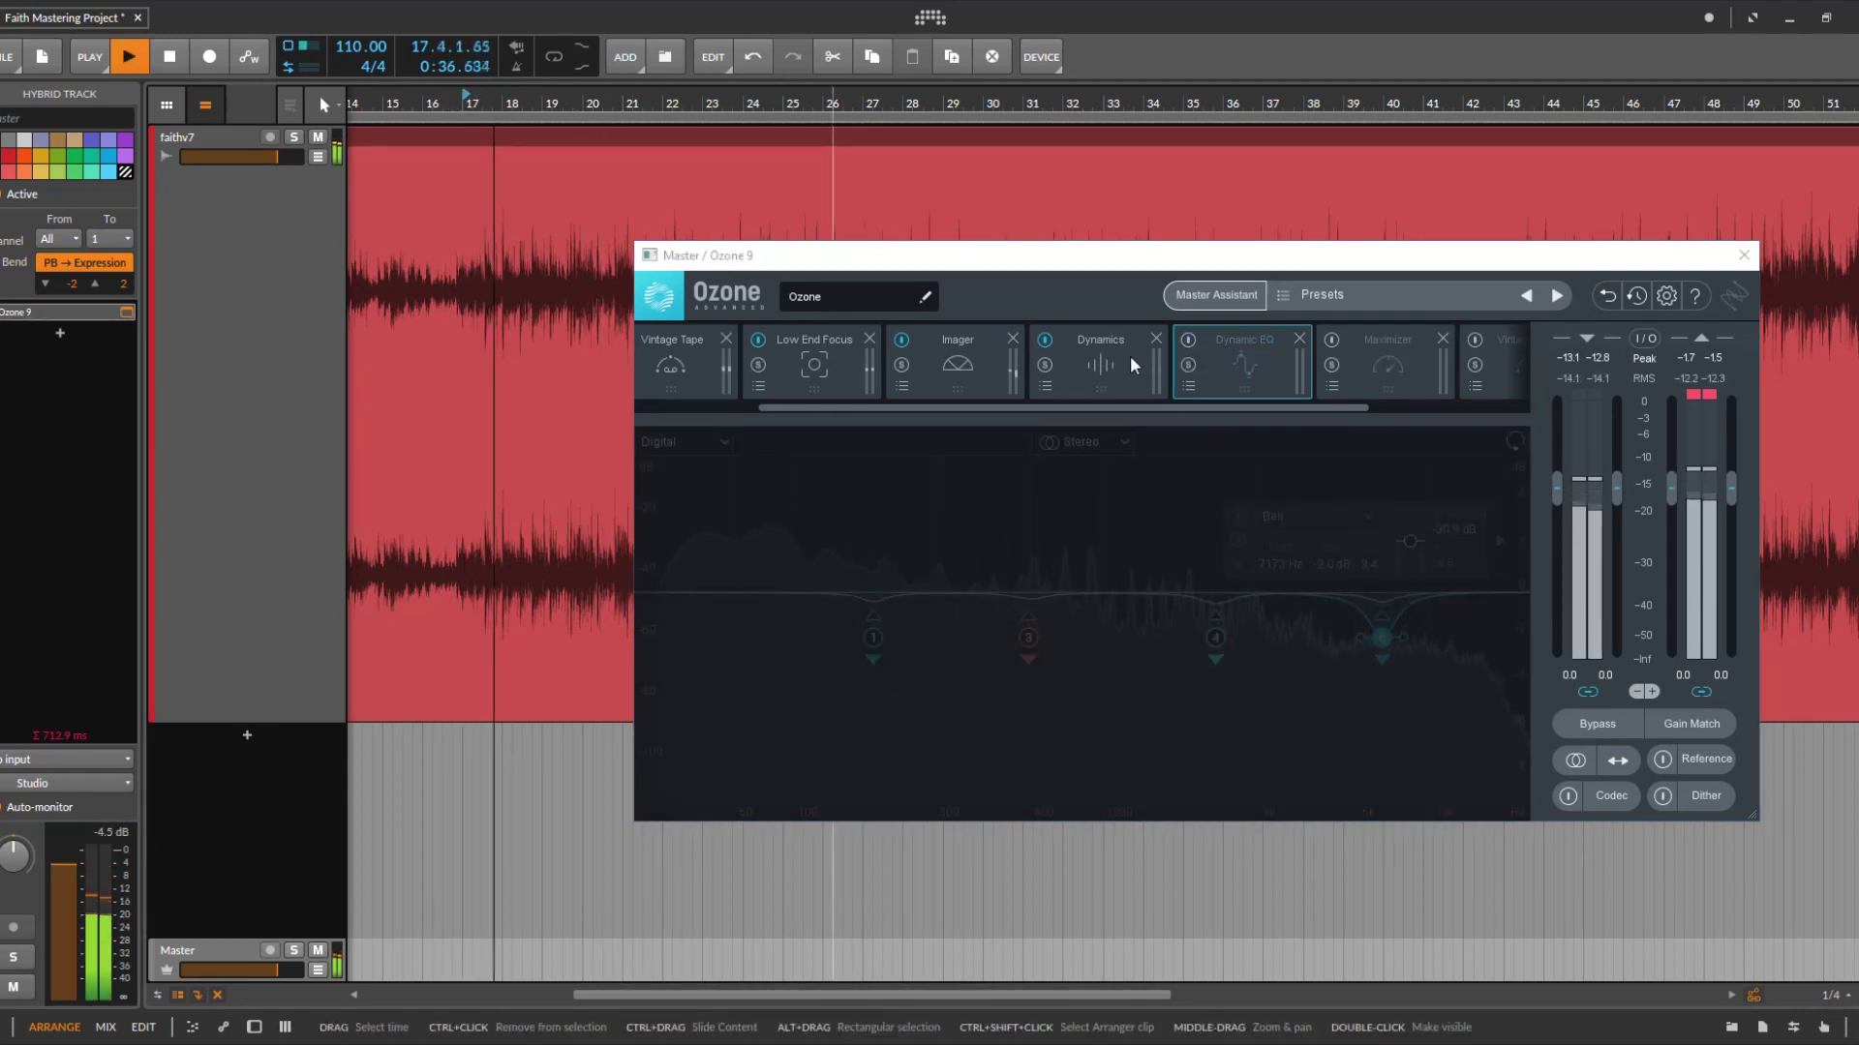
pyautogui.click(1187, 341)
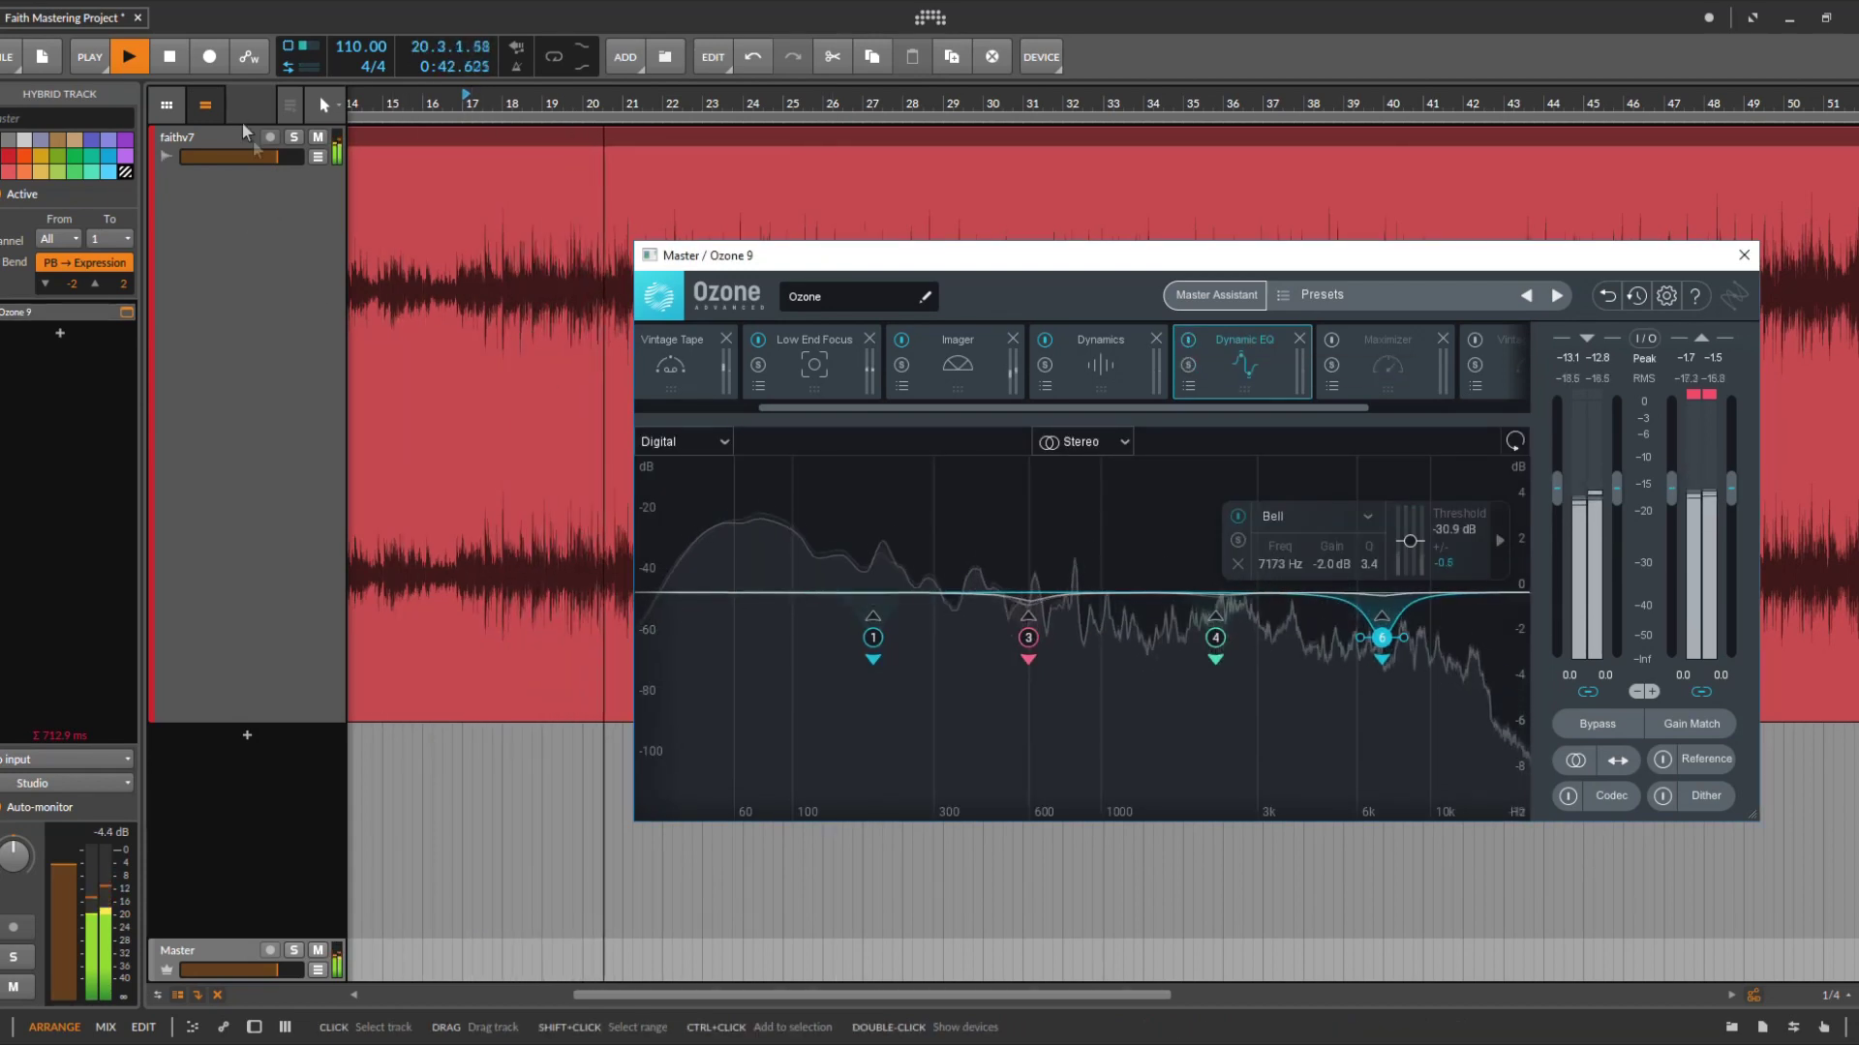
pyautogui.click(174, 54)
# Enable the Maximizer and Vintage Limiter at the end of the chain, and show the Maximizer's settings
pyautogui.moveTo(1065, 406); pyautogui.dragTo(1210, 415)
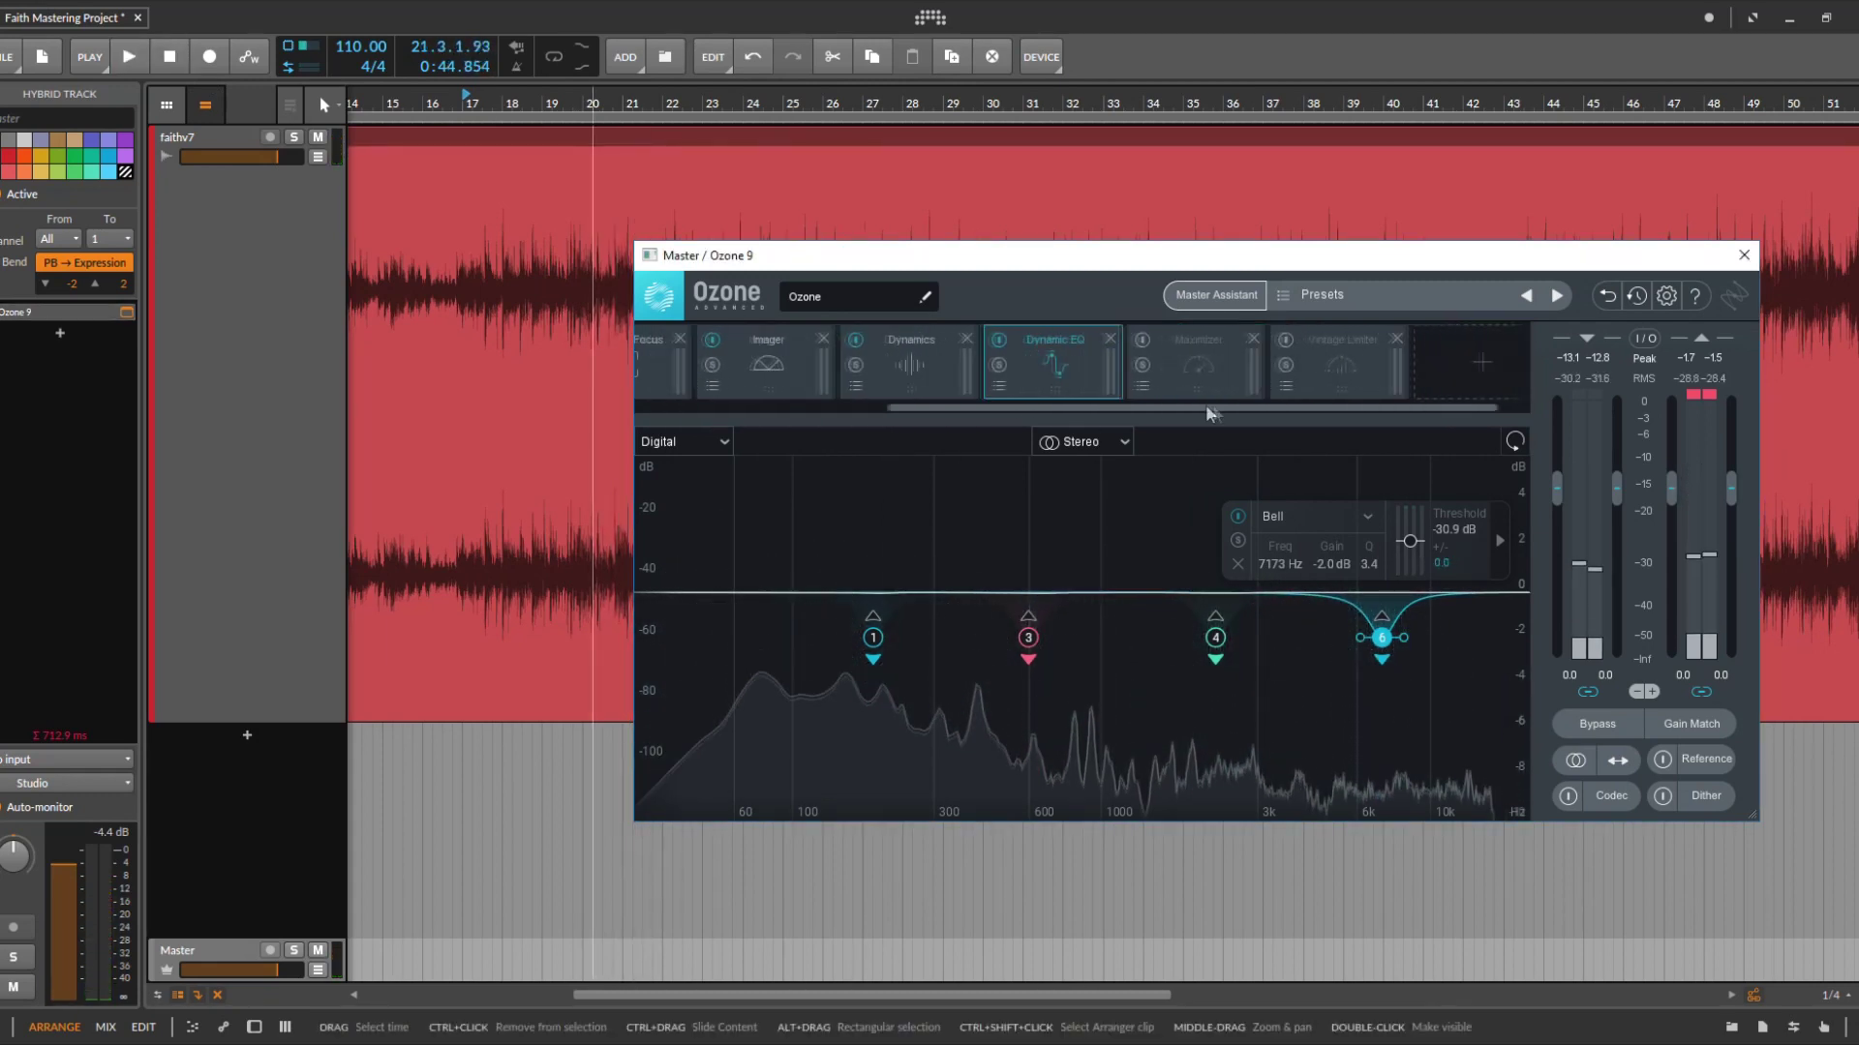
pyautogui.click(1192, 363)
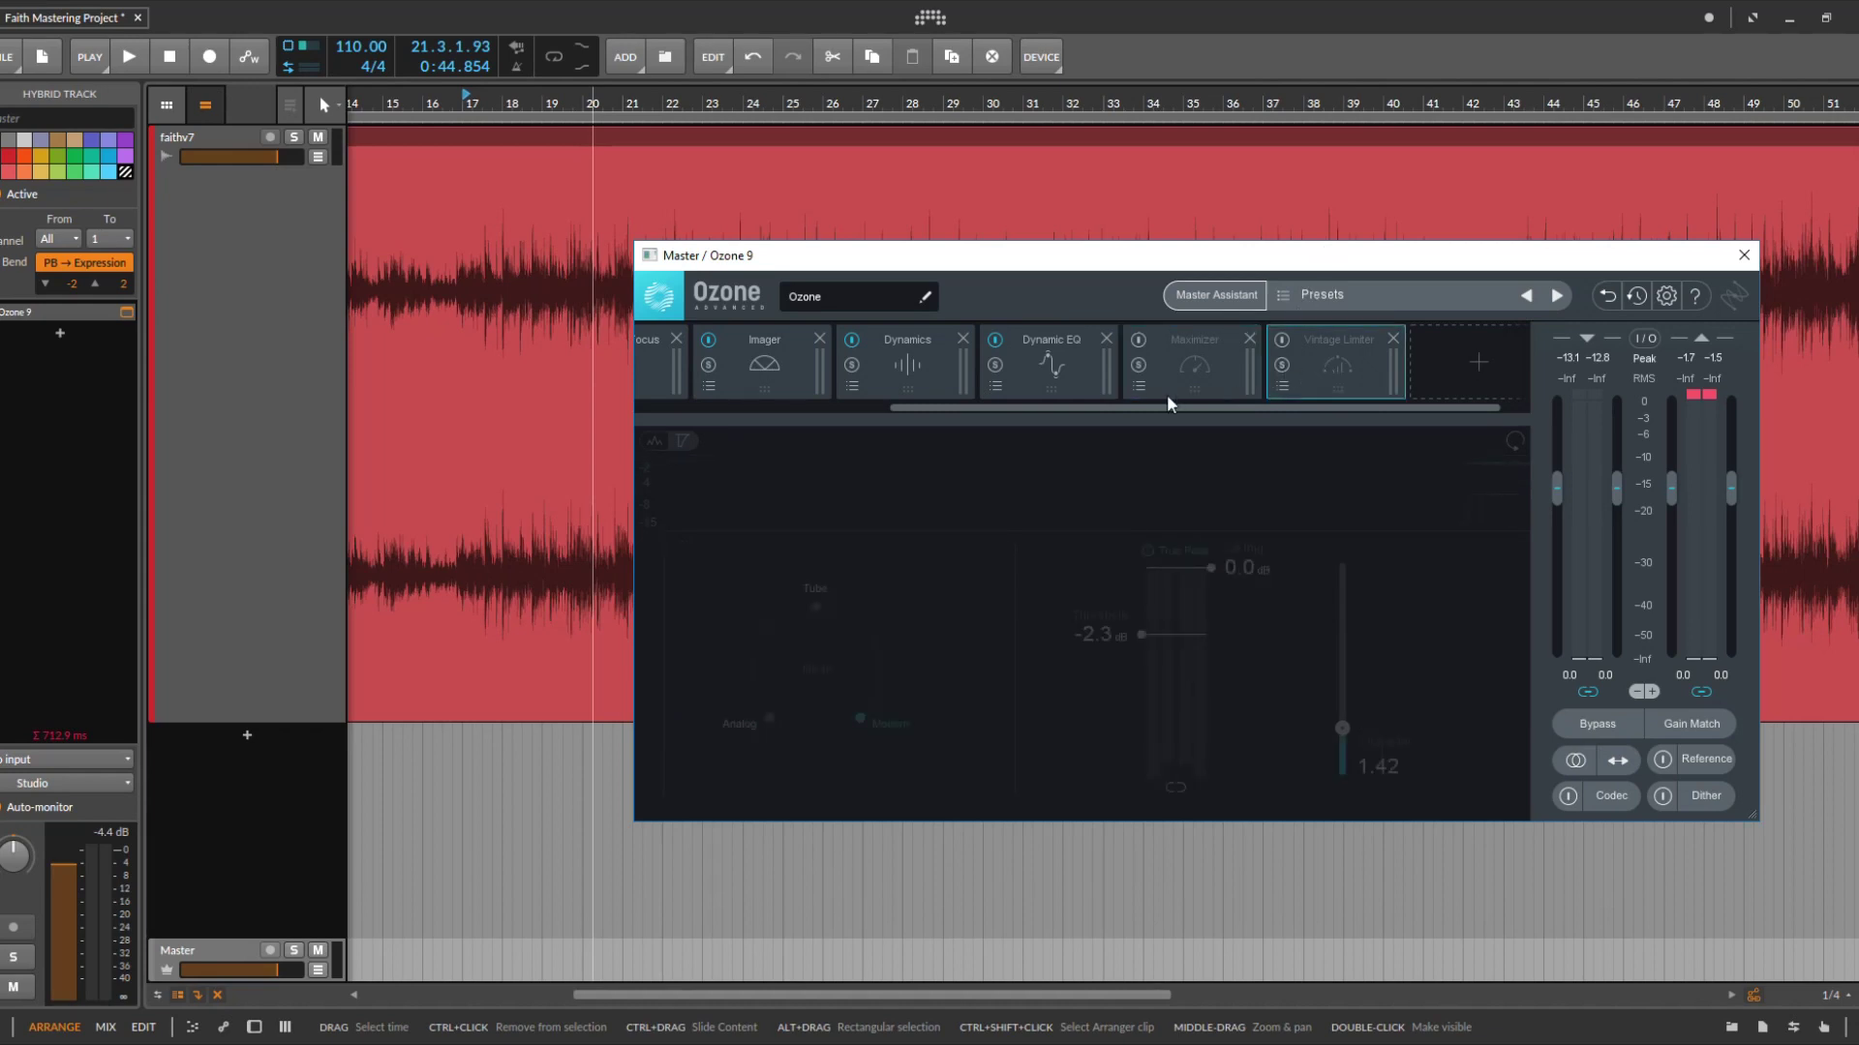
pyautogui.click(1139, 338)
pyautogui.click(1287, 356)
pyautogui.click(1279, 338)
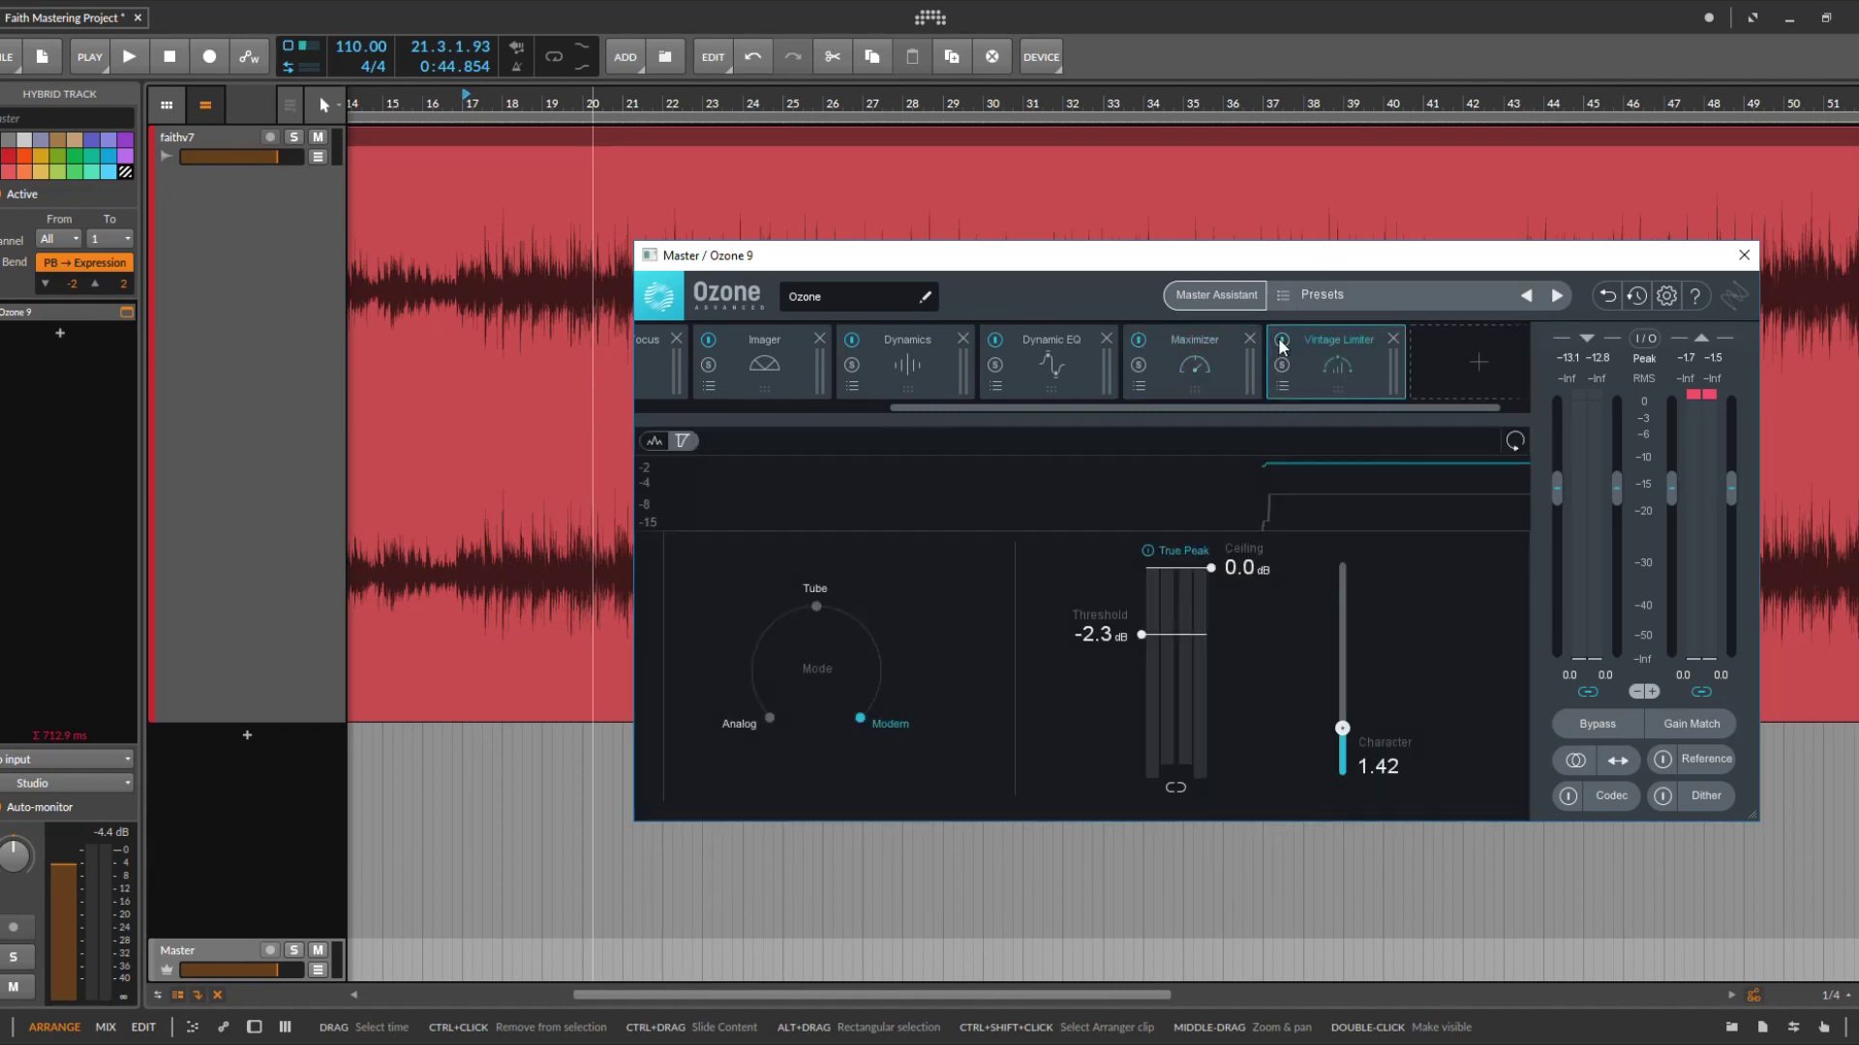
pyautogui.click(1200, 366)
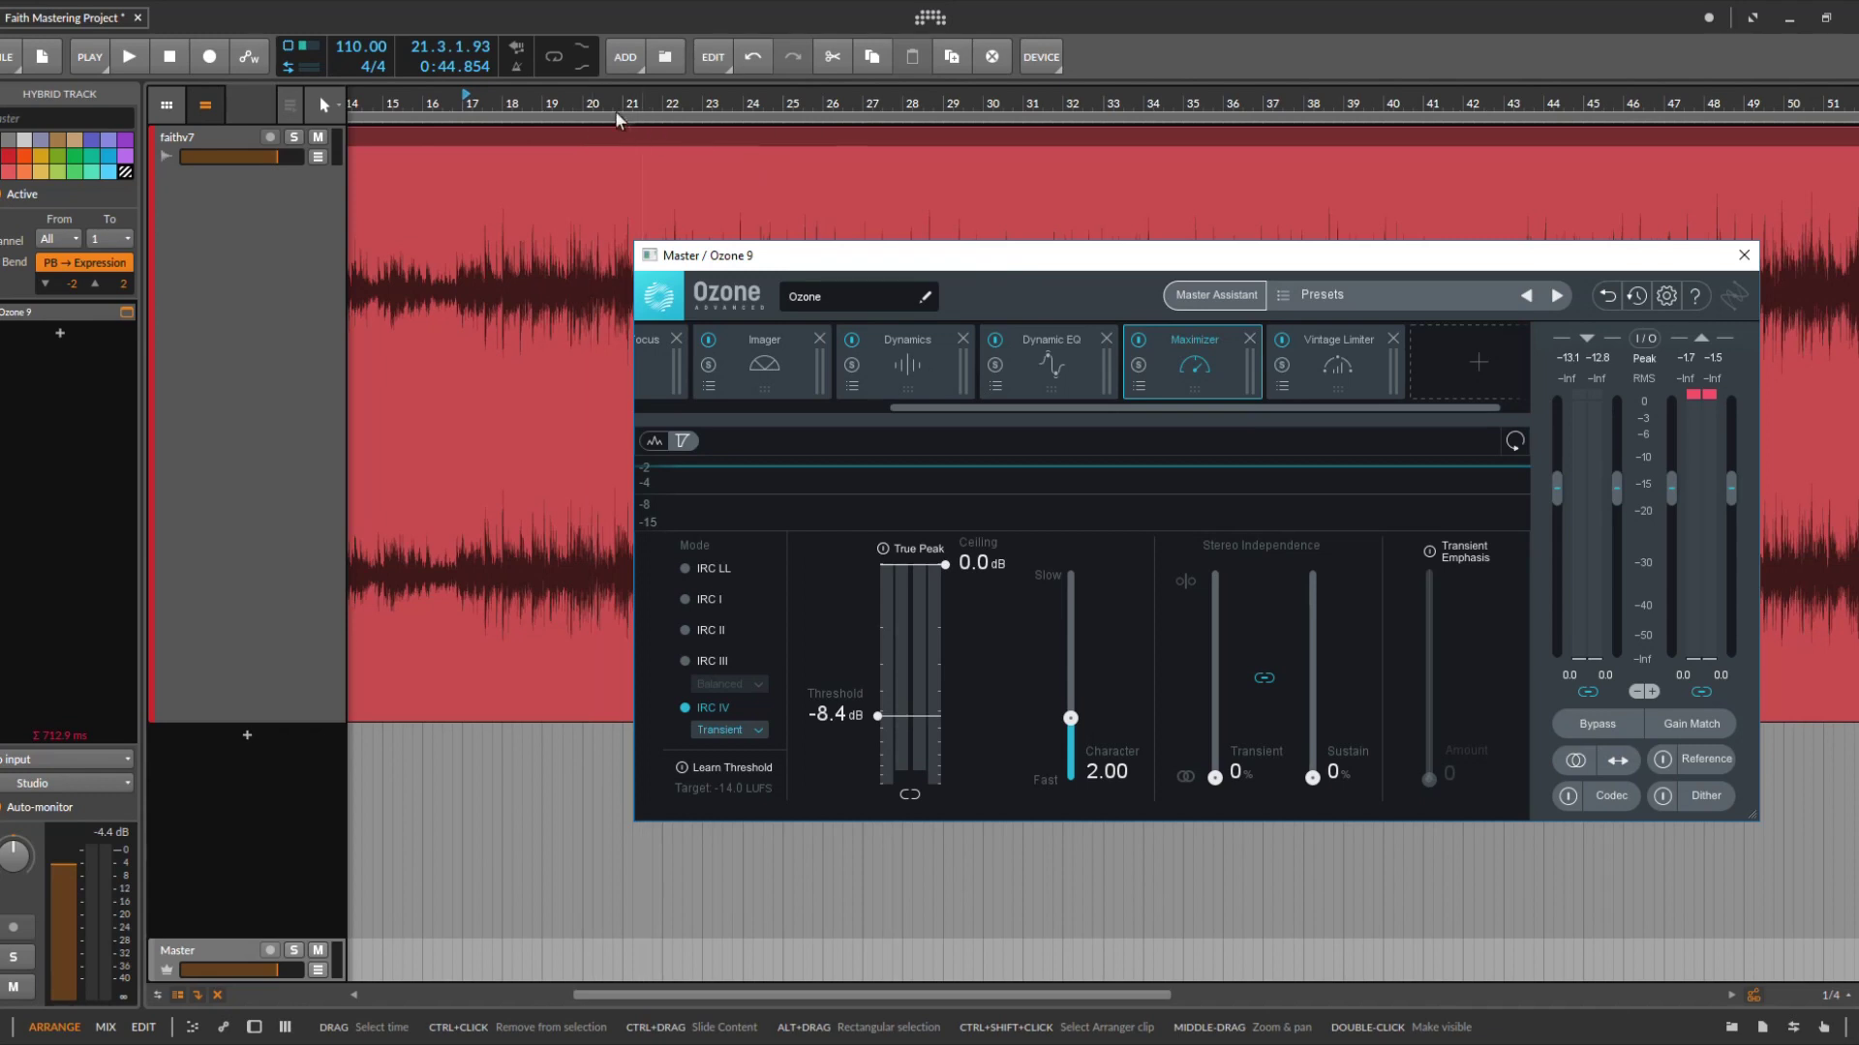
# View the Vintage Limiter briefly, audition the Maximizer by playing the track from just before bar 21, and stop playback
pyautogui.click(1312, 382)
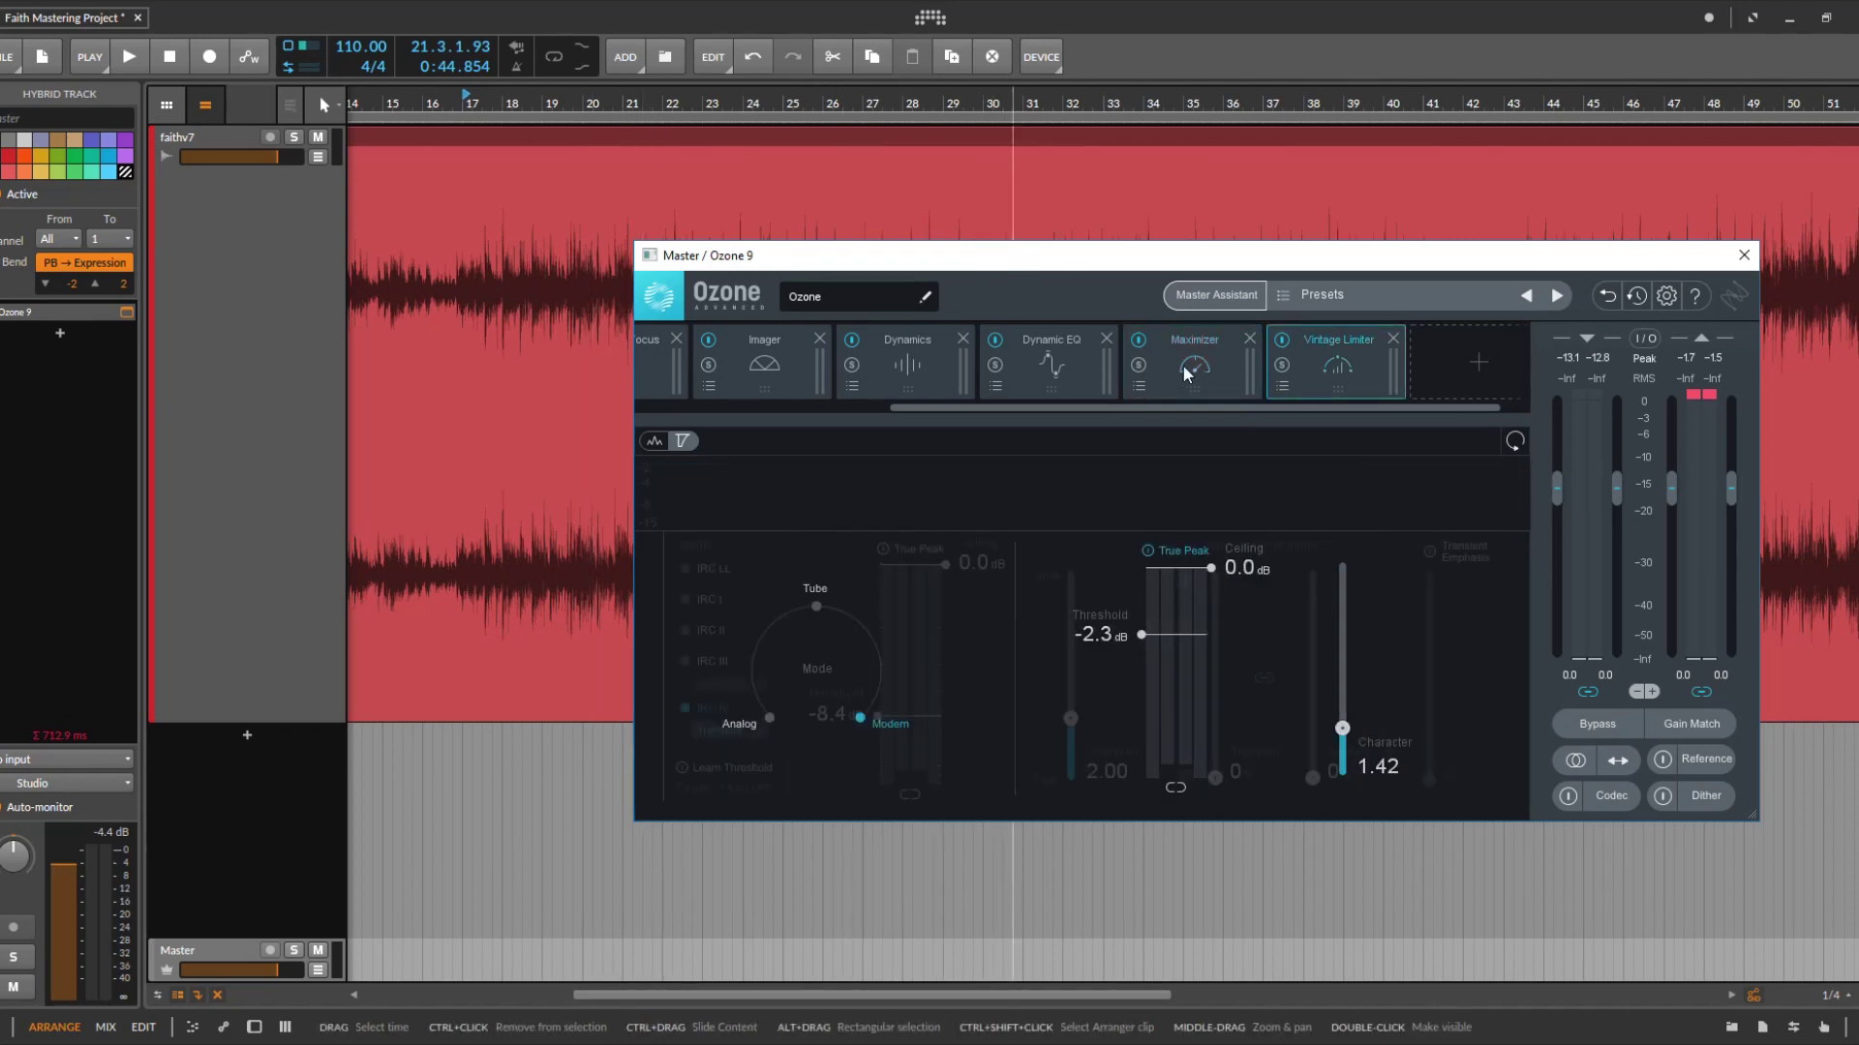
pyautogui.click(1186, 366)
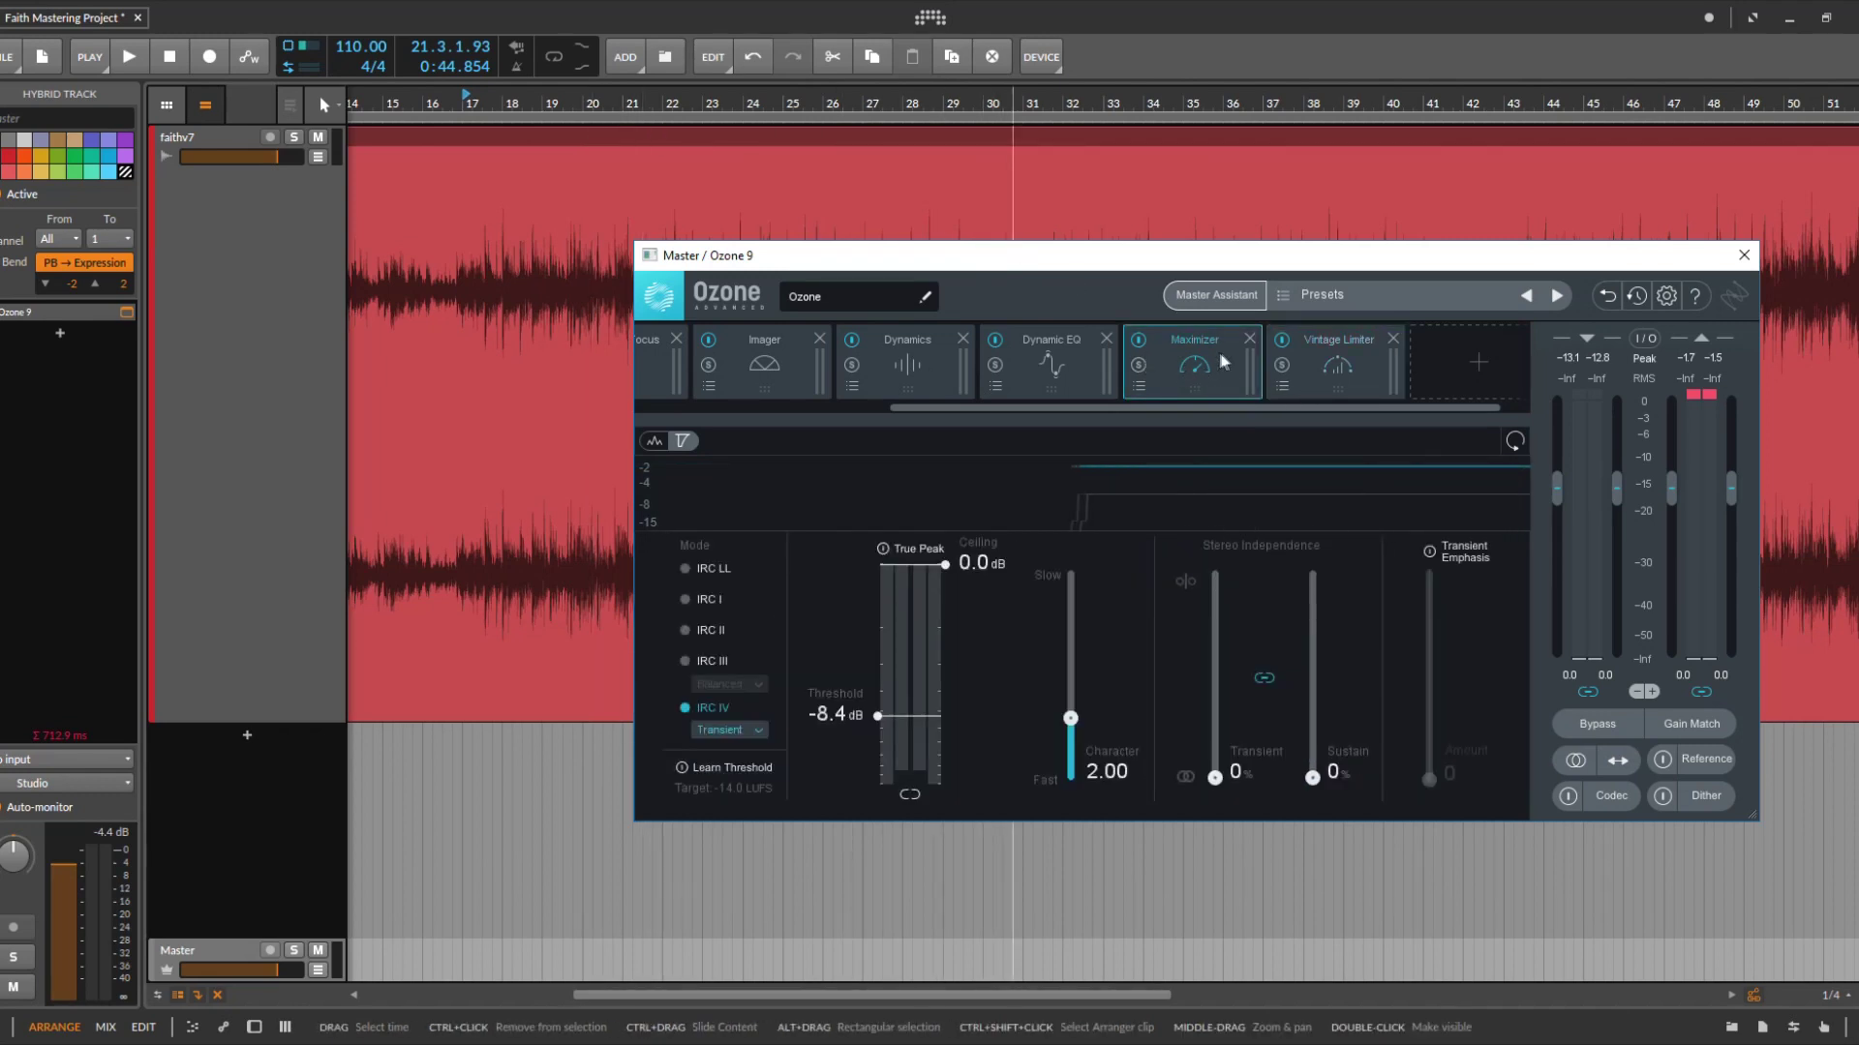
pyautogui.click(616, 104)
pyautogui.press('space')
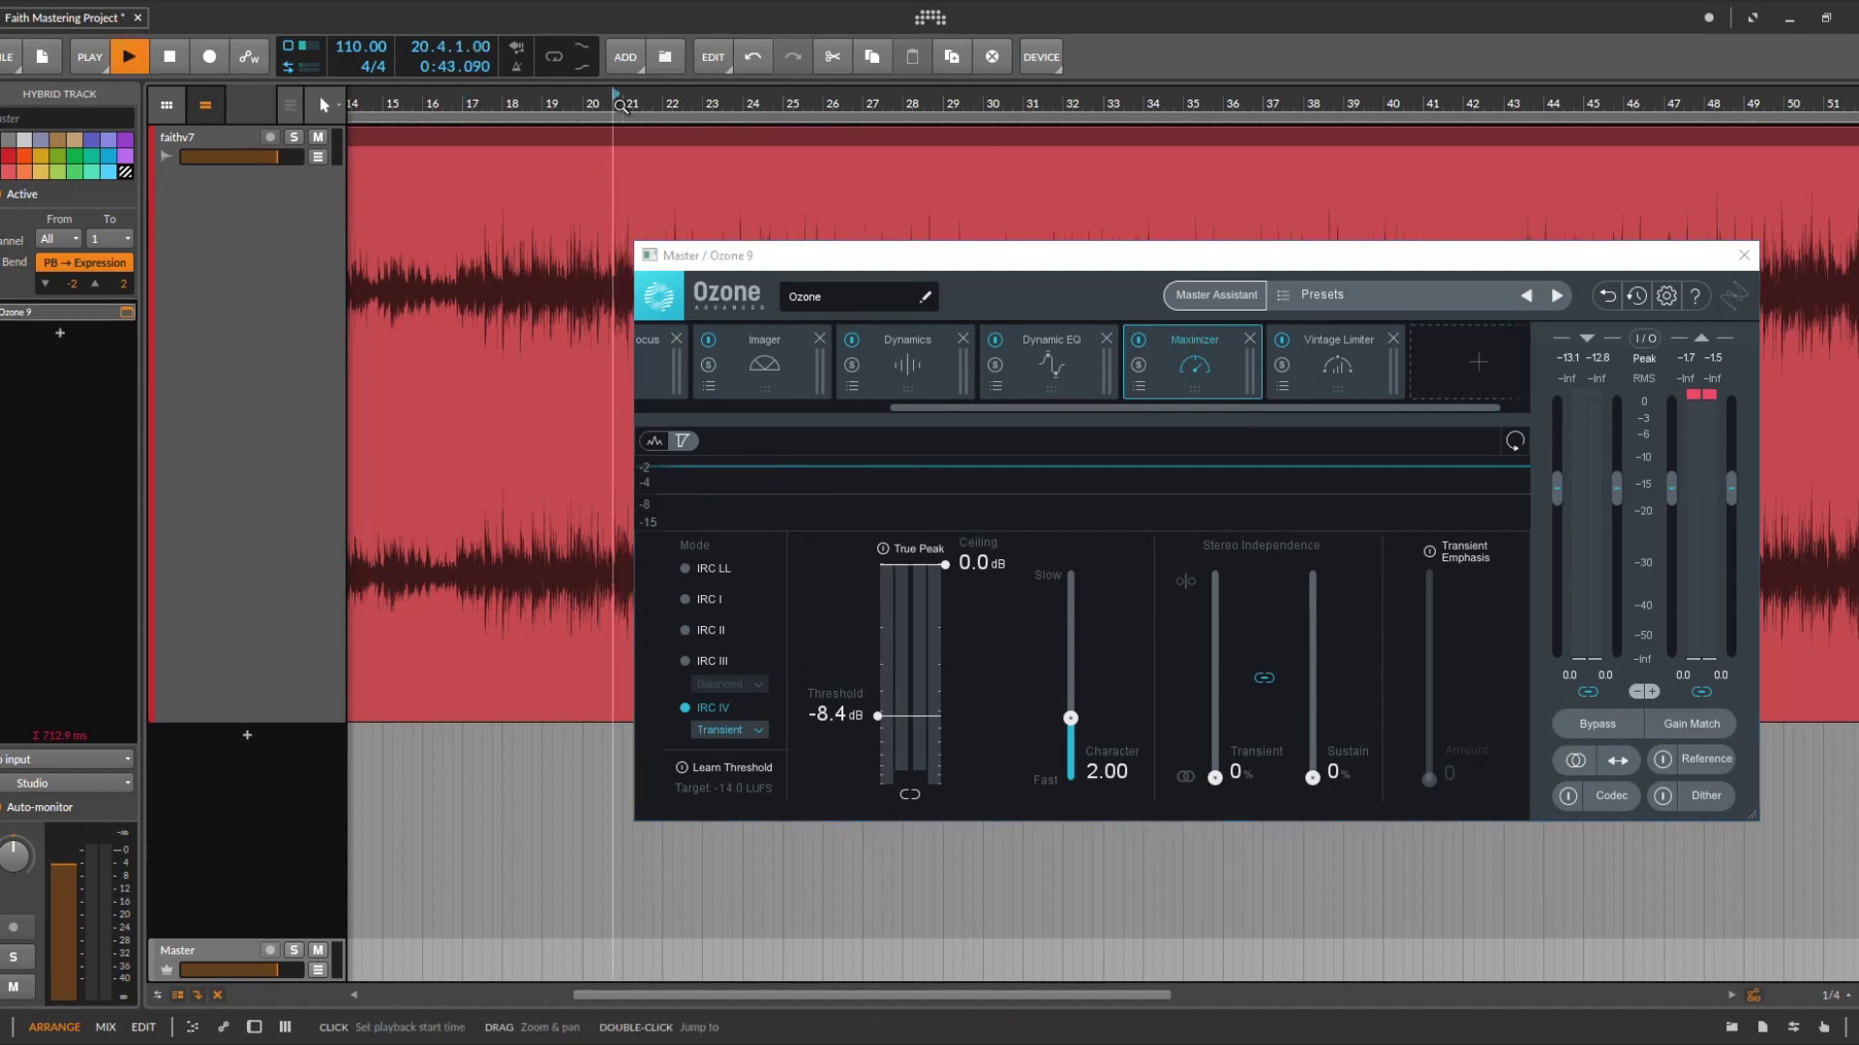
pyautogui.press('-')
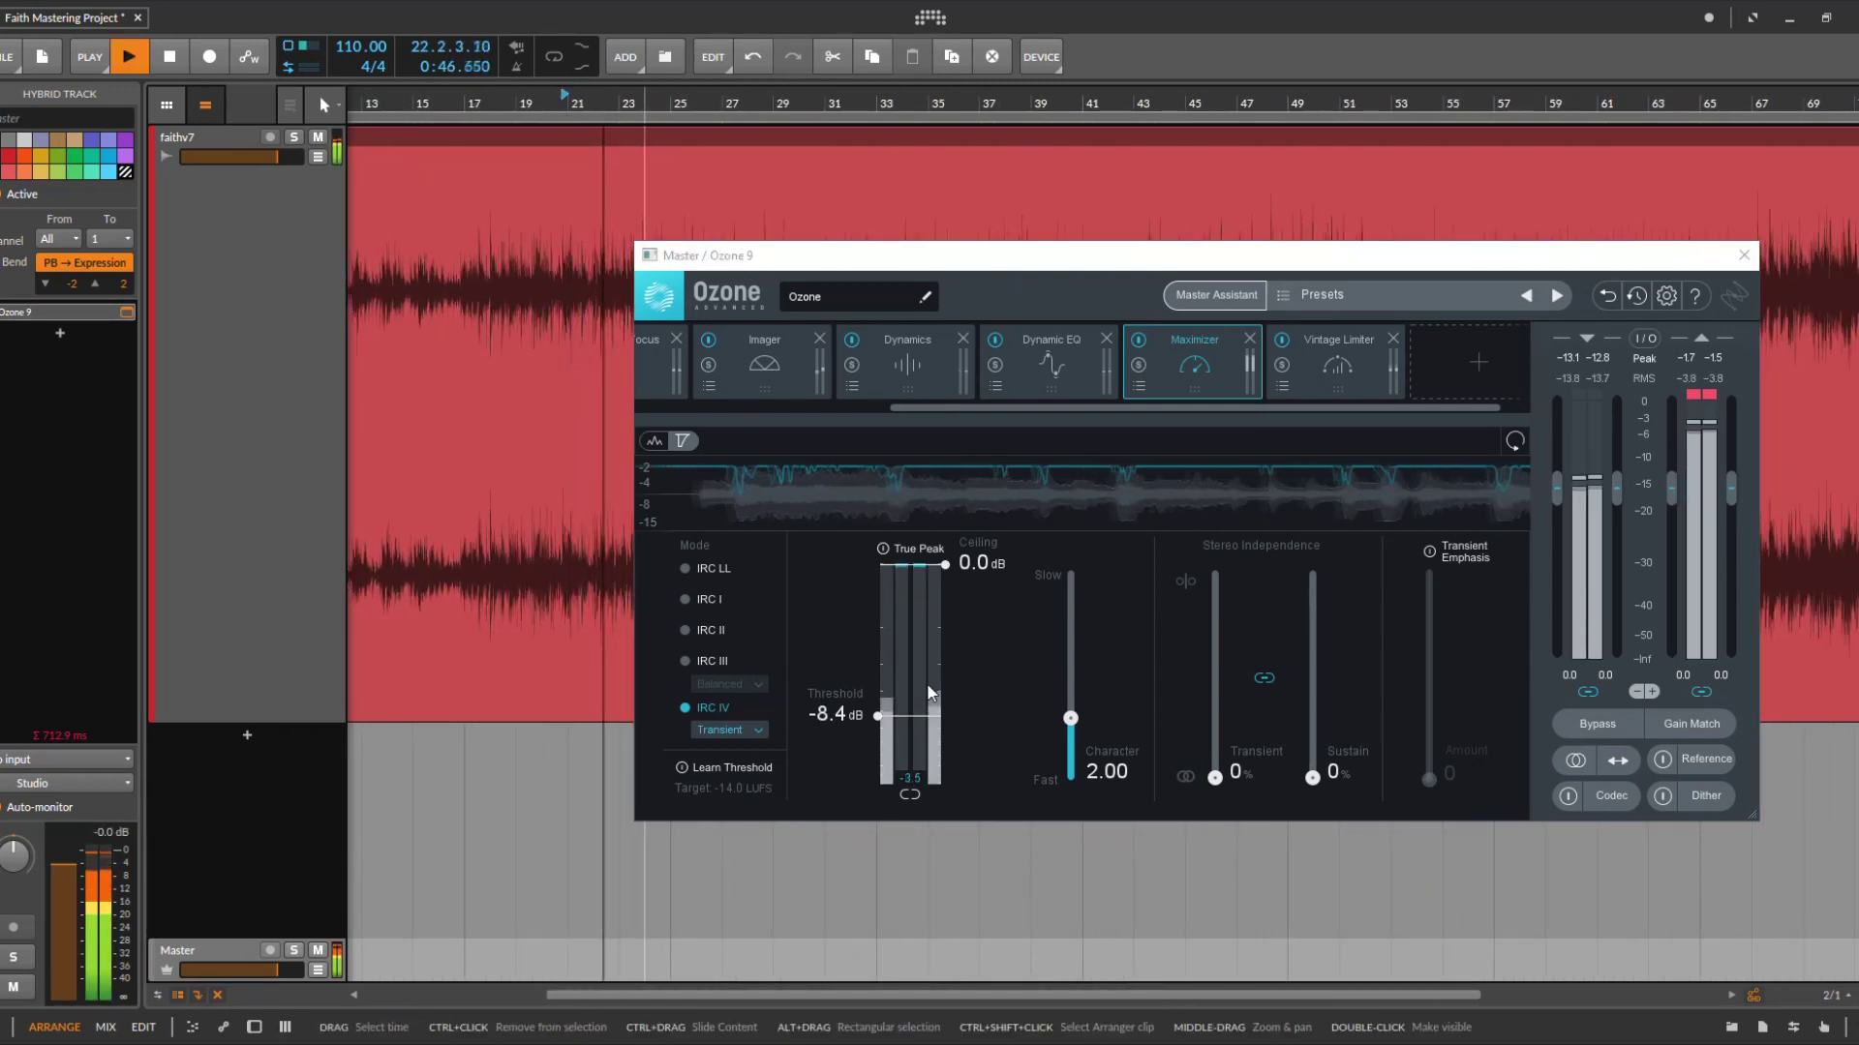
pyautogui.click(168, 60)
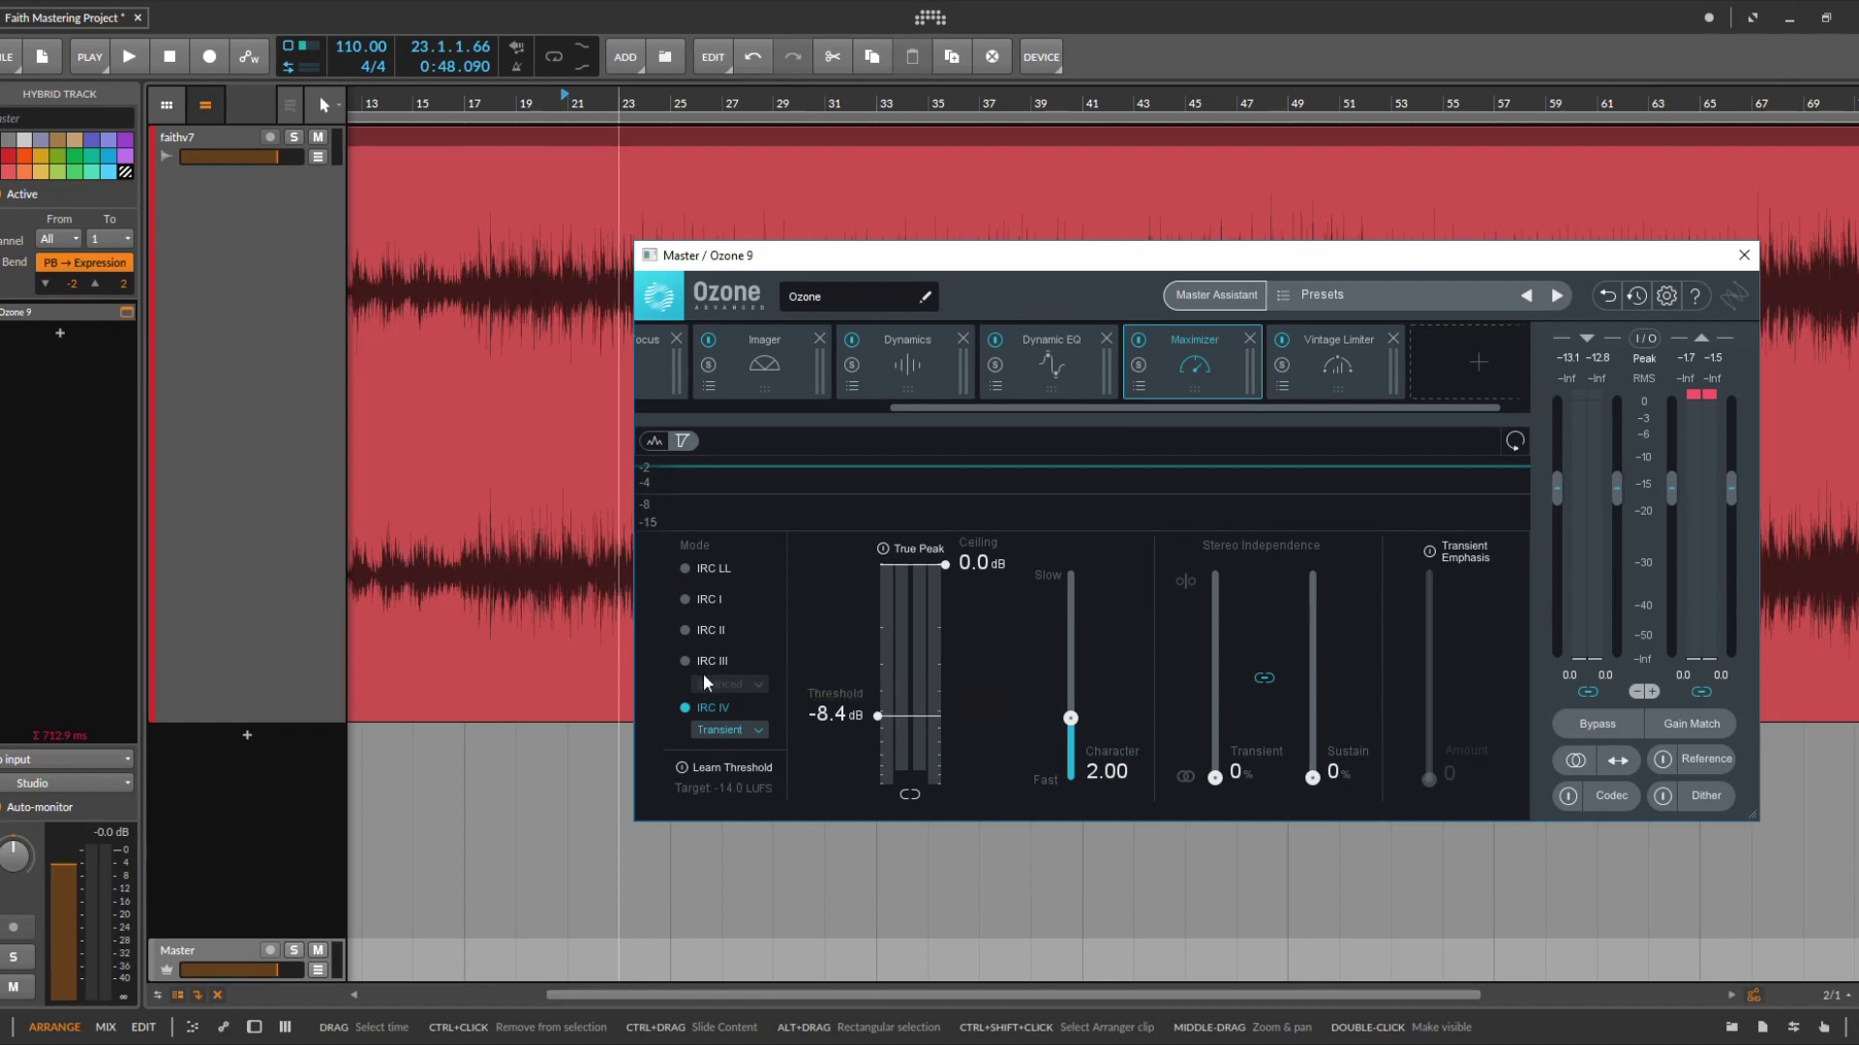
# Try a Maximizer Character of 2.05, and try its linked Stereo Independence sliders at 100% before returning them to 0%
pyautogui.click(720, 729)
pyautogui.click(735, 734)
pyautogui.moveTo(1072, 721)
pyautogui.mouseDown()
pyautogui.moveTo(1071, 792)
pyautogui.moveTo(1081, 723)
pyautogui.mouseUp()
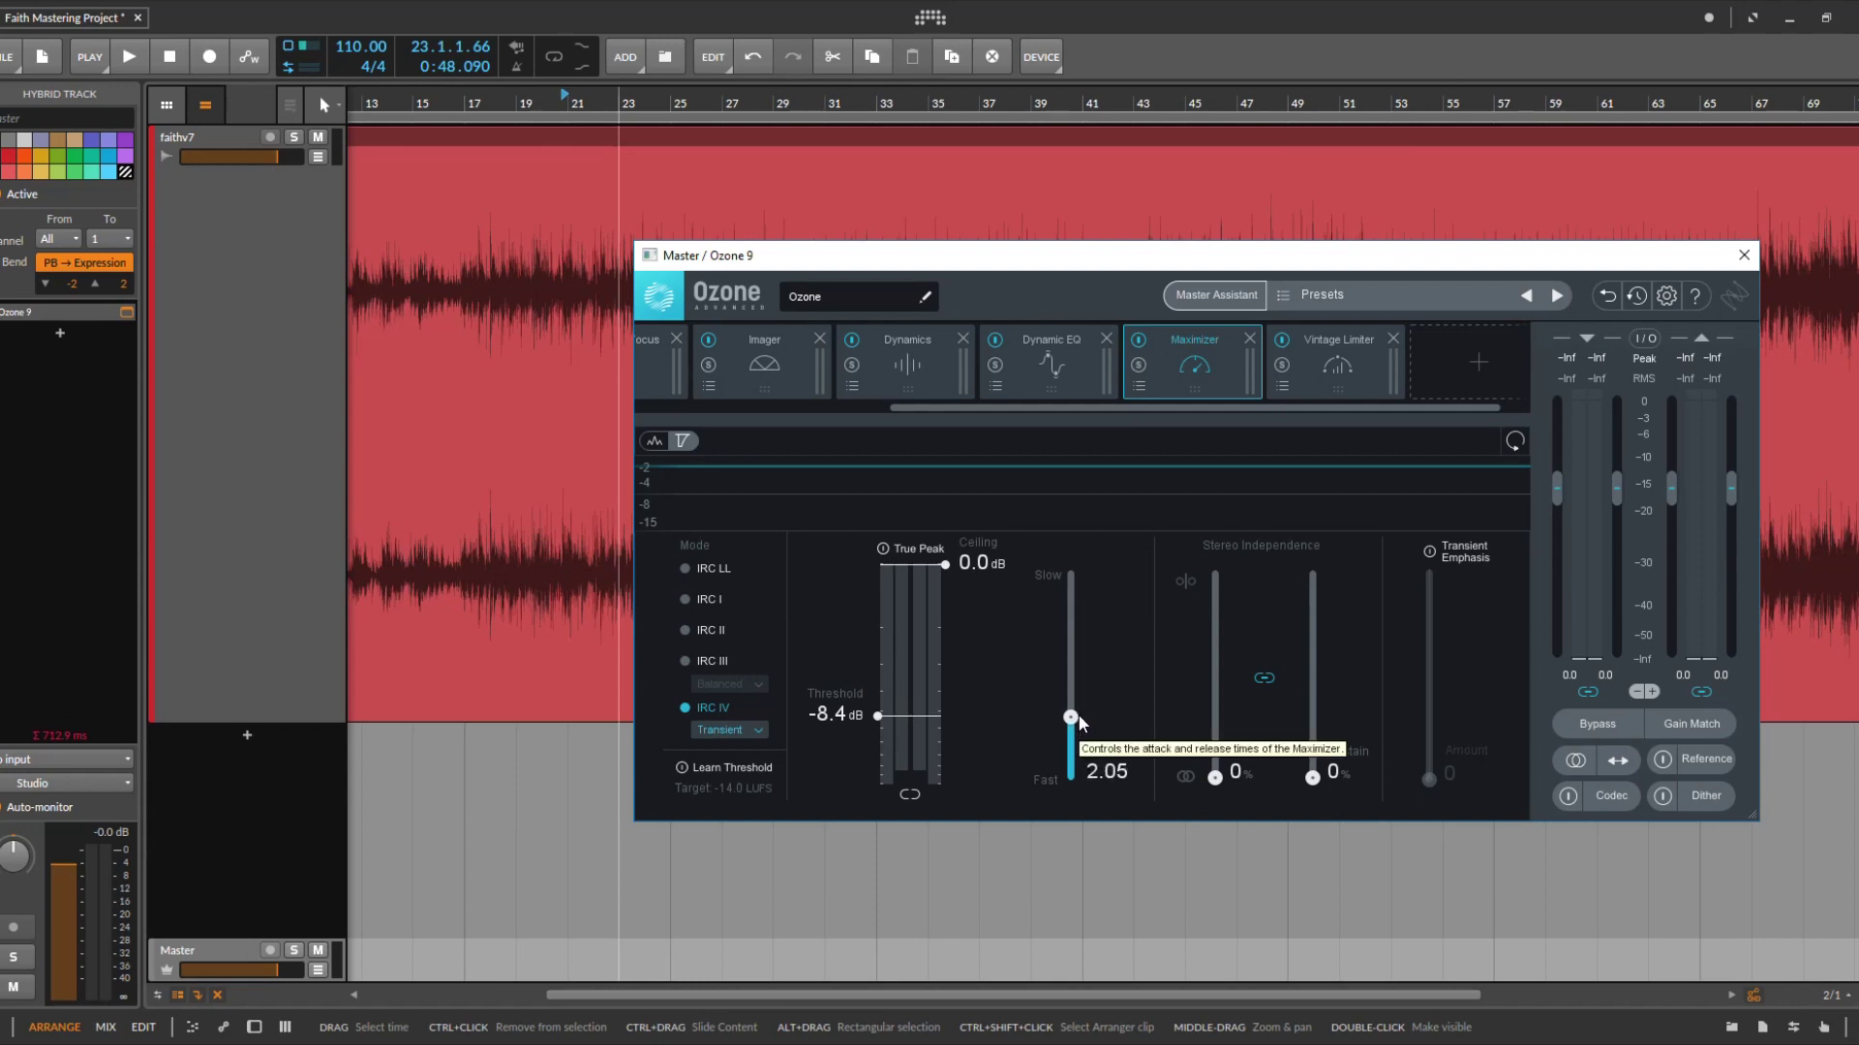
pyautogui.moveTo(1214, 778); pyautogui.dragTo(1192, 546)
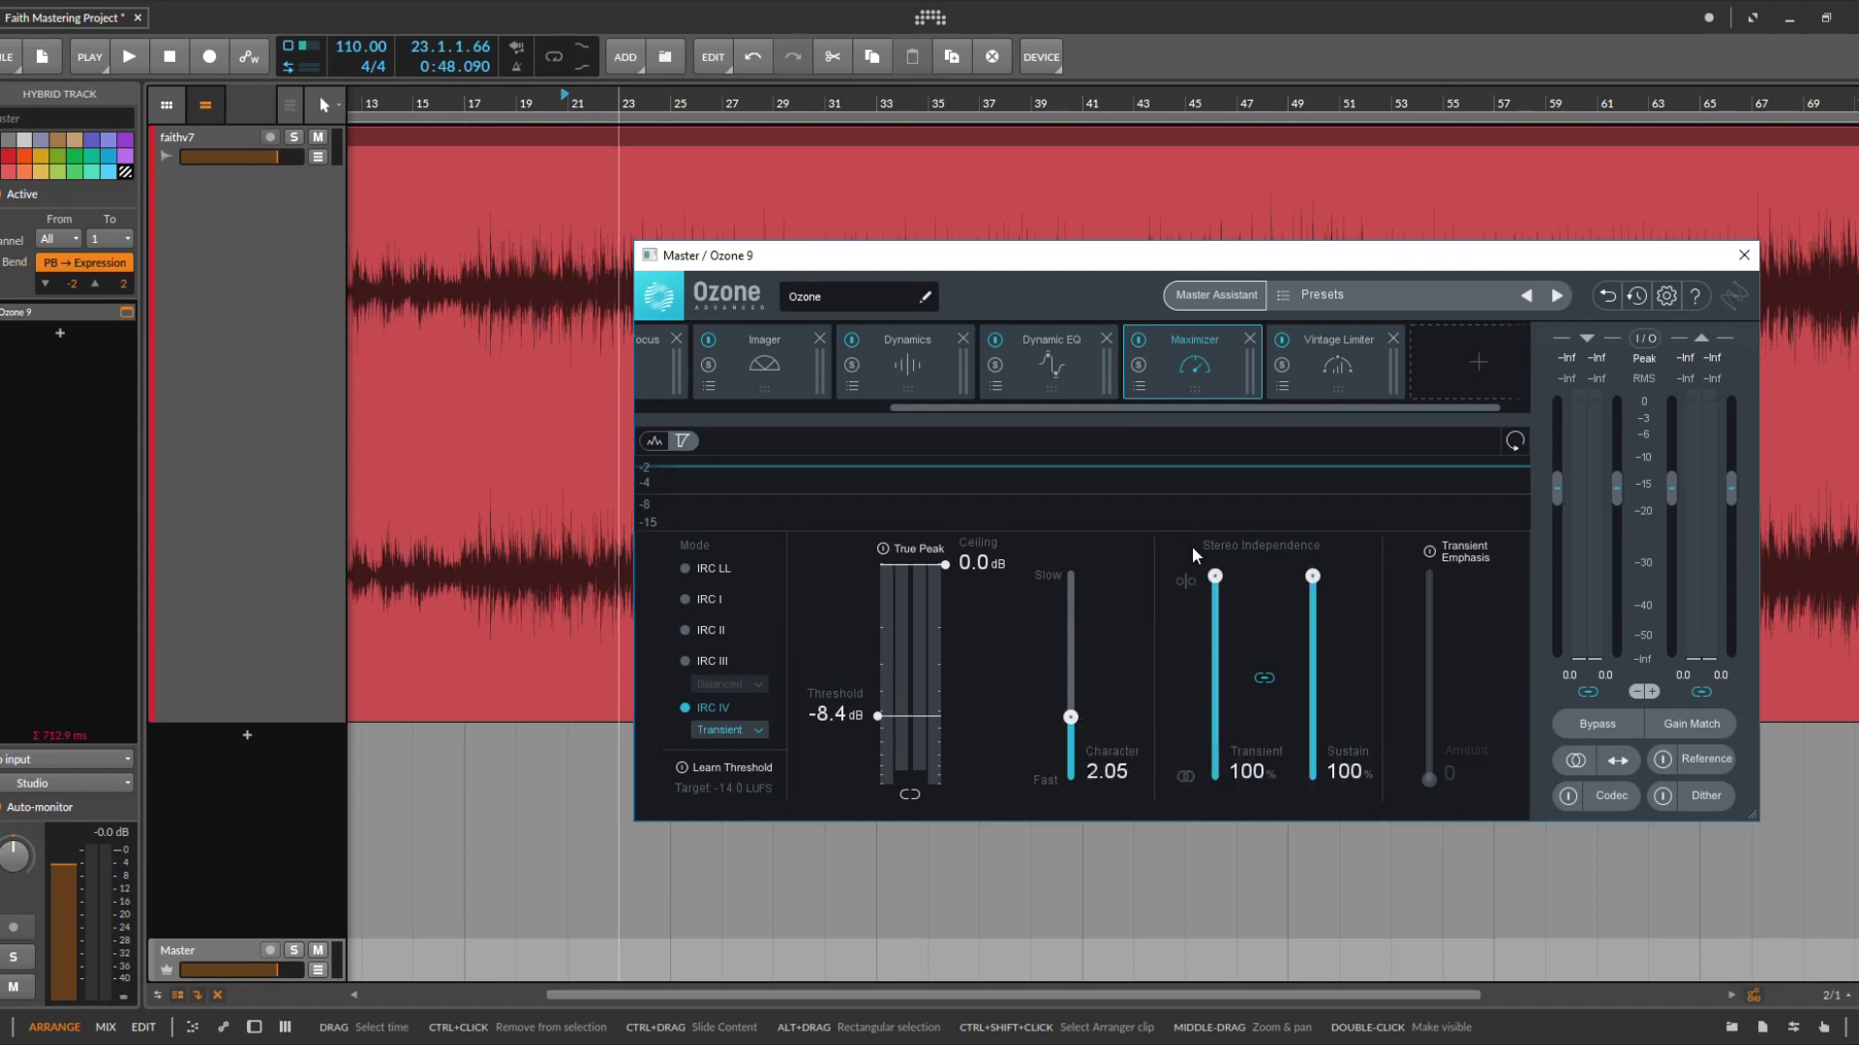
pyautogui.moveTo(1192, 546); pyautogui.dragTo(1204, 806)
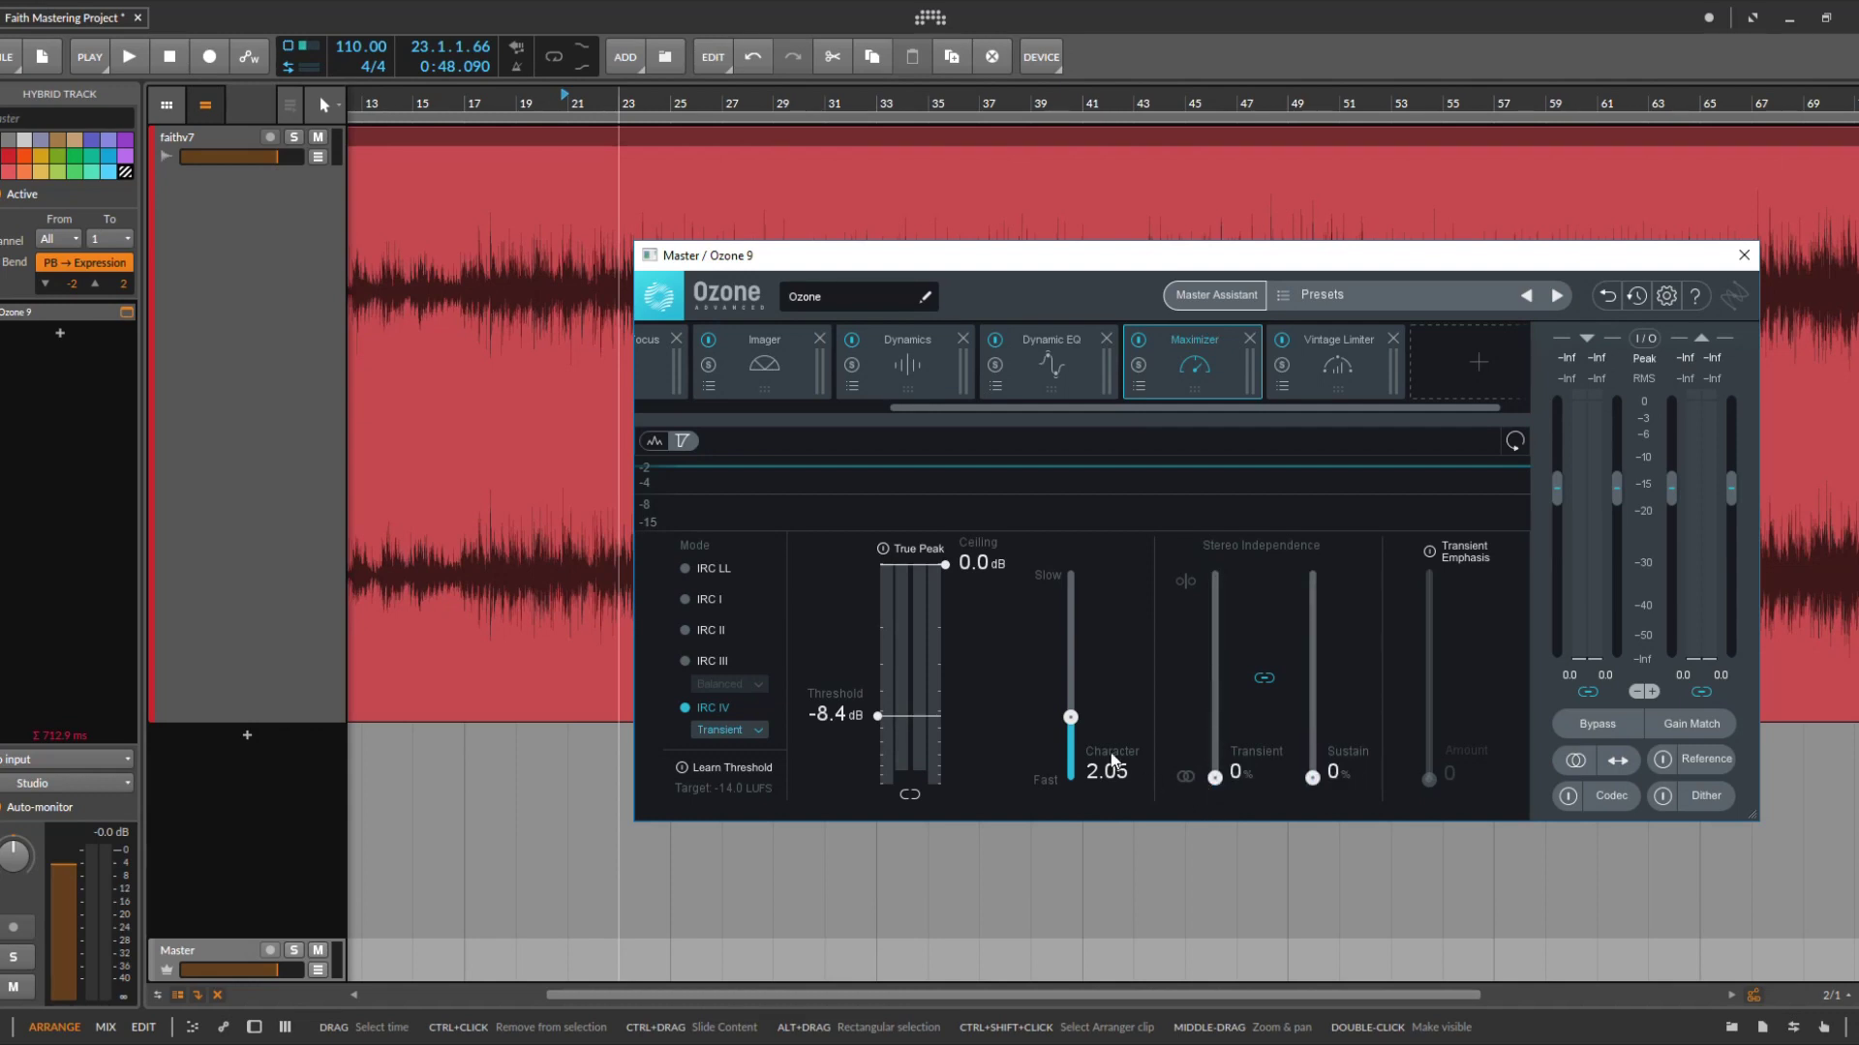
# Set the Vintage Limiter's Character to 1.71 and the Maximizer's Character to 2.10
pyautogui.click(1345, 363)
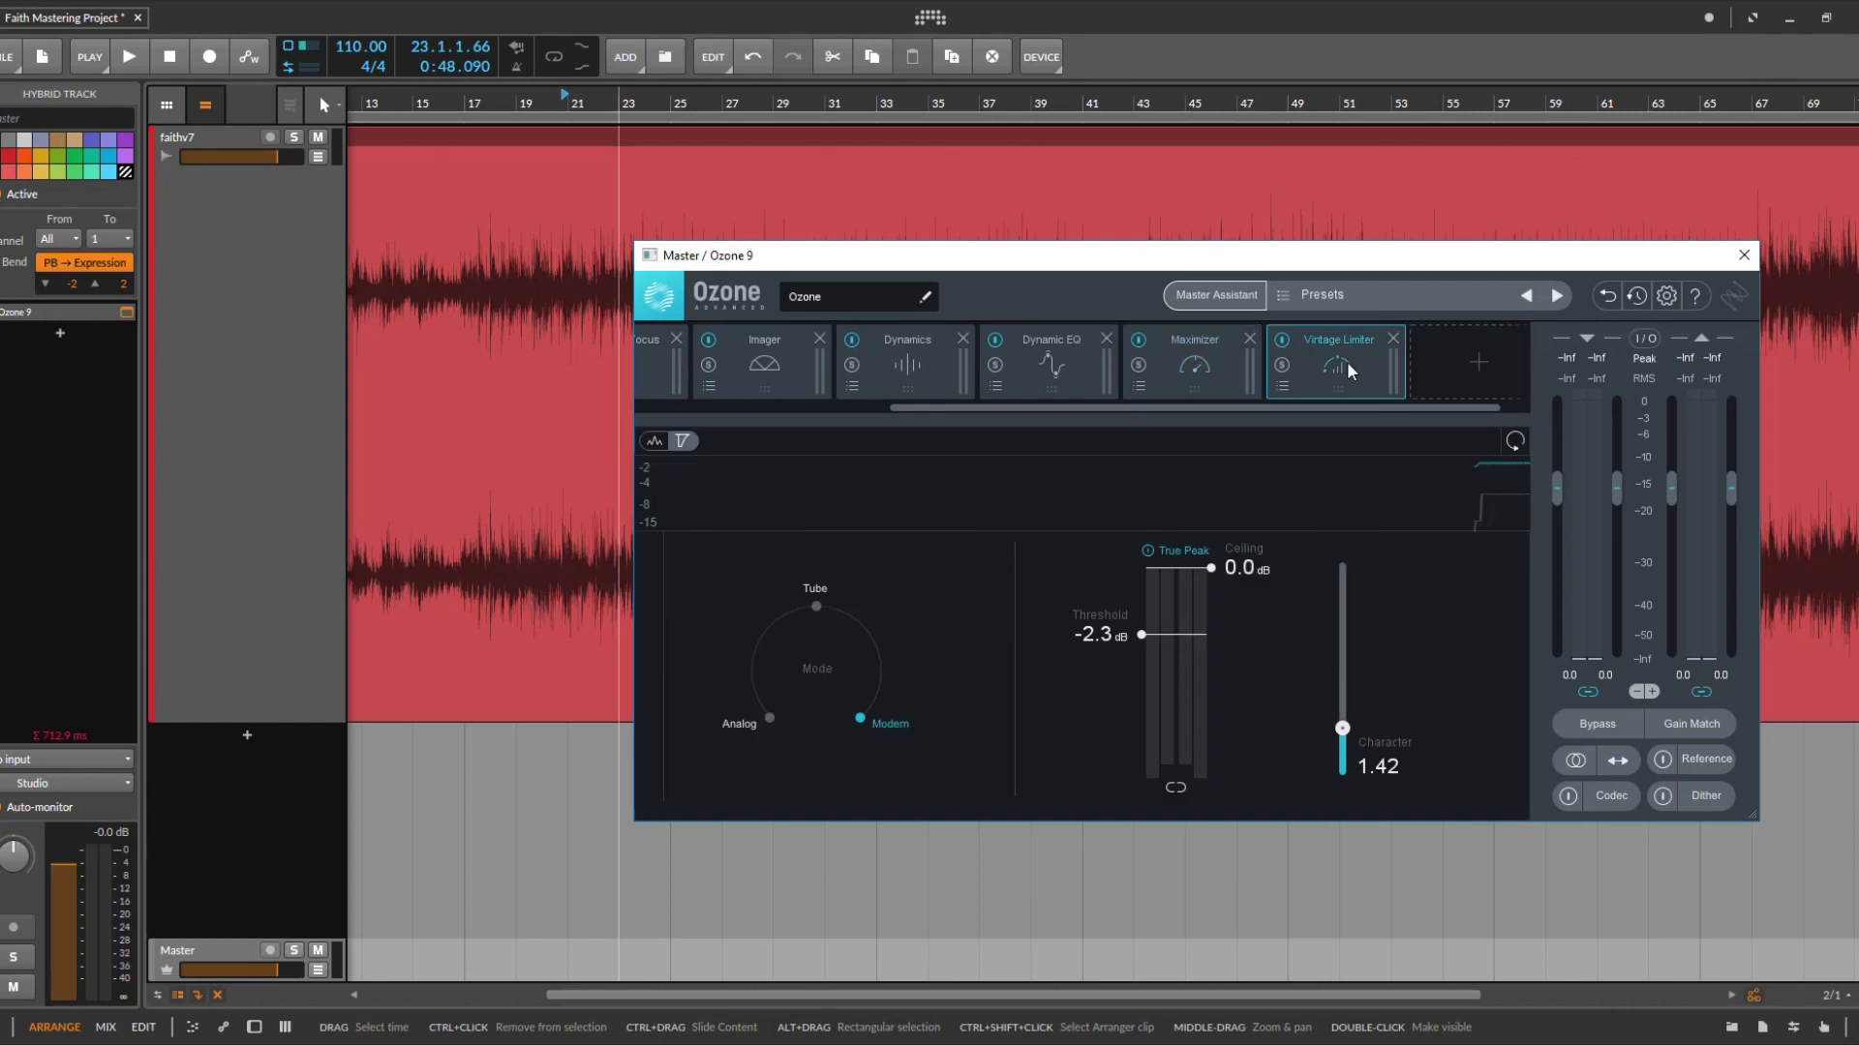
pyautogui.moveTo(1342, 728)
pyautogui.mouseDown()
pyautogui.moveTo(1344, 571)
pyautogui.moveTo(1361, 730)
pyautogui.mouseUp()
pyautogui.click(1195, 363)
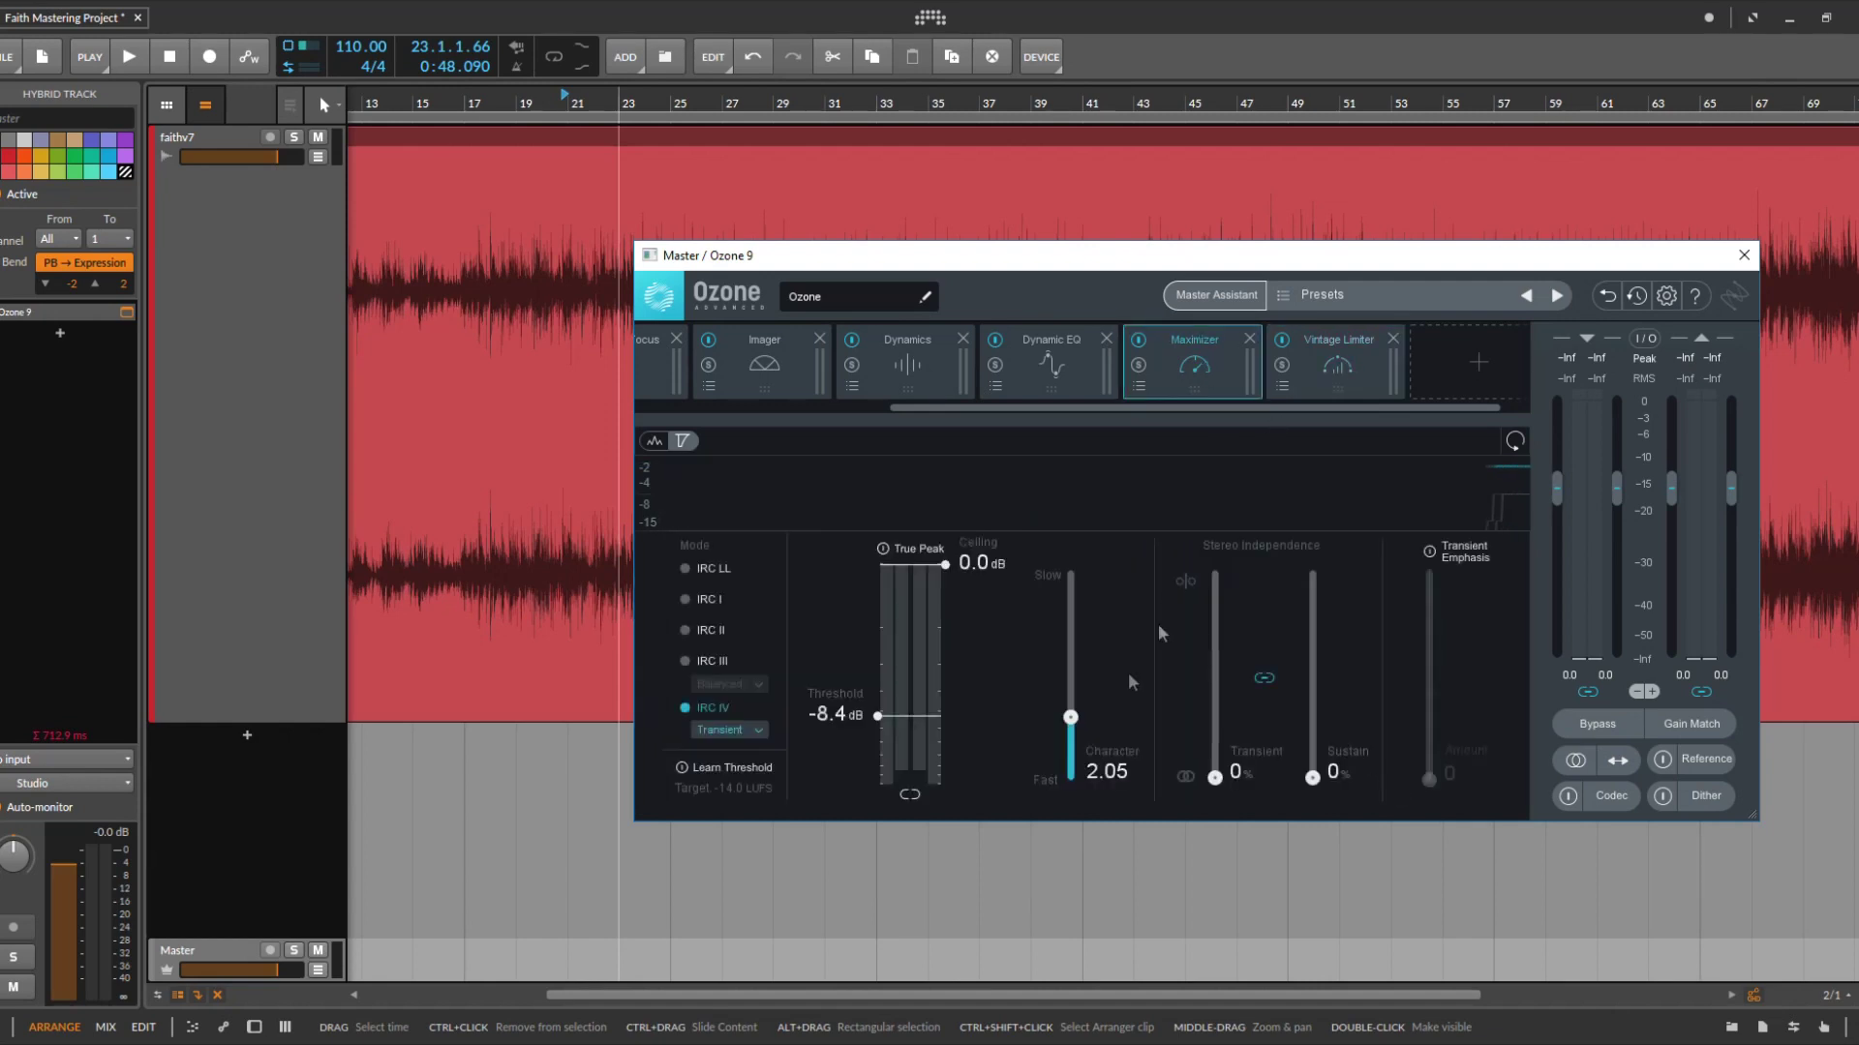
pyautogui.moveTo(1070, 728)
pyautogui.mouseDown()
pyautogui.moveTo(1064, 582)
pyautogui.moveTo(1070, 803)
pyautogui.moveTo(1070, 736)
pyautogui.mouseUp()
# Compare the Maximizer and Vintage Limiter settings, and raise the Maximizer's Threshold to -7.8 dB
pyautogui.click(1335, 363)
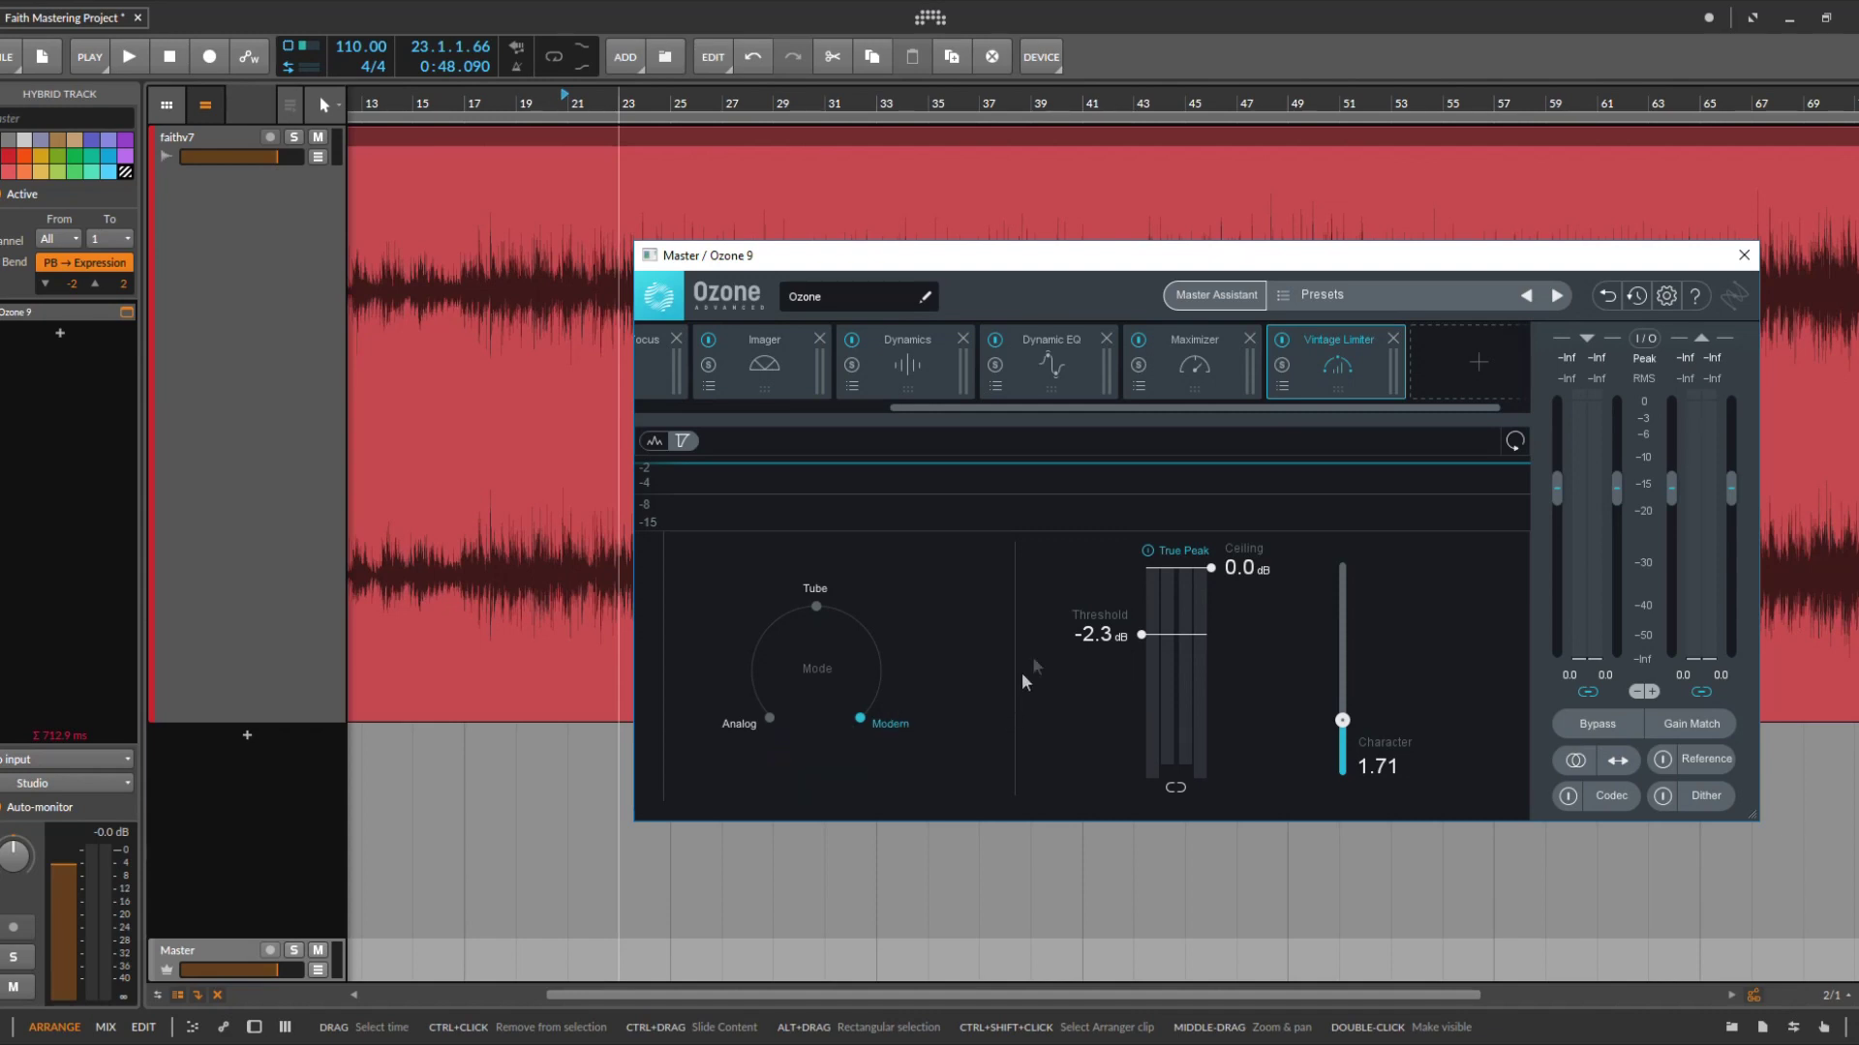
pyautogui.click(1173, 381)
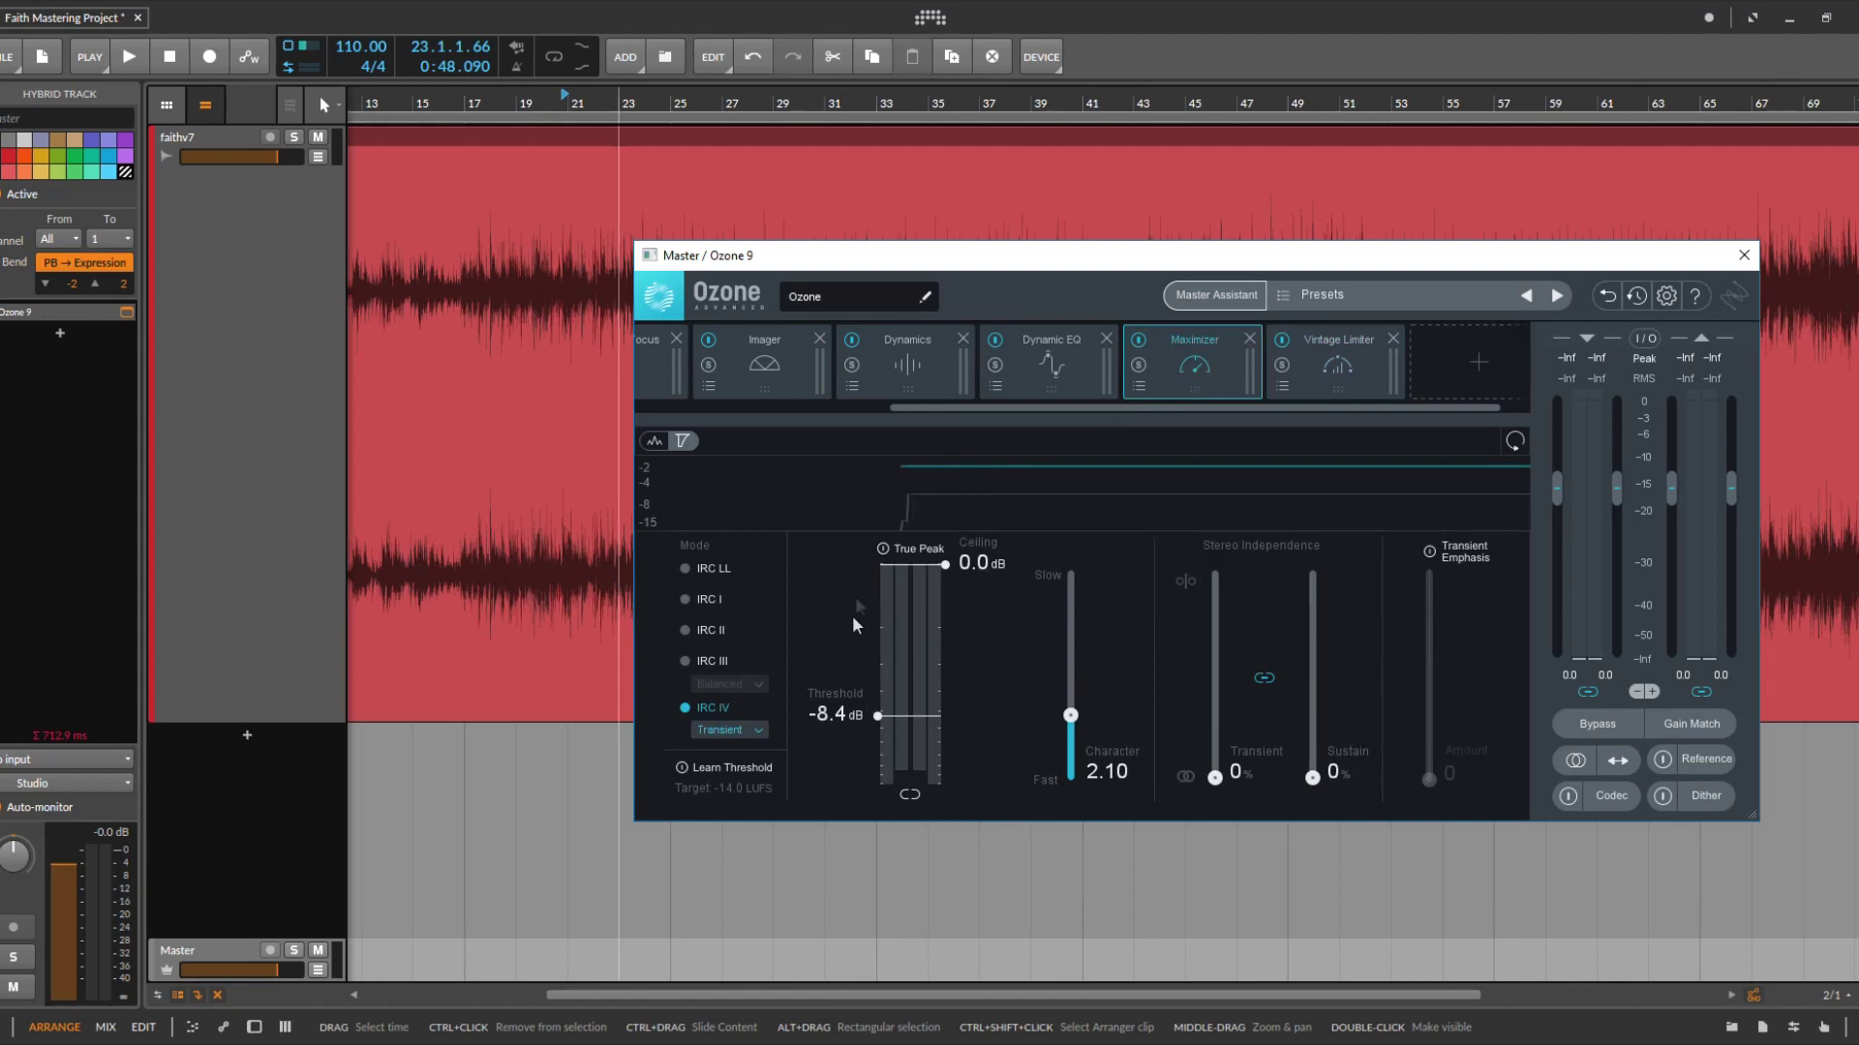
pyautogui.click(1350, 380)
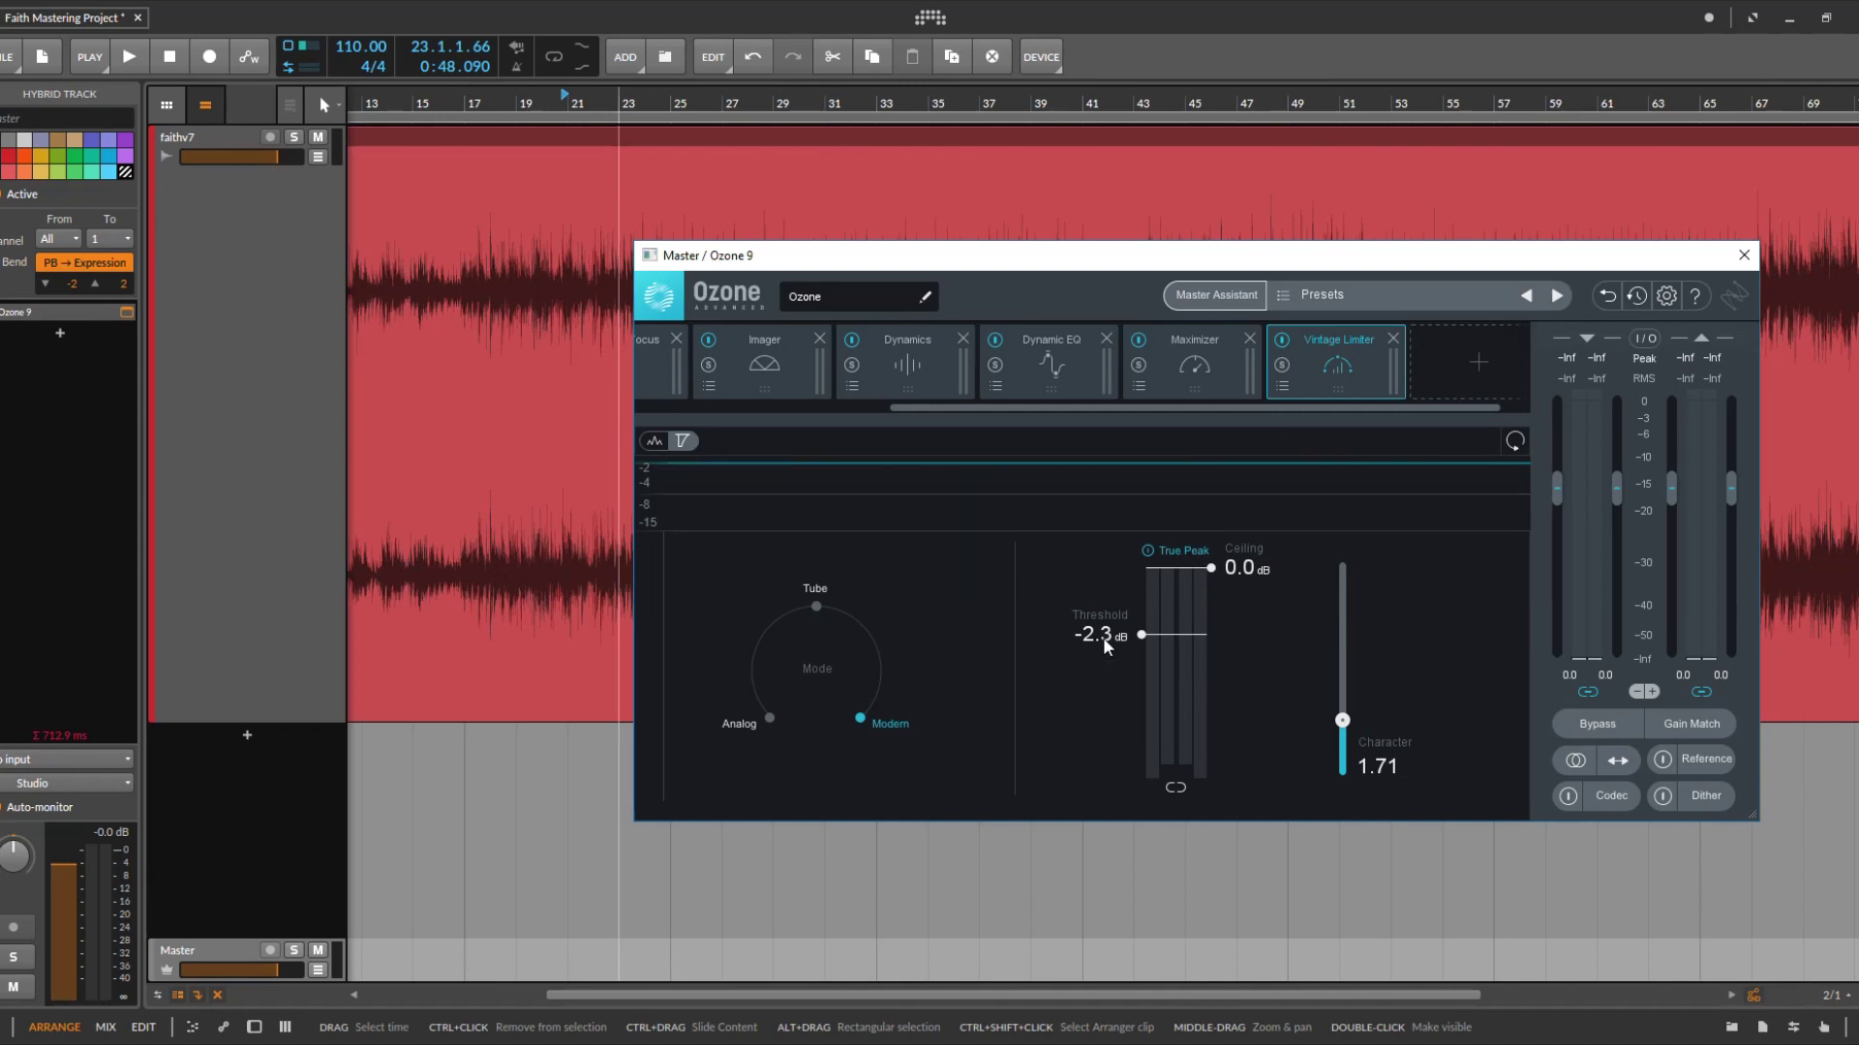
pyautogui.click(1197, 385)
pyautogui.moveTo(868, 718); pyautogui.dragTo(858, 711)
pyautogui.click(1309, 348)
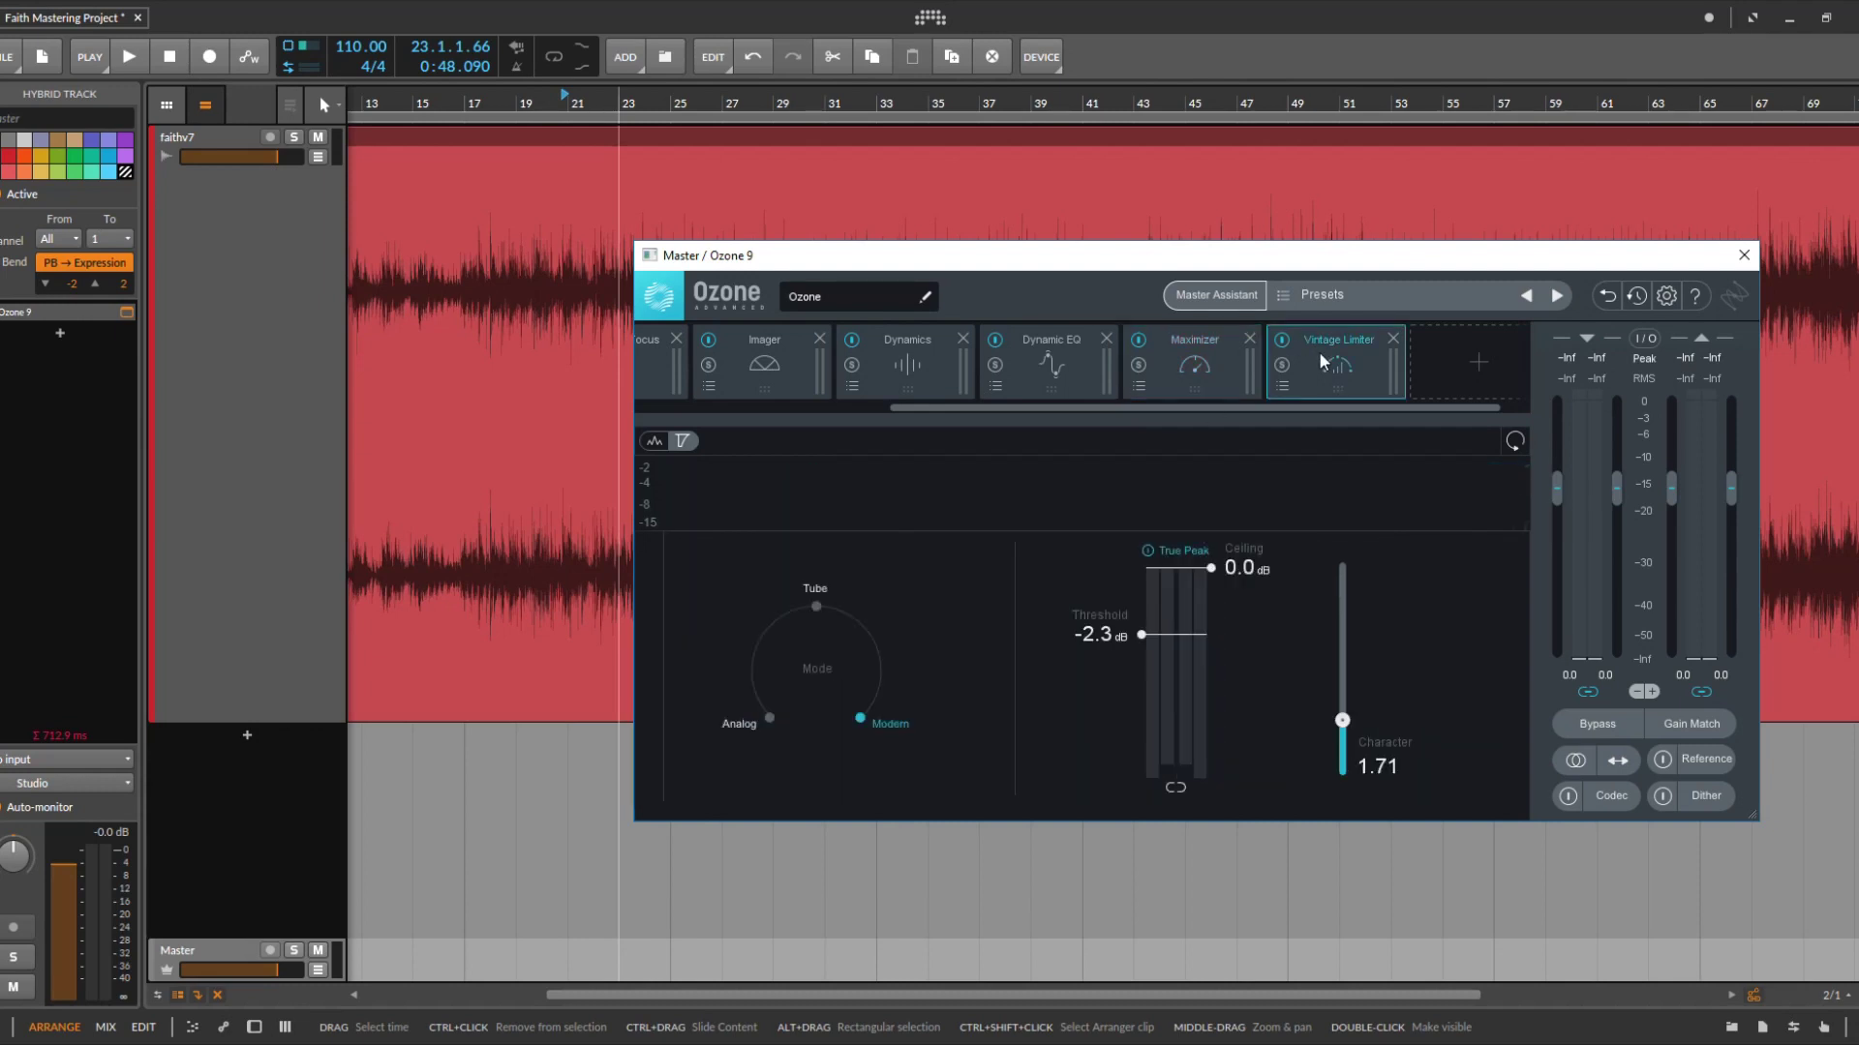
pyautogui.click(1186, 377)
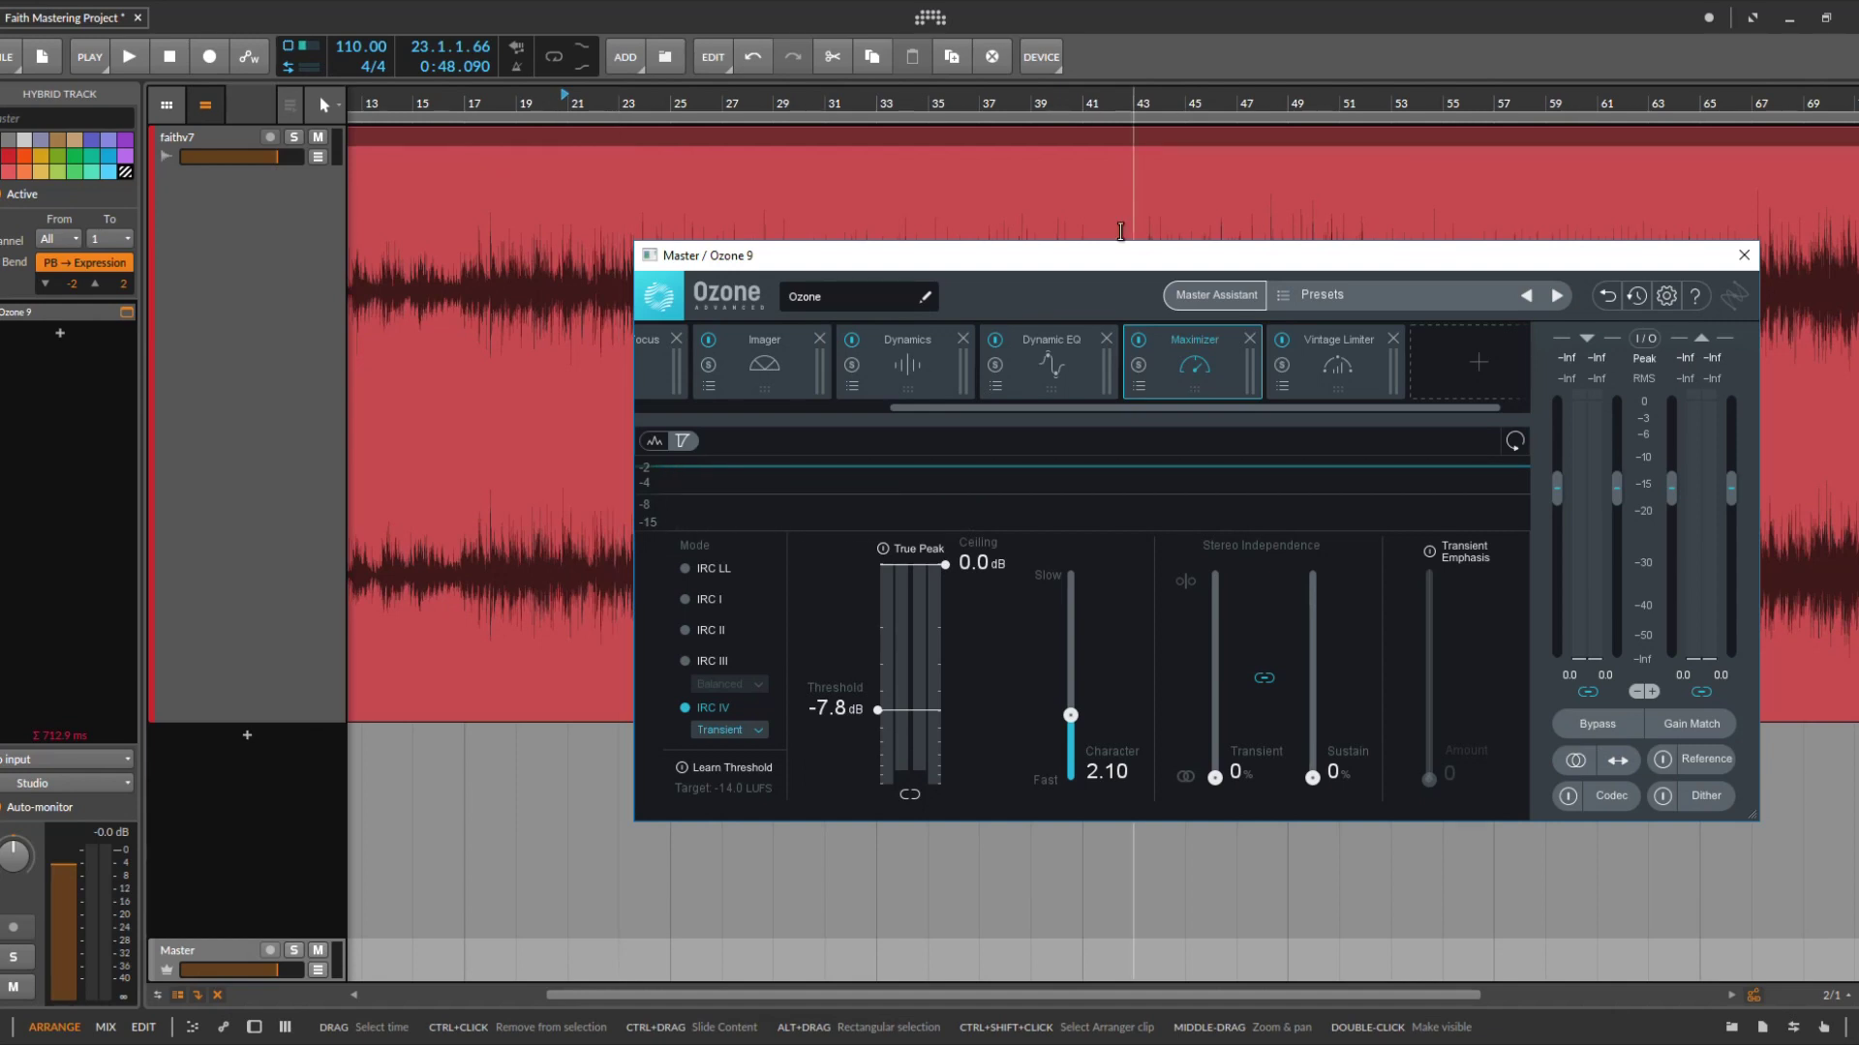
# Play the track from bar 23 and observe the gain reduction in the Maximizer and the Vintage Limiter
pyautogui.click(618, 100)
pyautogui.moveTo(618, 100); pyautogui.dragTo(497, 87)
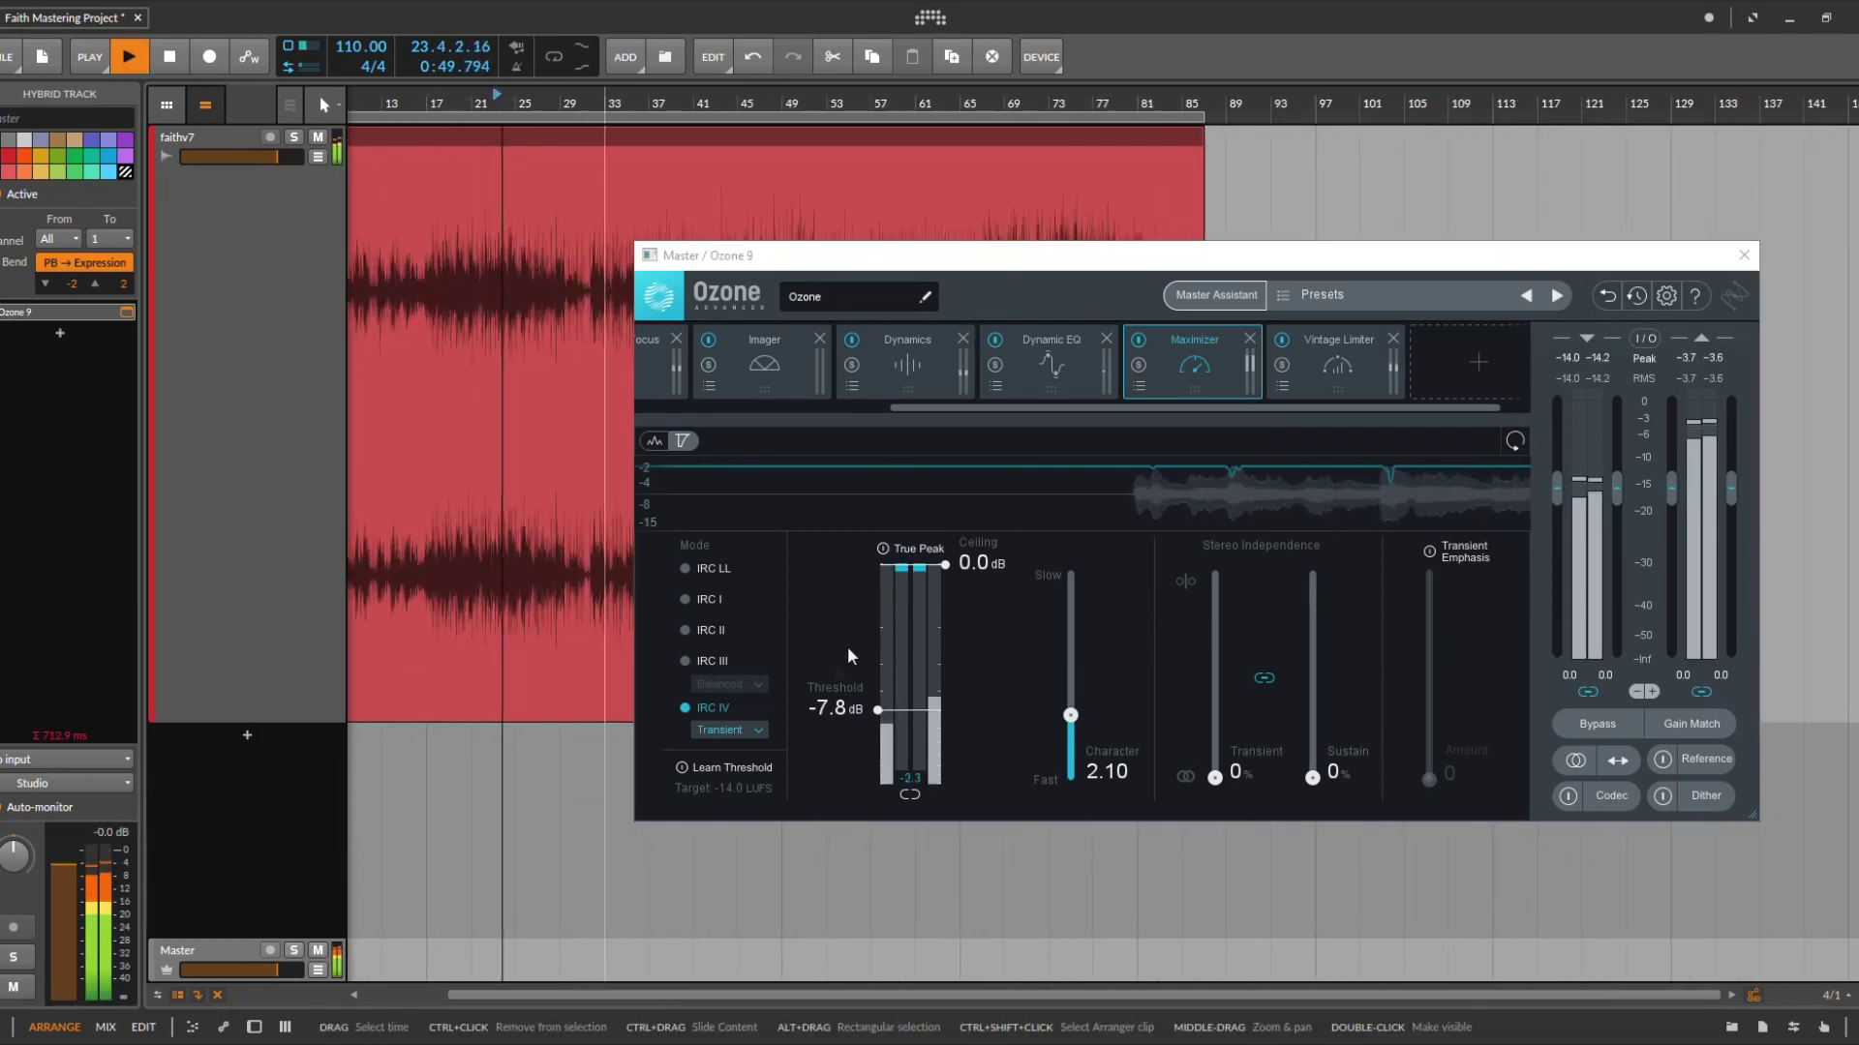
pyautogui.moveTo(851, 651); pyautogui.dragTo(851, 620)
pyautogui.click(1403, 356)
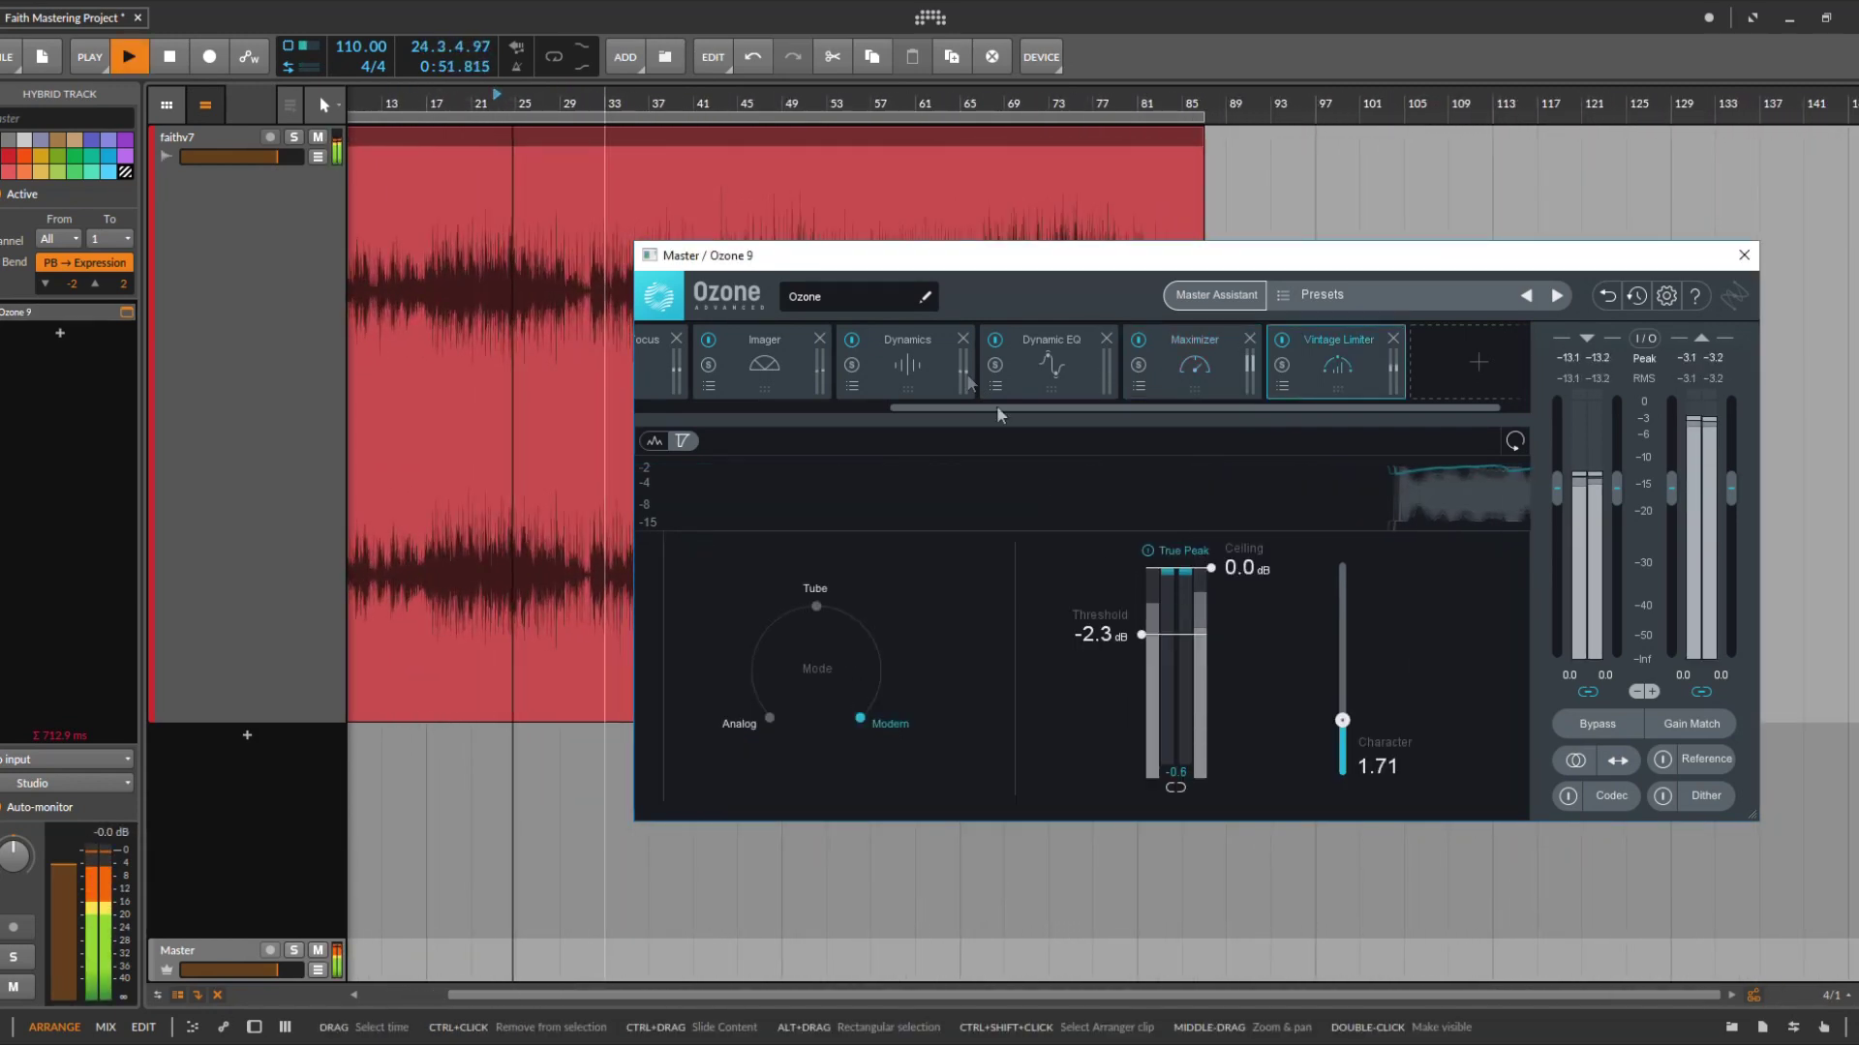
# Continue playback from bar 65 and lower the Vintage Limiter's Threshold slightly while the track plays
pyautogui.moveTo(904, 256); pyautogui.dragTo(1417, 273)
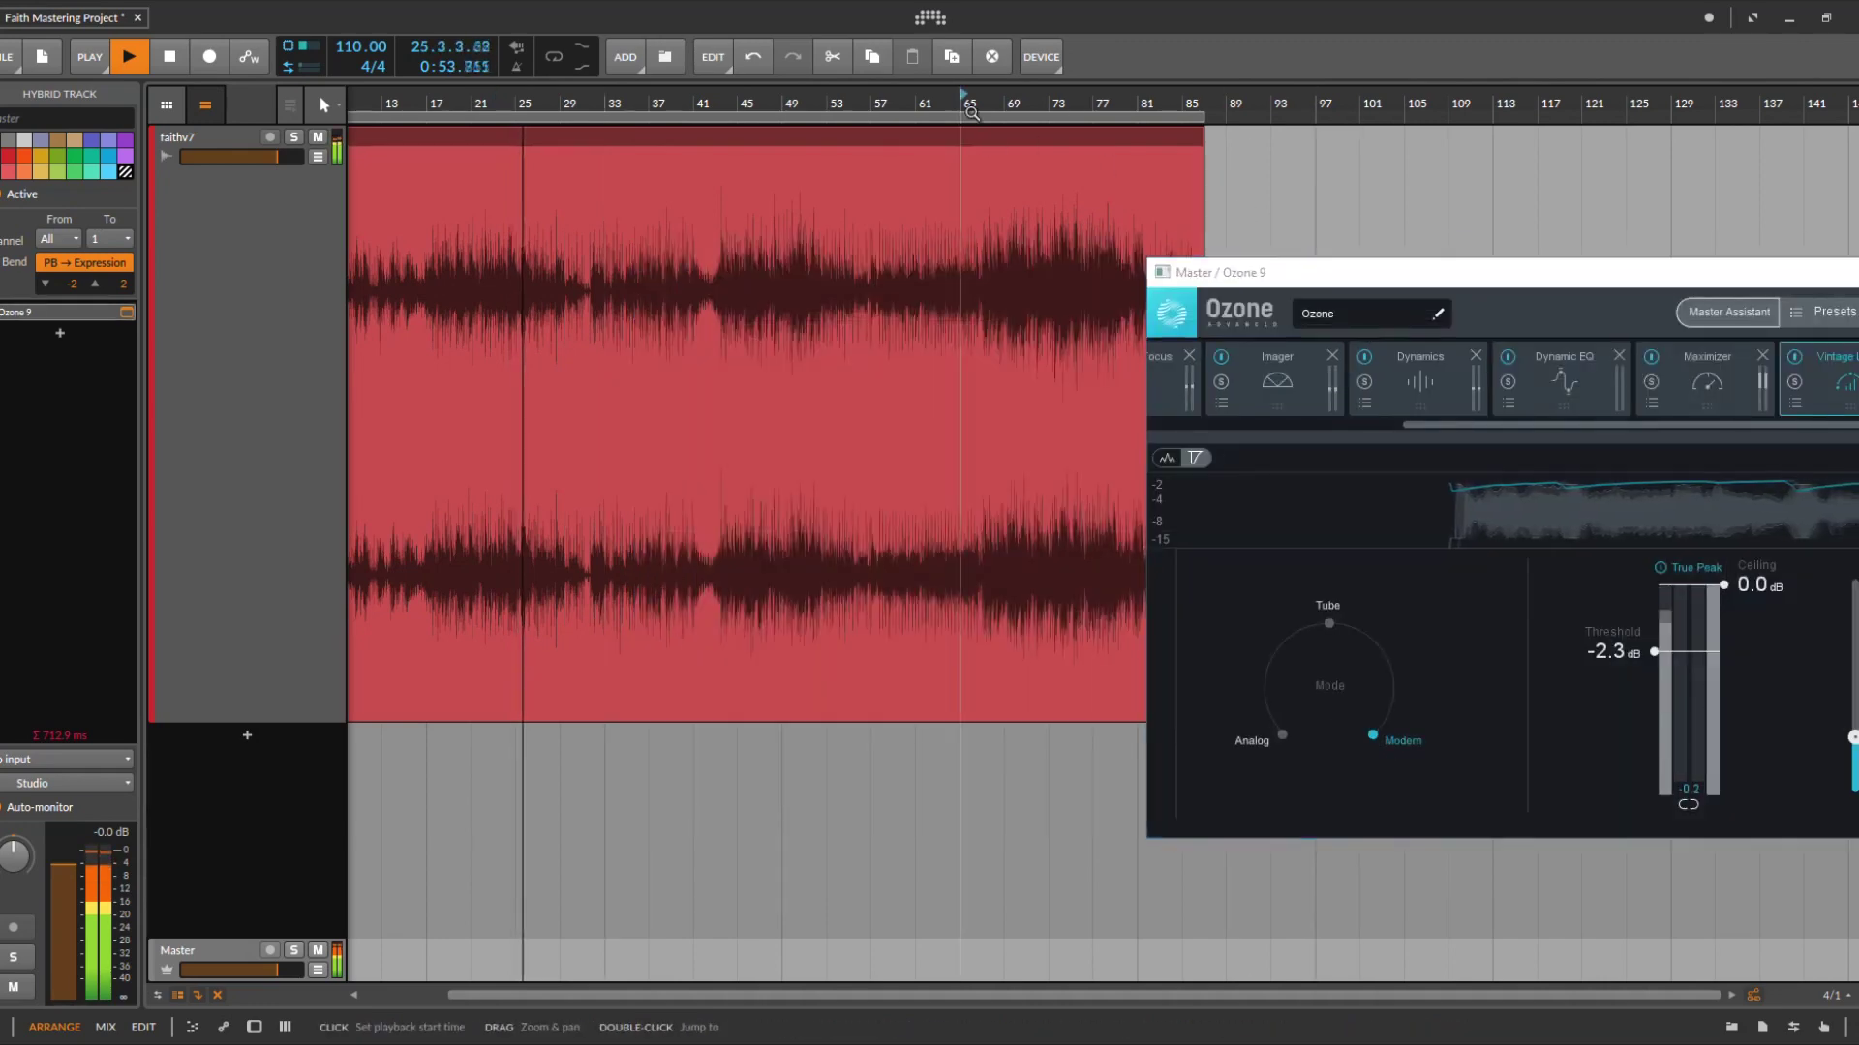
pyautogui.moveTo(969, 105); pyautogui.dragTo(571, 140)
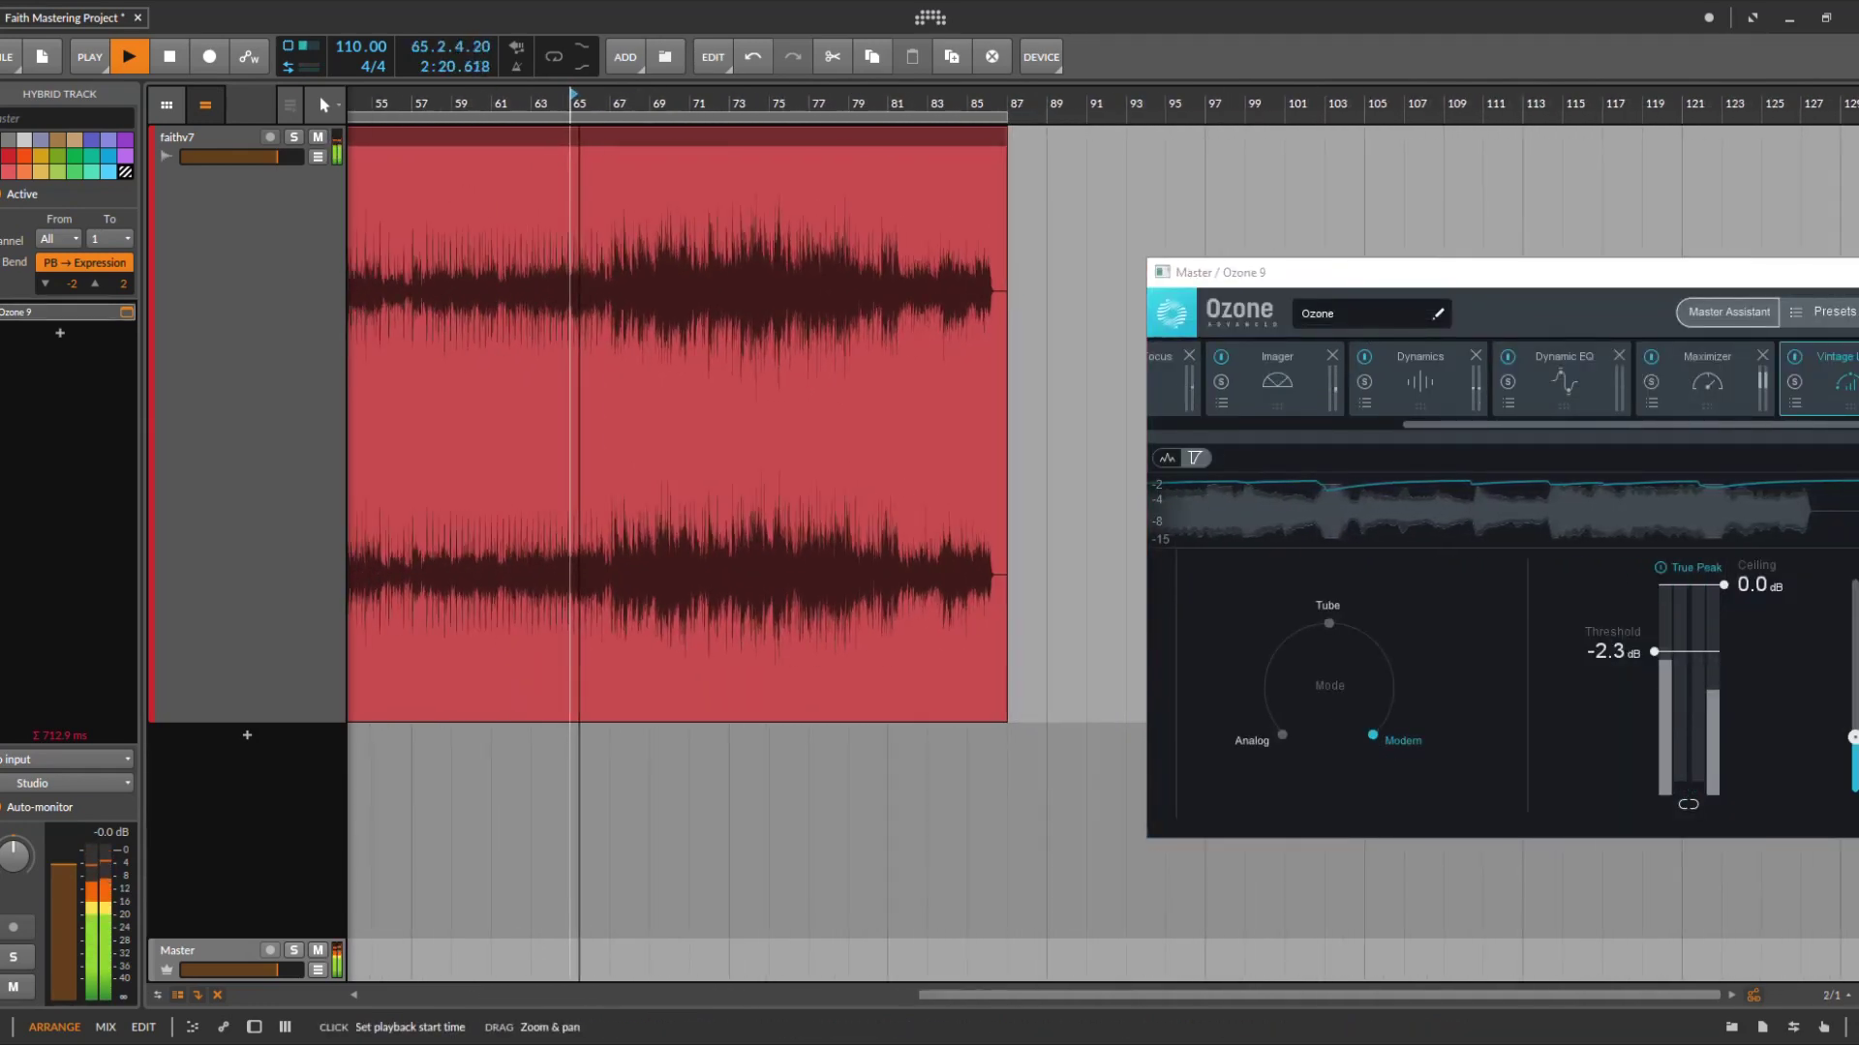
pyautogui.moveTo(1278, 271); pyautogui.dragTo(312, 162)
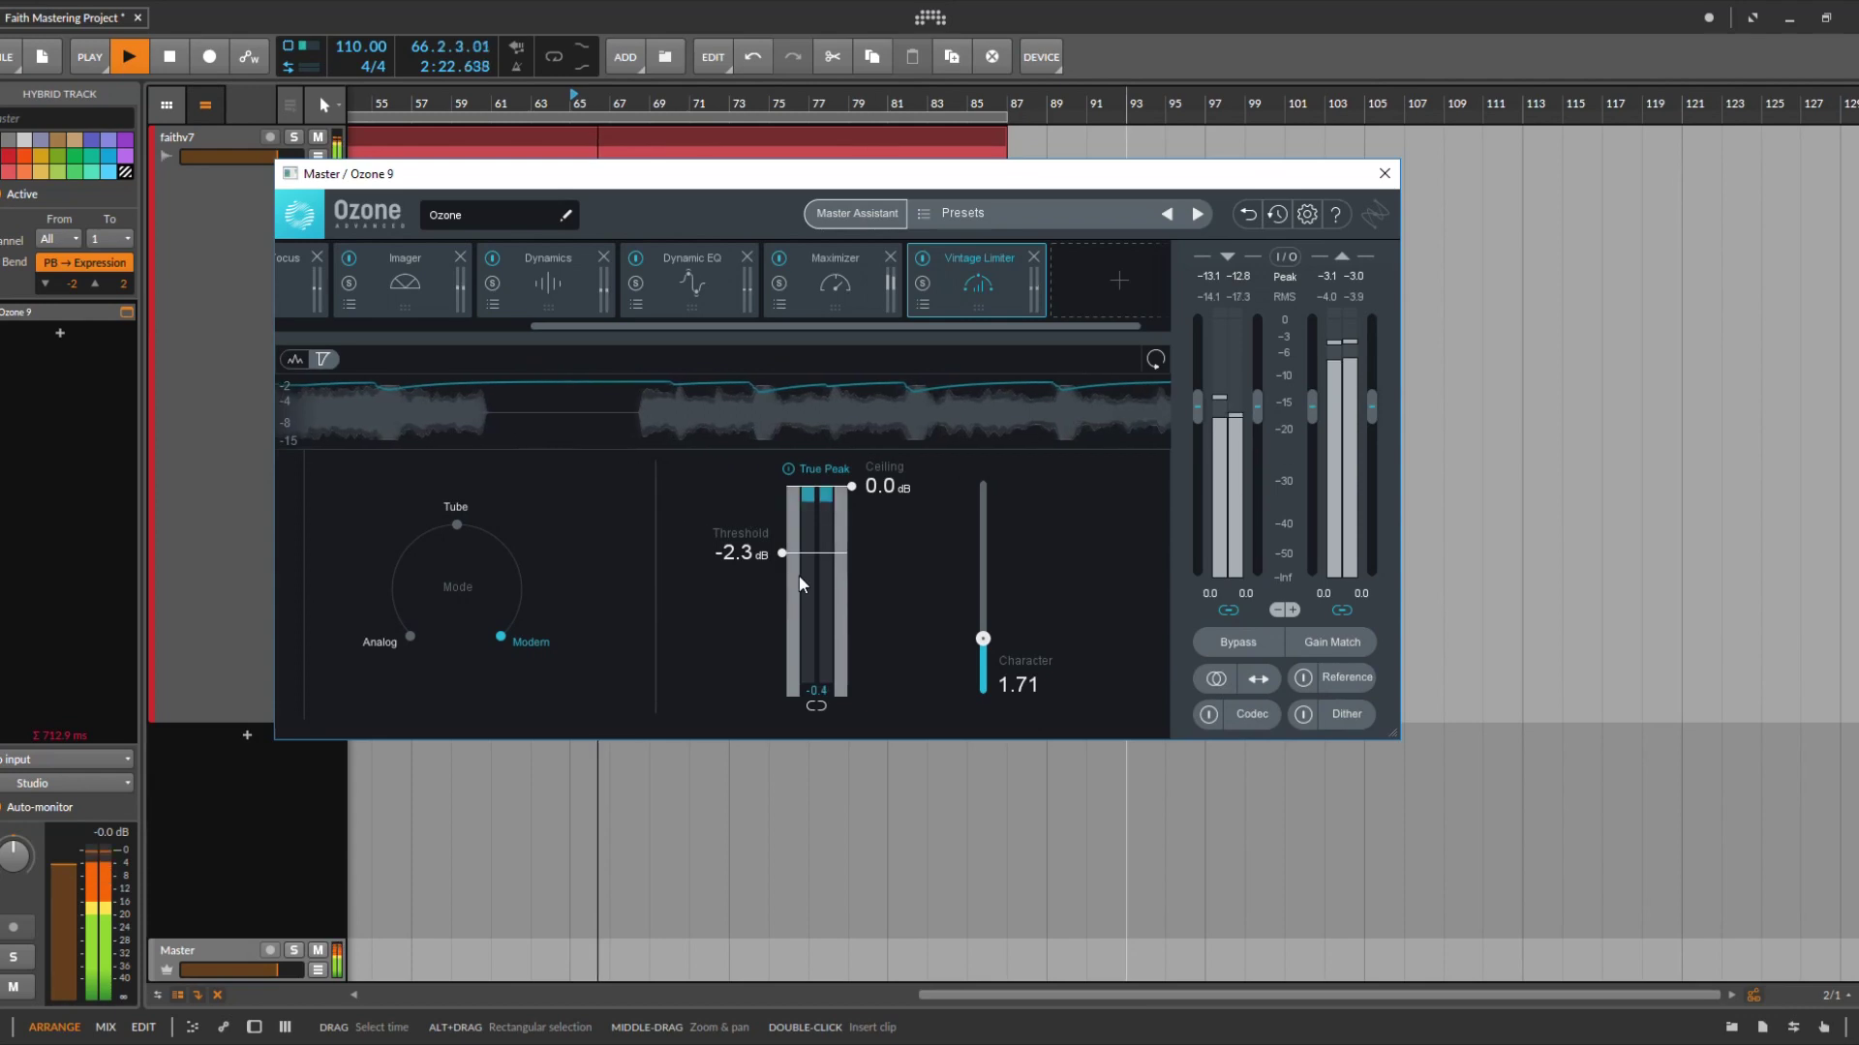
pyautogui.moveTo(784, 553); pyautogui.dragTo(786, 557)
# Set the Maximizer's Threshold to -8.1 dB, close the Ozone window, and stop playback
pyautogui.click(845, 312)
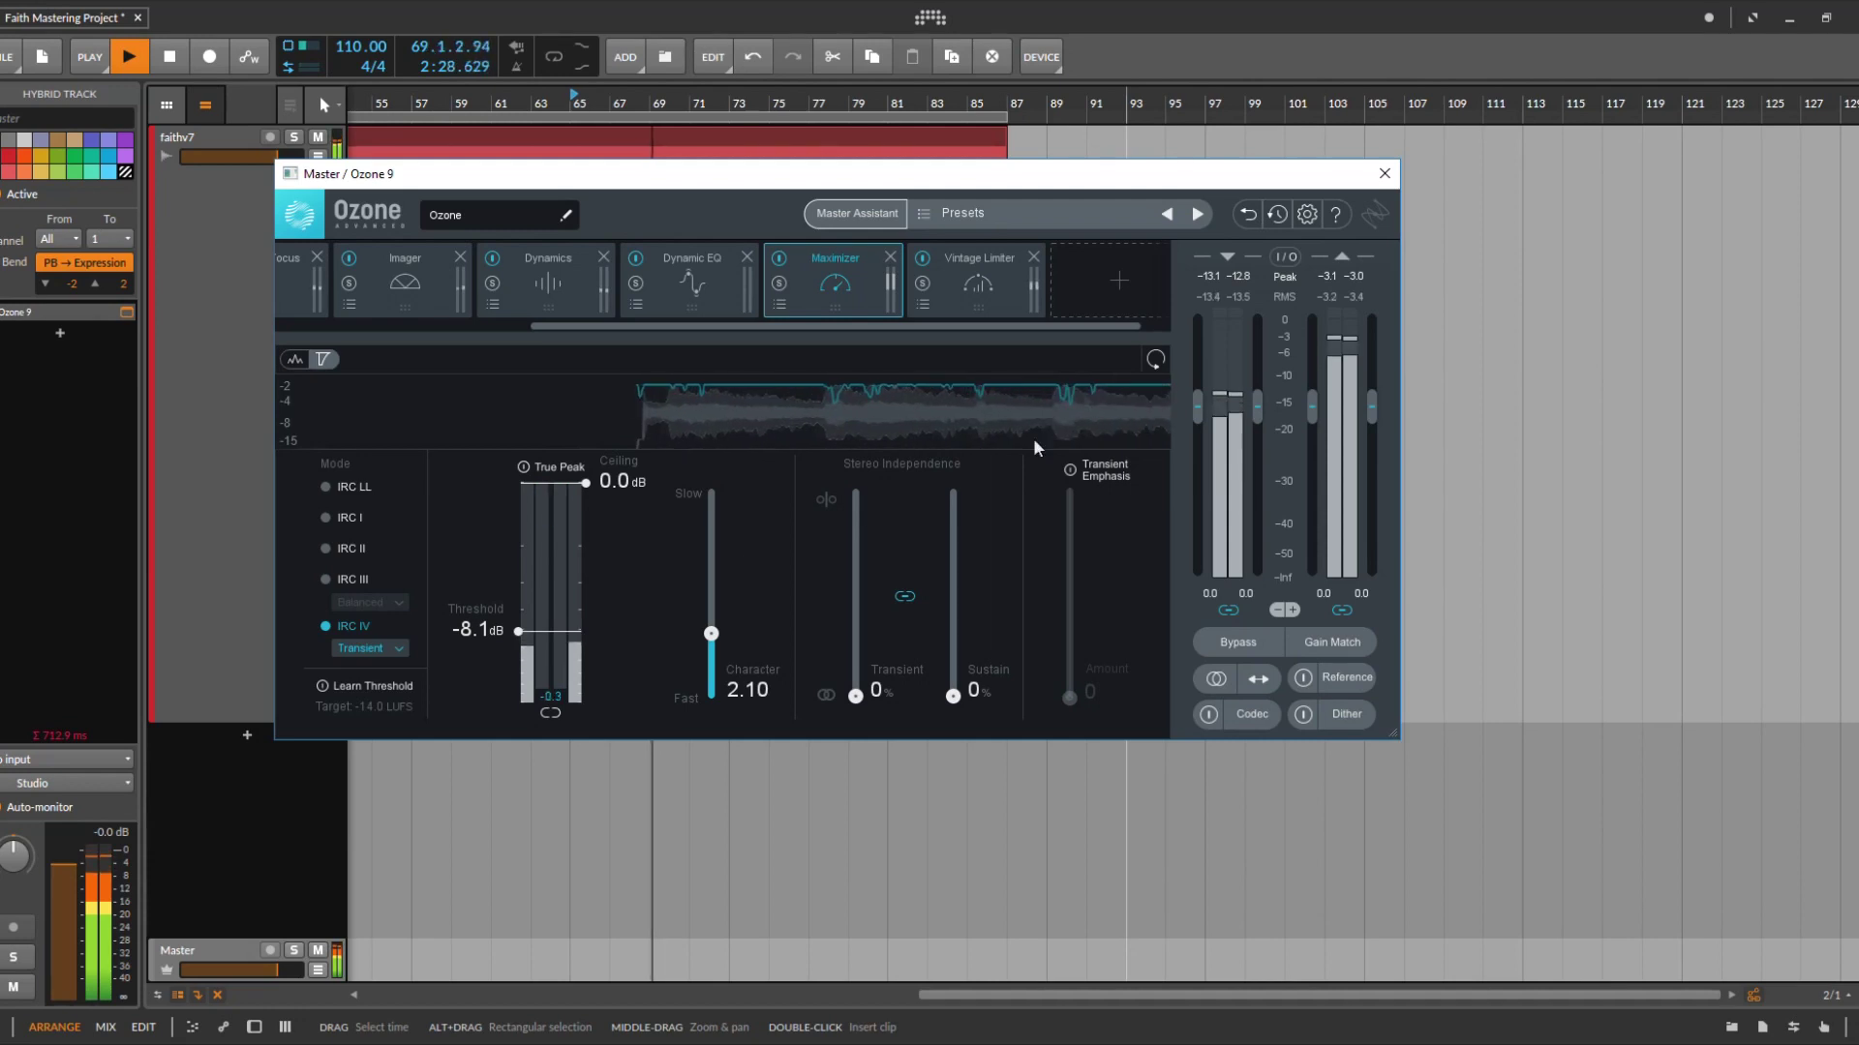
pyautogui.click(1387, 174)
pyautogui.click(160, 58)
pyautogui.moveTo(372, 105); pyautogui.dragTo(372, 194)
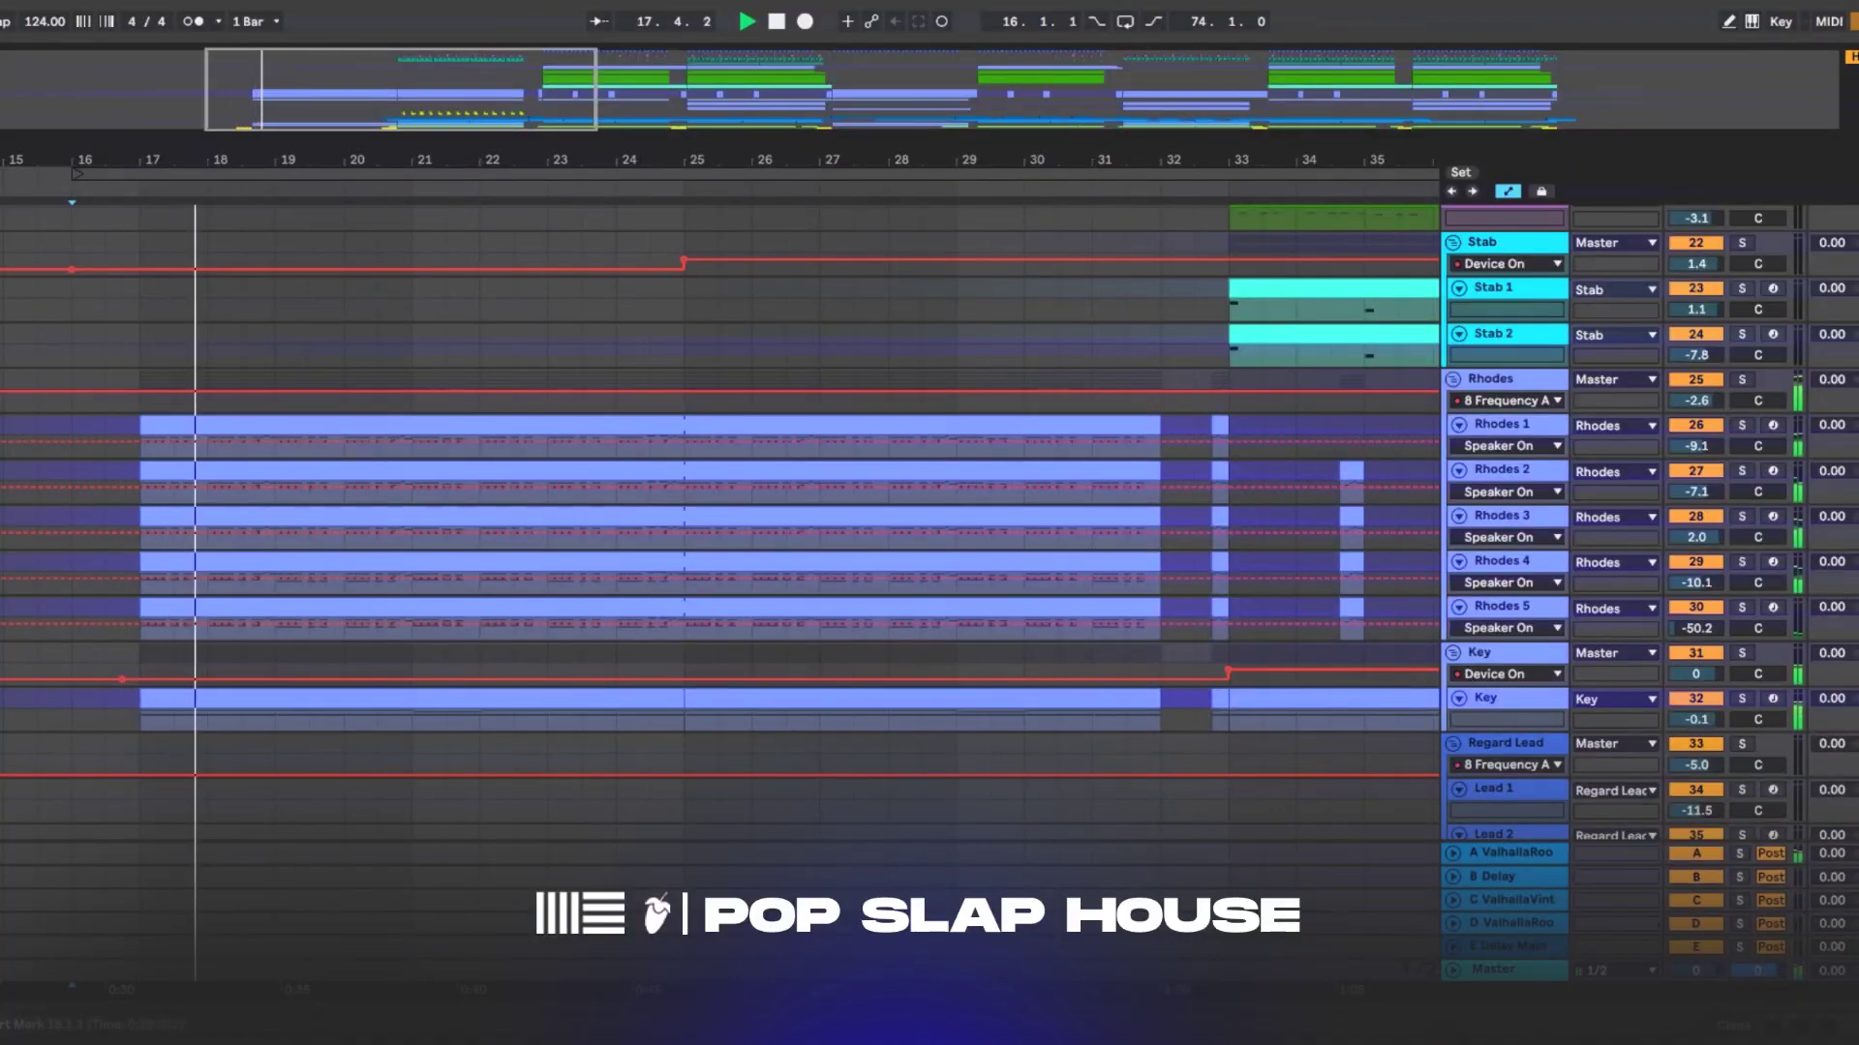
# Look over the Pop Slap House arrangement in Ableton Live and FL Studio during playback
pyautogui.moveTo(1005, 160); pyautogui.dragTo(895, 157)
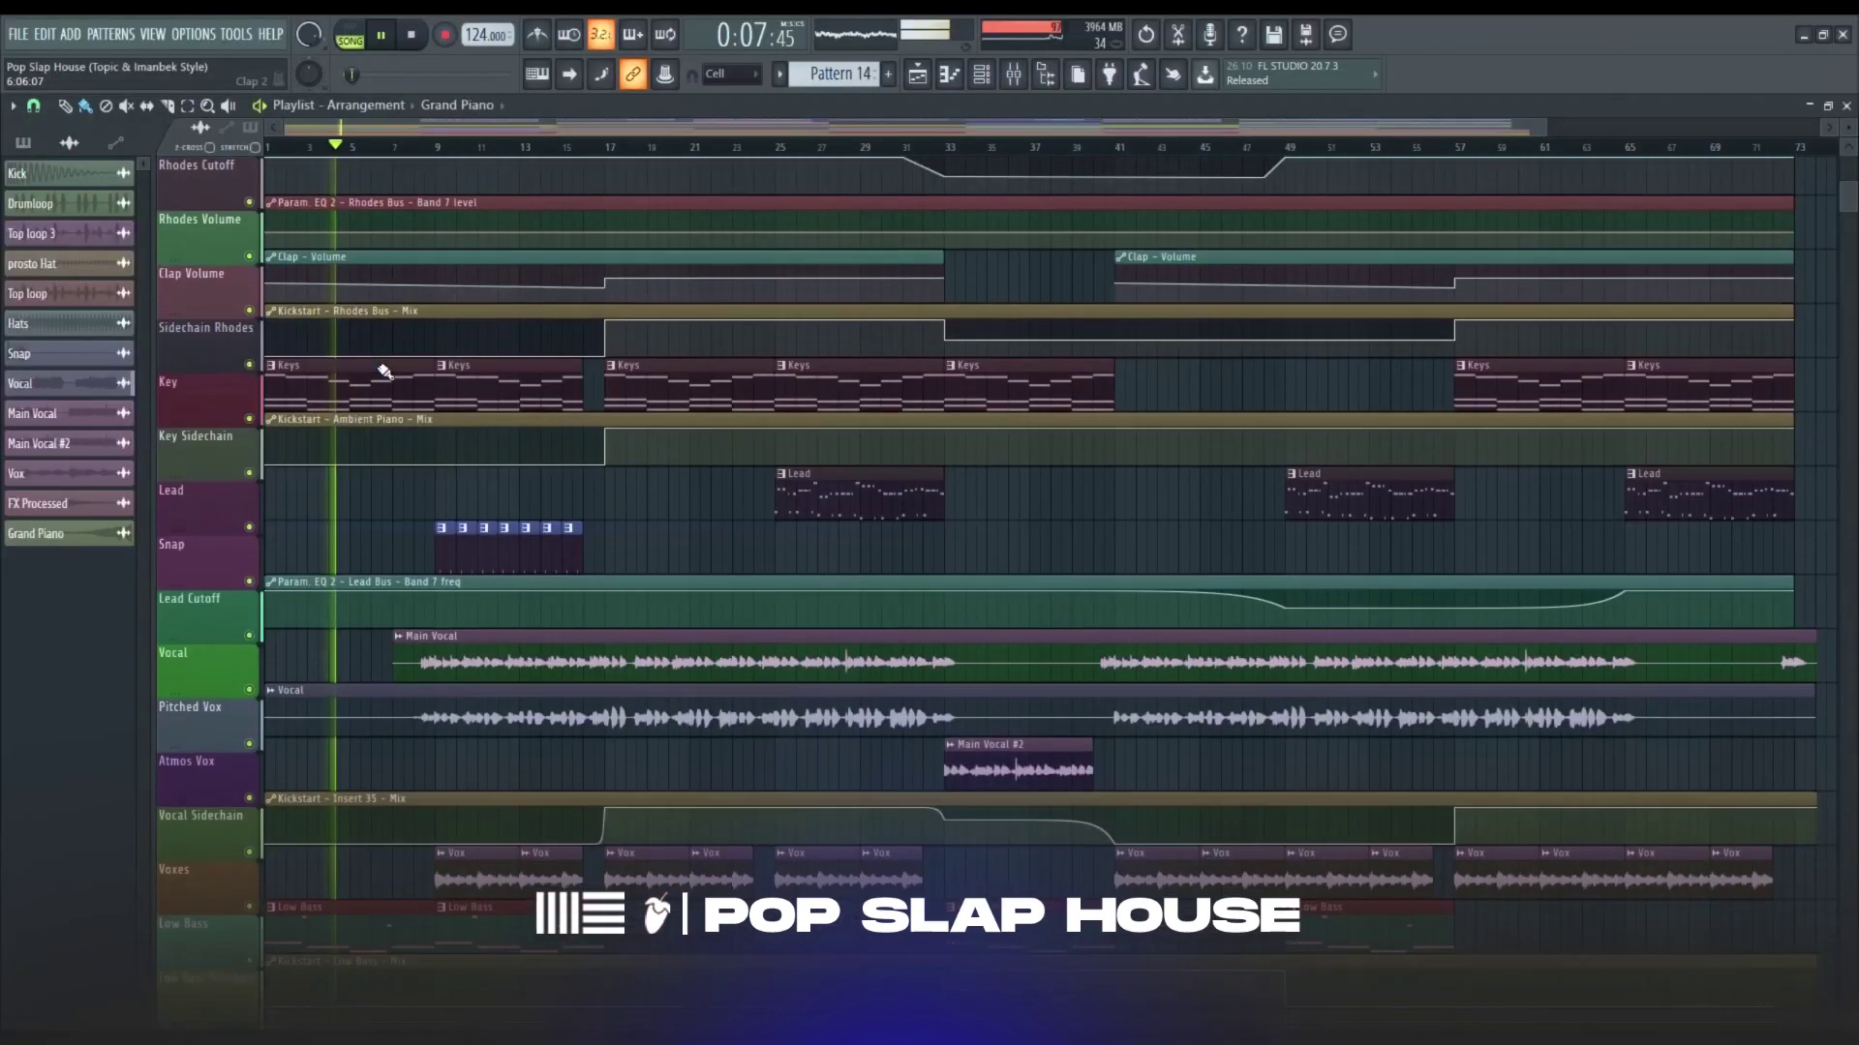
pyautogui.scroll(-5, 367, 378)
pyautogui.scroll(-2, 358, 397)
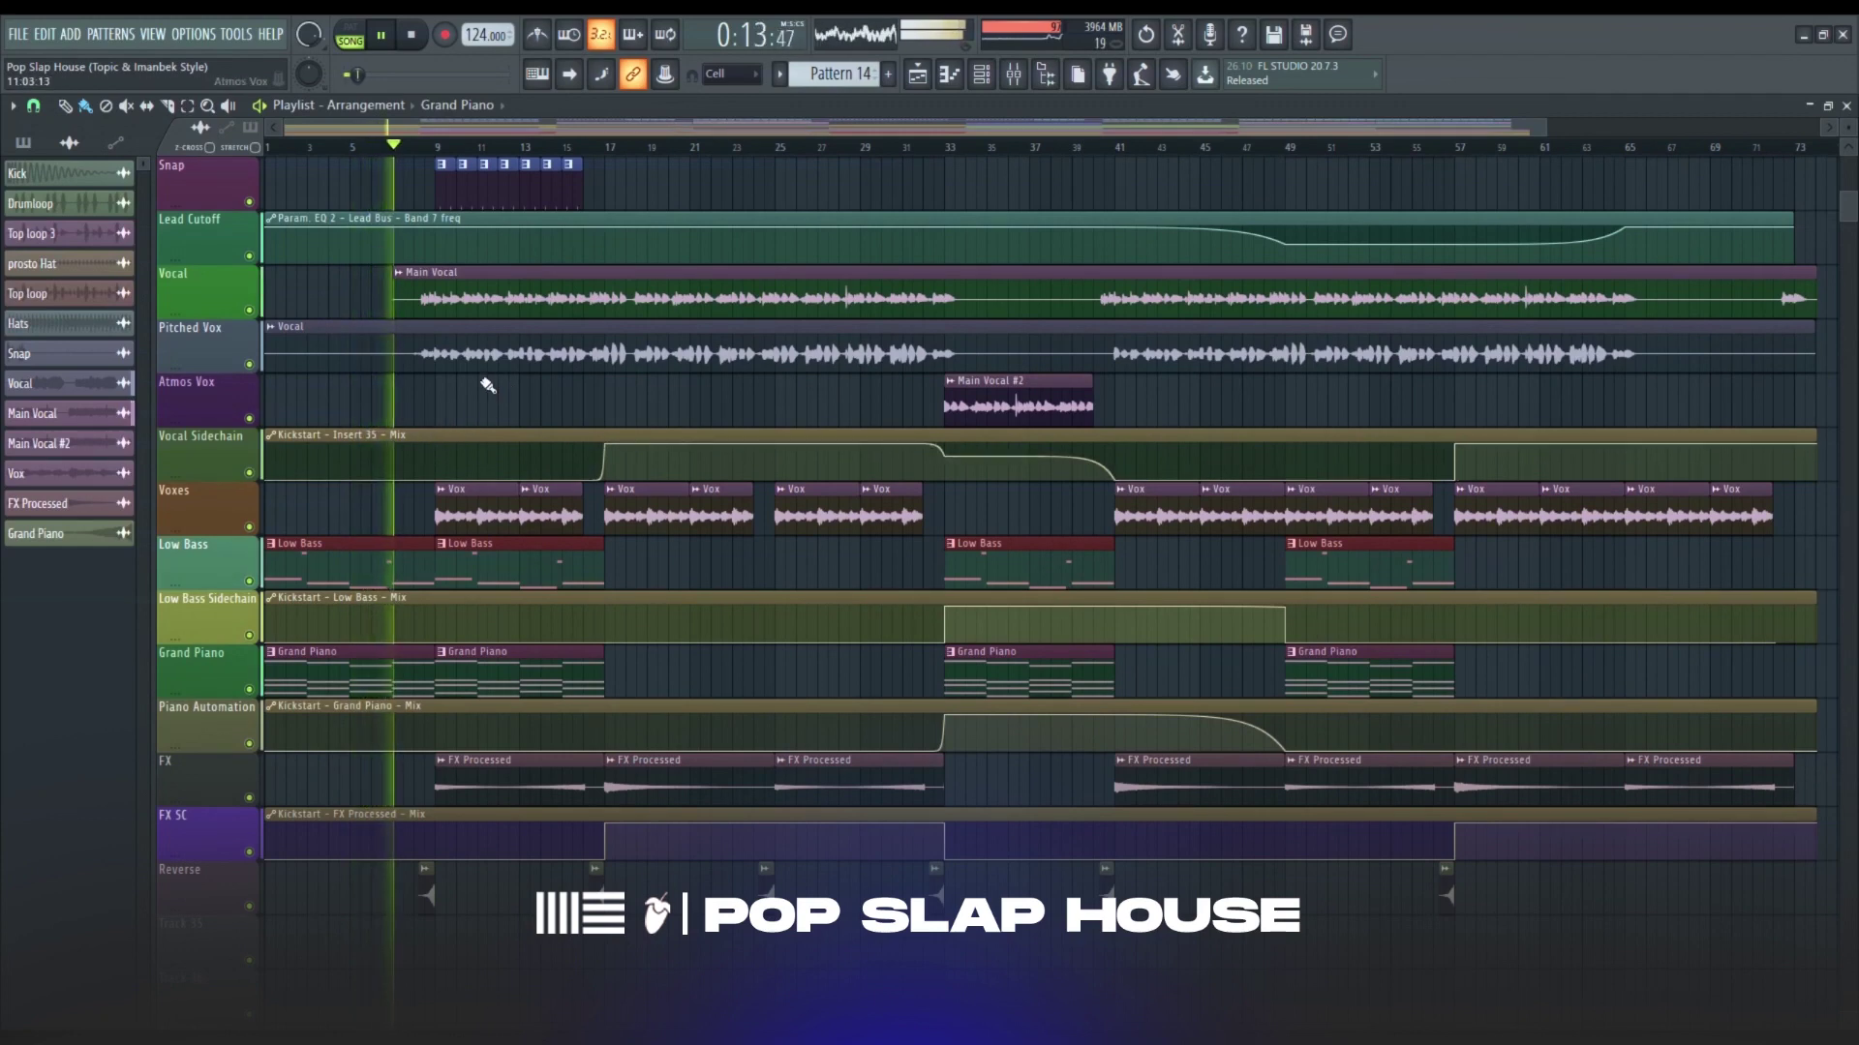
pyautogui.scroll(12, 488, 385)
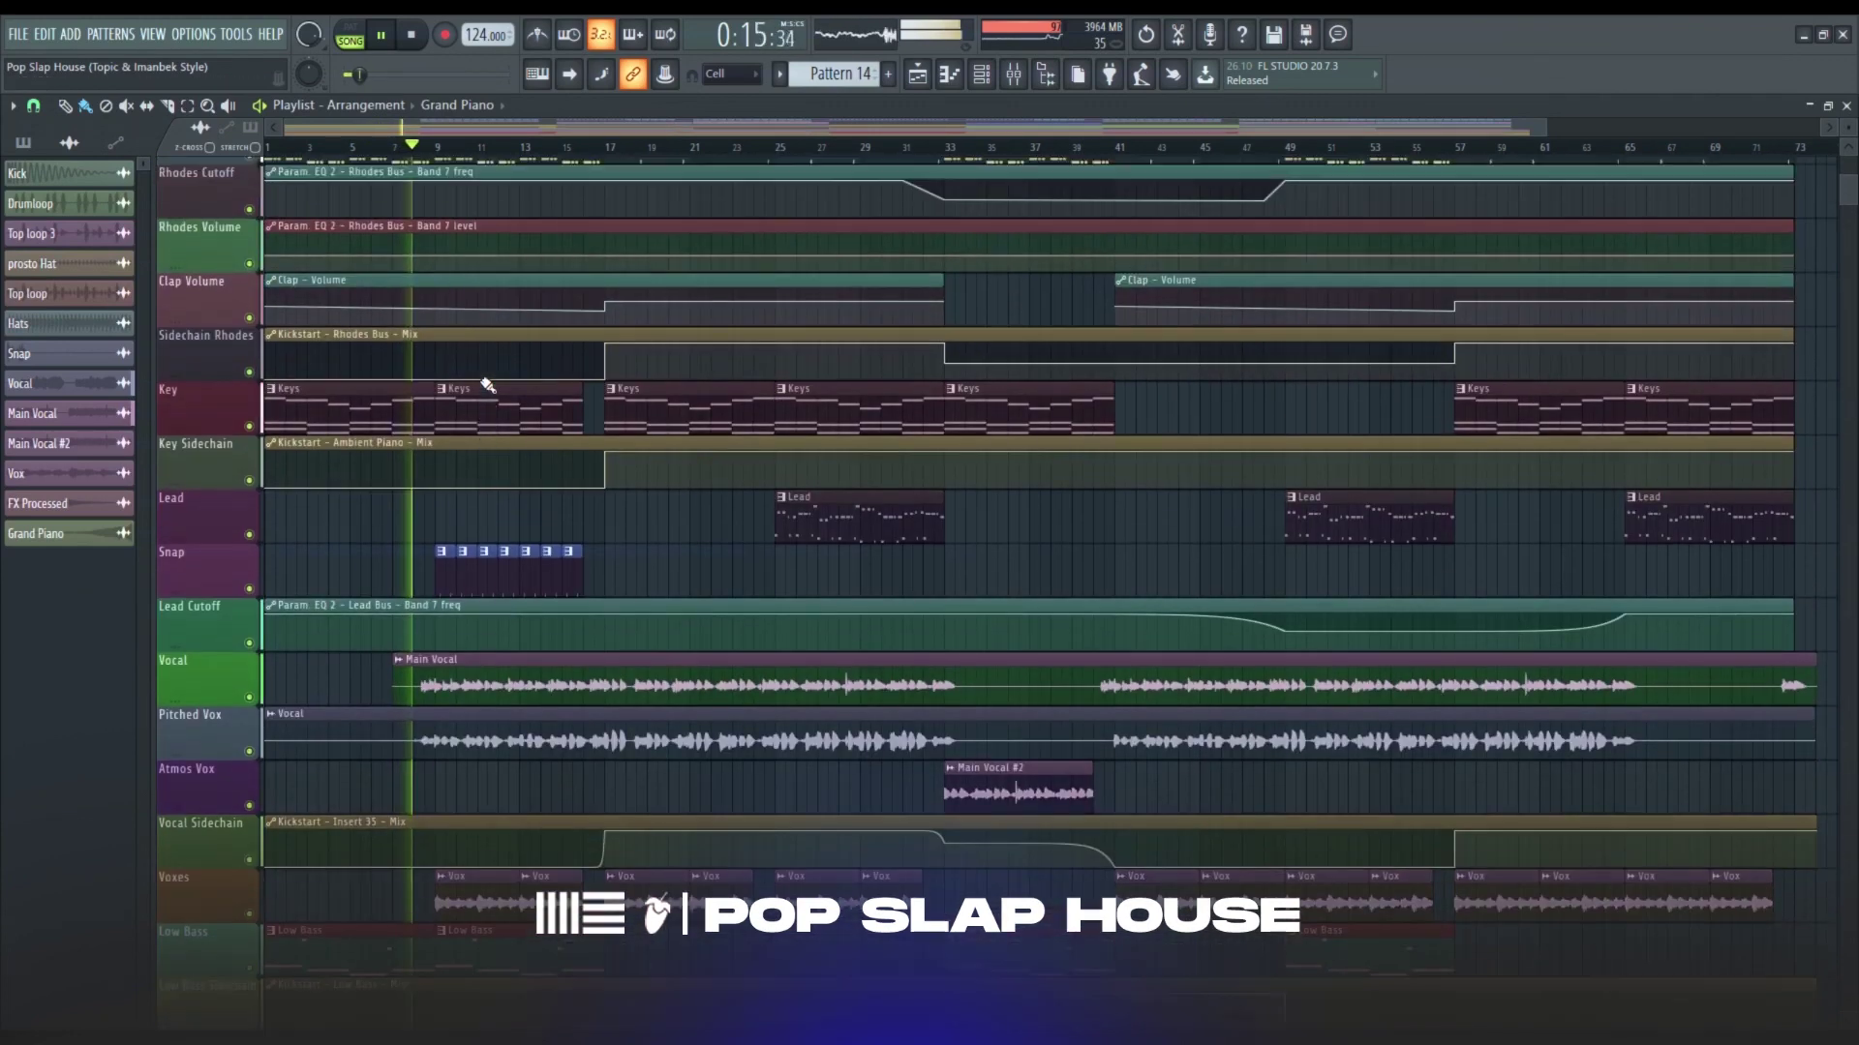
pyautogui.scroll(6, 486, 385)
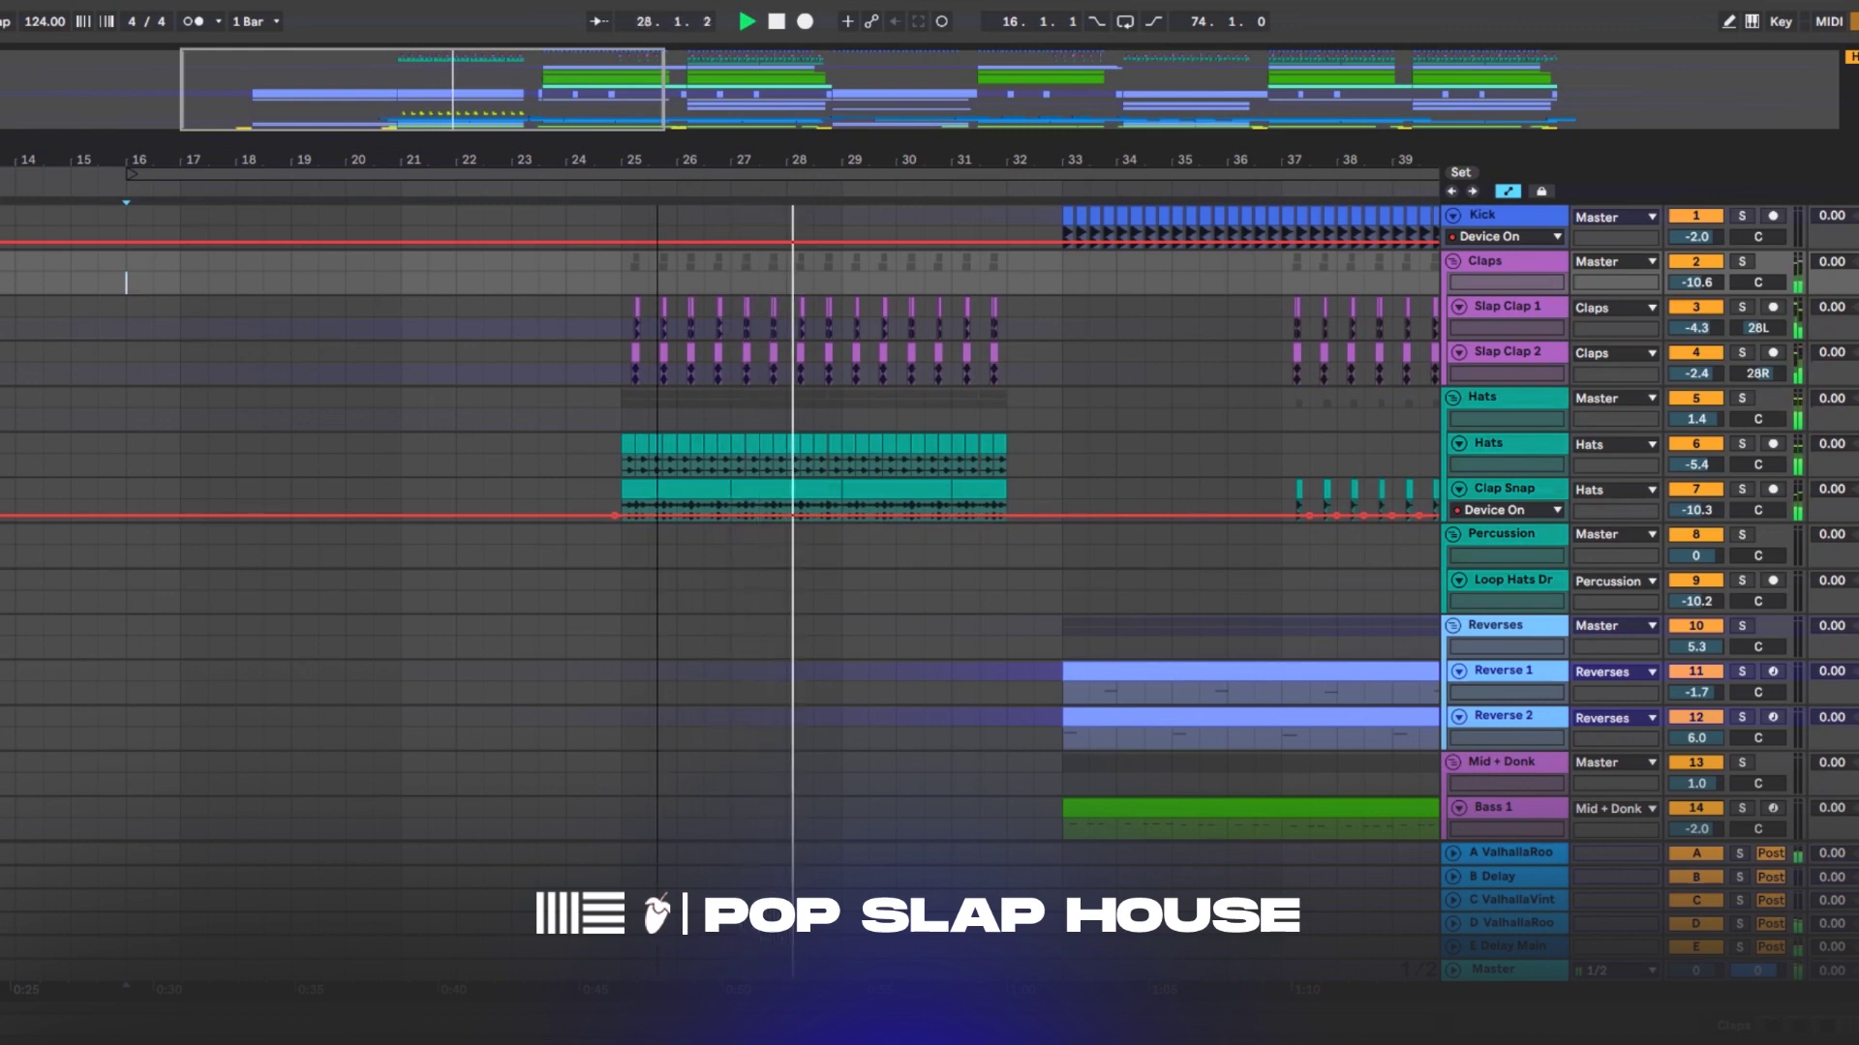
# Examine the drum, bass, stab, Rhodes, lead and vocal tracks of the Pop Slap House project in Ableton Live during playback
pyautogui.hscroll(6, 720, 523)
pyautogui.hscroll(2, 720, 522)
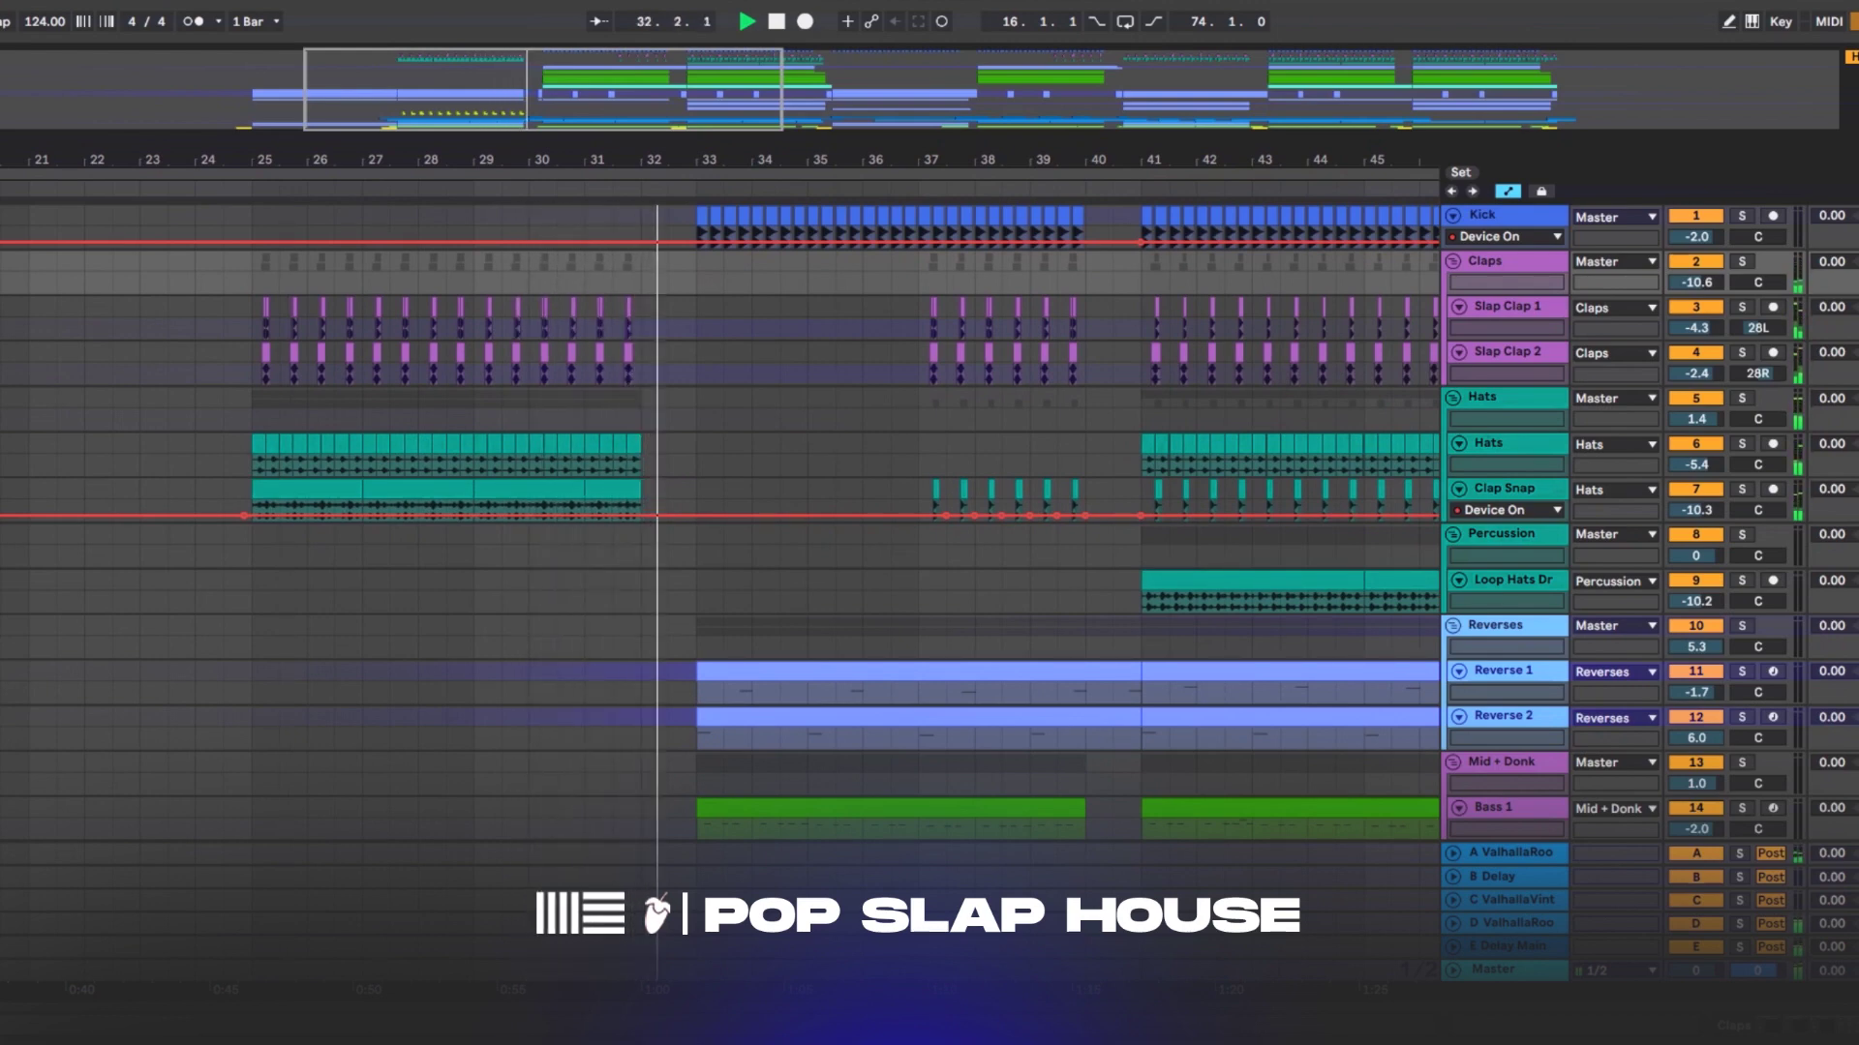
pyautogui.scroll(-10, 720, 523)
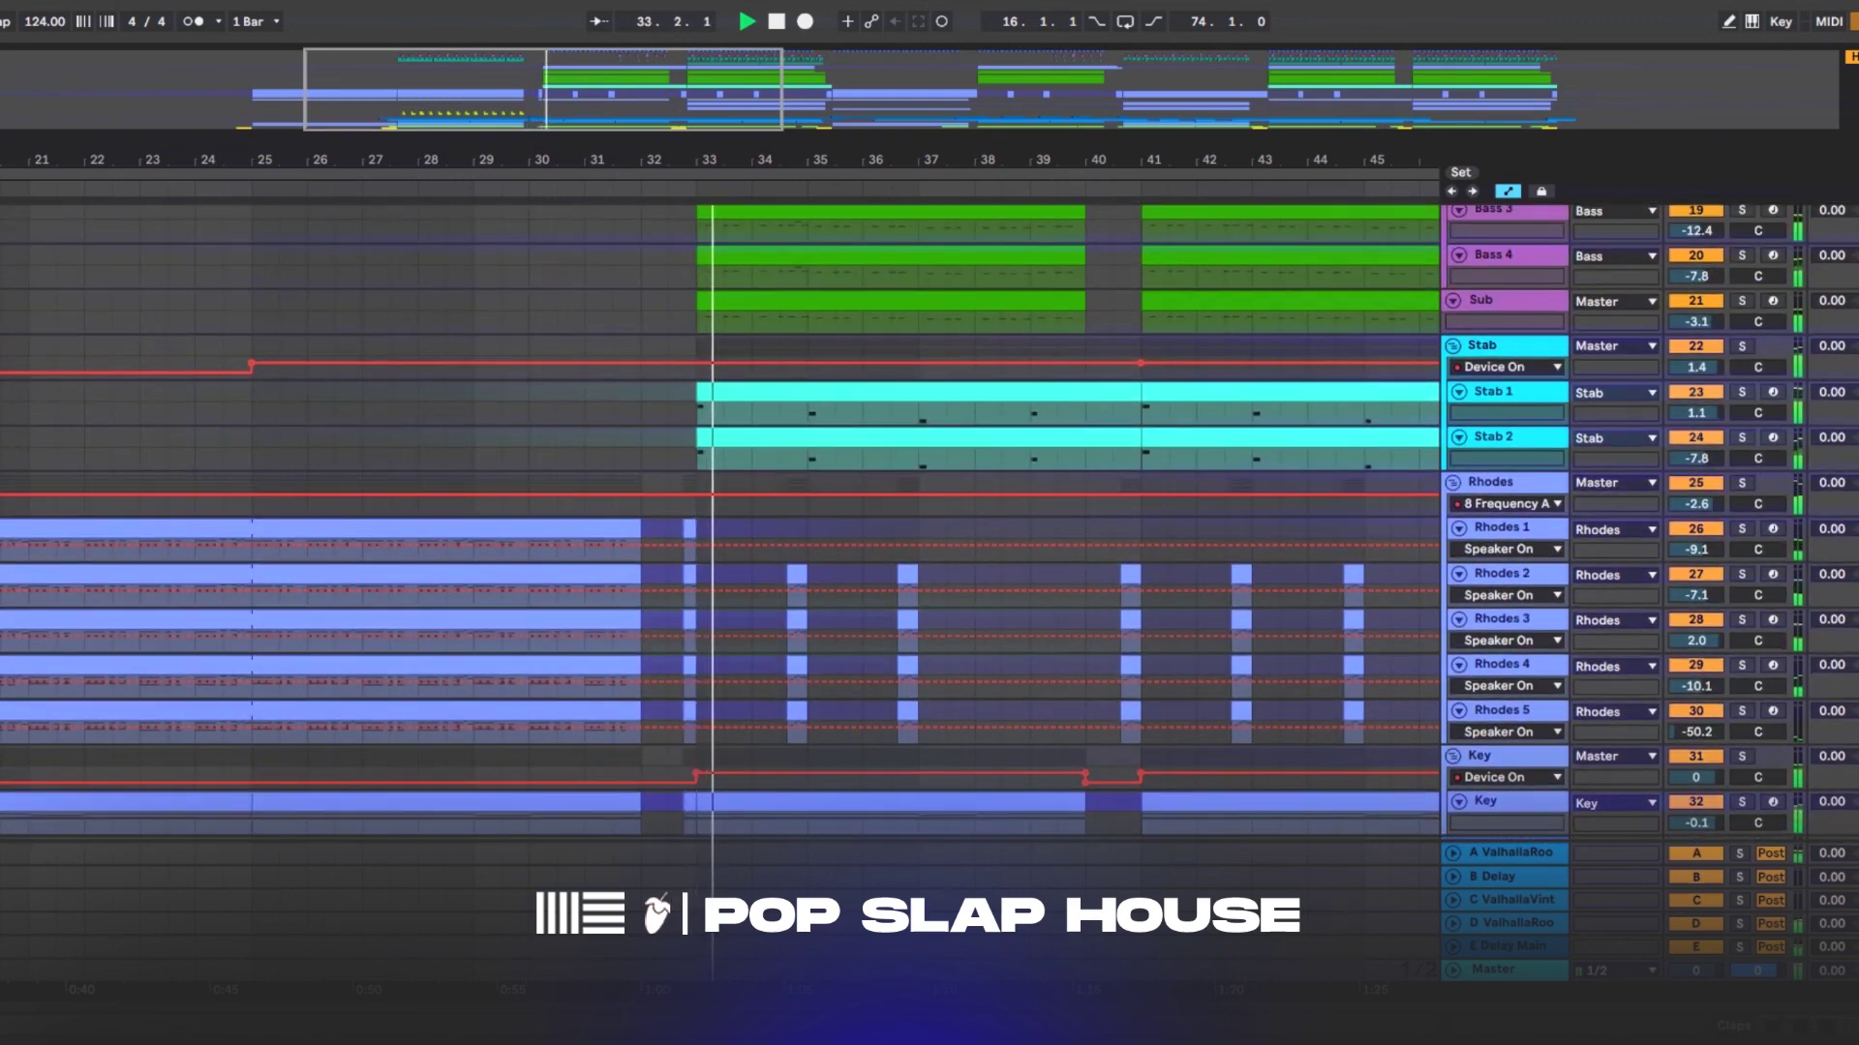
pyautogui.hscroll(5, 721, 522)
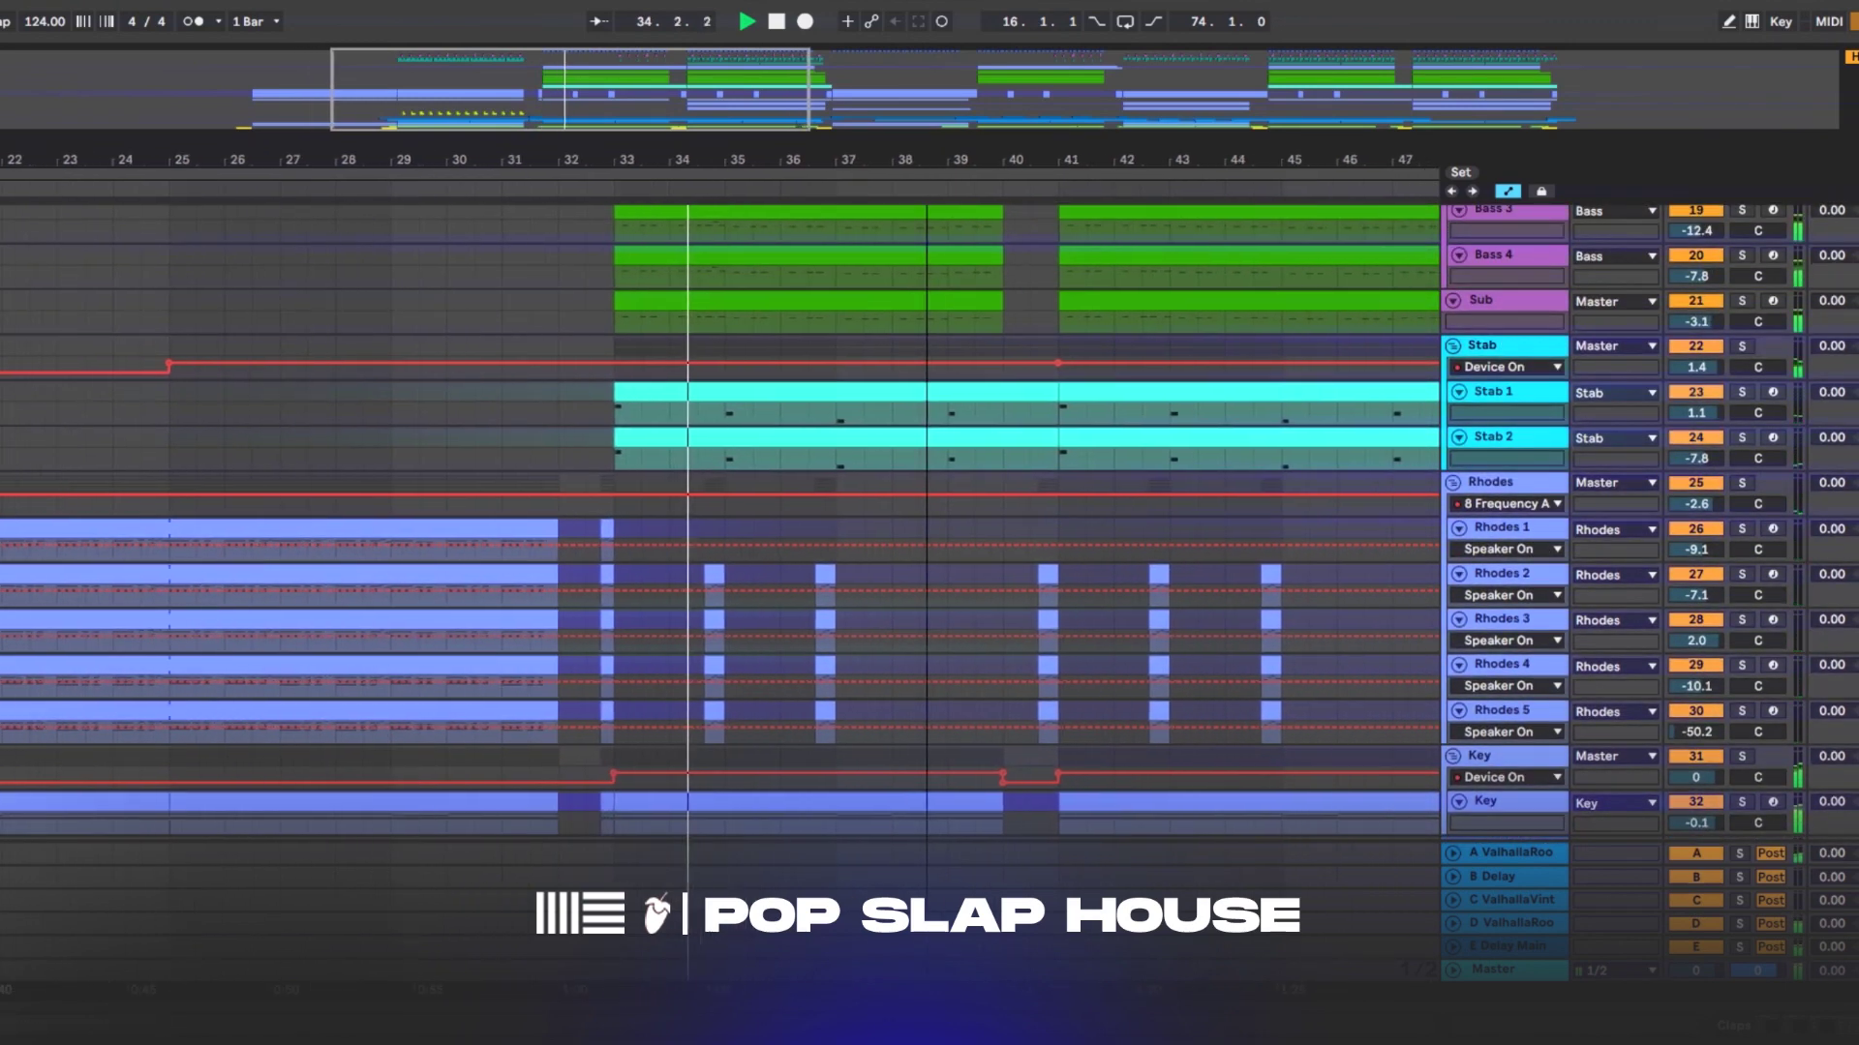
pyautogui.hscroll(3, 720, 523)
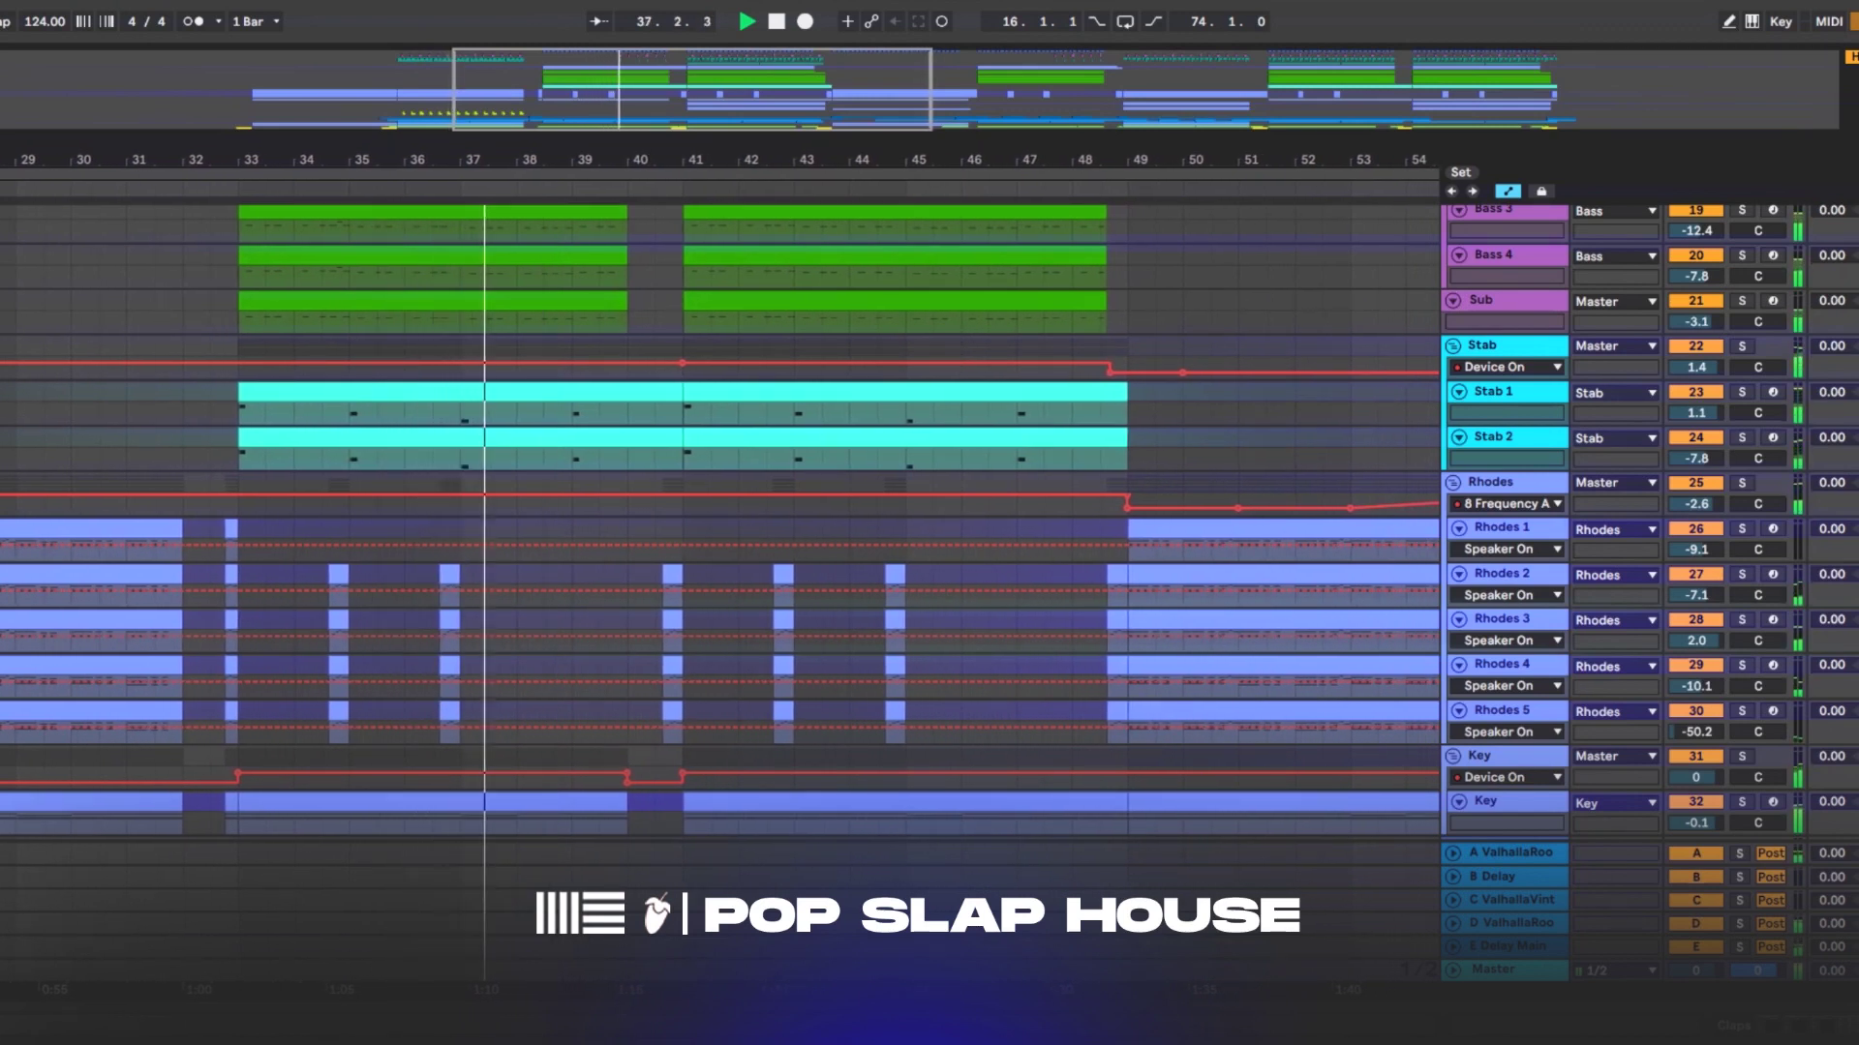
pyautogui.scroll(-1, 720, 523)
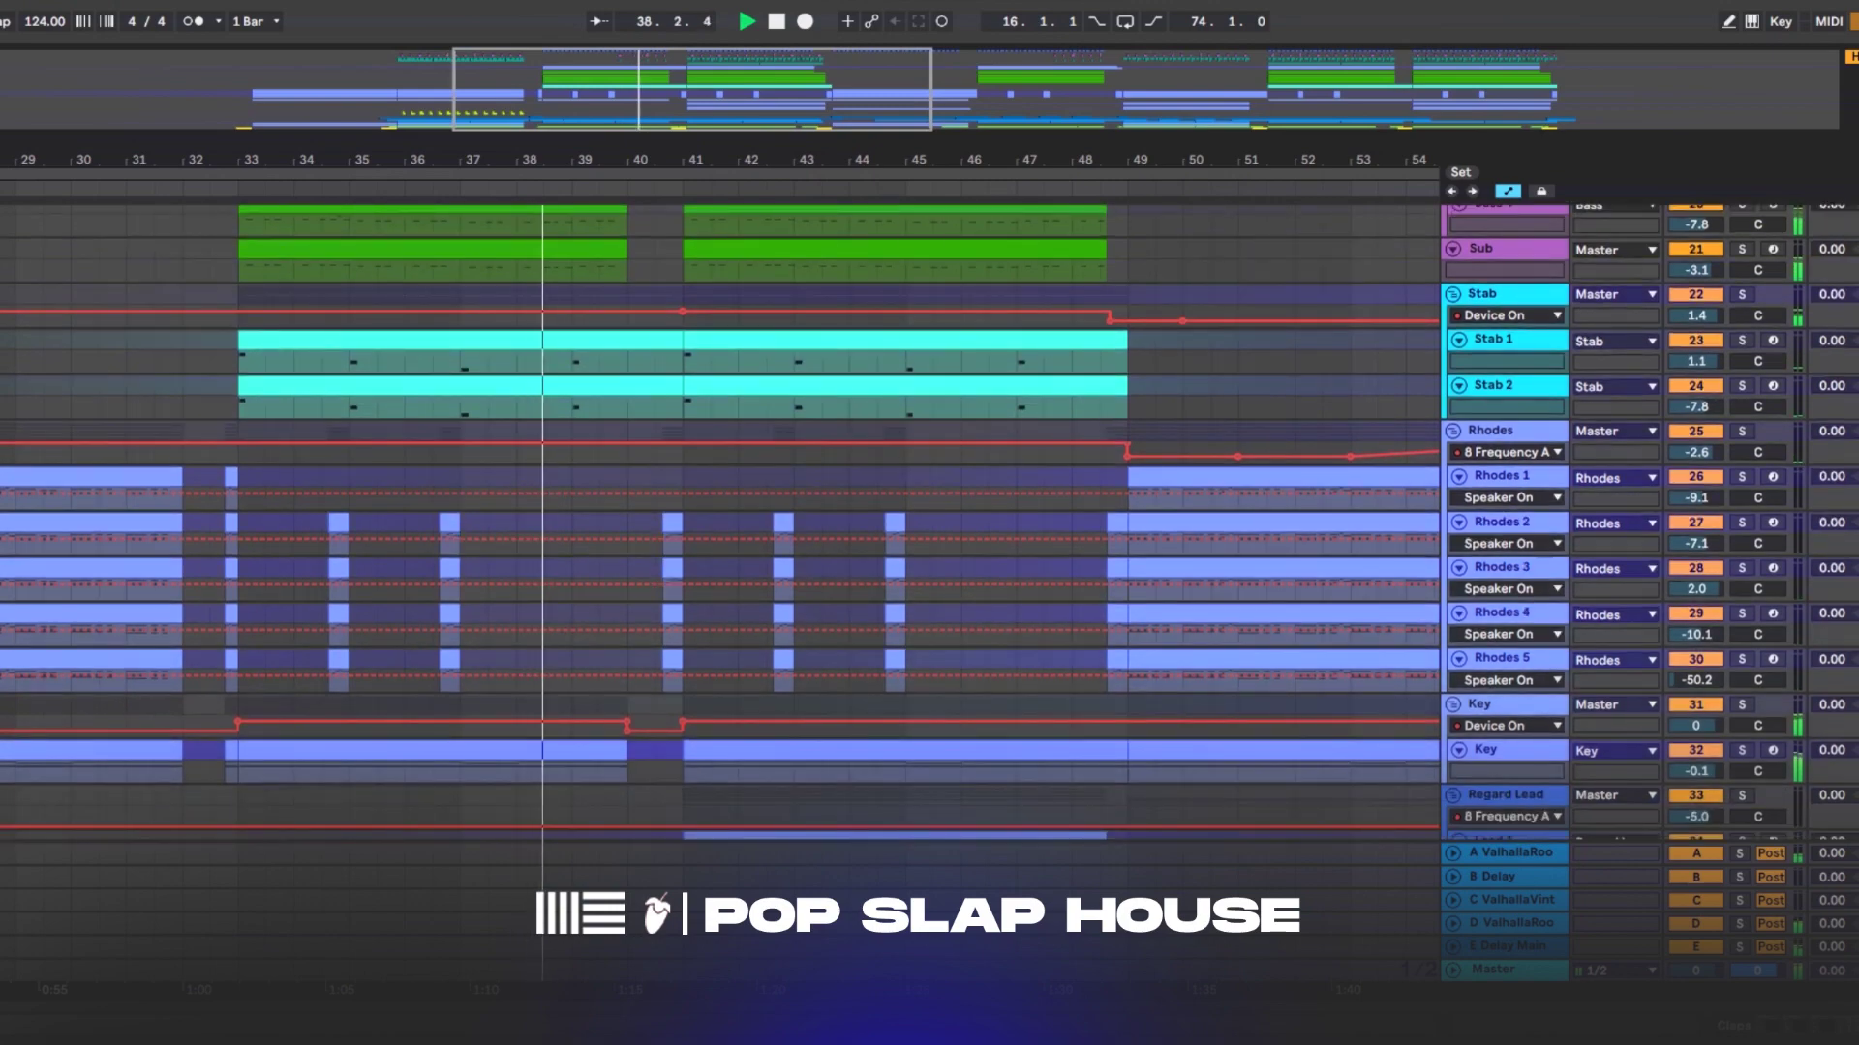
pyautogui.scroll(-7, 720, 523)
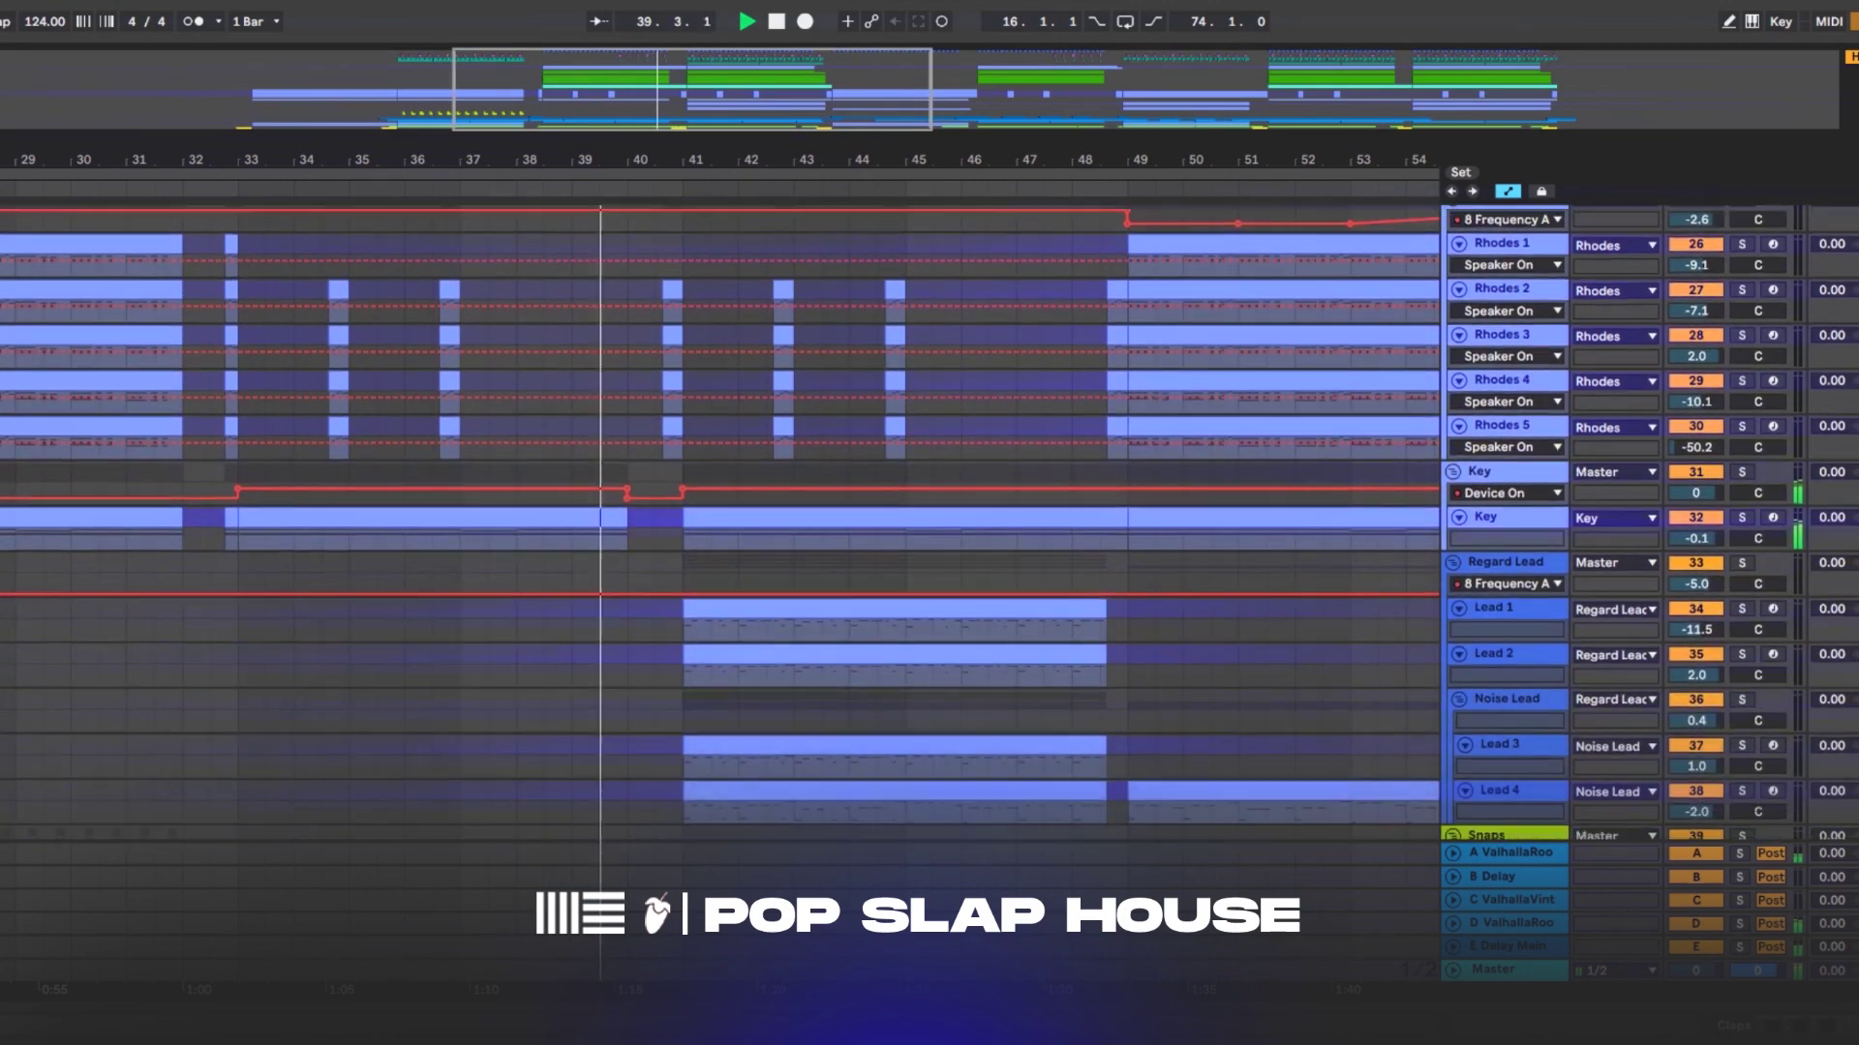
pyautogui.scroll(-3, 720, 523)
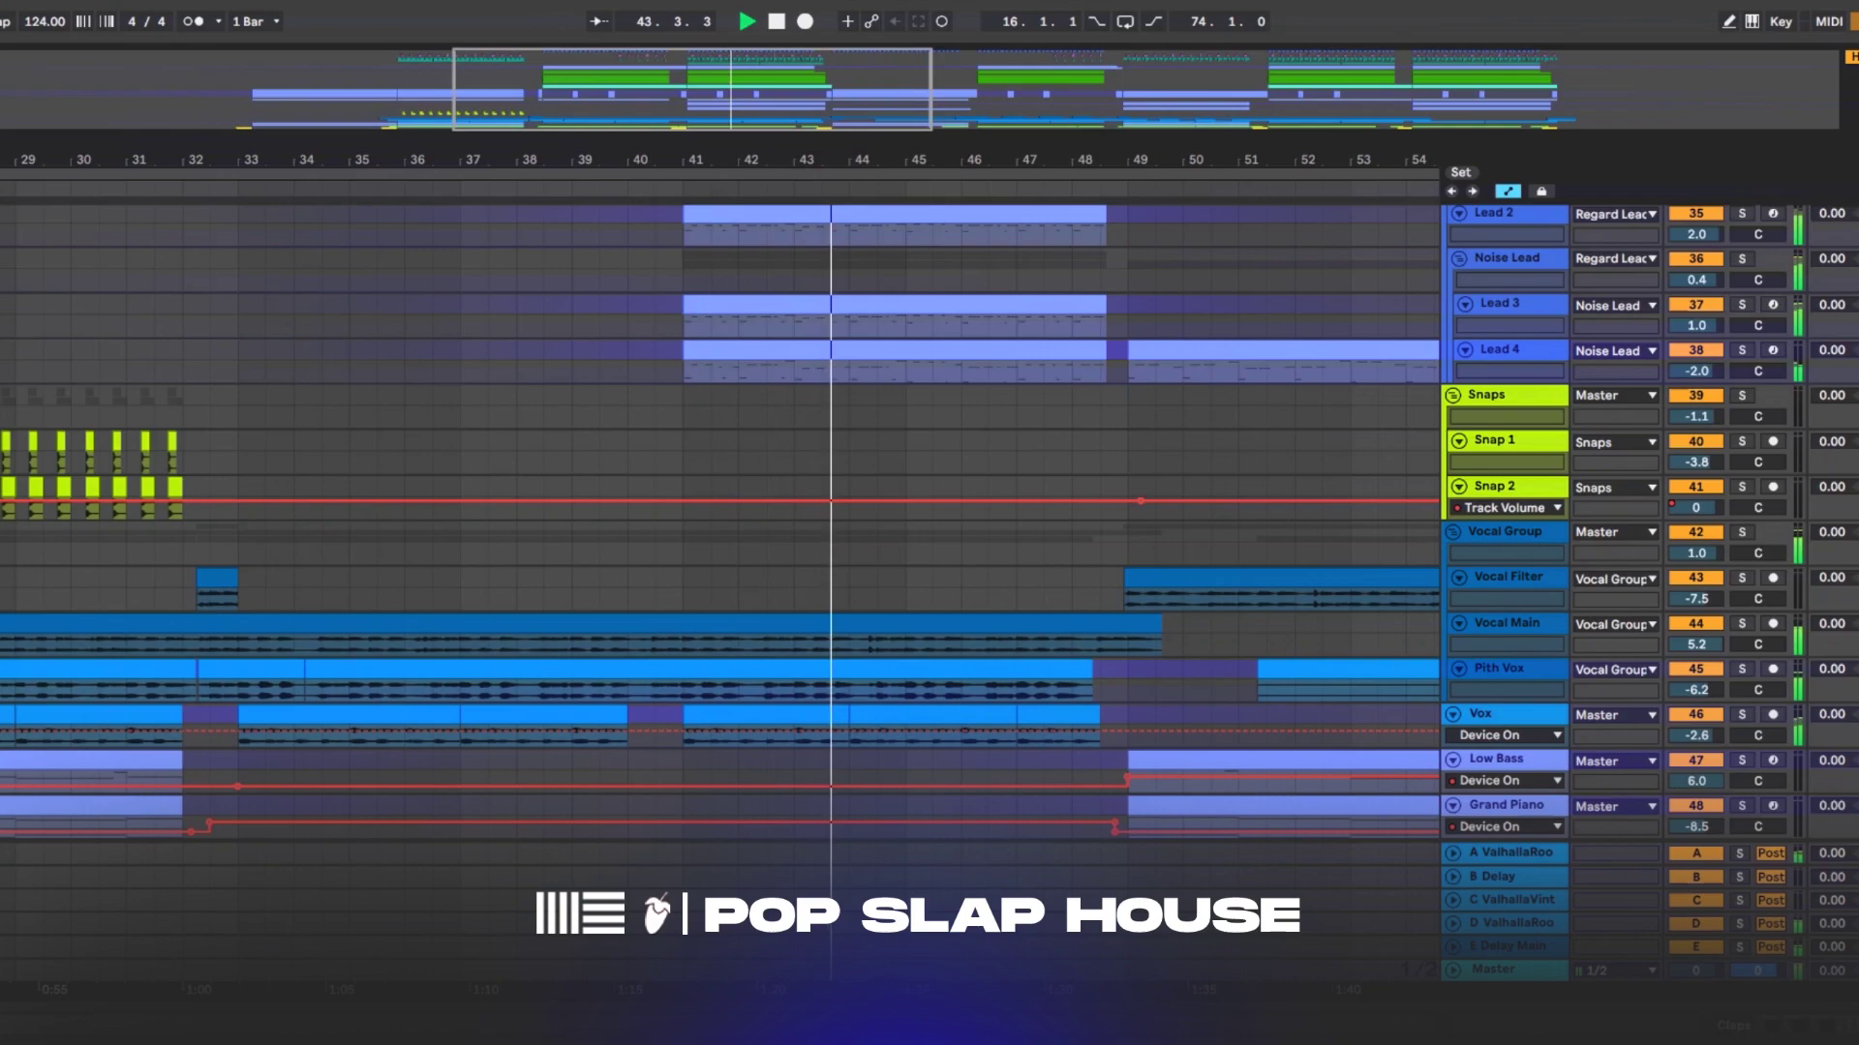
pyautogui.hotkey('ctrl', 'alt', 'l')
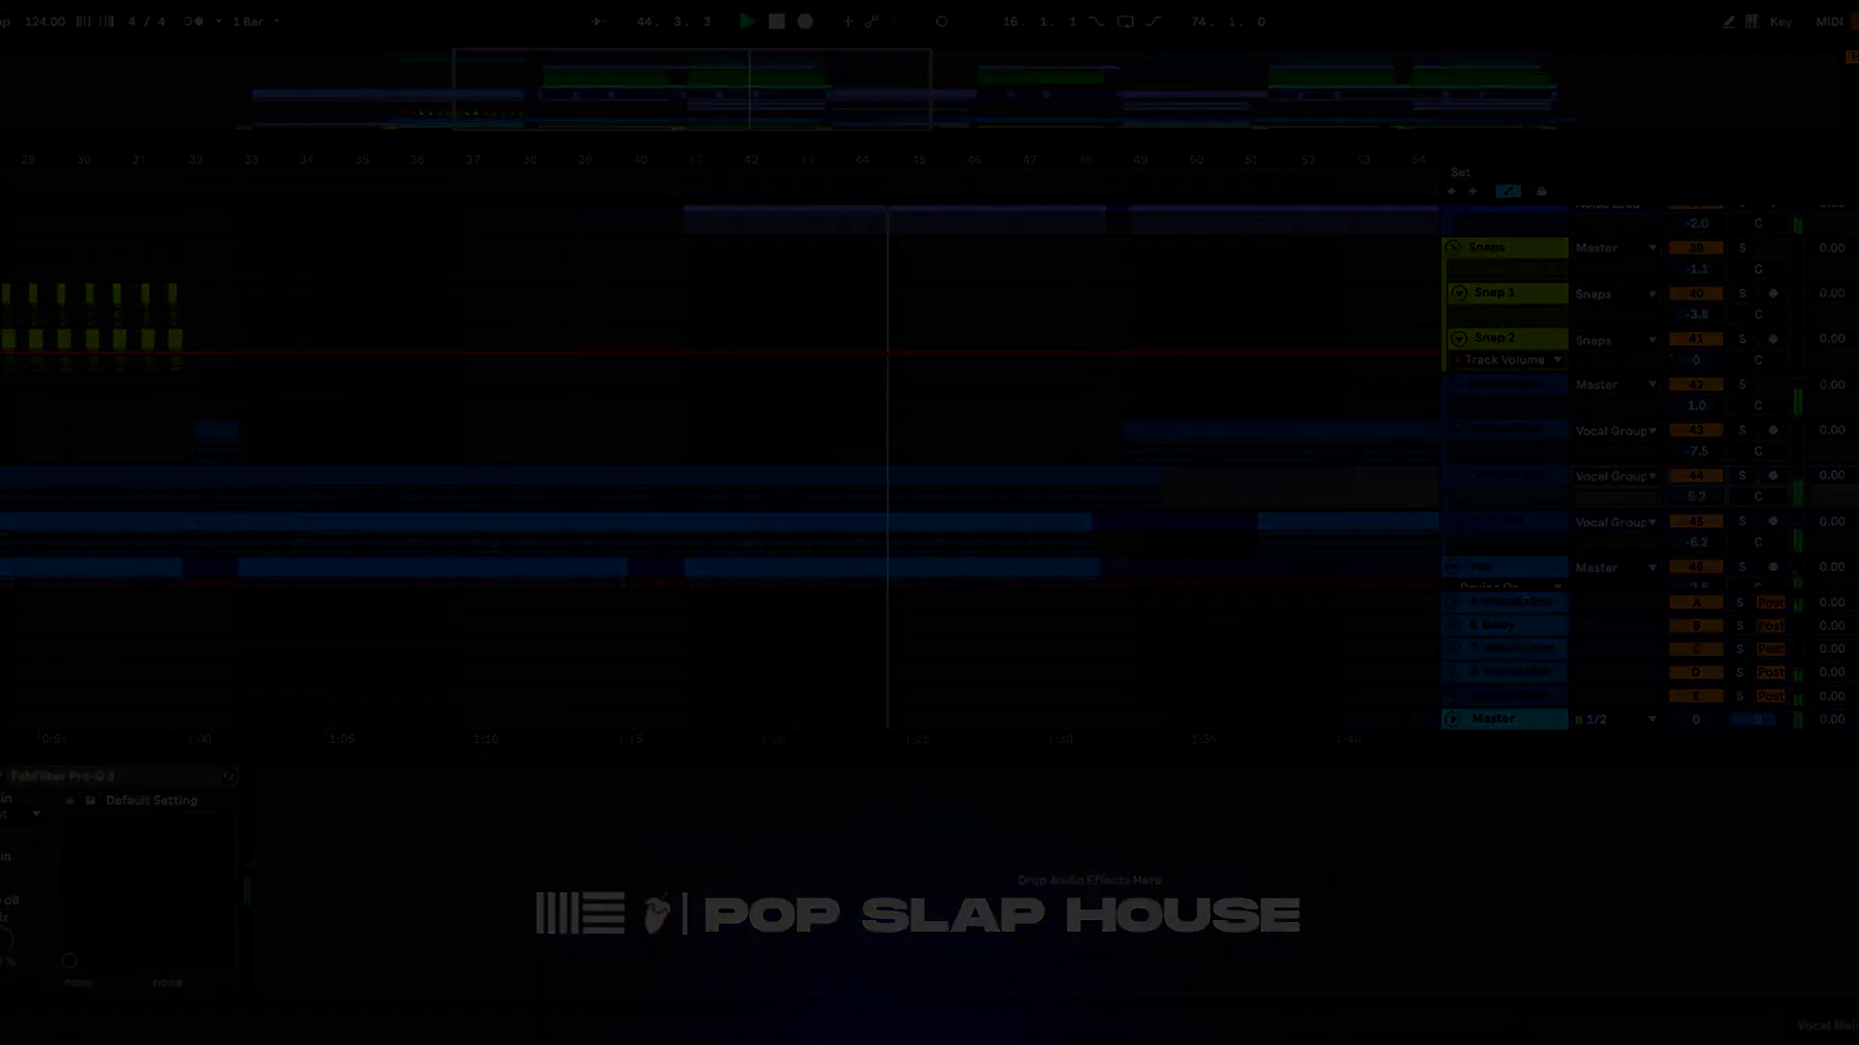